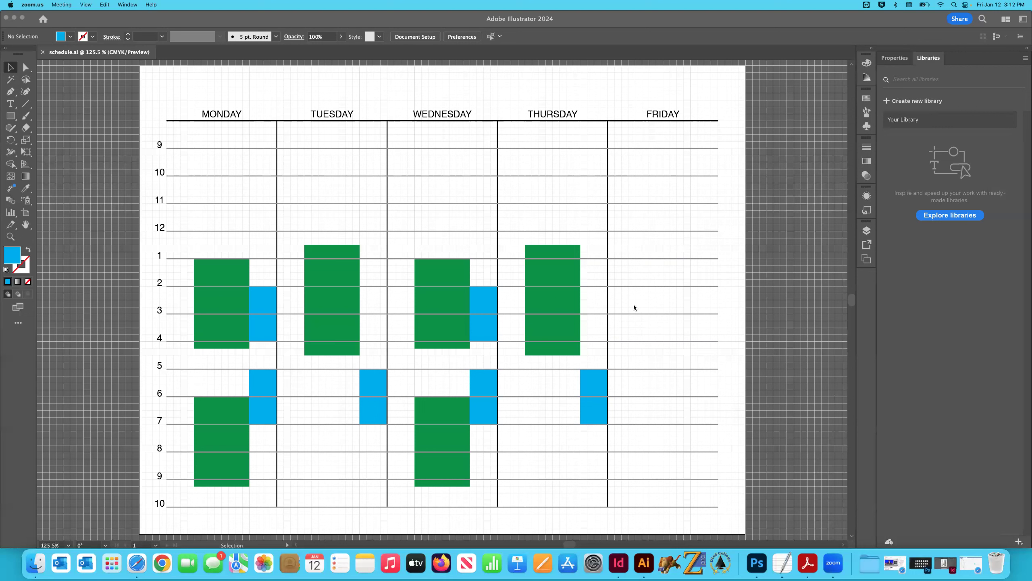
Start a new document and dismiss the welcome banner in its setup window
click(162, 263)
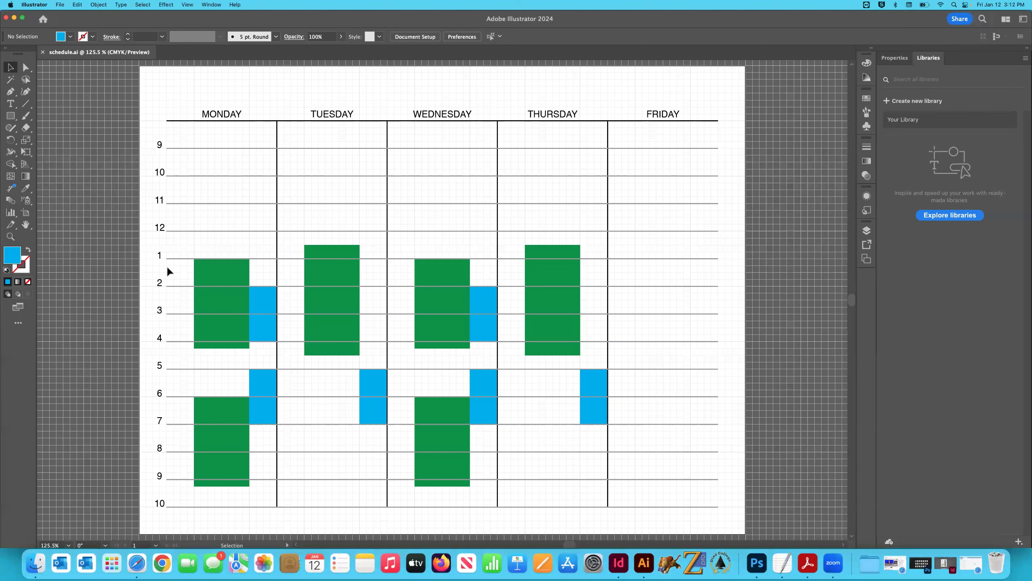
key(super+n)
click(168, 271)
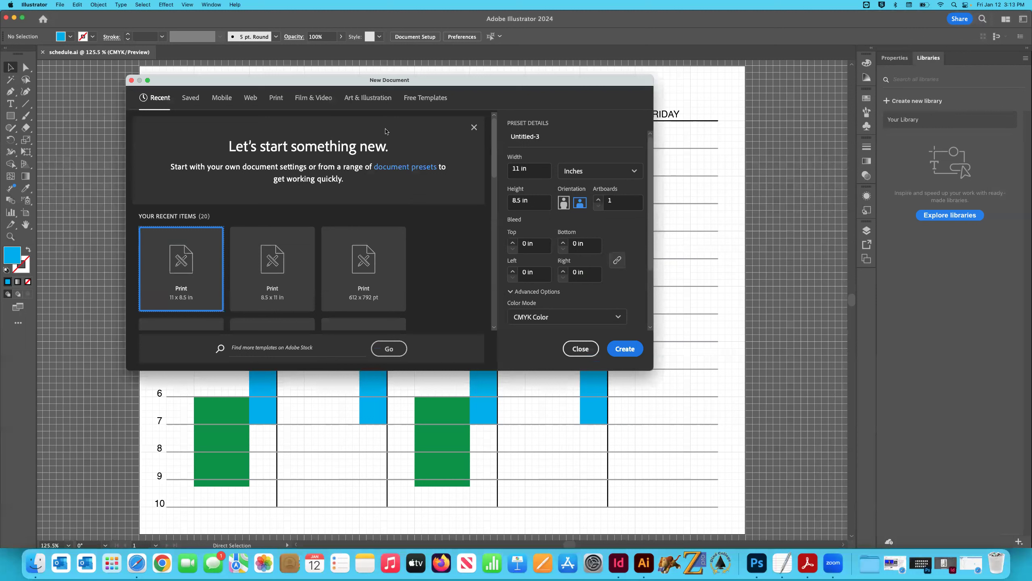
click(474, 127)
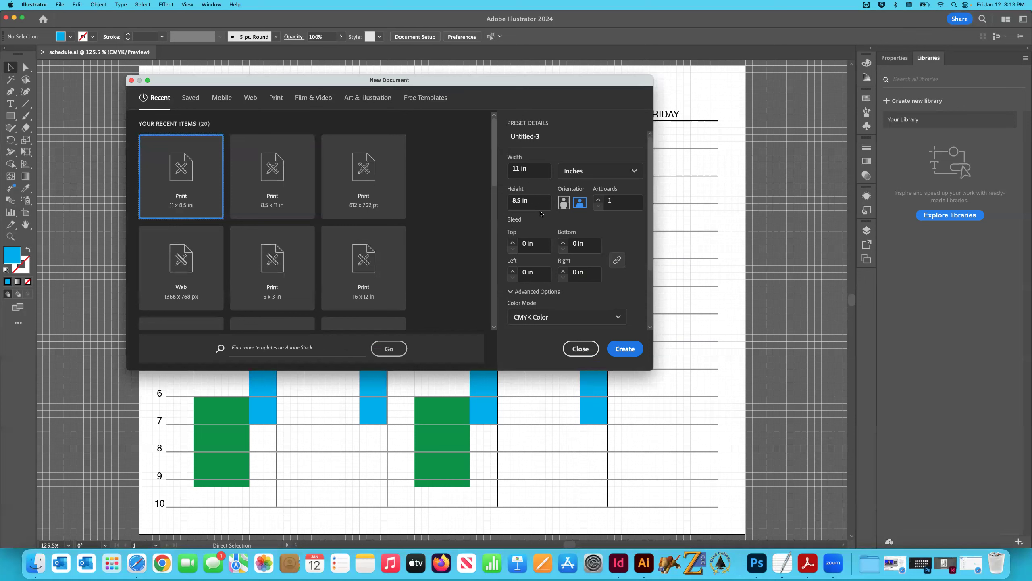
Review the Saved, Mobile, Web, Print, and Art & Illustration document presets, ending on the recent 11 x 8.5 in preset
click(188, 101)
click(220, 101)
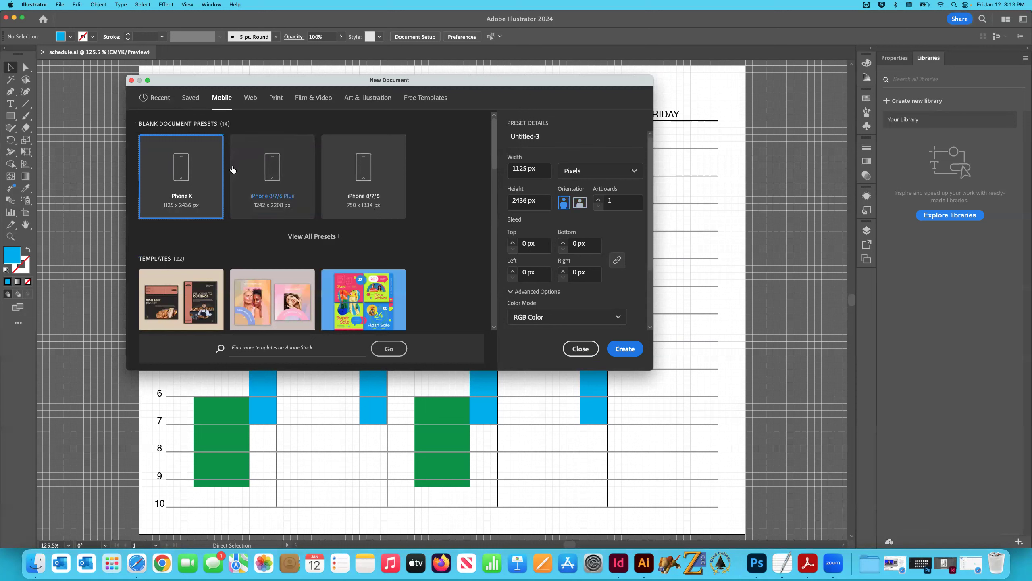
click(250, 98)
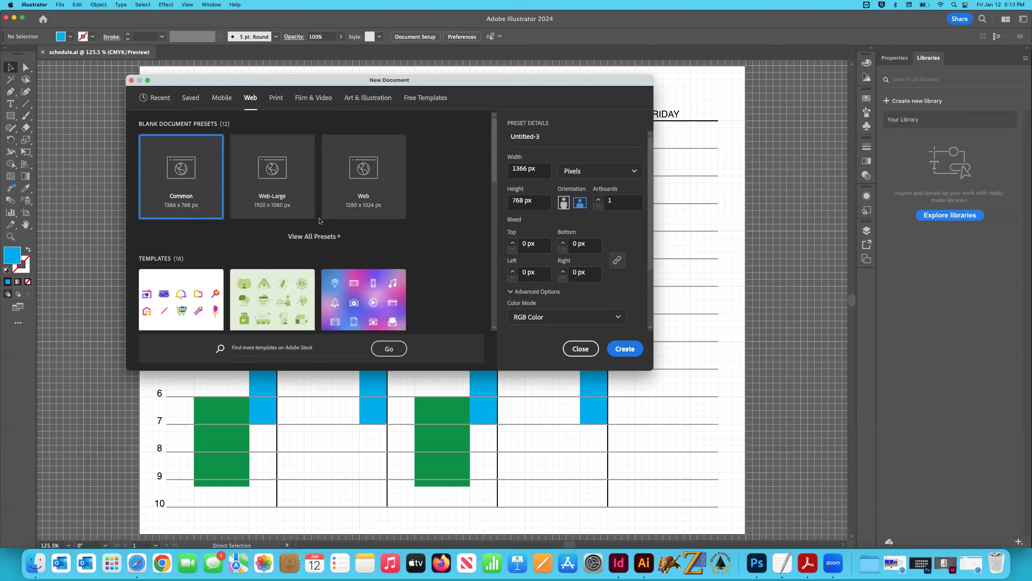
click(277, 99)
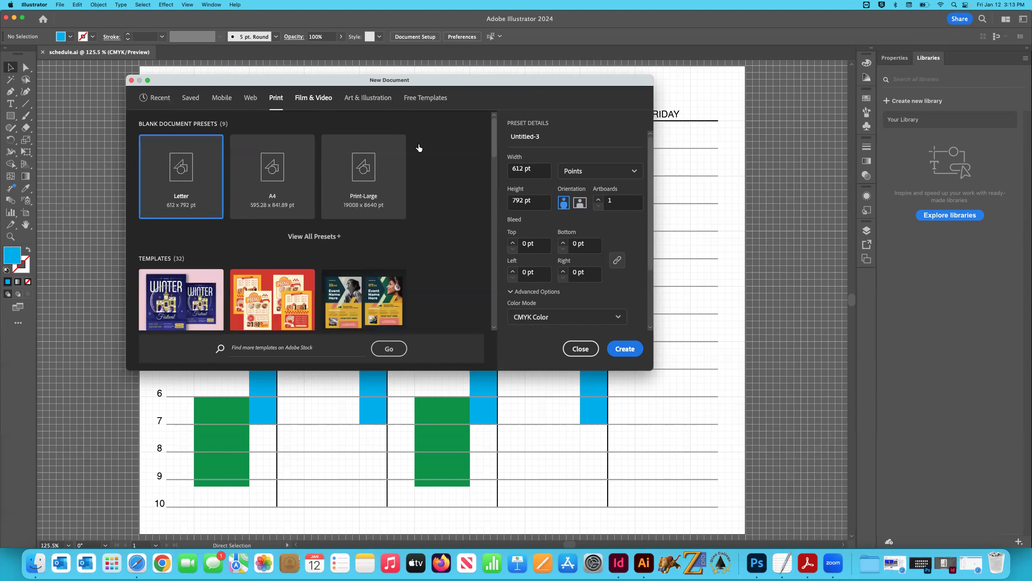
click(368, 98)
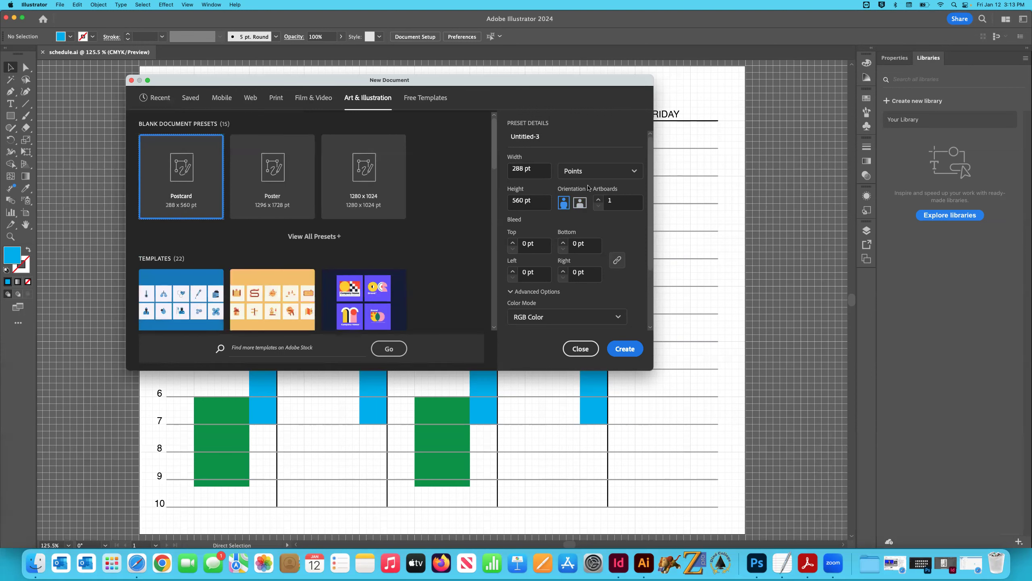
click(189, 101)
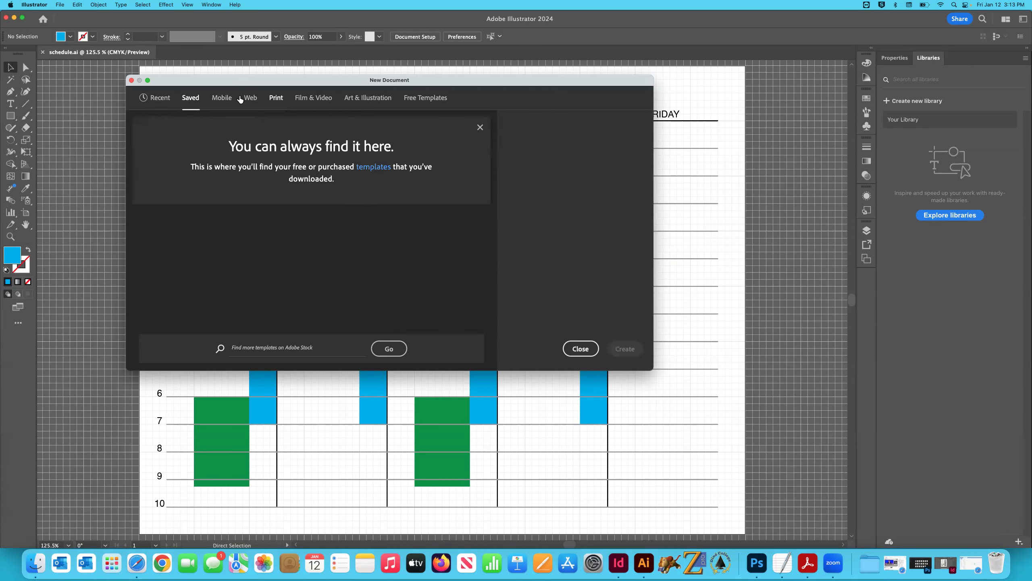
click(159, 98)
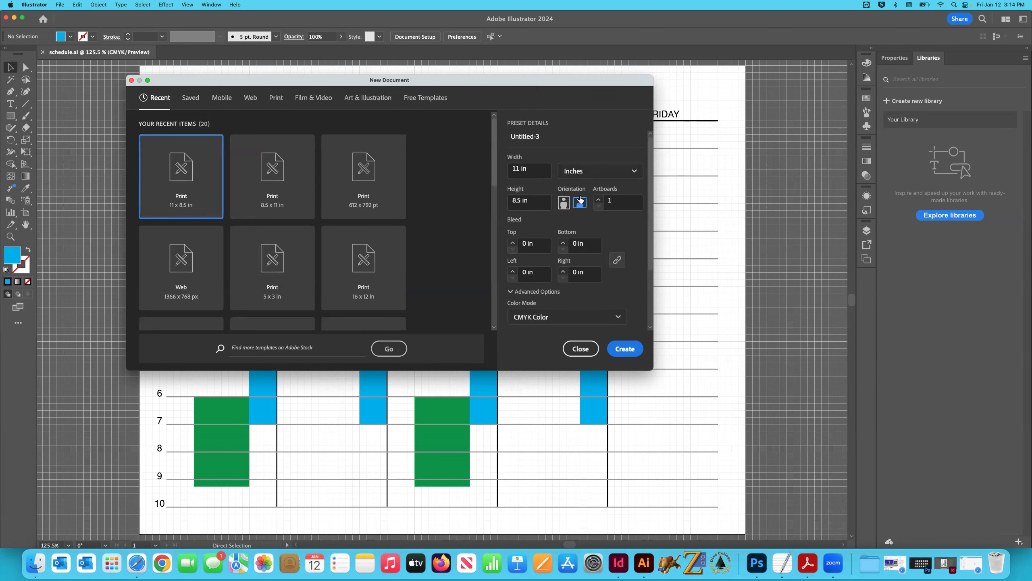
Name the new document schedule-2 and keep it at 1 artboard
click(612, 200)
click(598, 207)
click(546, 136)
text(schedule-2)
Choose High (300 ppi) raster effects and create the landscape 11 x 8.5 in CMYK document
scroll(650, 249, down, 2)
scroll(650, 249, down, 3)
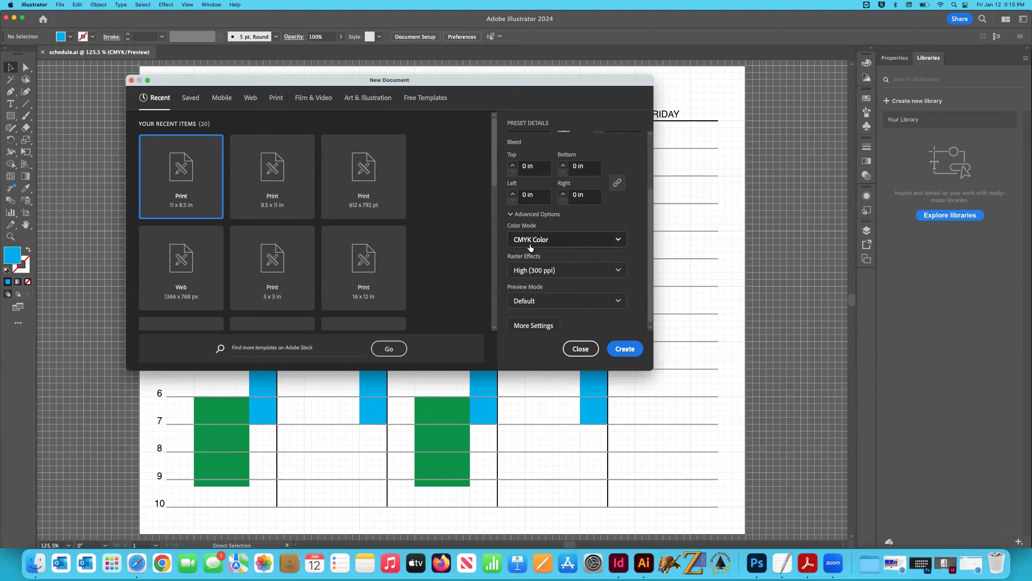
scroll(639, 261, down, 1)
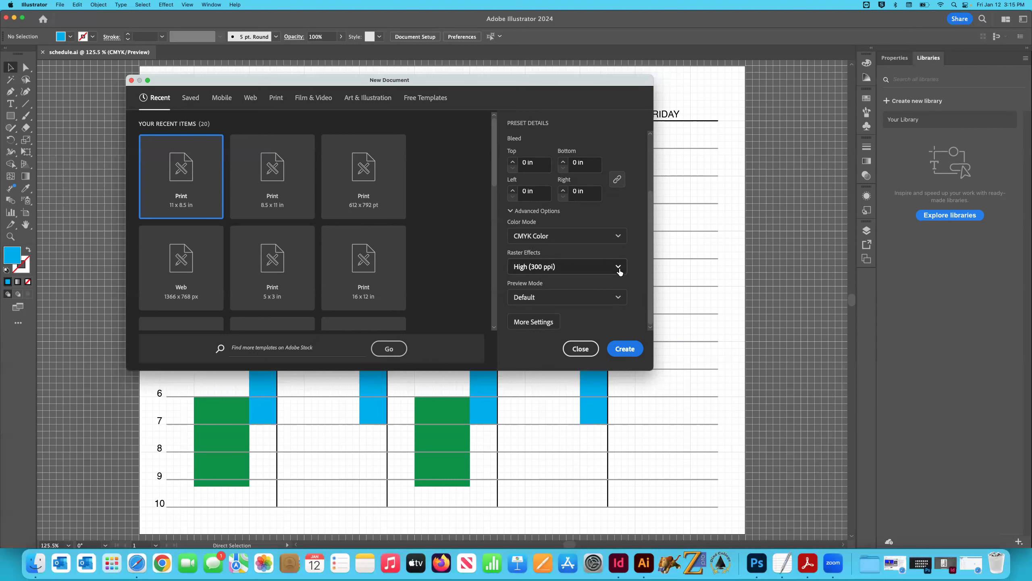
click(619, 272)
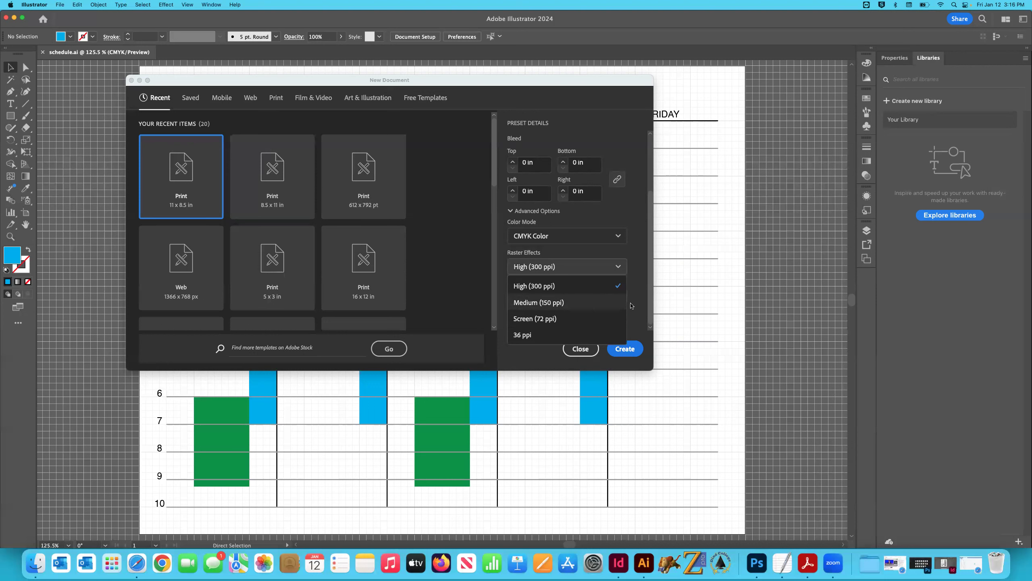
click(556, 286)
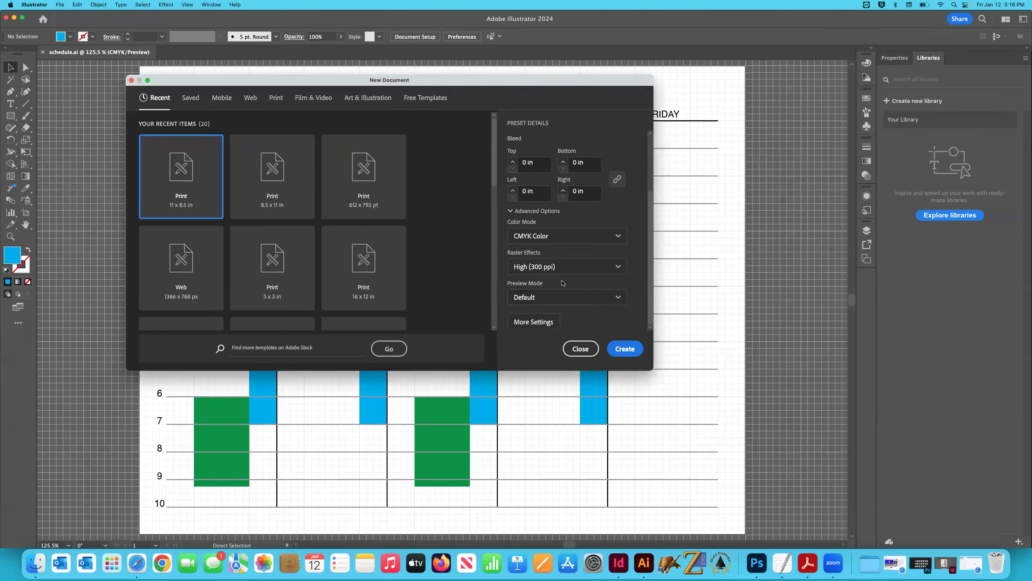
scroll(577, 285, up, 5)
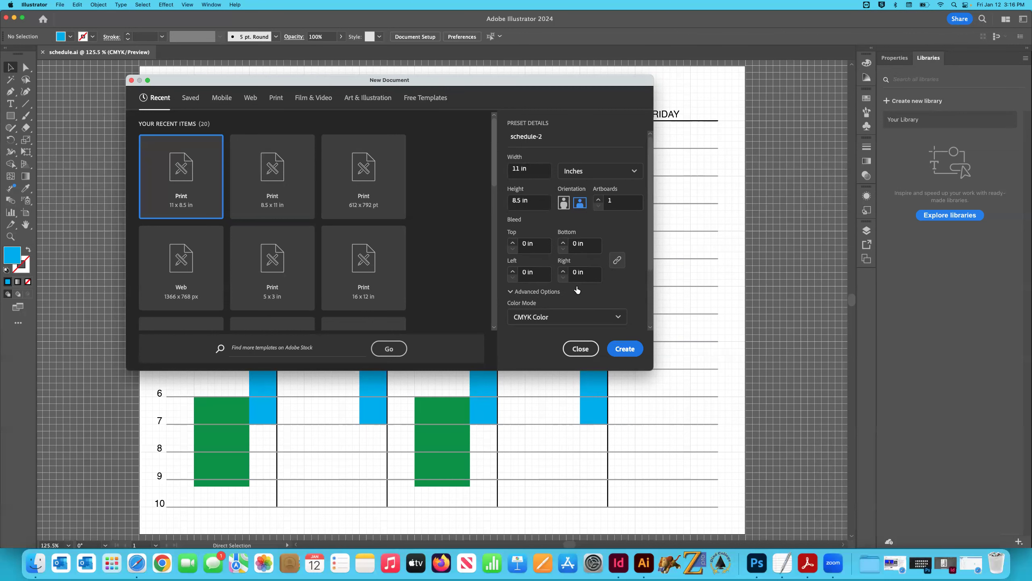
click(628, 350)
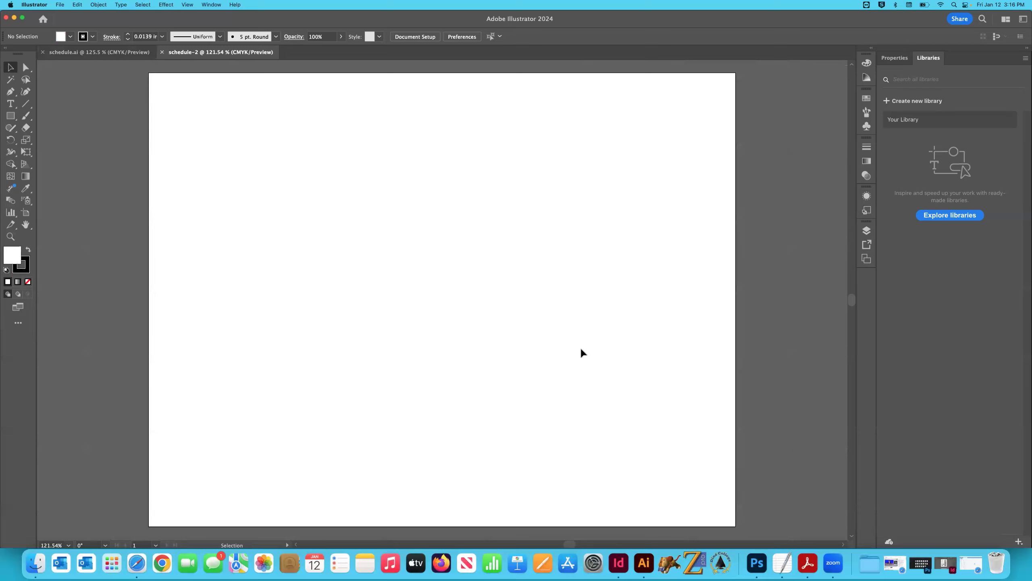
Fit the blank artboard in the window and examine it at various zoom levels
key(super+0)
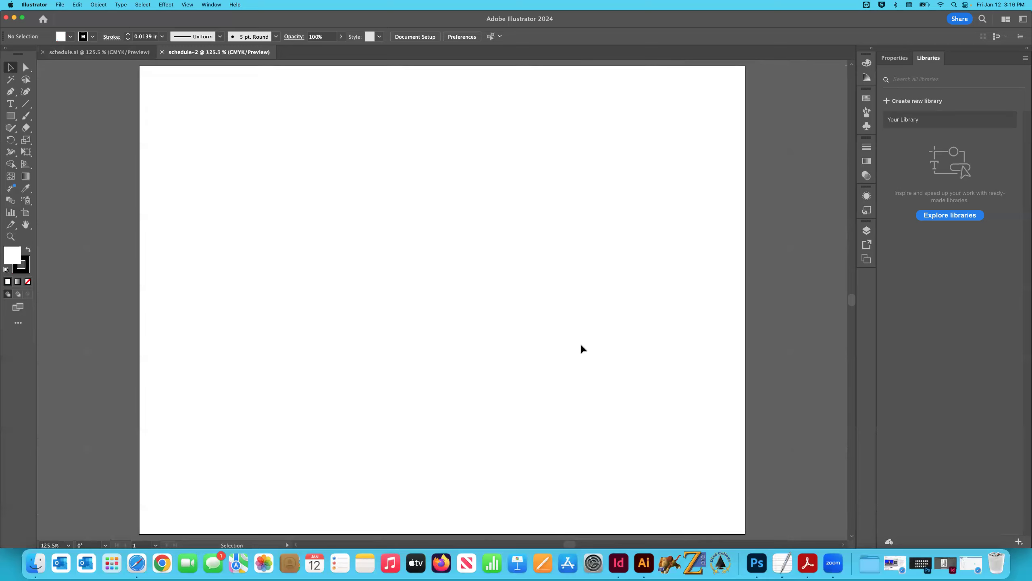
key(super+minus)
key(super+minus)
key(super+minus)
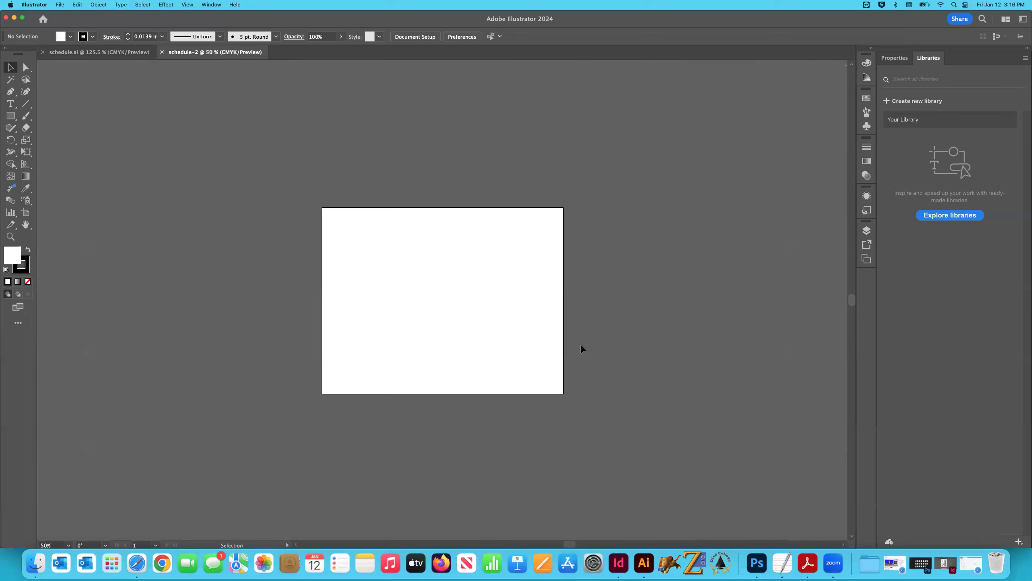
key(a)
key(super+minus)
key(super+equal)
key(super+equal)
key(super+equal)
key(super+equal)
key(super+equal)
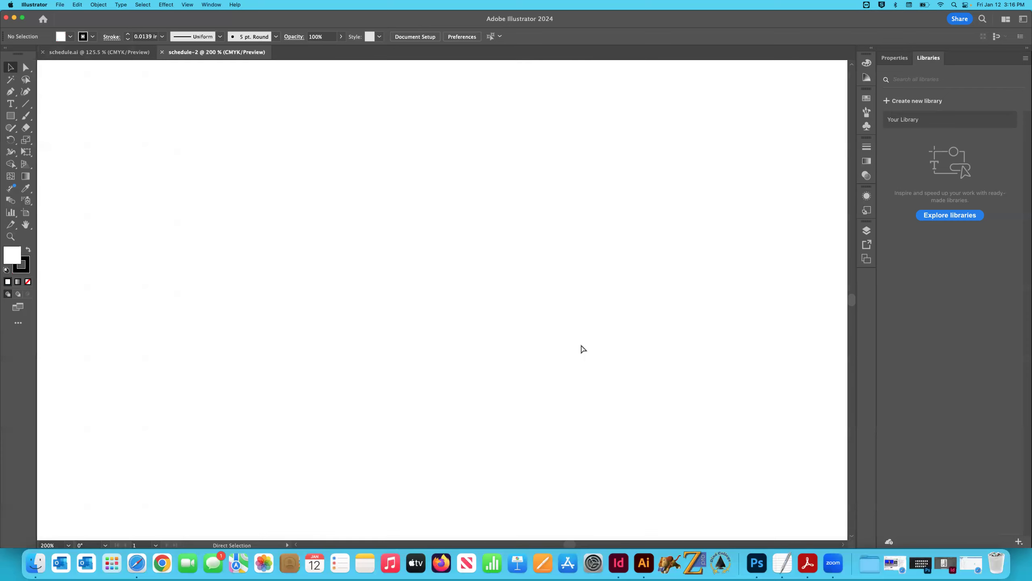
key(super+minus)
key(super+minus)
key(super+minus)
key(super+minus)
key(super+equal)
key(super+equal)
key(super+minus)
key(super+minus)
key(super+minus)
key(v)
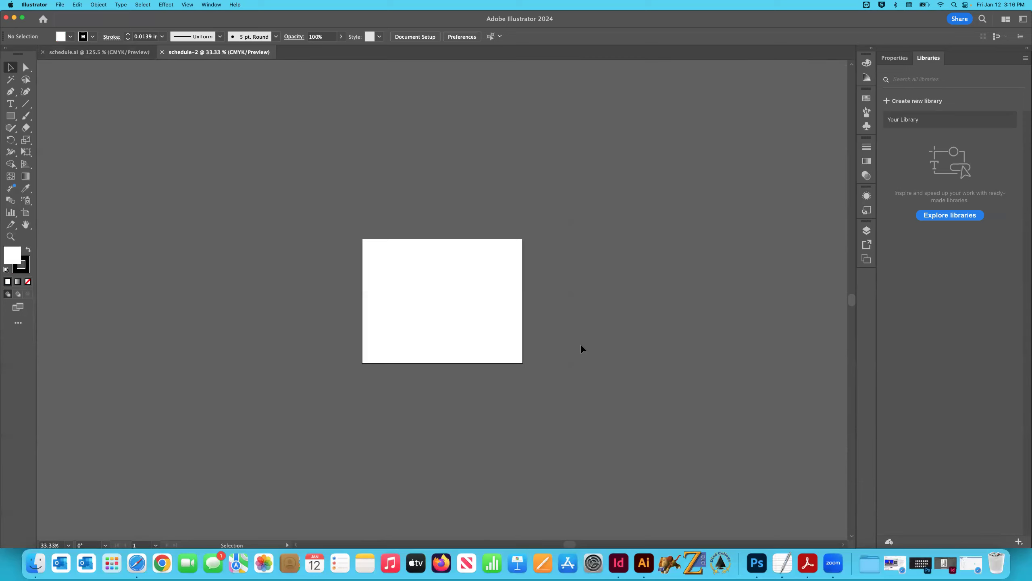
key(super+equal)
key(super+equal)
key(super+equal)
key(super+equal)
key(super+equal)
key(super+equal)
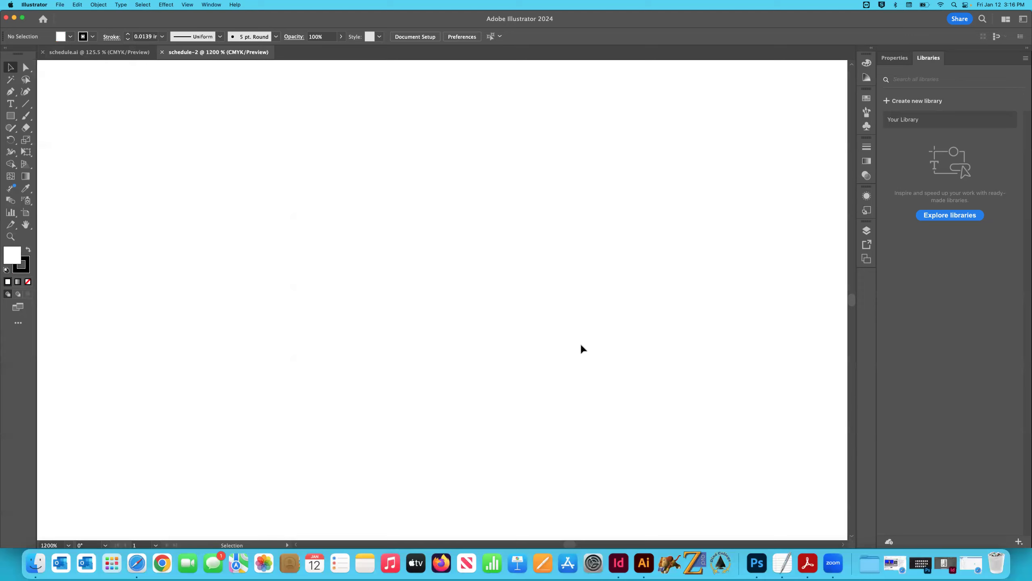
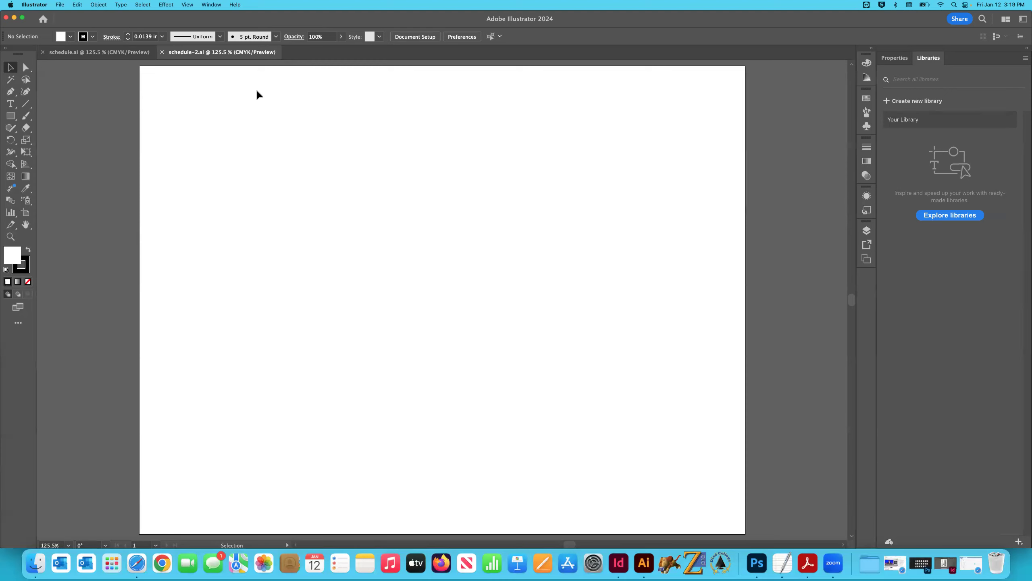
Toggle the document grid repeatedly, leaving it shown over the artboard
key(super+apostrophe)
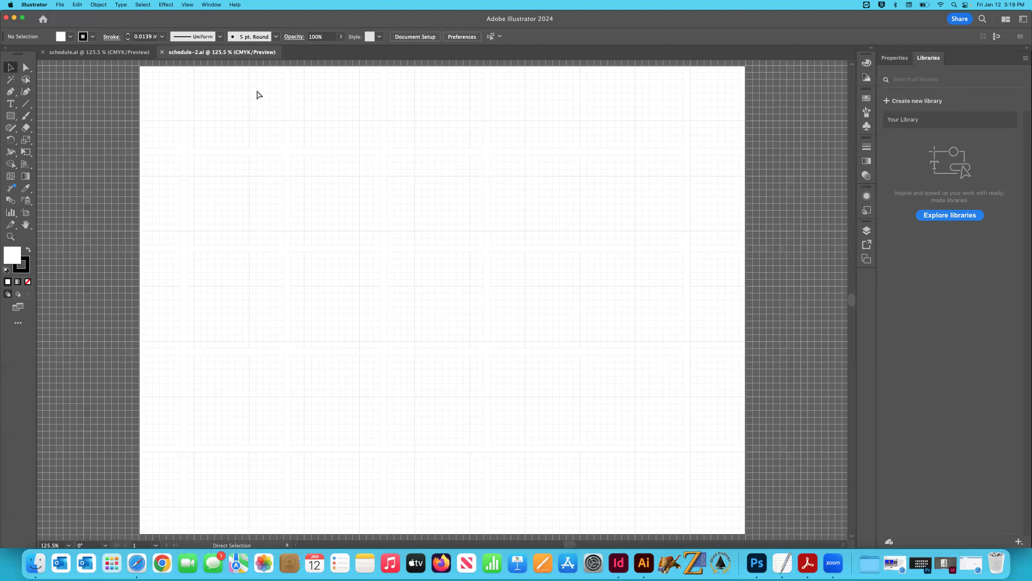
key(super+apostrophe)
key(super+apostrophe)
key(super+apostrophe)
key(super+apostrophe)
key(super+apostrophe)
key(super+apostrophe)
key(super+apostrophe)
key(super+apostrophe)
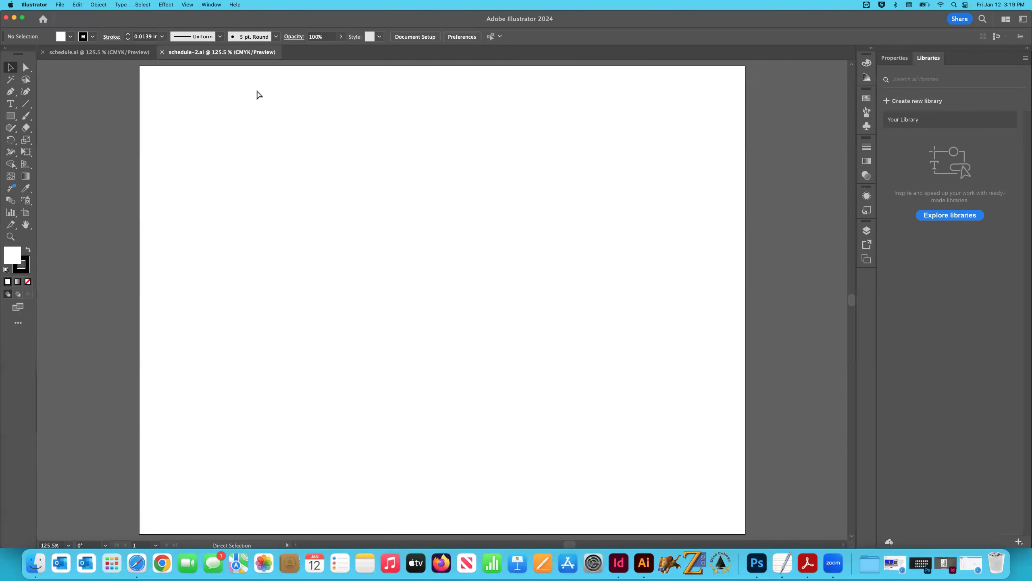
key(super+apostrophe)
key(super+apostrophe)
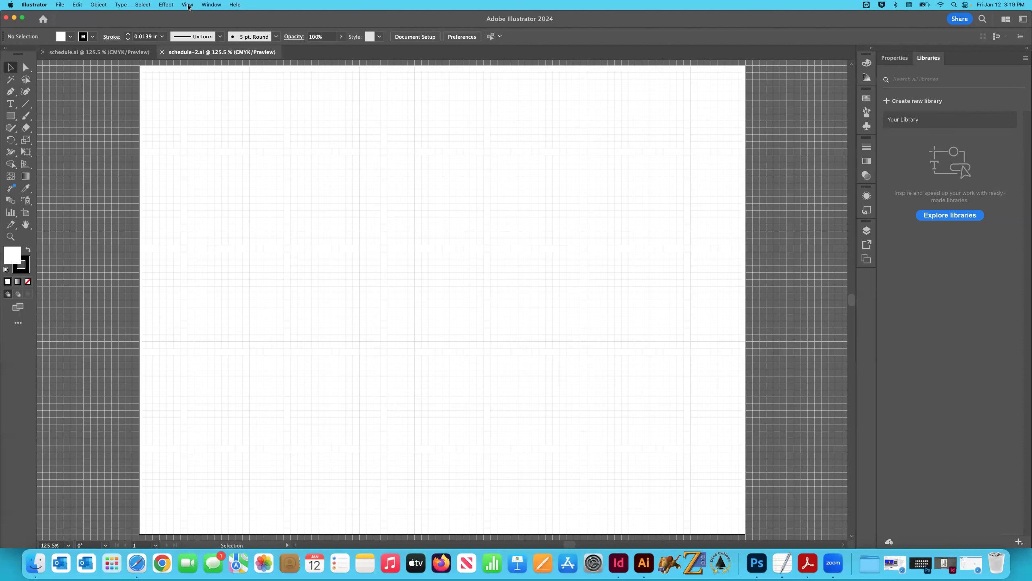
Hide the document grid, show it again, and review the available view commands
click(187, 4)
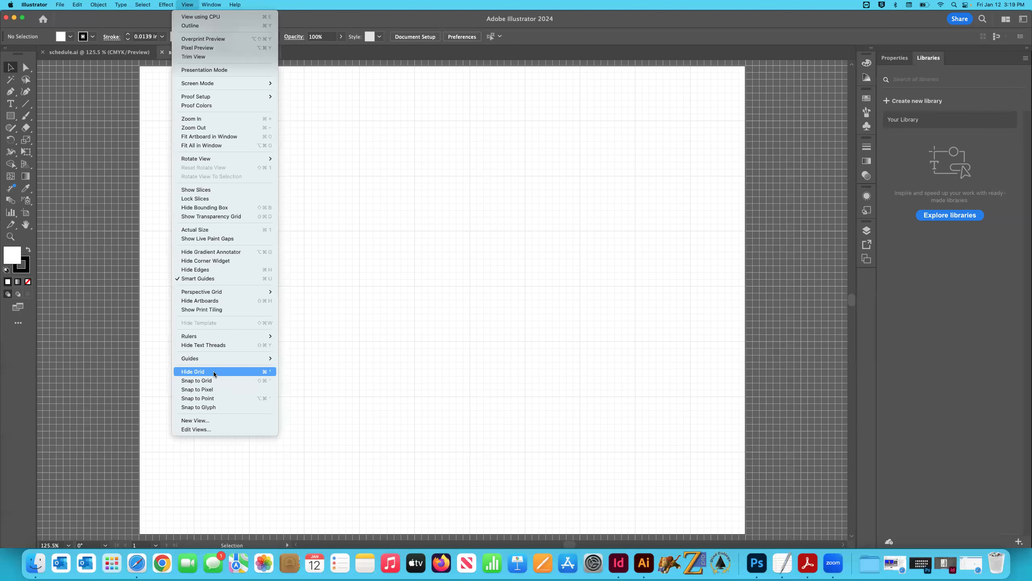
click(193, 372)
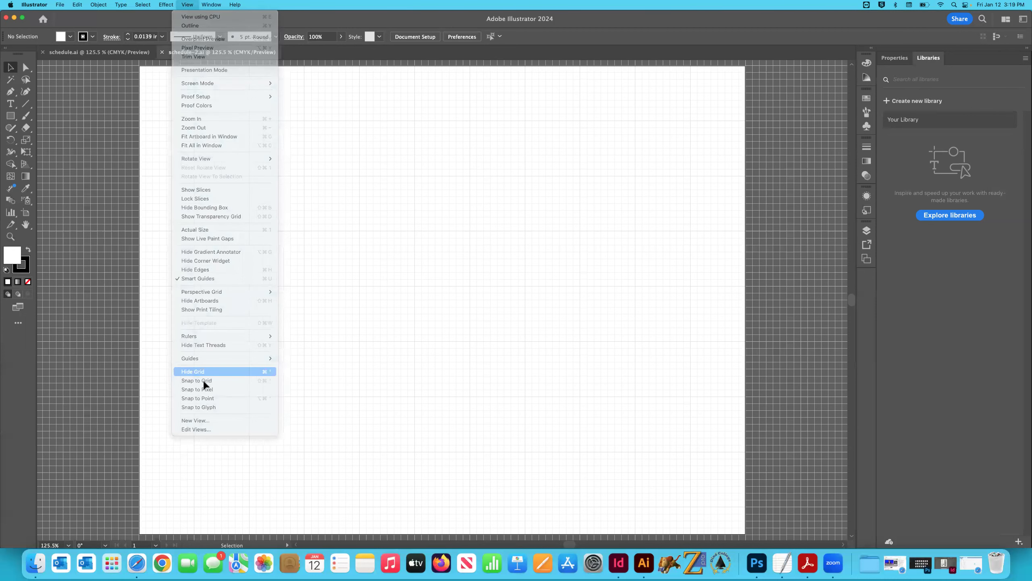
key(super+apostrophe)
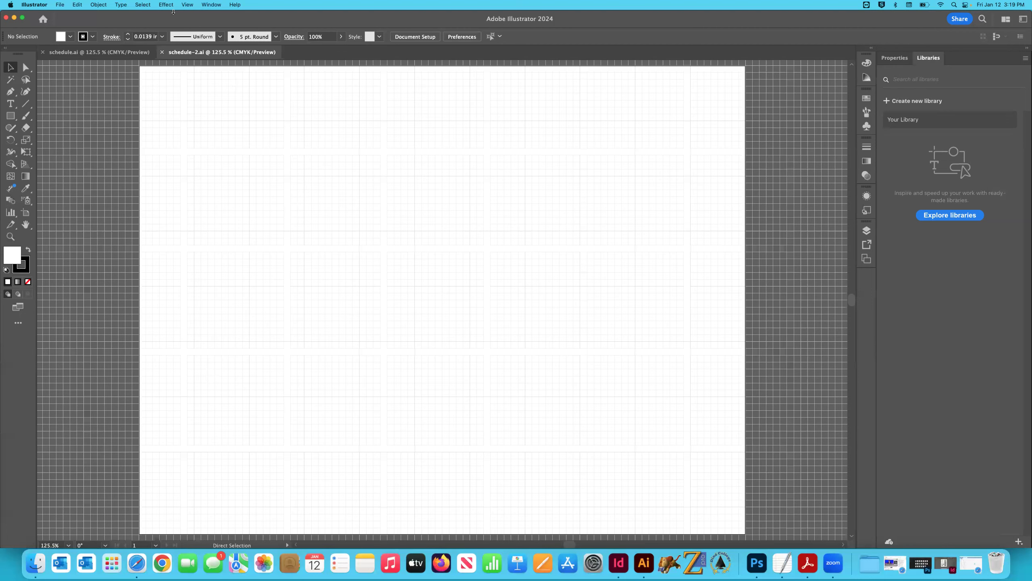
click(186, 4)
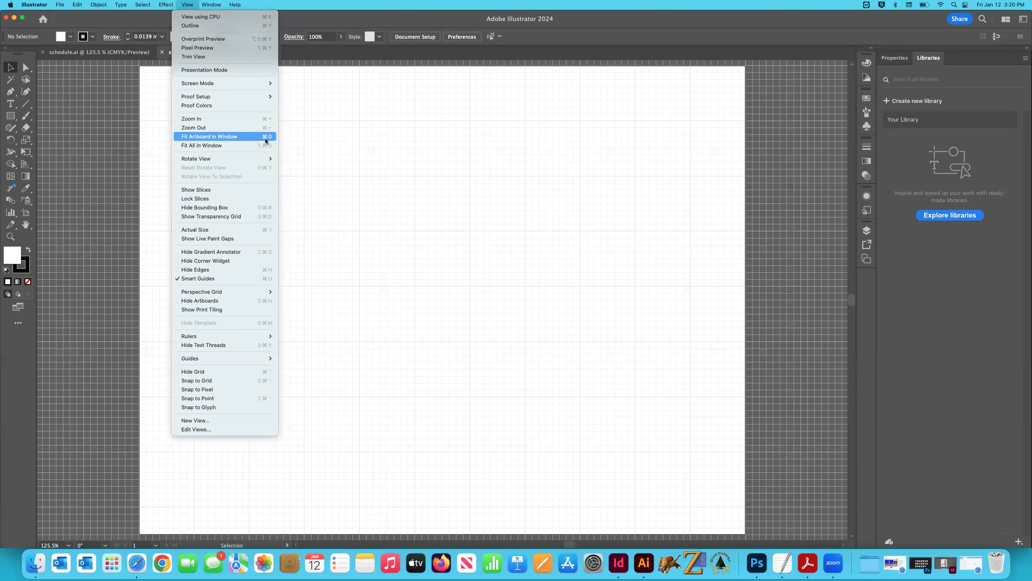
click(345, 157)
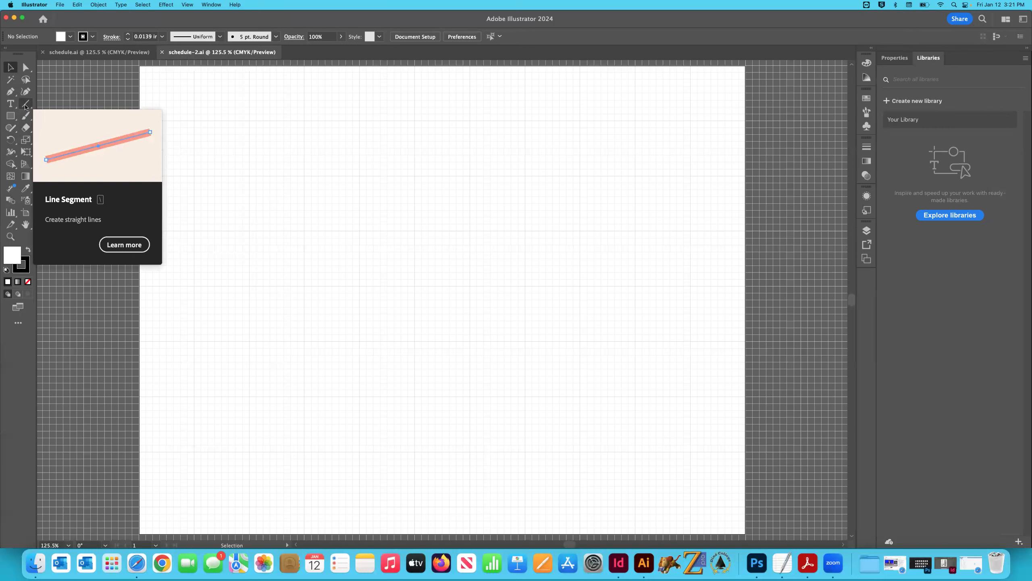
Activate the Pen tool and set the fill color to None
click(10, 91)
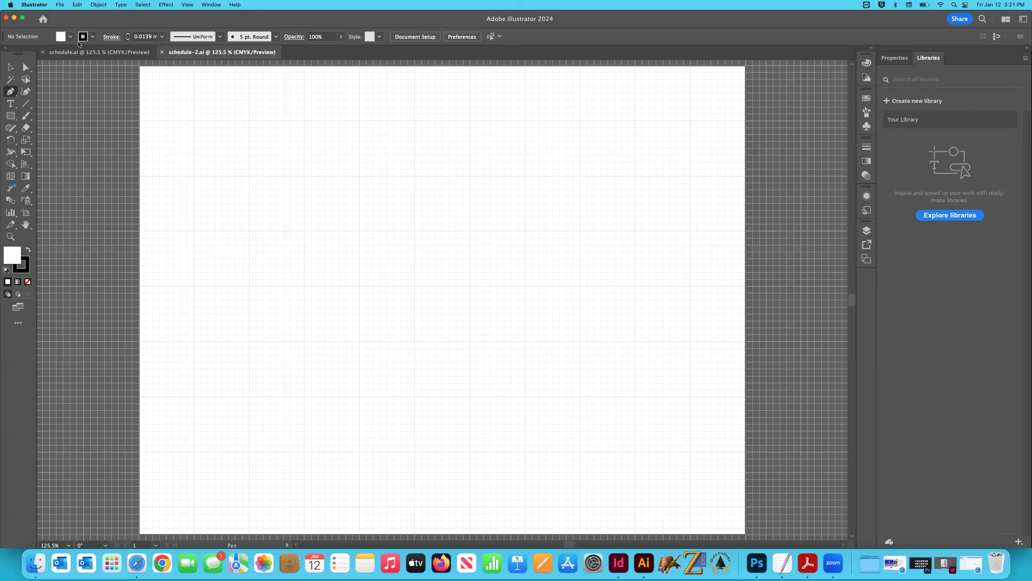
click(67, 39)
click(7, 54)
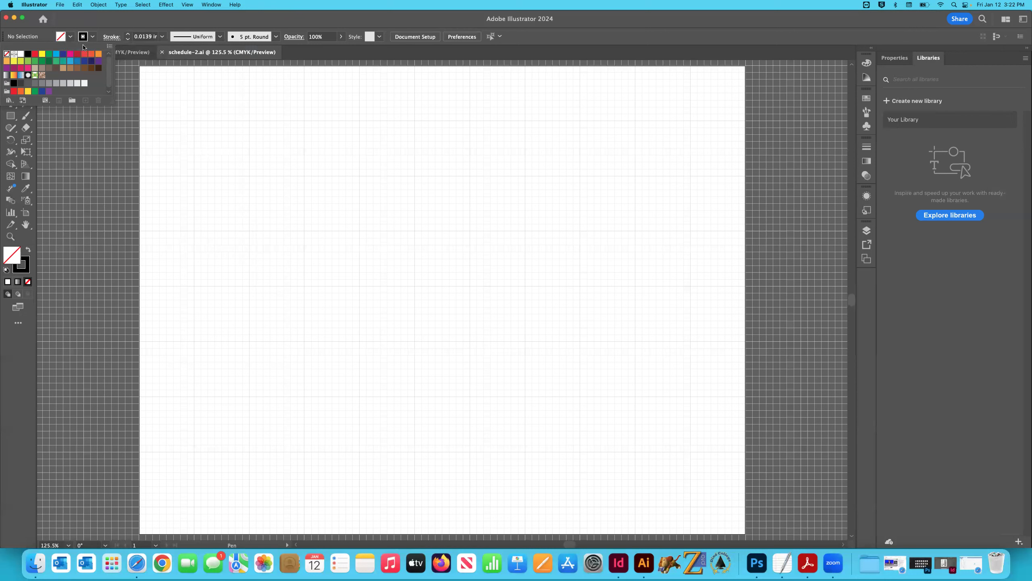
click(293, 163)
Draw a diagonal line segment across the artboard's upper half, about 6.5 in wide and 2 in high
key(backslash)
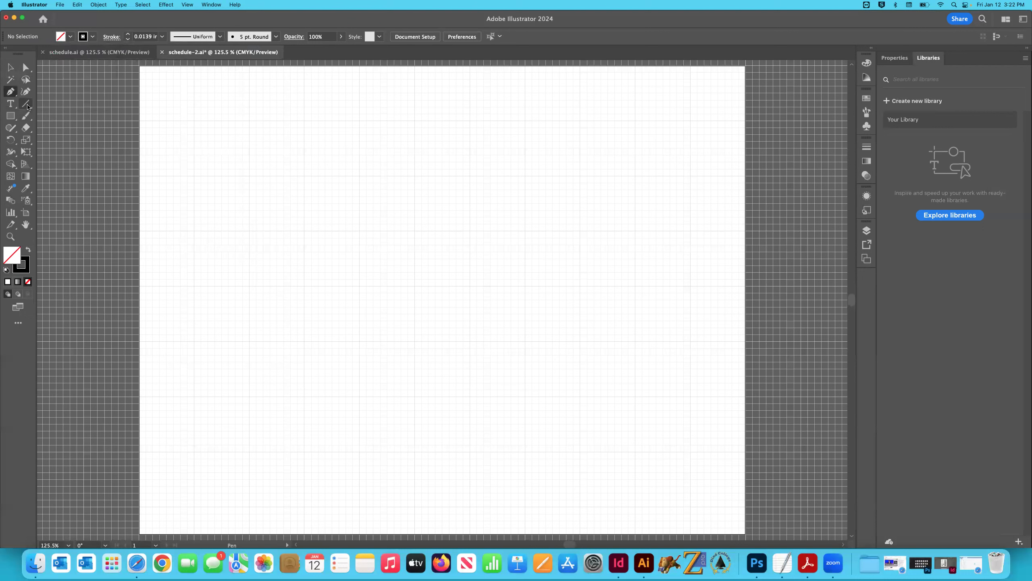
drag(224, 149, 583, 261)
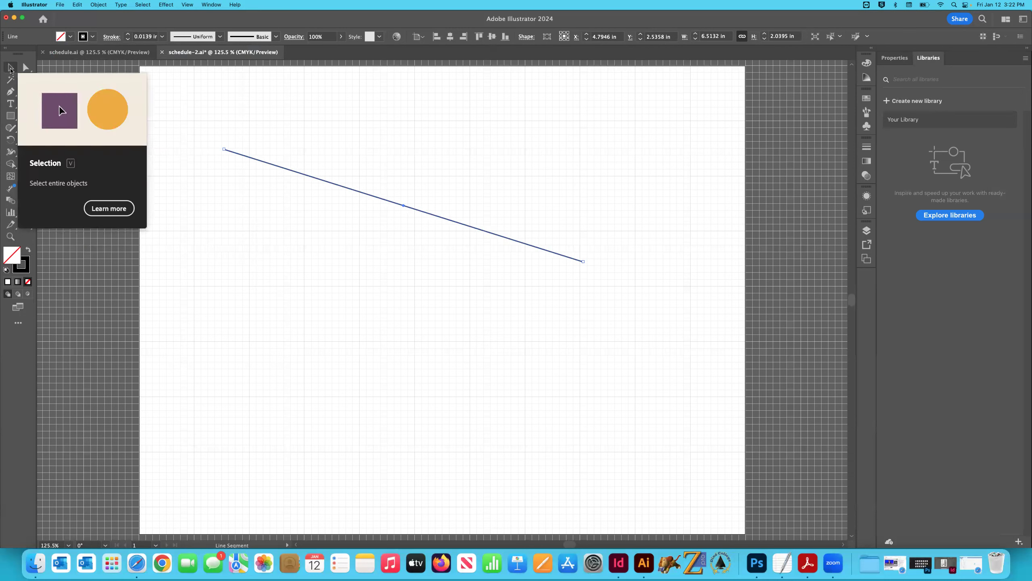
Move the whole diagonal line slightly down and to the right, to about X 4.86 in and Y 2.74 in
click(10, 68)
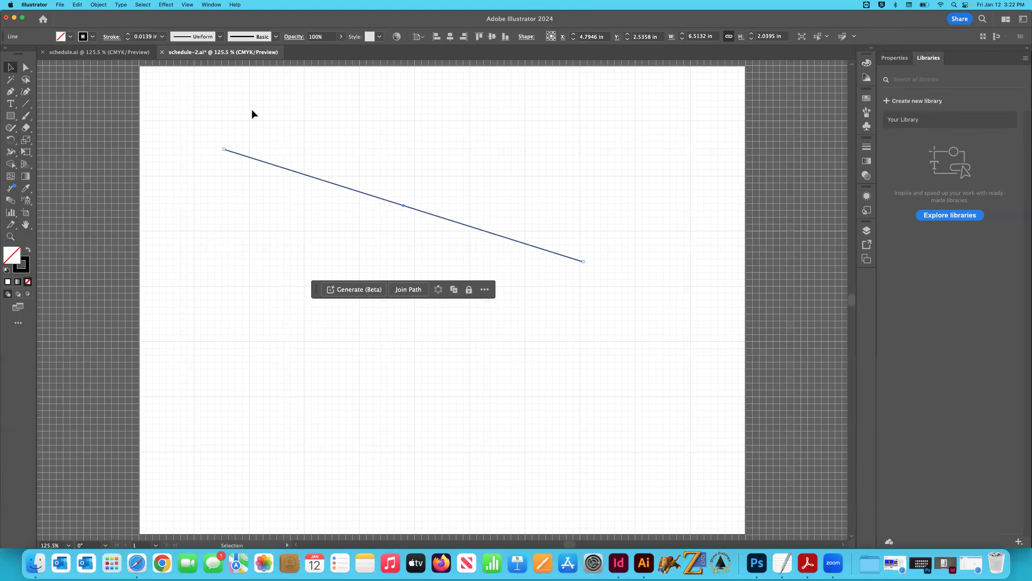
click(259, 185)
drag(351, 190, 370, 208)
drag(356, 151, 415, 252)
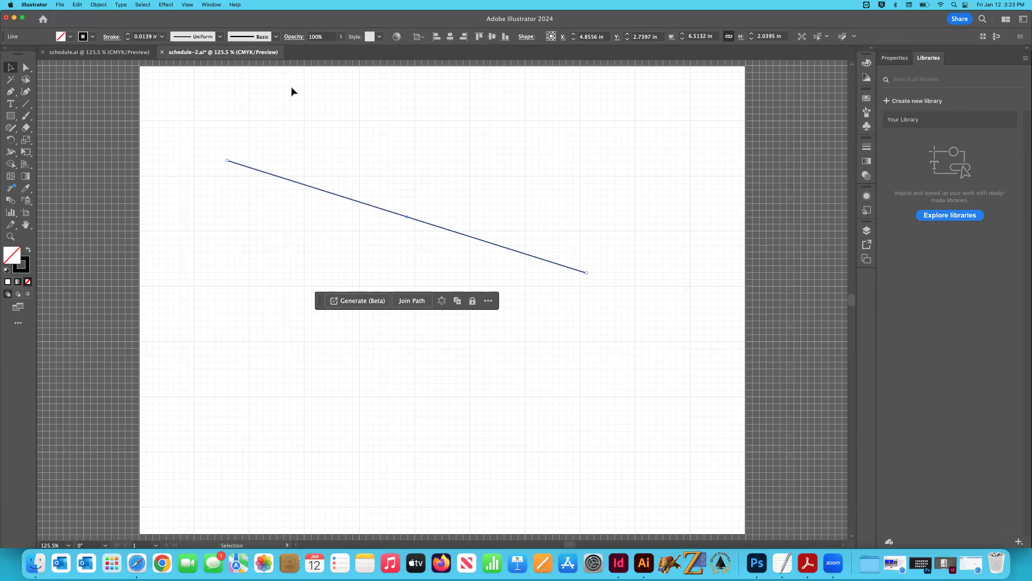
Try stroke weights of 0.0625 in and 0.875 in on the diagonal line, and undo both changes
click(163, 37)
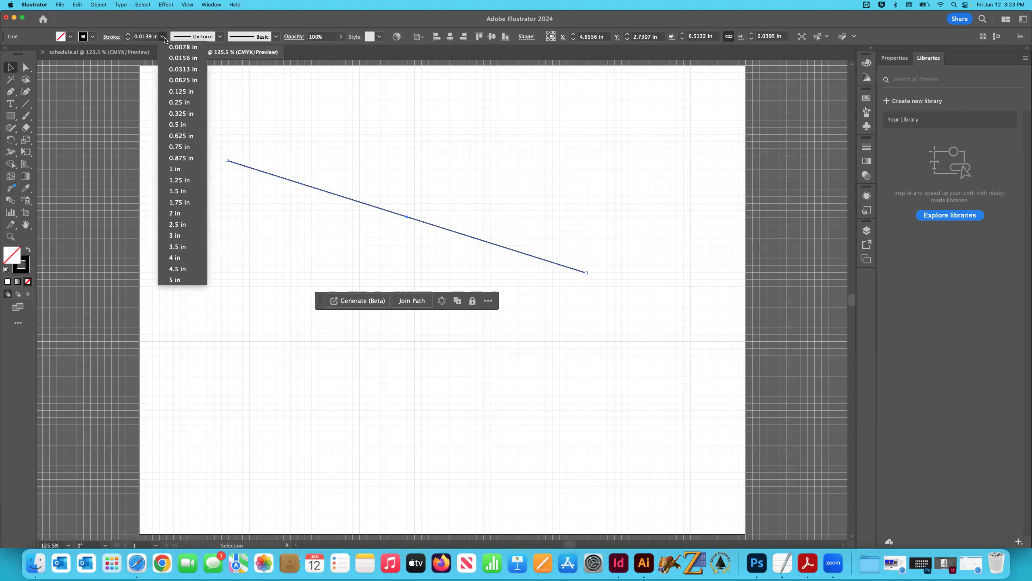
click(176, 80)
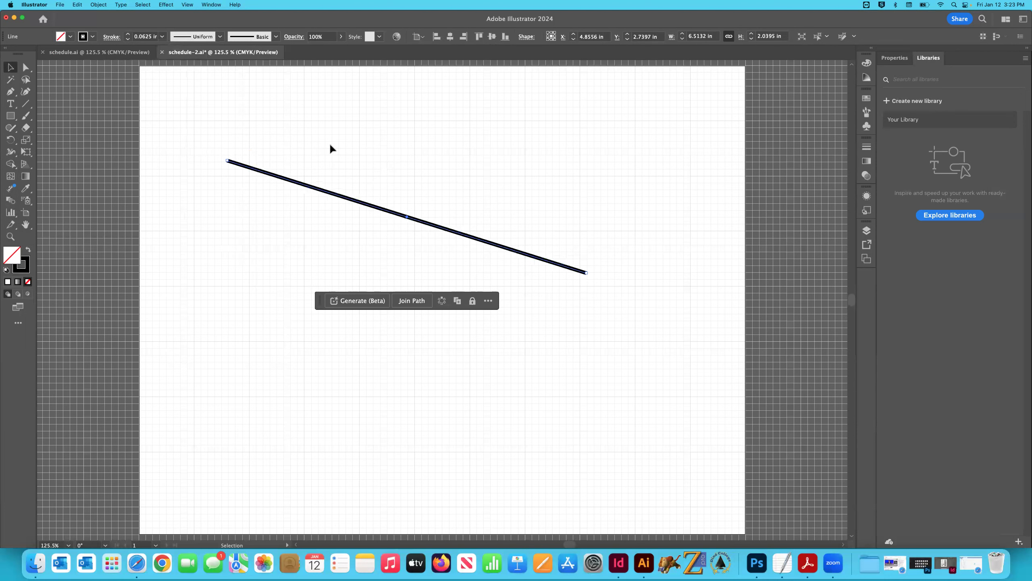
click(163, 37)
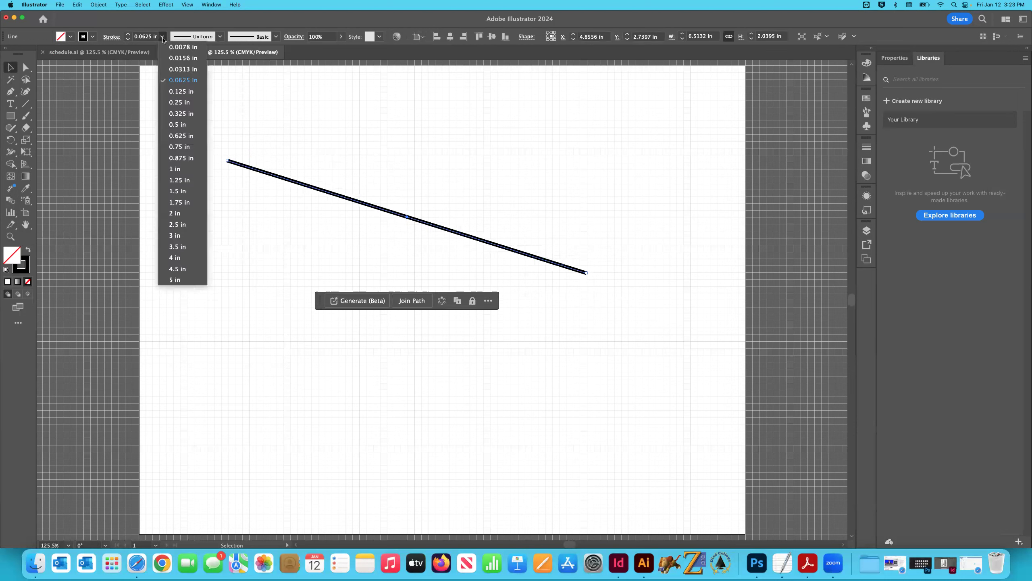
click(181, 157)
click(484, 208)
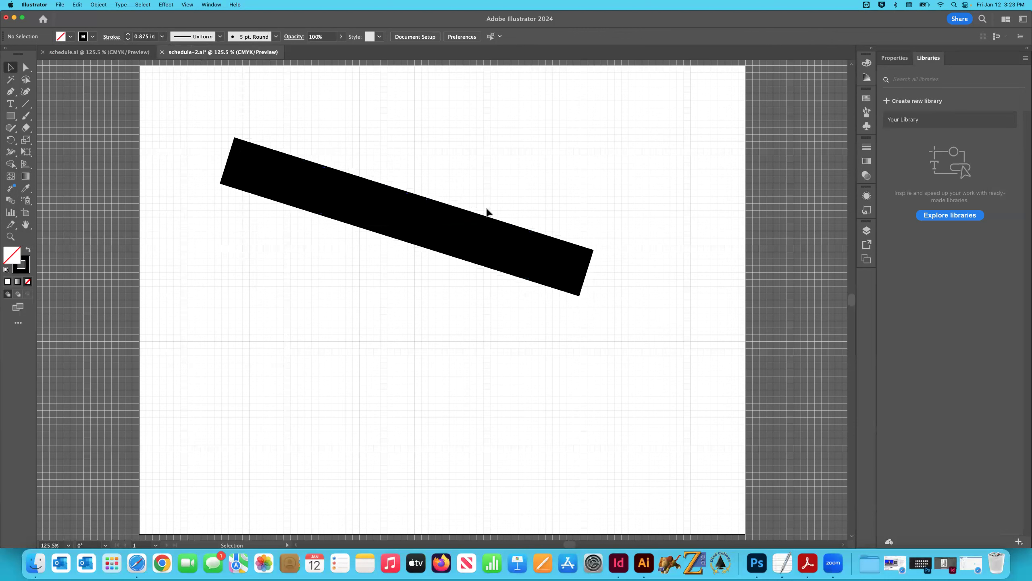
key(super+z)
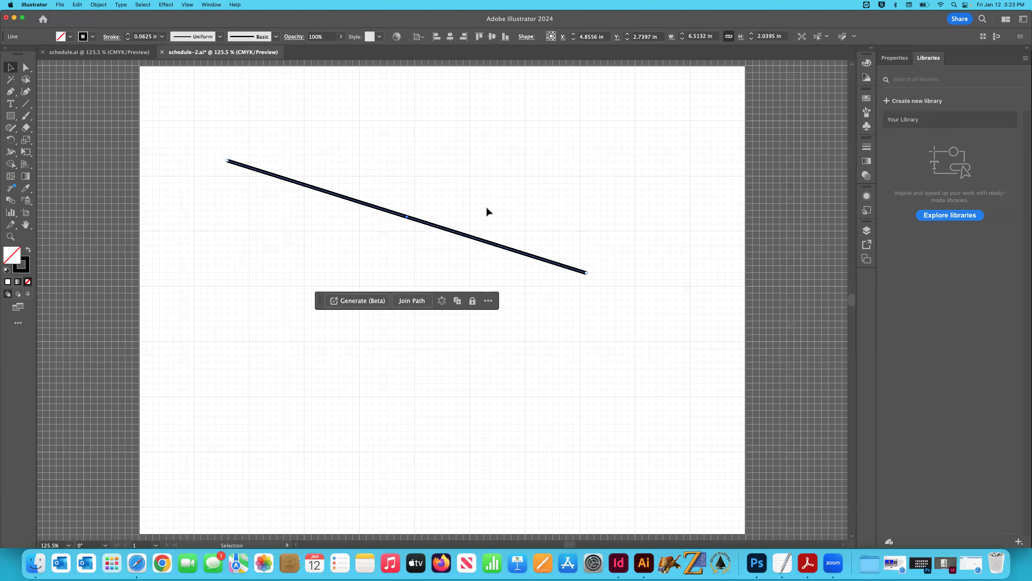
key(super+z)
click(488, 209)
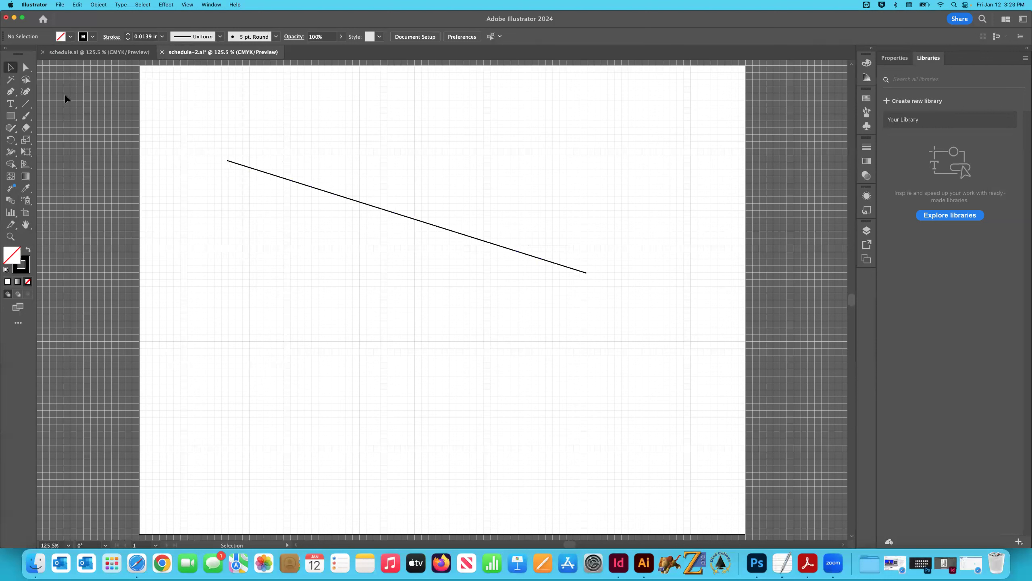
Move the whole diagonal line left to about X 4.09 in, and back right to about X 4.90 in, Y 2.64 in
drag(266, 174, 218, 177)
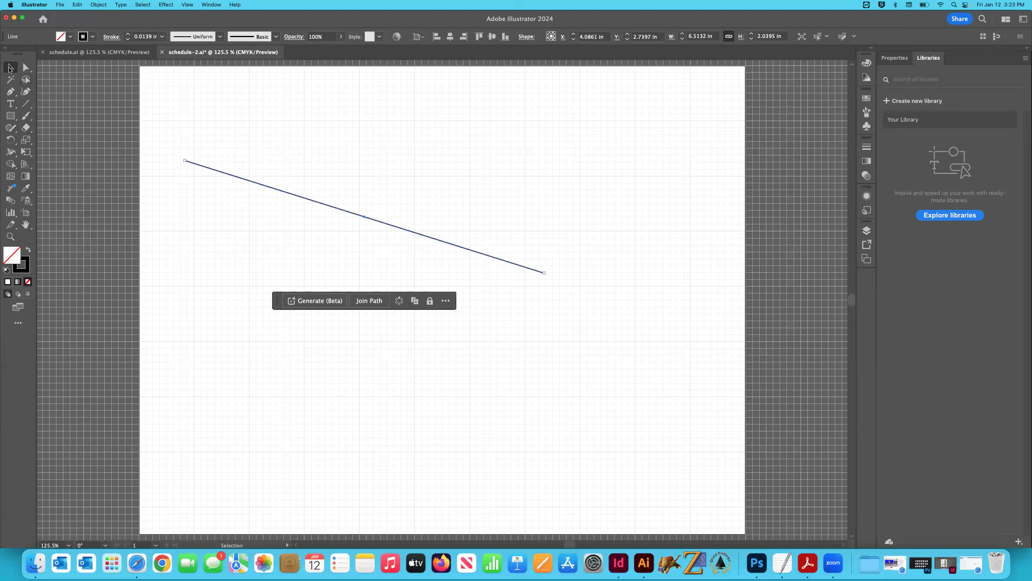
click(316, 129)
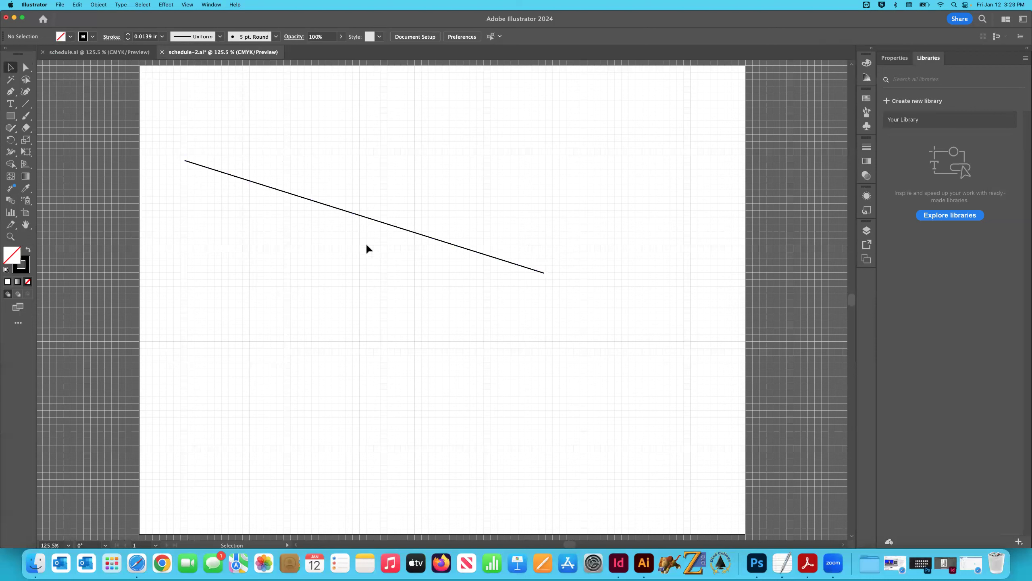
drag(382, 223, 430, 223)
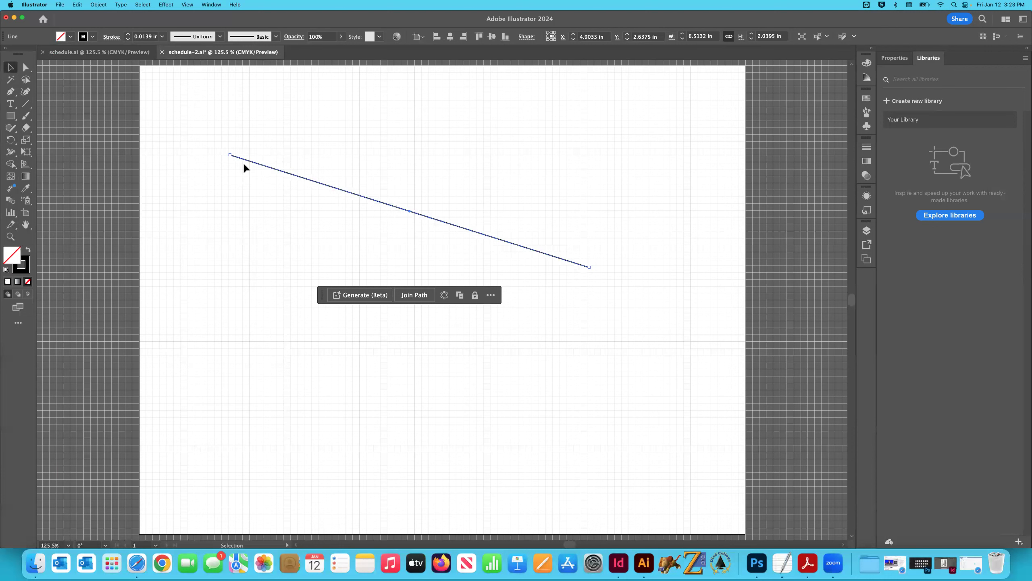
With Direct Selection, shift the line slightly down and move its left endpoint alone to about X 2.46 in, Y 2.42 in
click(25, 68)
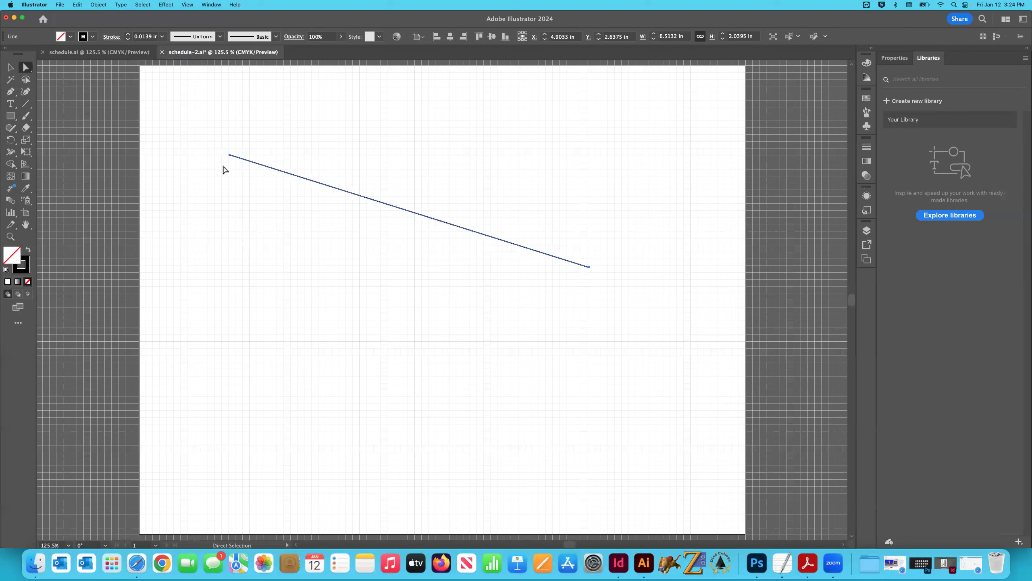
mouse_move(230, 157)
mouse_down()
mouse_move(228, 193)
mouse_move(253, 203)
mouse_move(269, 181)
mouse_move(260, 154)
mouse_move(258, 173)
mouse_move(232, 173)
mouse_up()
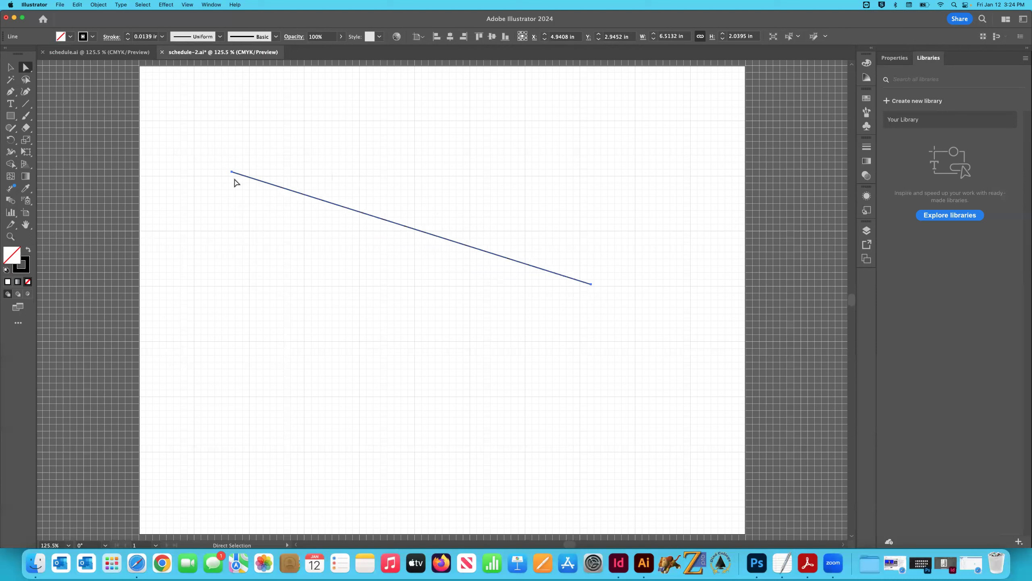
drag(232, 172, 275, 202)
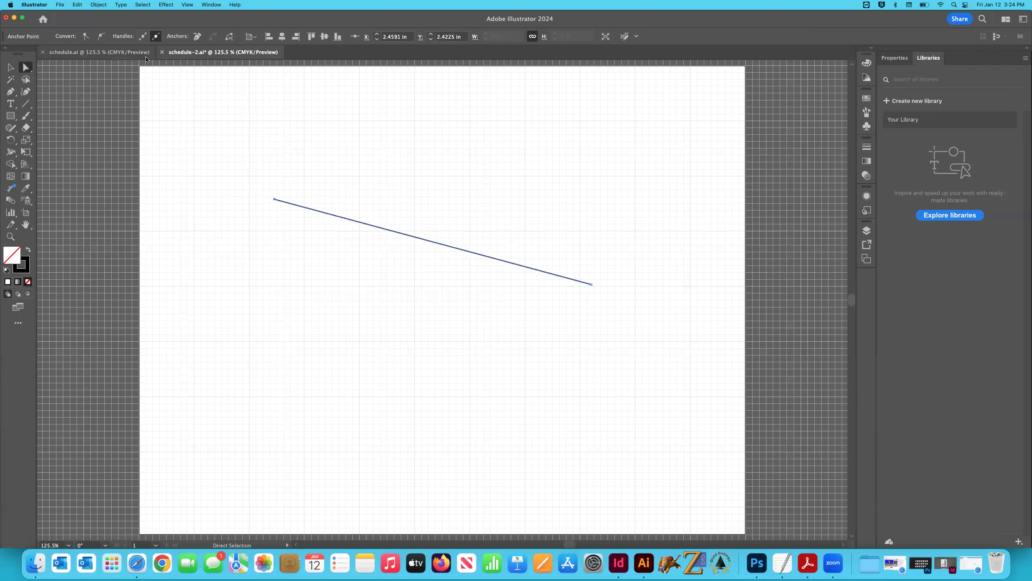
Turn on Snap to Grid and snap the line's left endpoint to the grid at X 2.375 in, Y 2.375 in
click(188, 5)
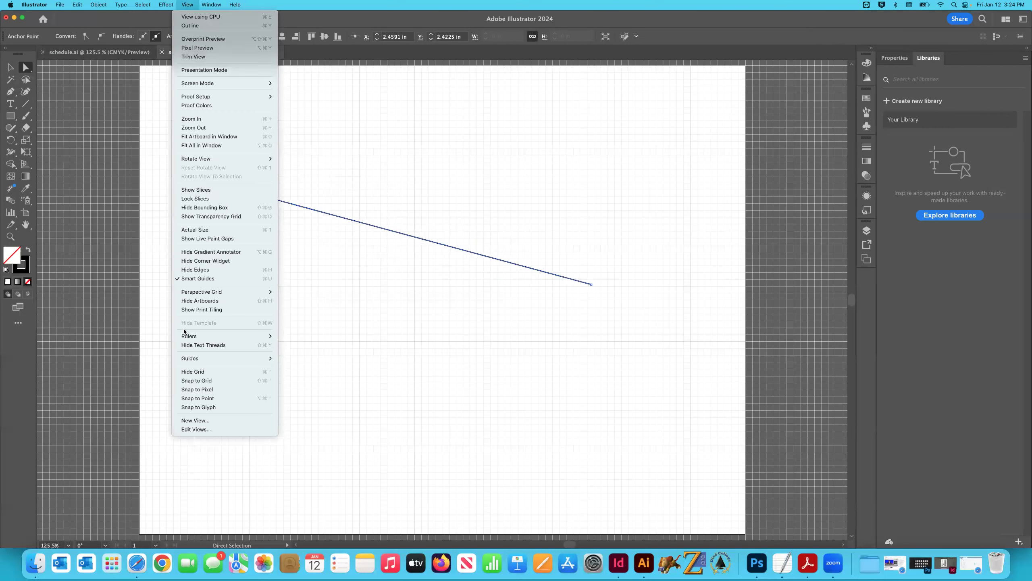
click(205, 381)
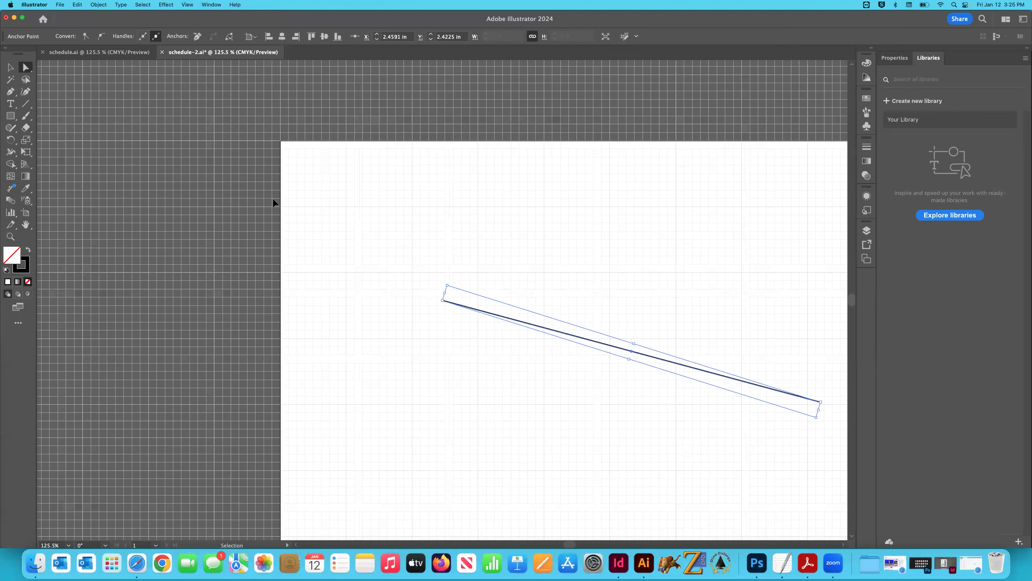
key(super+equal)
key(super+equal)
key(super+equal)
key(super+equal)
key(super+equal)
key(super+equal)
key(super+equal)
key(super+equal)
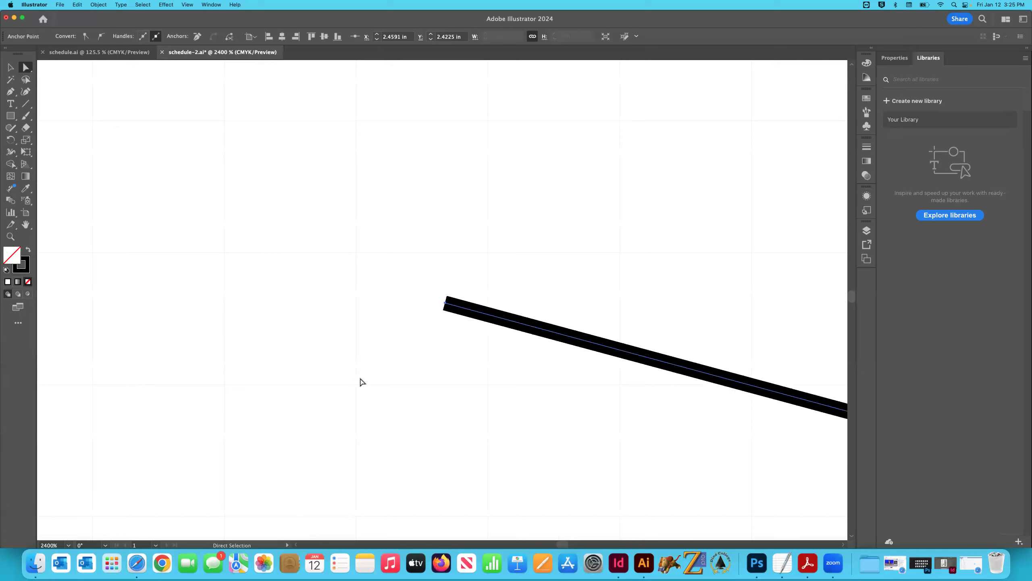
click(445, 305)
drag(446, 307, 382, 308)
Snap both endpoints to the grid to form a horizontal line 9 in wide, centered at X 5.5 in, Y 1 in
key(super+minus)
key(super+minus)
key(super+minus)
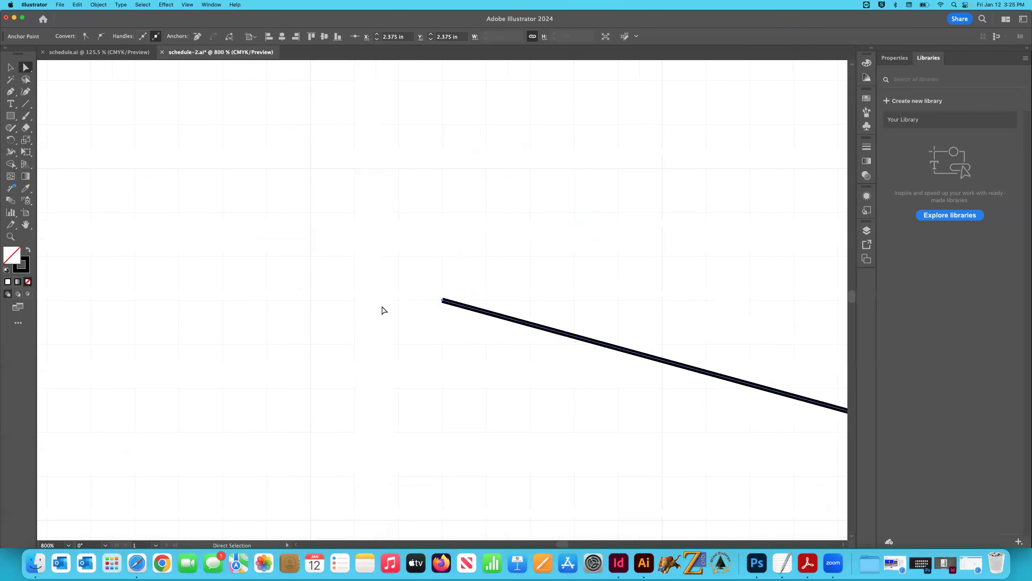
key(v)
key(super+minus)
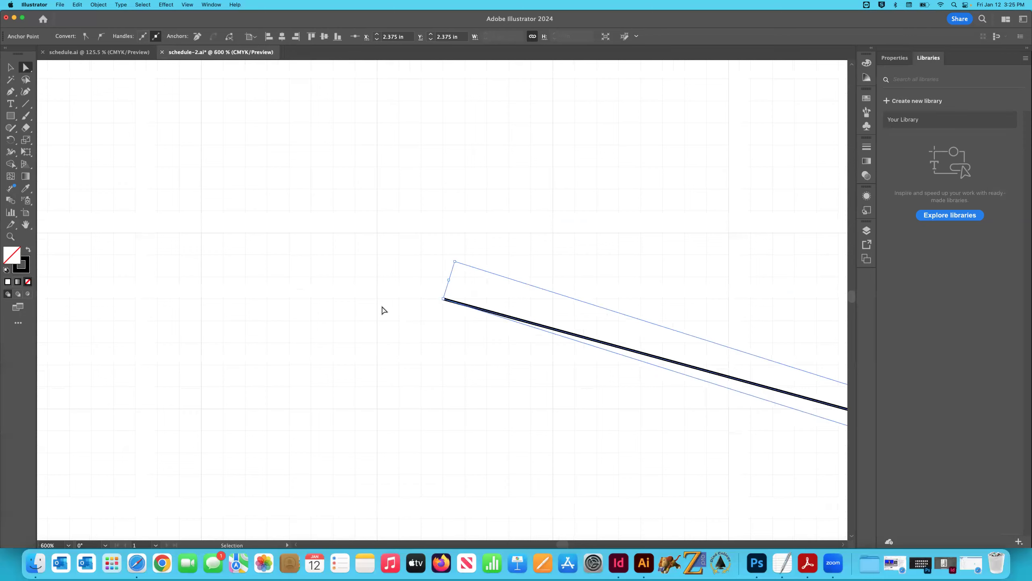
key(super+minus)
key(a)
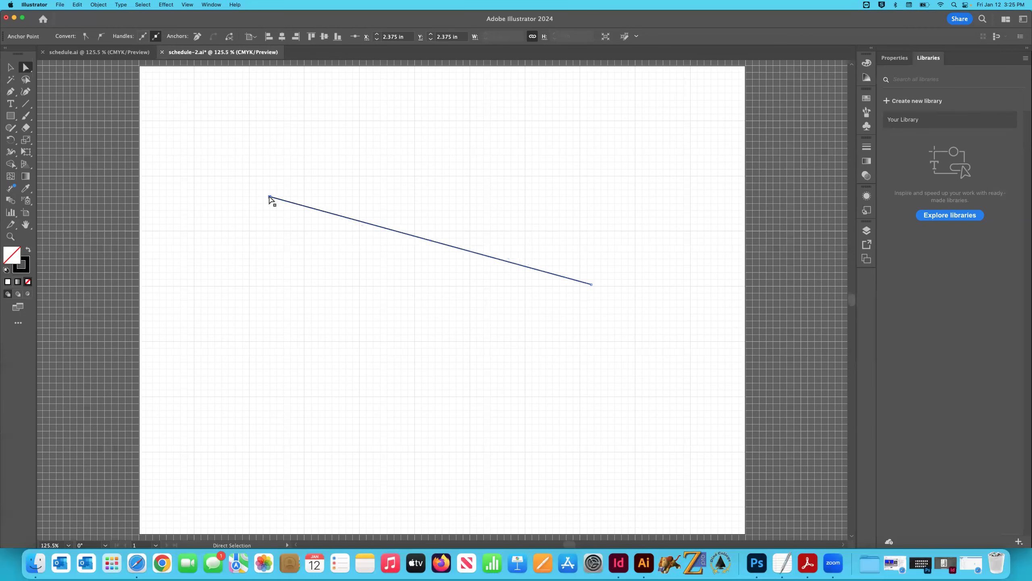
drag(270, 197, 214, 128)
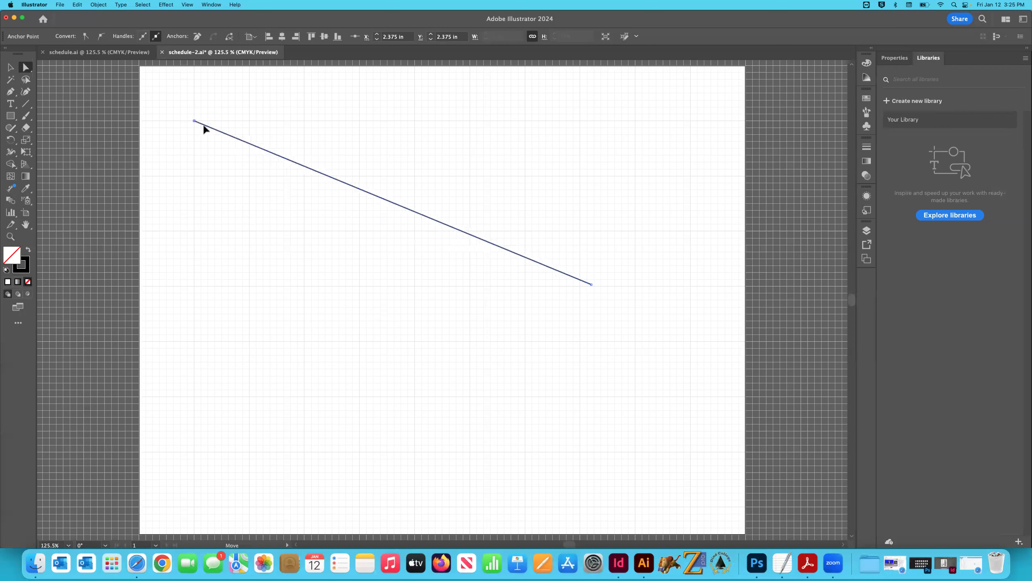
click(195, 121)
drag(592, 285, 690, 121)
click(10, 66)
scroll(225, 178, up, 3)
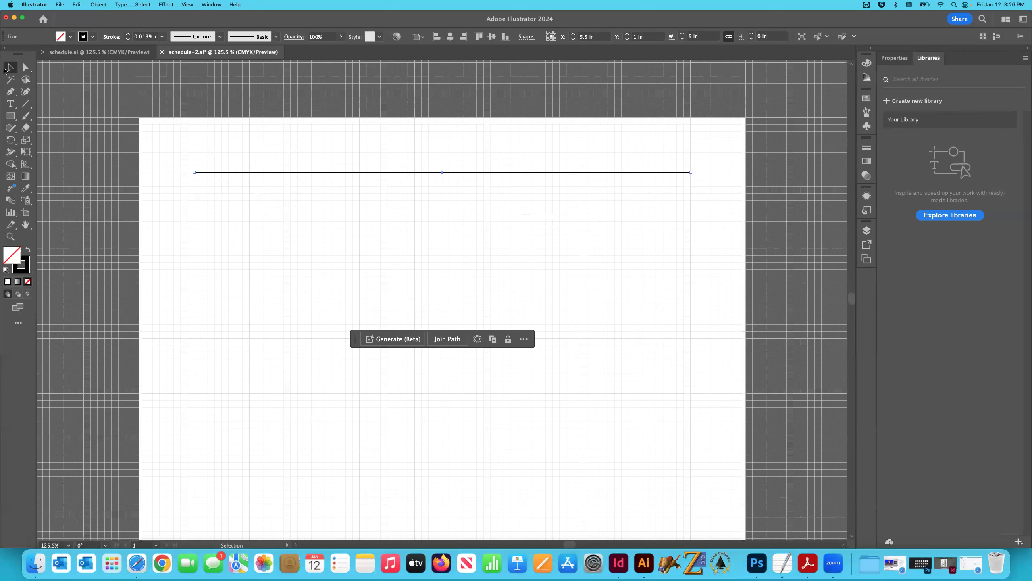
click(191, 191)
Create an area text frame about 2 in wide below the line's left end, containing the word MONDAY
scroll(243, 203, up, 1)
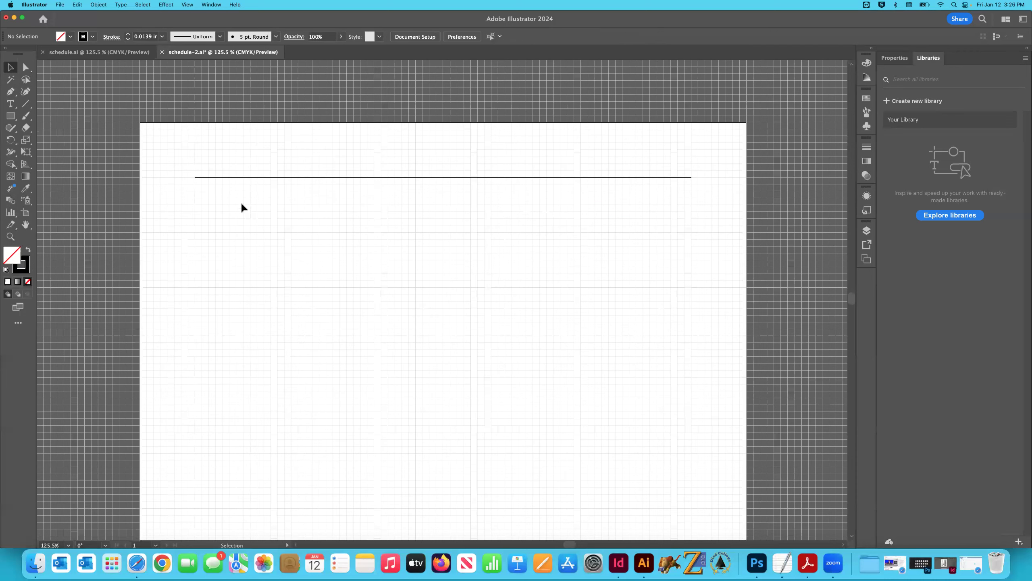
scroll(394, 222, up, 3)
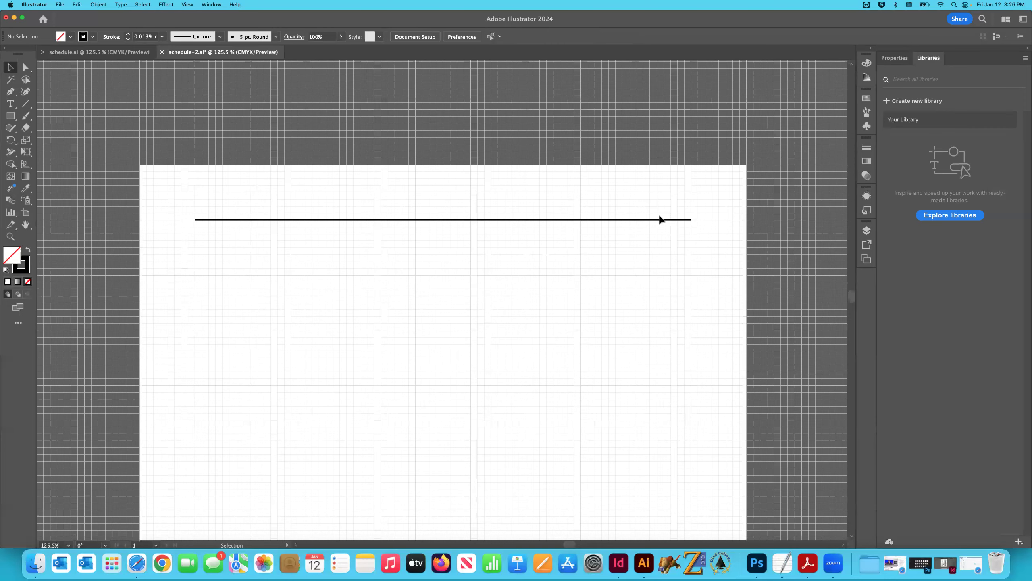
scroll(417, 257, down, 3)
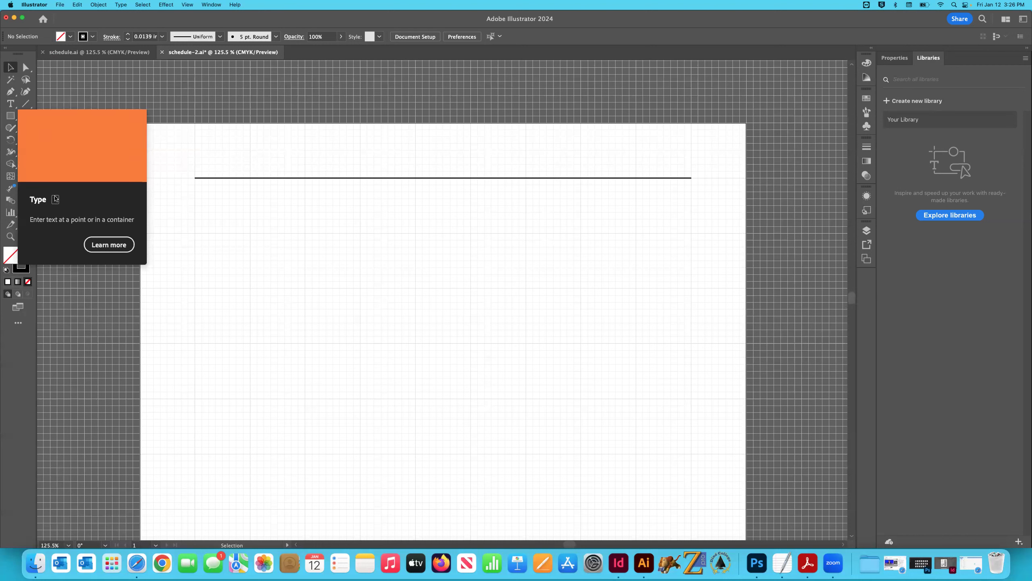
key(t)
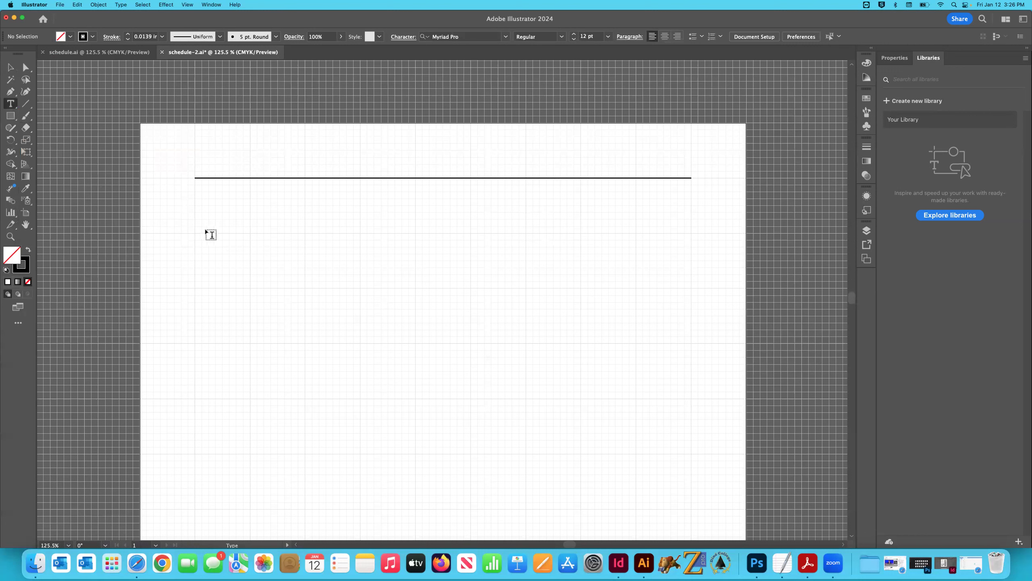
mouse_move(196, 220)
mouse_down()
mouse_move(223, 233)
mouse_move(305, 234)
mouse_up()
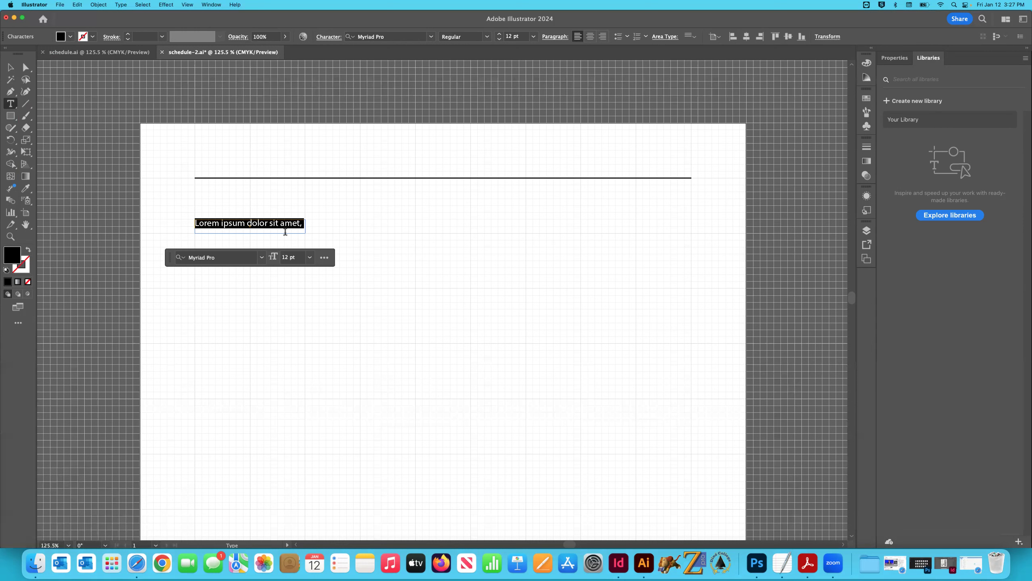
text(MONDAY)
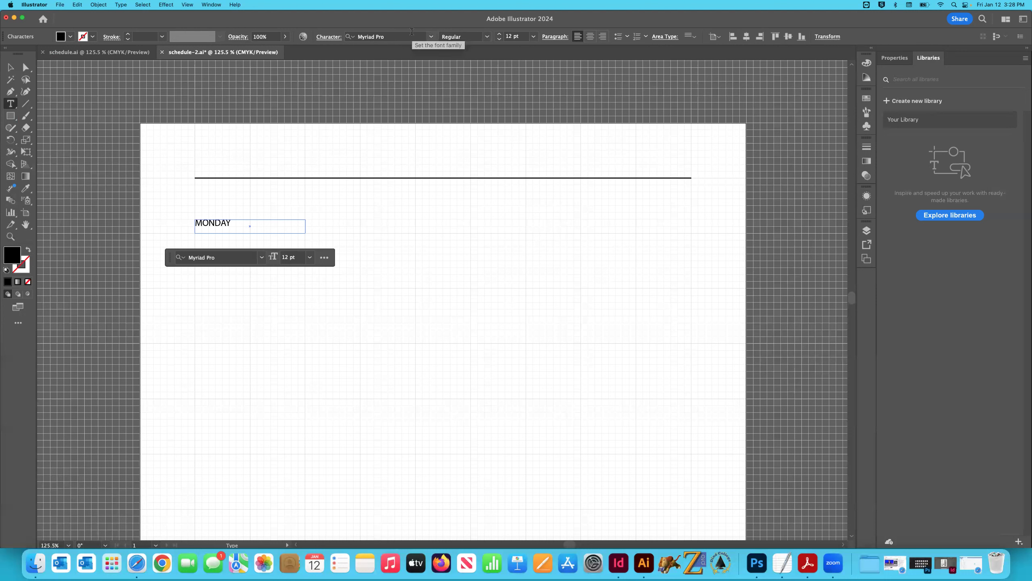
Browse the available font families for the MONDAY text without changing the font
click(262, 260)
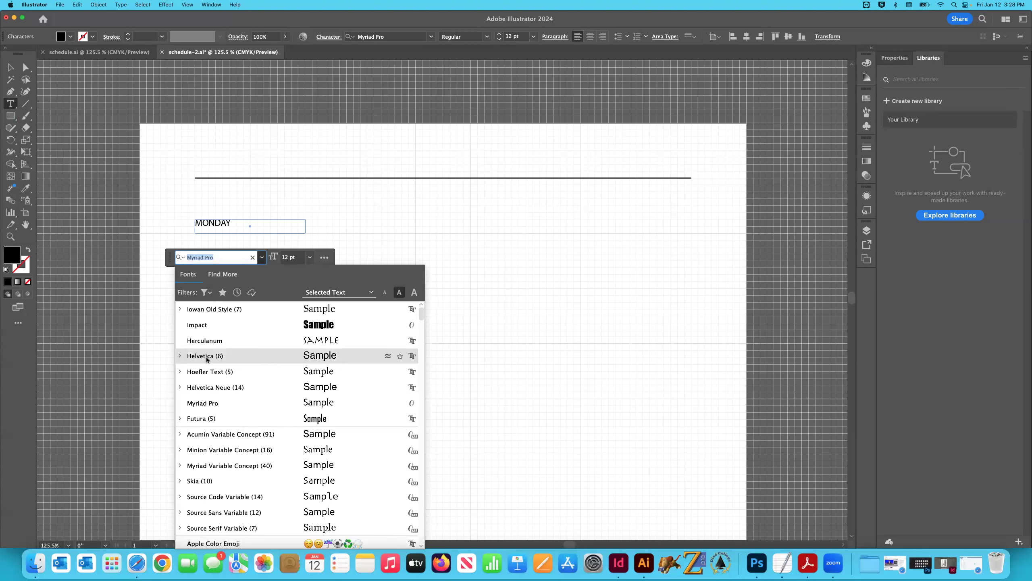
click(10, 67)
click(165, 208)
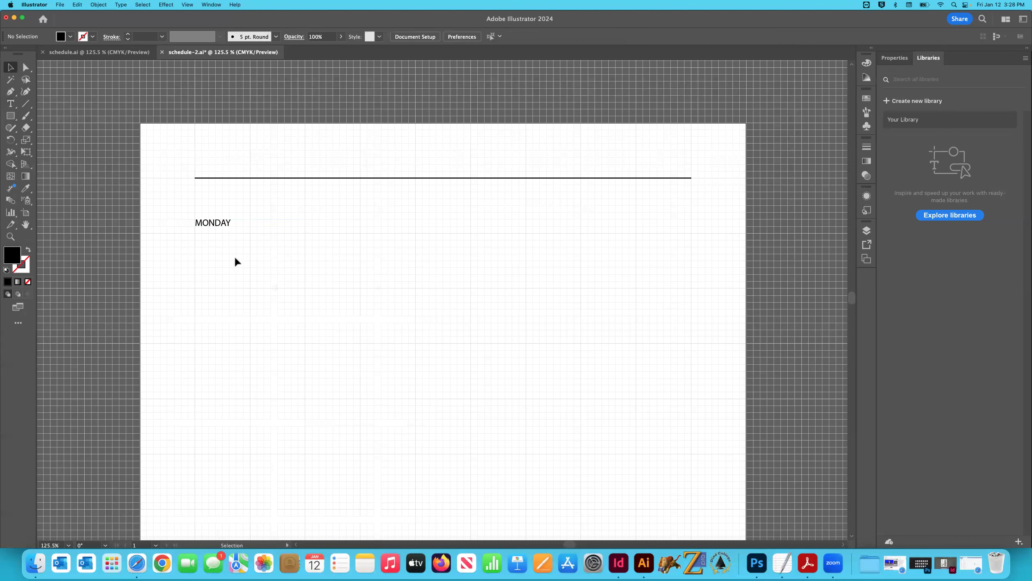
Try moving the MONDAY text frame down and to the right, and undo the move
click(223, 228)
click(161, 228)
click(212, 230)
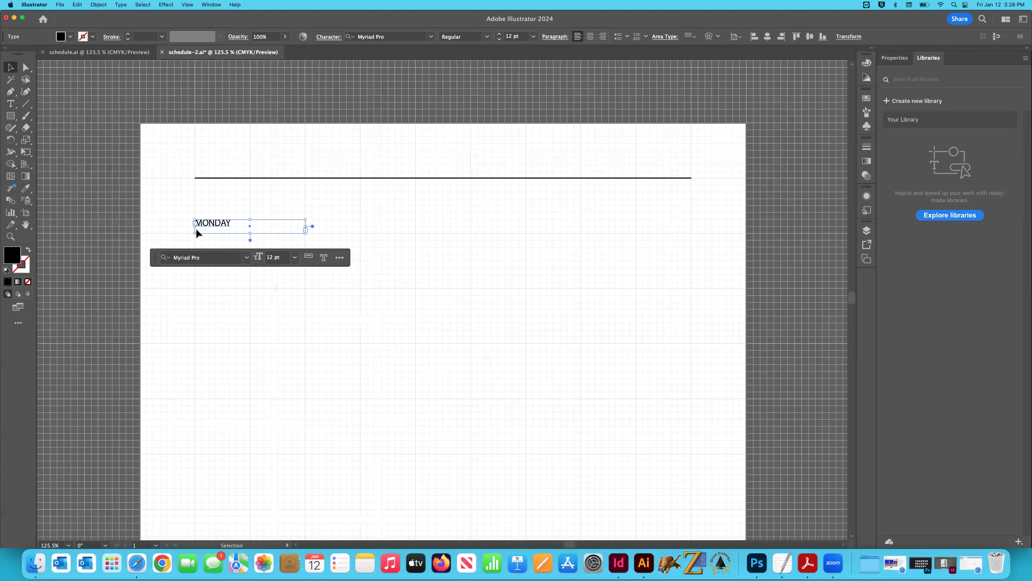
click(182, 206)
drag(224, 225, 293, 260)
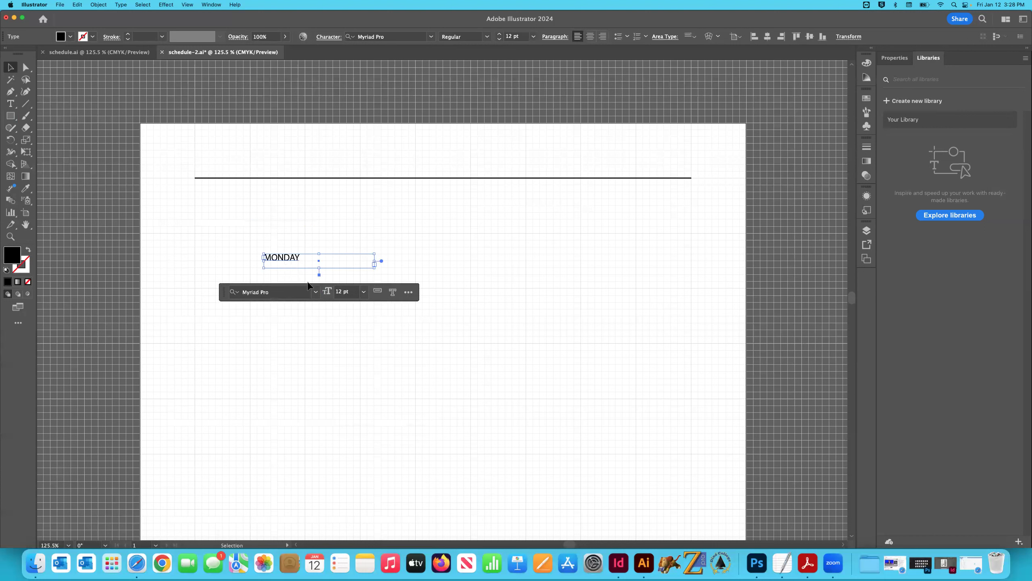
key(super+z)
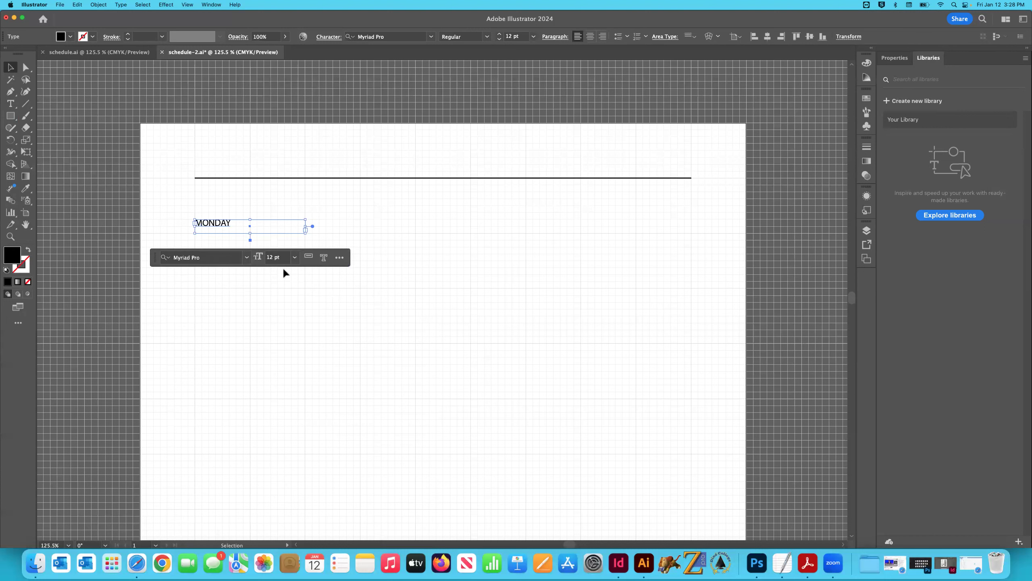
Reduce the height of the MONDAY text frame by raising its bottom edge closer to the word
mouse_move(252, 236)
mouse_down()
mouse_move(257, 290)
mouse_move(249, 238)
mouse_up()
click(168, 194)
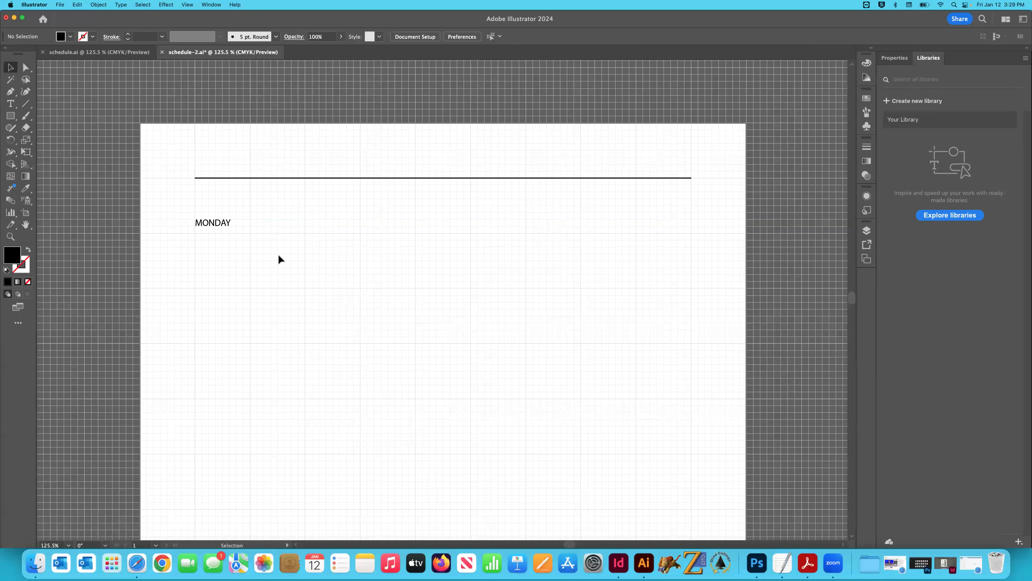
click(224, 227)
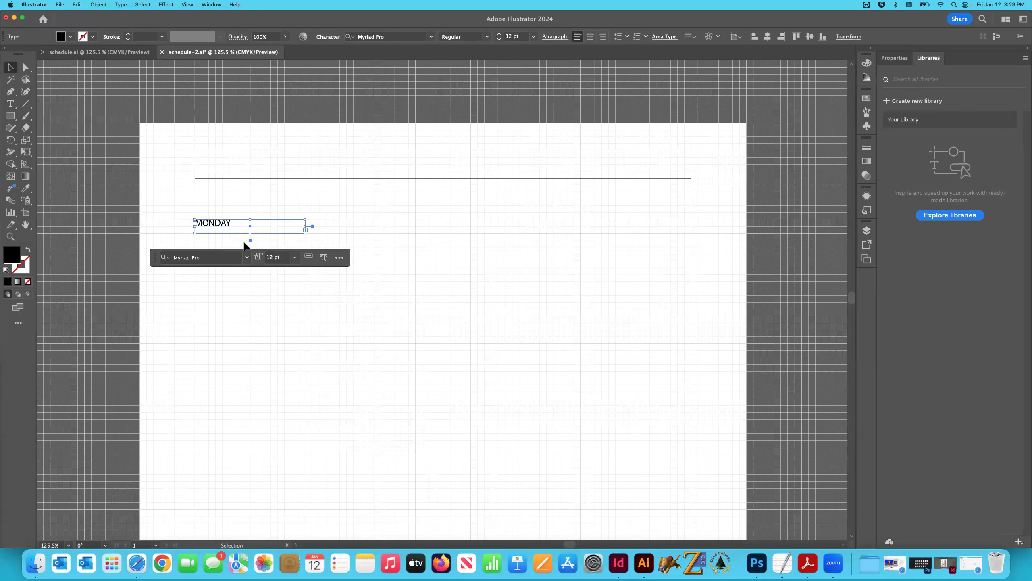
drag(250, 233, 251, 231)
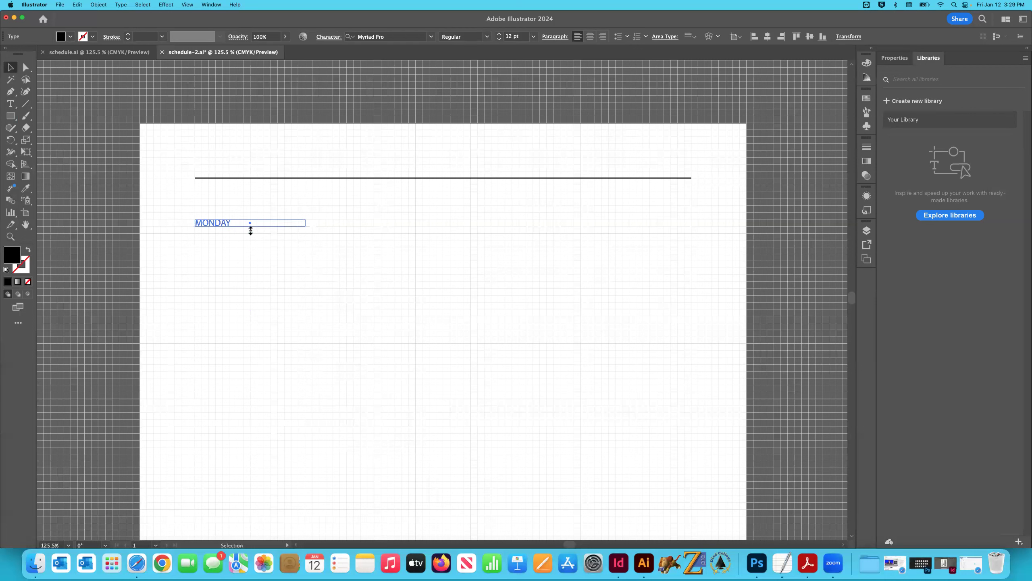
click(182, 230)
key(super+equal)
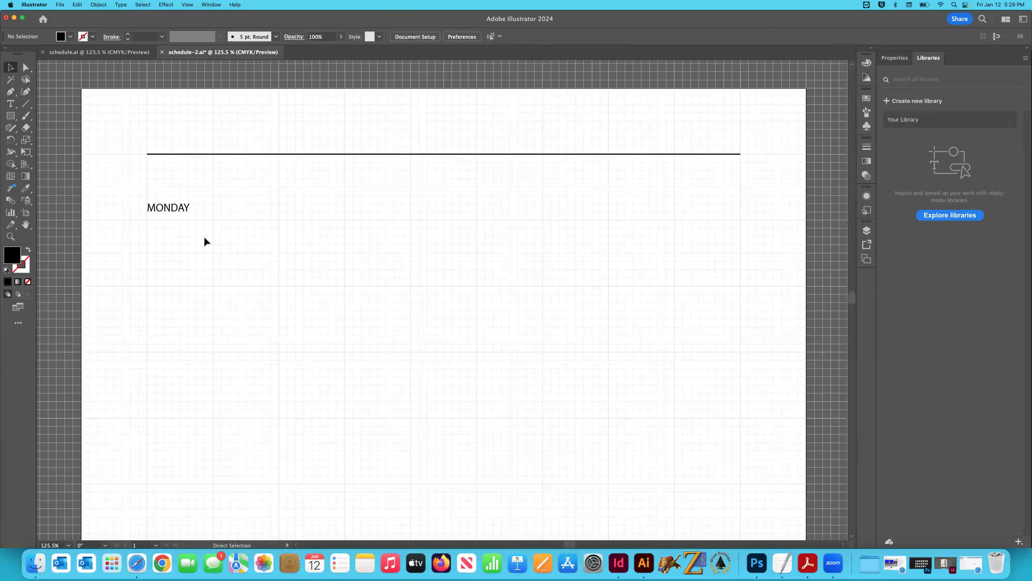
Change the font of the MONDAY text below the line to Helvetica
key(super+equal)
key(super+equal)
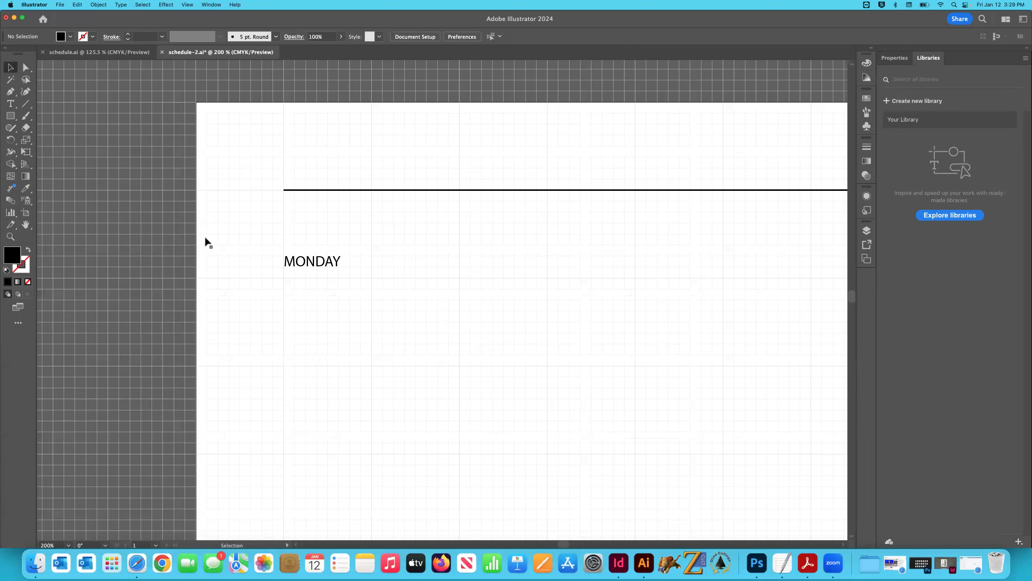
key(super+equal)
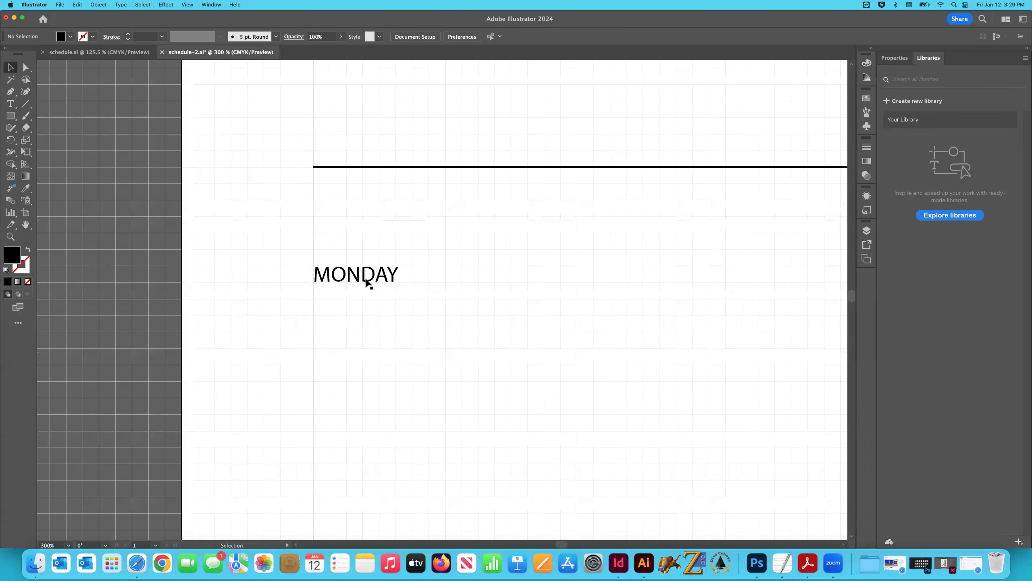
click(367, 282)
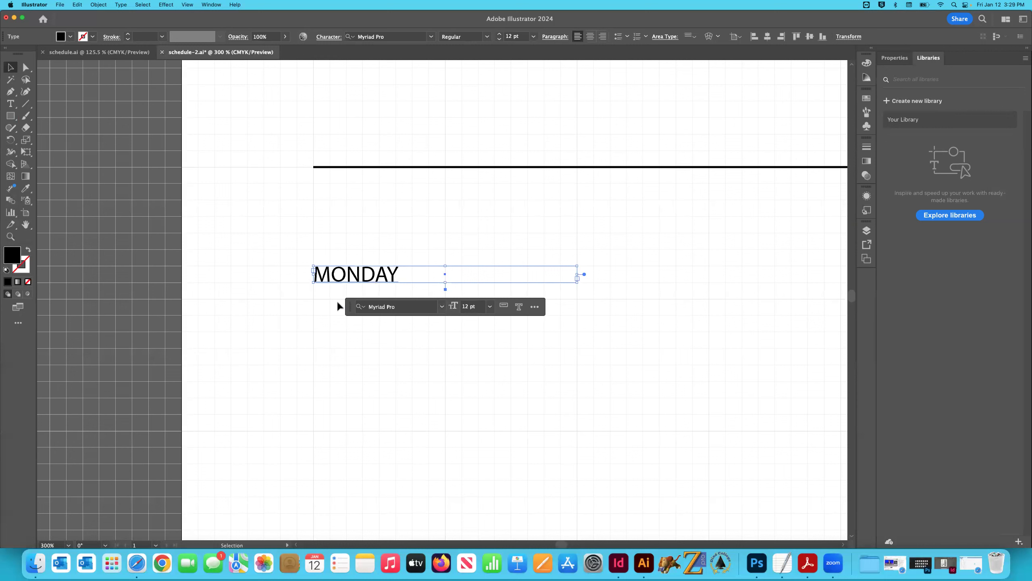
click(442, 306)
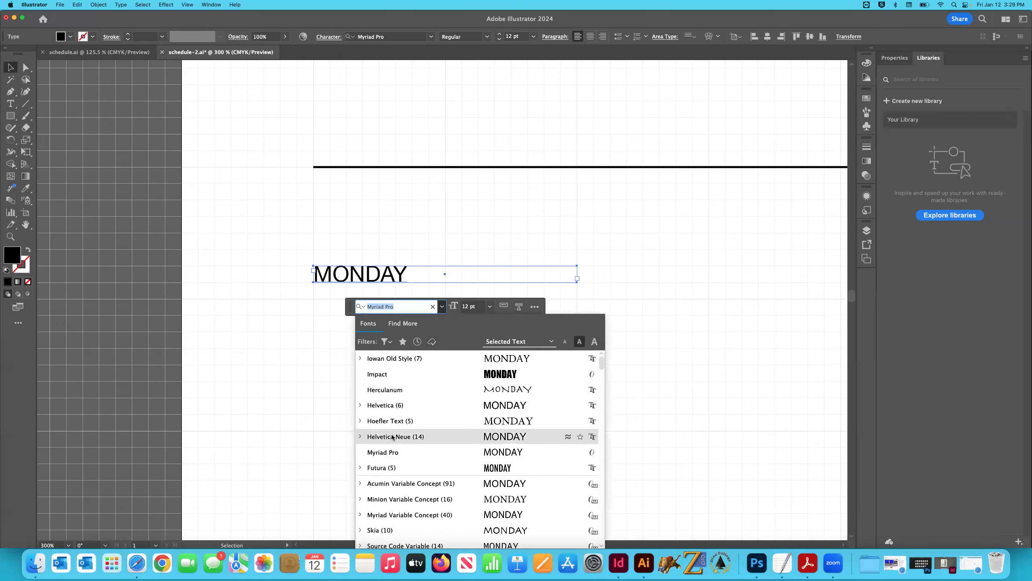
click(391, 405)
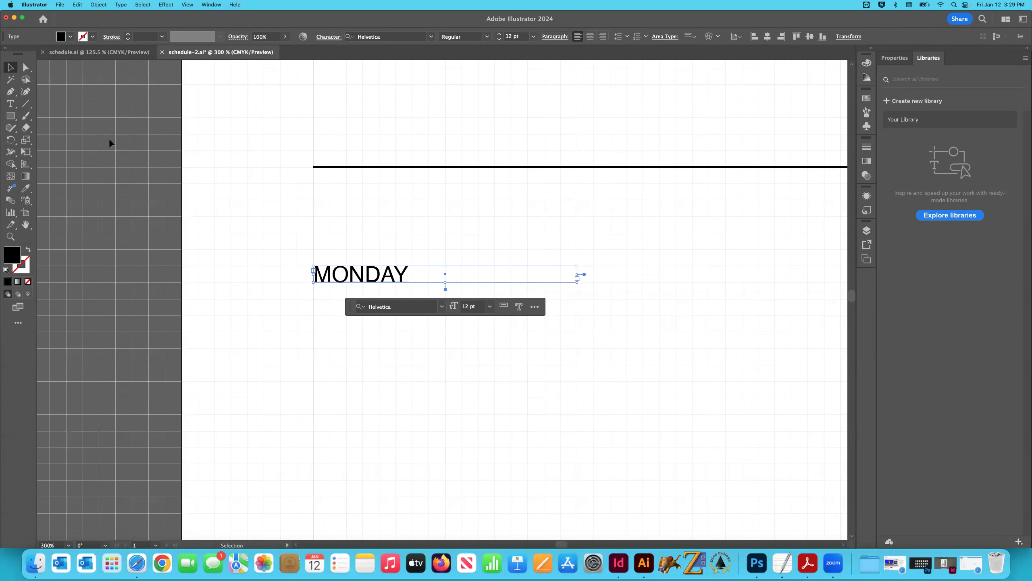
click(270, 233)
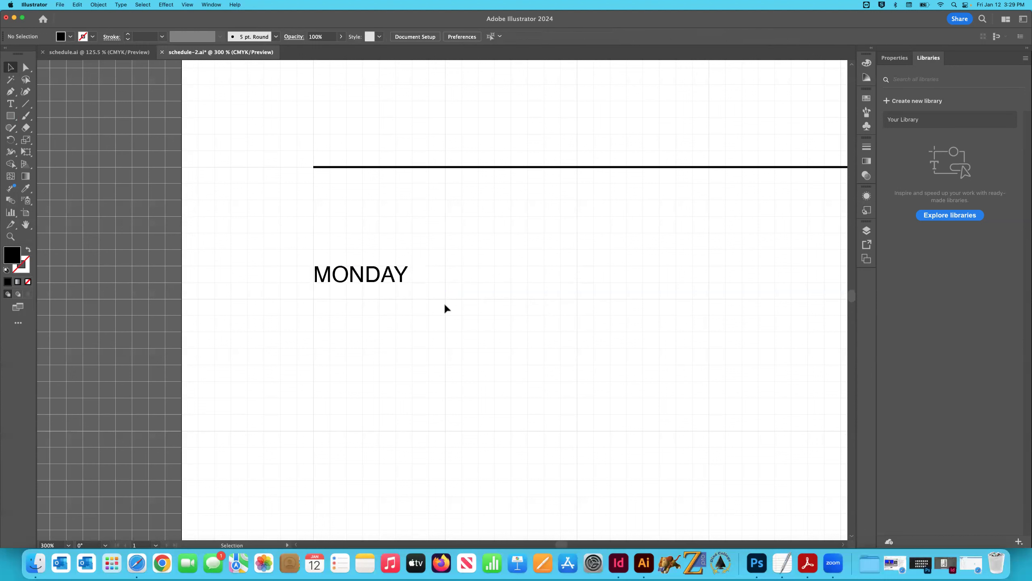
double_click(391, 278)
drag(421, 274, 295, 273)
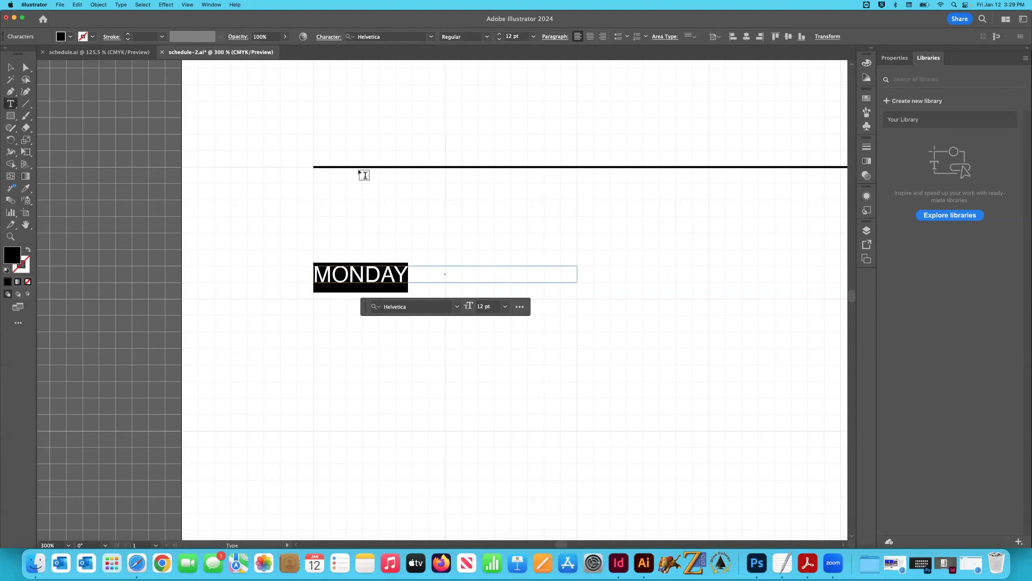
click(10, 67)
click(286, 266)
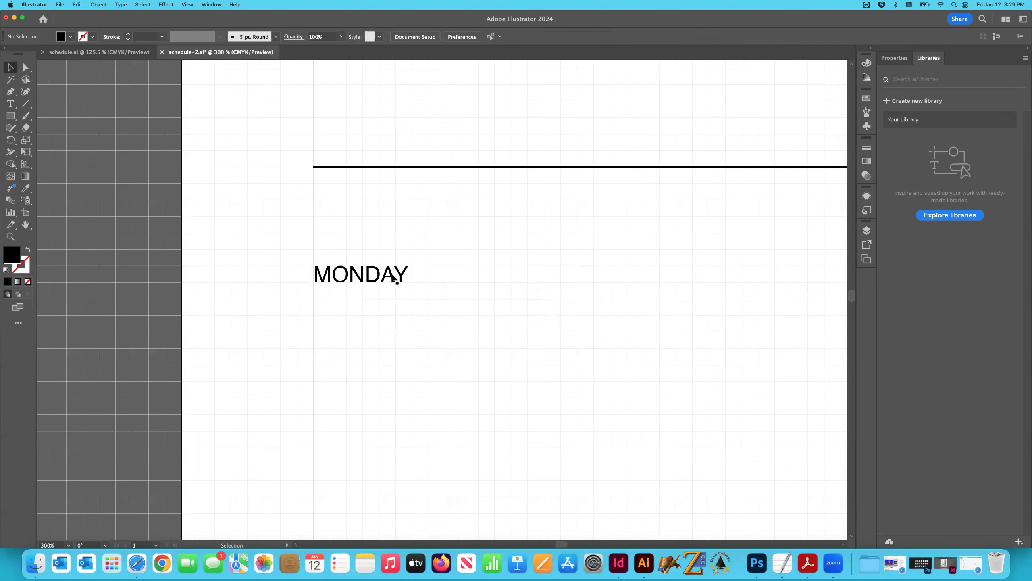
click(394, 278)
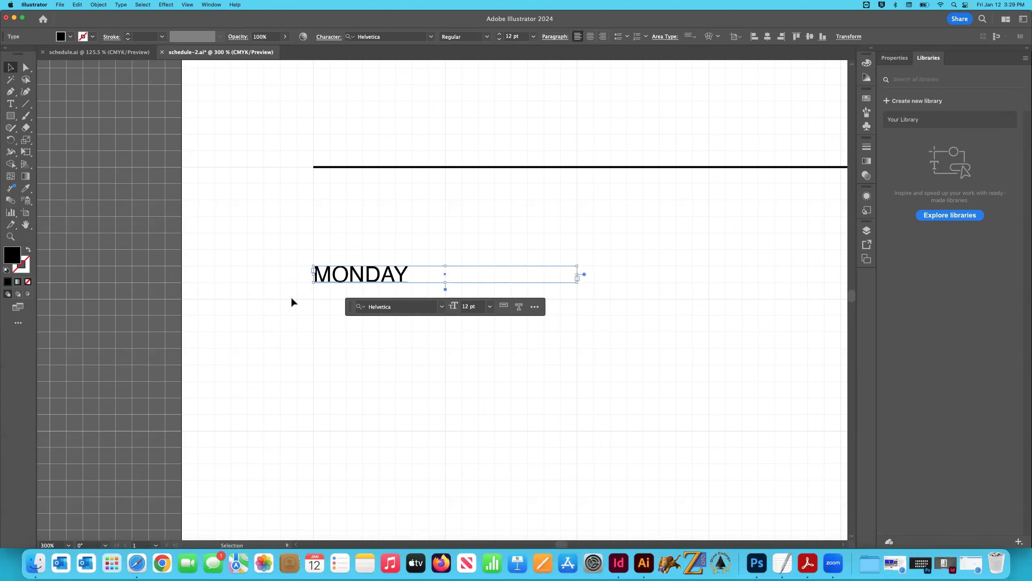
double_click(403, 277)
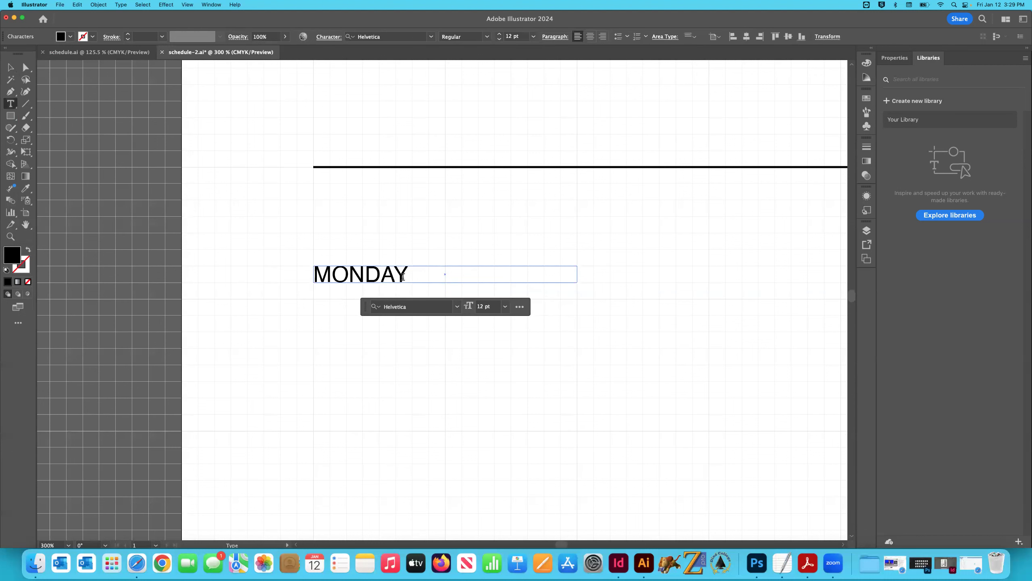
drag(408, 275, 372, 273)
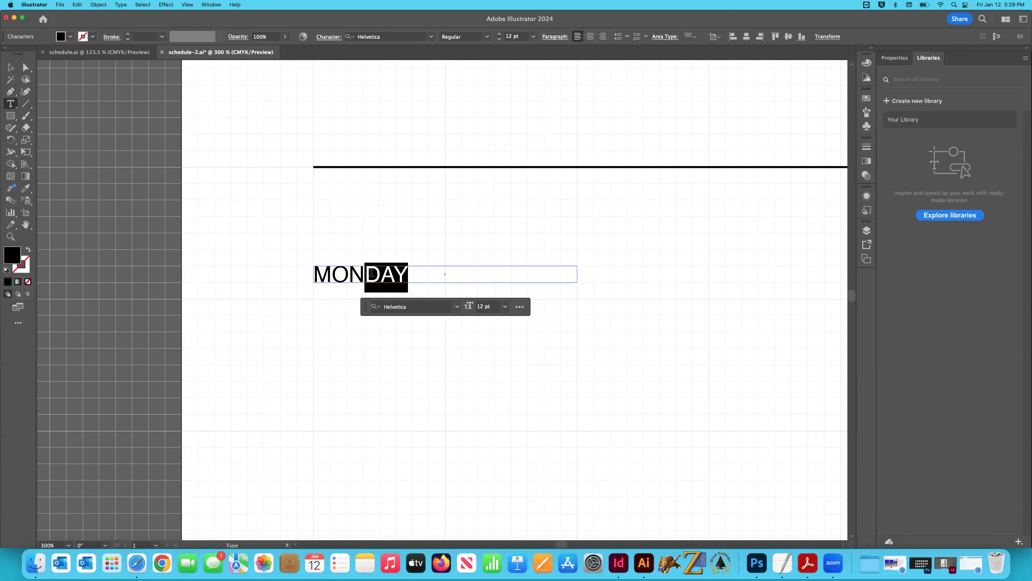
click(12, 67)
click(306, 214)
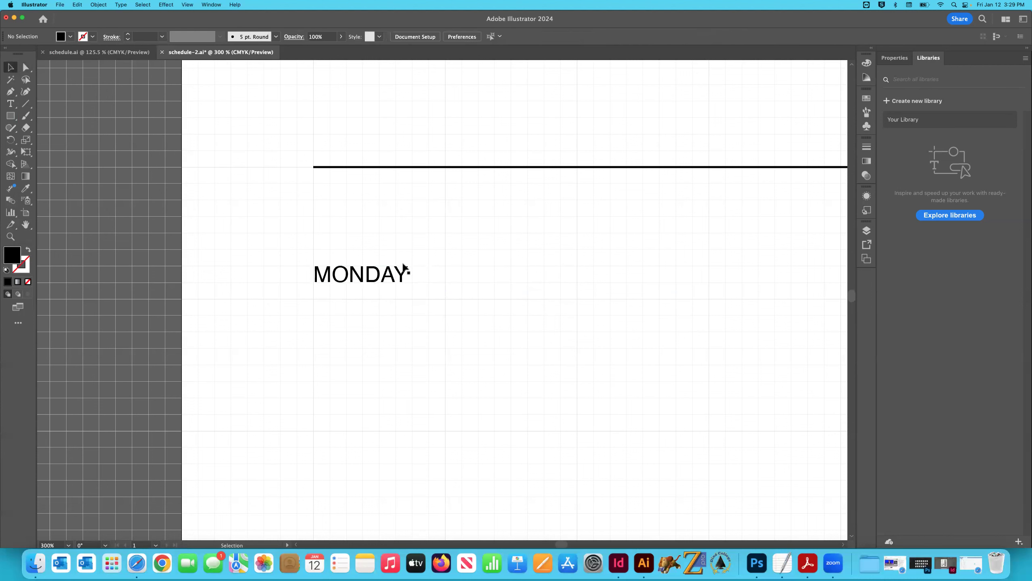
Replace the word MONDAY in the text frame with TUESDAY
click(400, 278)
drag(398, 283, 289, 275)
double_click(369, 281)
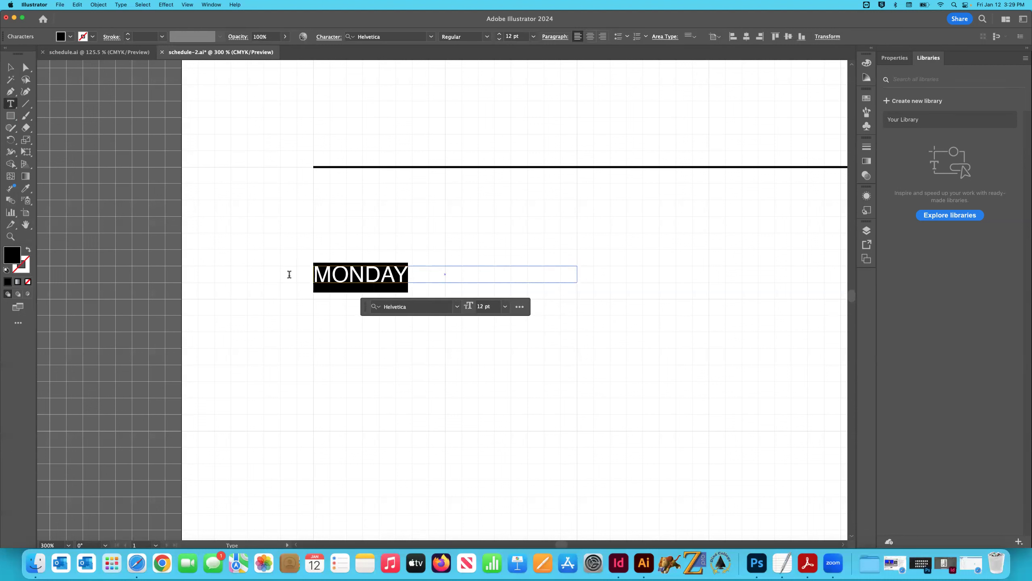
text(TU)
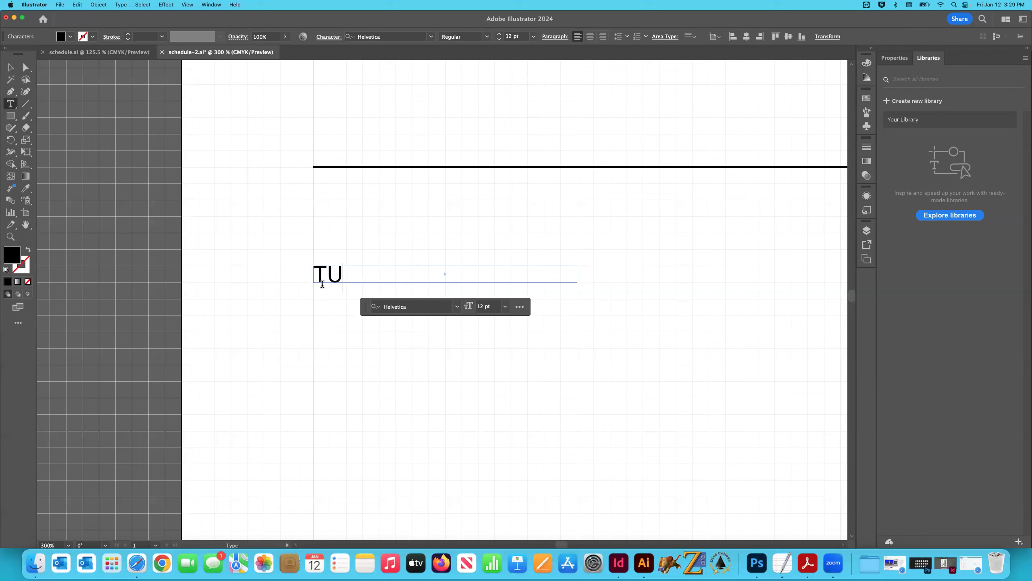
text(ESADY)
key(BackSpace)
key(BackSpace)
key(BackSpace)
text(DAY)
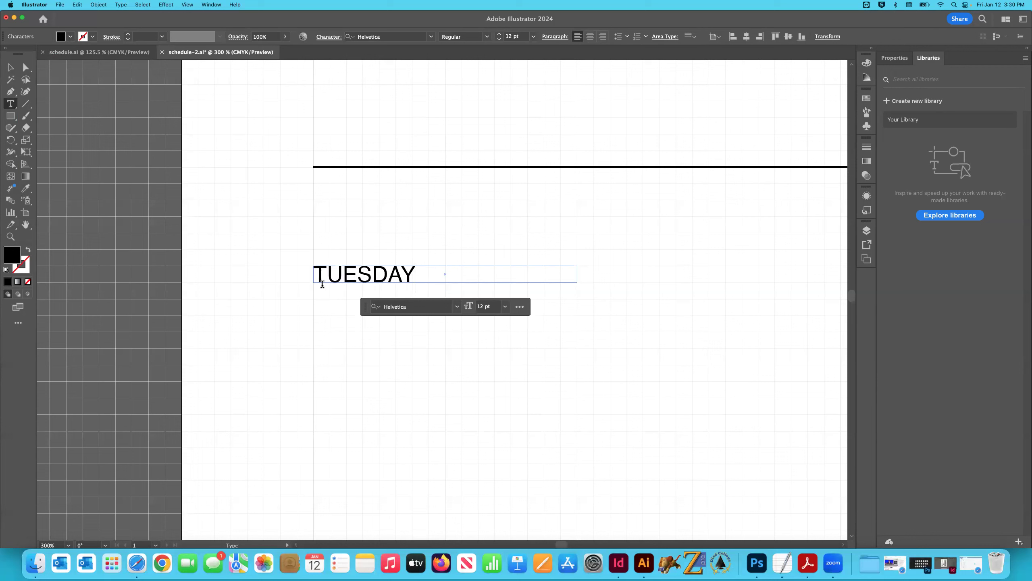
key(Escape)
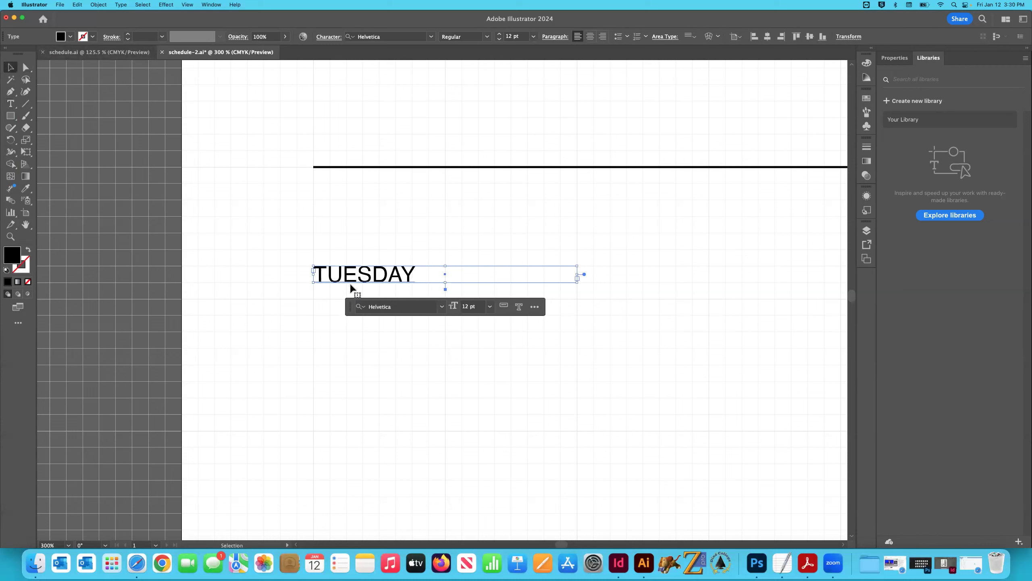
click(293, 310)
key(t)
click(418, 285)
double_click(401, 274)
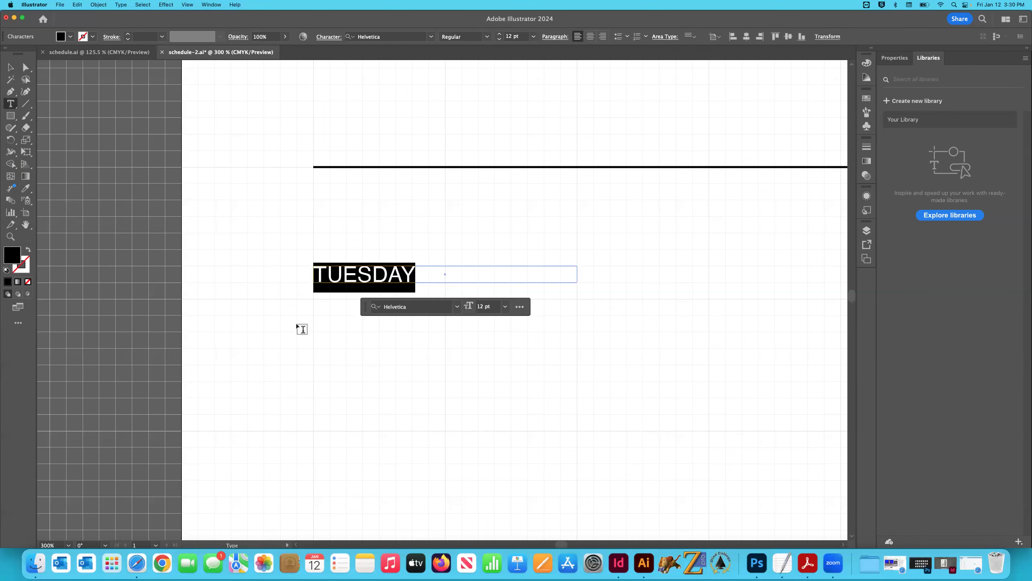
click(10, 67)
click(246, 248)
Center-align the TUESDAY text within its frame
double_click(388, 279)
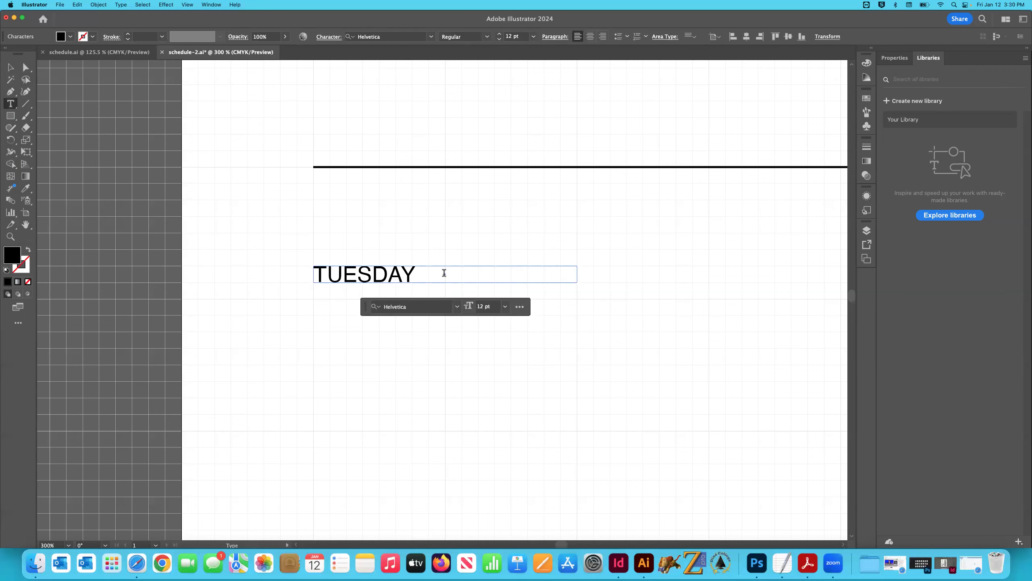
drag(444, 274, 303, 289)
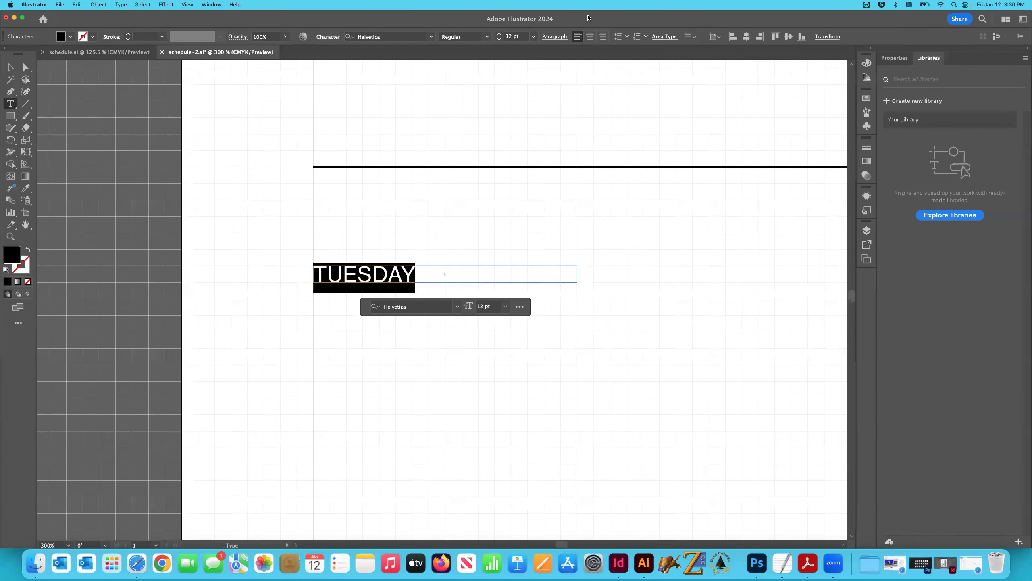
click(590, 37)
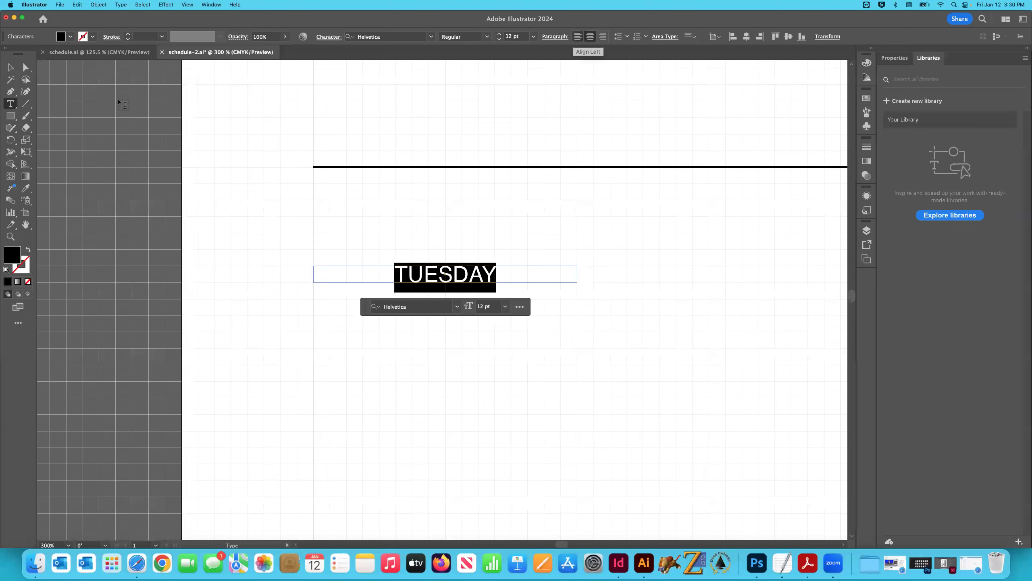
click(10, 67)
click(64, 109)
Move the TUESDAY text frame in grid steps to sit directly on the horizontal line, its left edge at the line's left end
scroll(269, 226, up, 3)
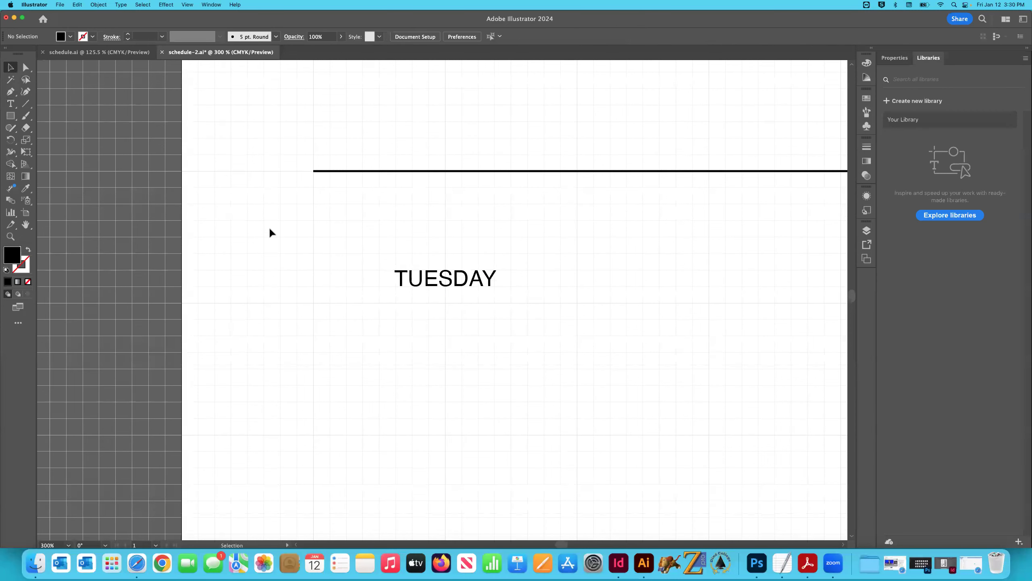
drag(447, 340, 430, 226)
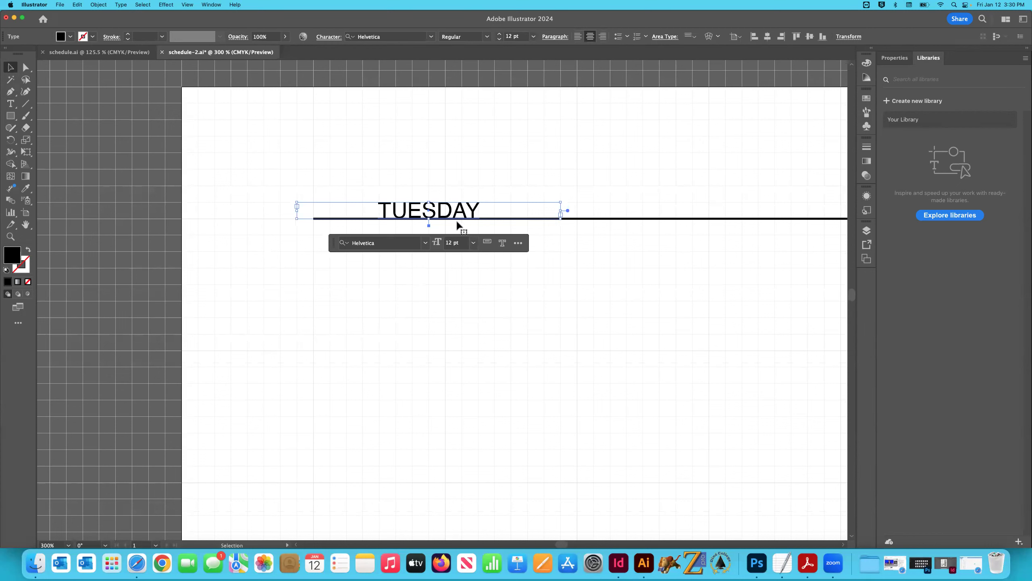
key(shift+Right)
key(shift+Down)
key(shift+Down)
key(shift+Down)
key(shift+Up)
key(shift+Down)
key(shift+Left)
key(shift+Down)
key(shift+Right)
key(shift+Right)
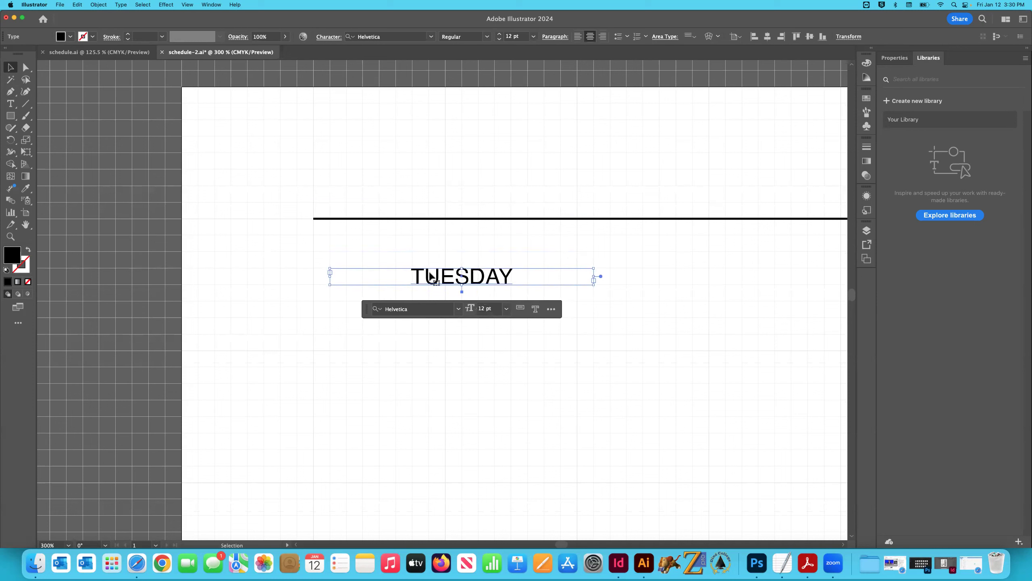
key(shift+Up)
key(shift+Up)
key(shift+Left)
key(shift+Down)
key(shift+Right)
key(shift+Right)
key(shift+Right)
key(shift+Down)
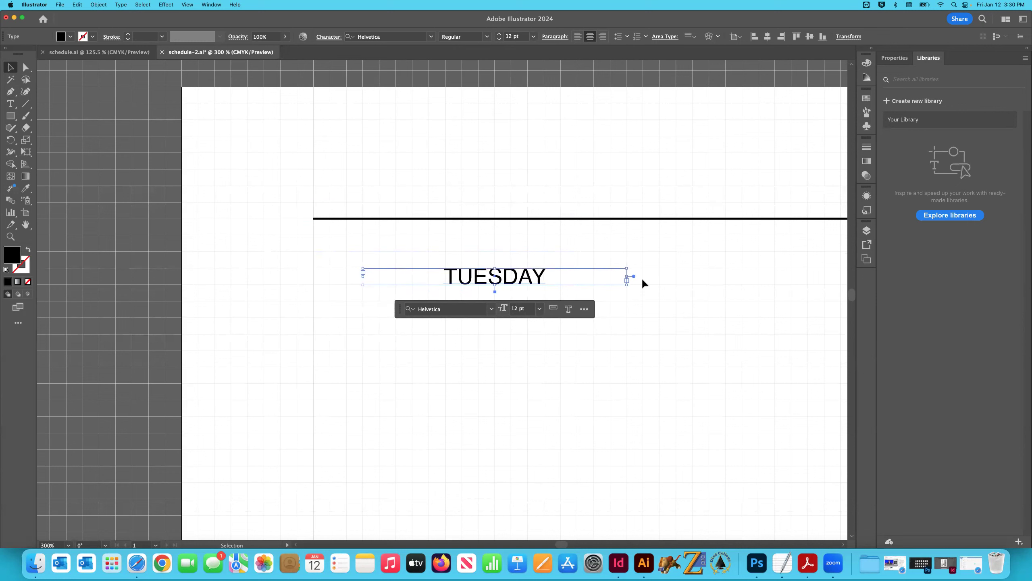
key(shift+Down)
key(shift+Left)
key(shift+Left)
key(shift+Left)
key(shift+Down)
key(shift+Up)
key(shift+Up)
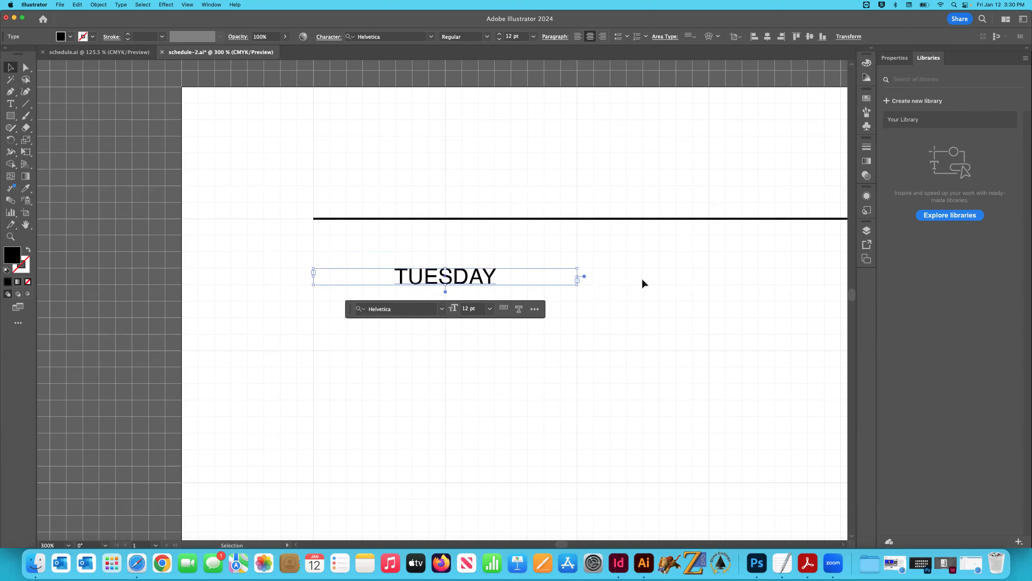
key(shift+Up)
key(shift+Up)
key(shift+Right)
key(shift+Down)
key(shift+Left)
key(shift+Left)
key(shift+Right)
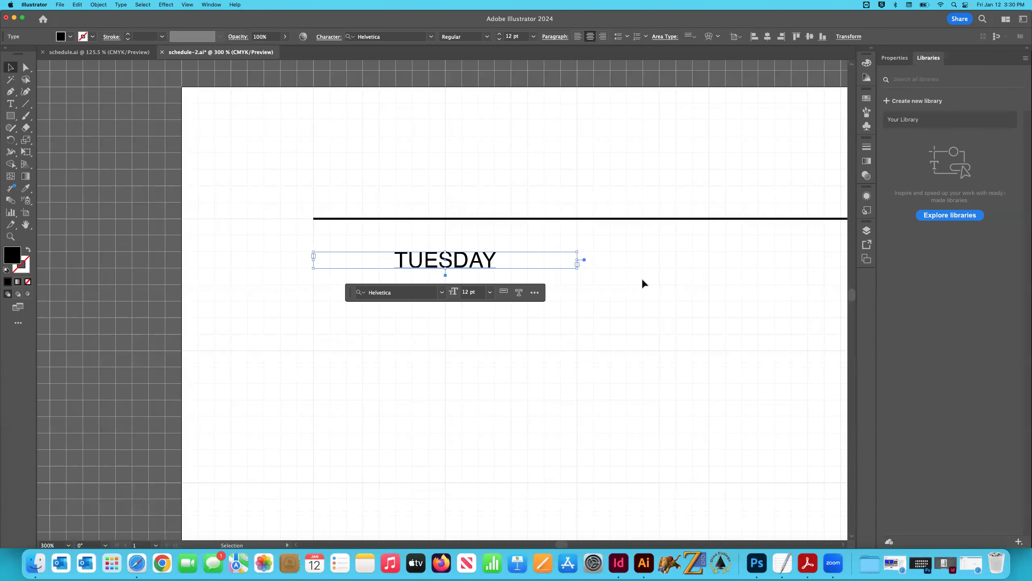
key(shift+Up)
key(shift+Up)
key(shift+Up)
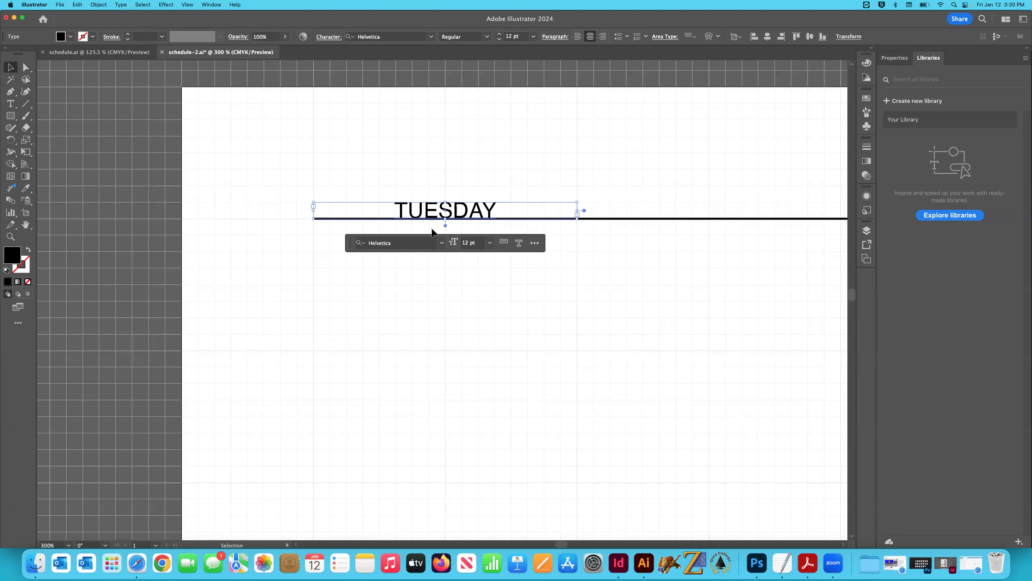
scroll(433, 236, left, 3)
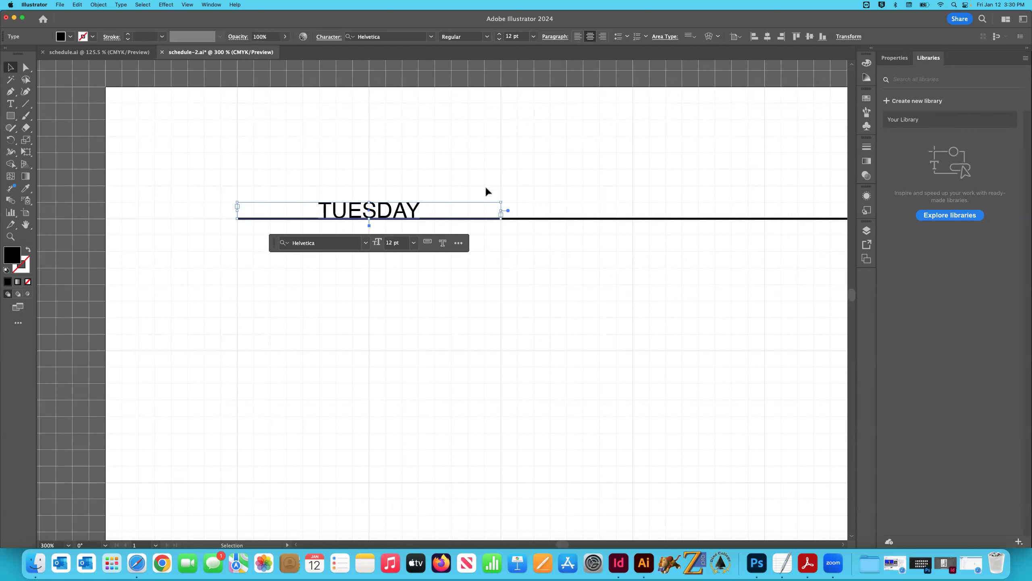
click(502, 284)
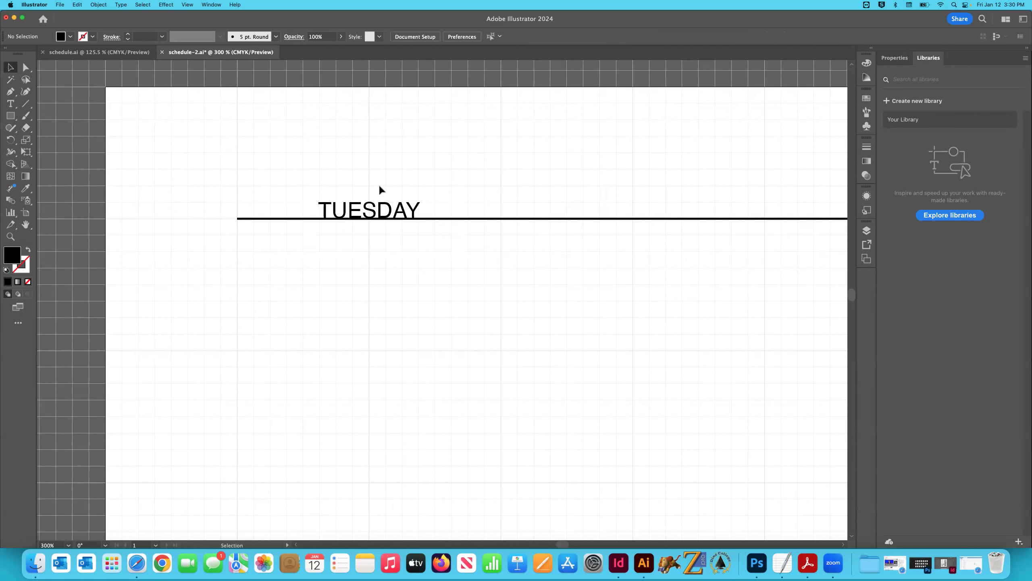
Duplicate the TUESDAY text frame and place the copy on the line, directly against the right edge of the first frame
click(382, 212)
key(super+c)
key(super+v)
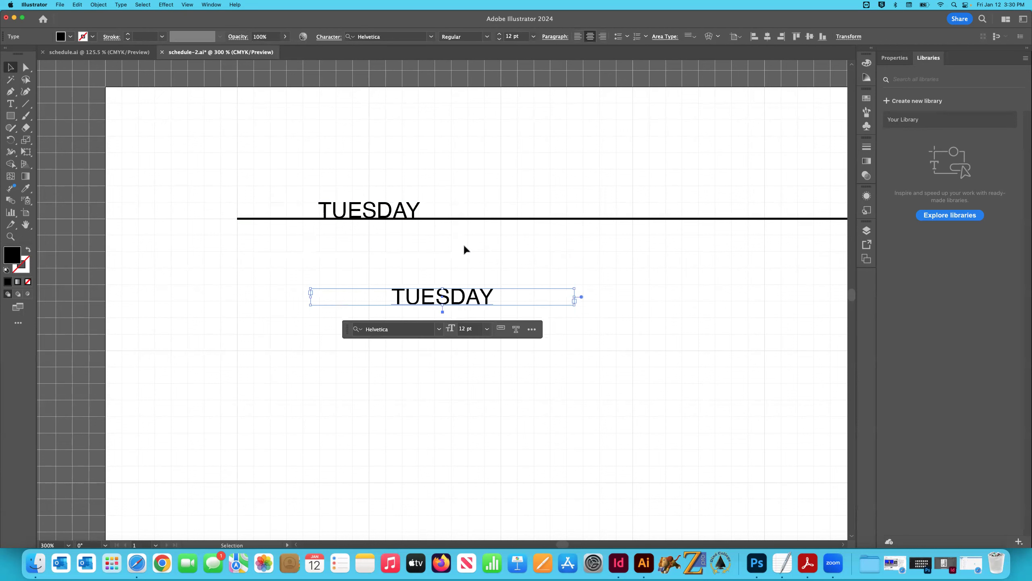
drag(425, 303, 570, 213)
key(Right)
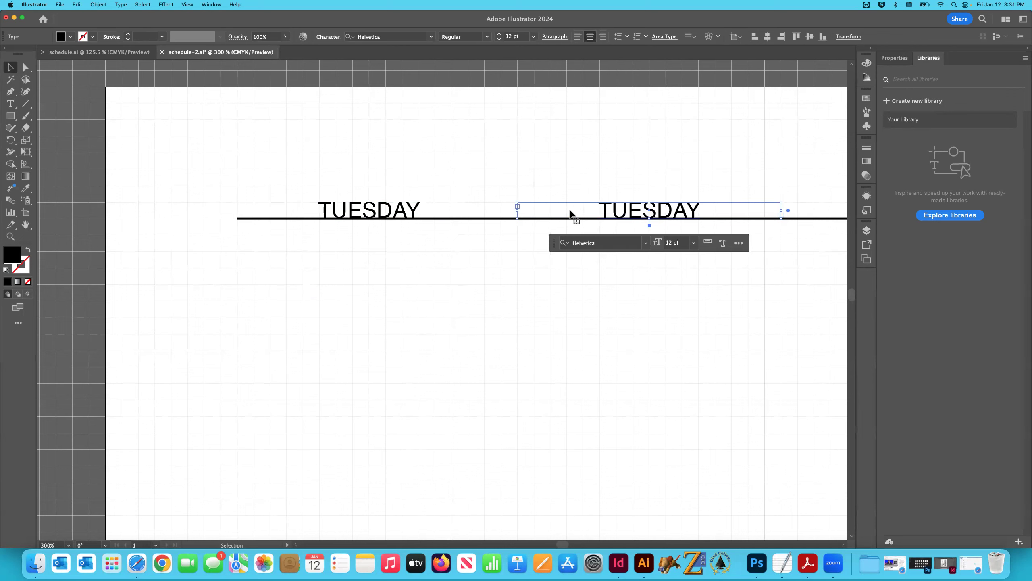
key(Left)
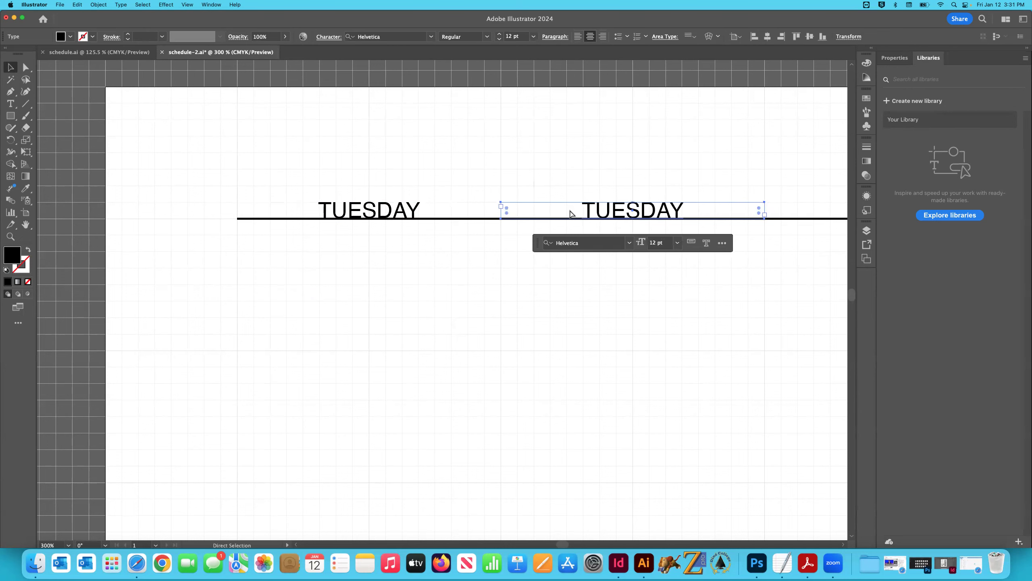
Duplicate both TUESDAY text frames together and place the copies on the line directly after the second frame, making a row of four labels
key(super+minus)
key(super+minus)
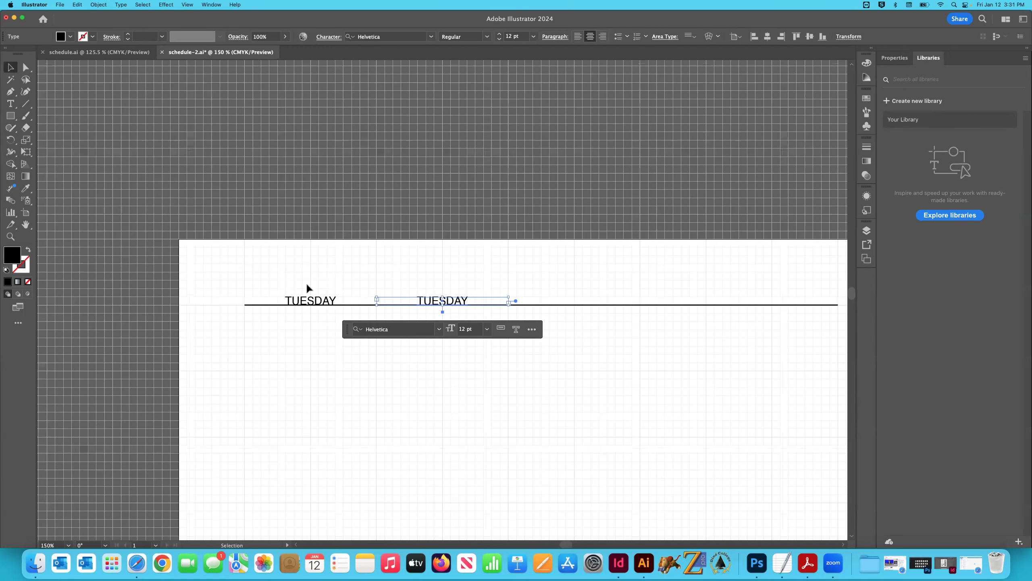
scroll(307, 287, right, 3)
key(super+a)
key(super+c)
key(super+v)
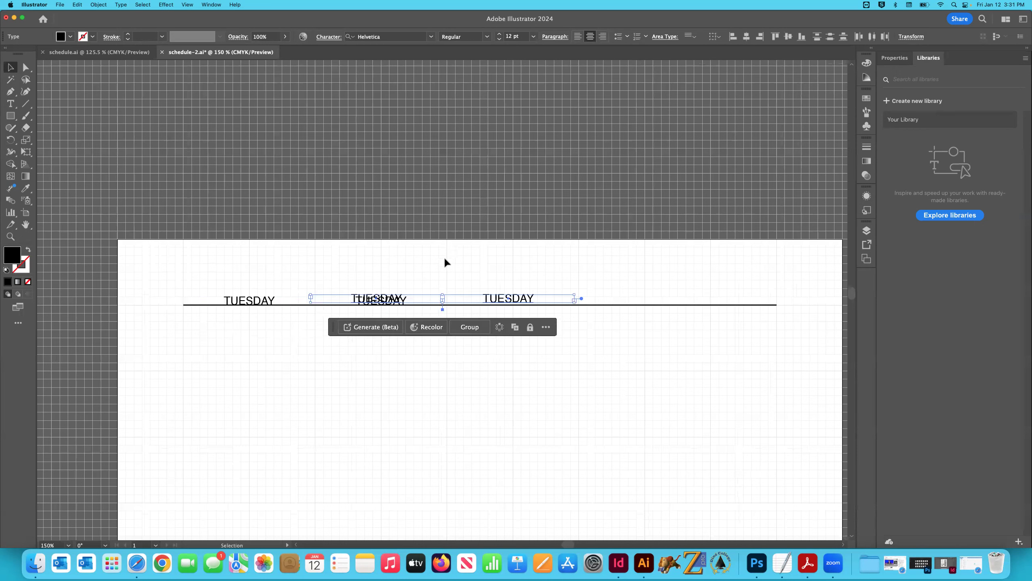
drag(410, 300, 510, 282)
key(Down)
key(Down)
key(Down)
key(Up)
key(Up)
key(Up)
click(545, 273)
click(653, 302)
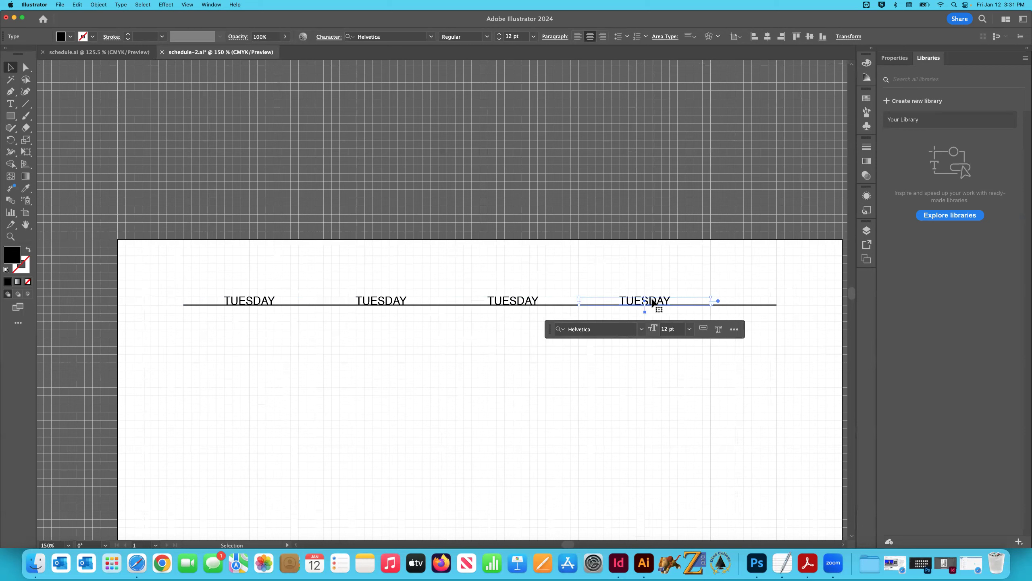
Duplicate the fourth TUESDAY text frame and place the copy on the line directly after it, making a row of five labels
key(super+c)
key(super+v)
drag(440, 301, 728, 268)
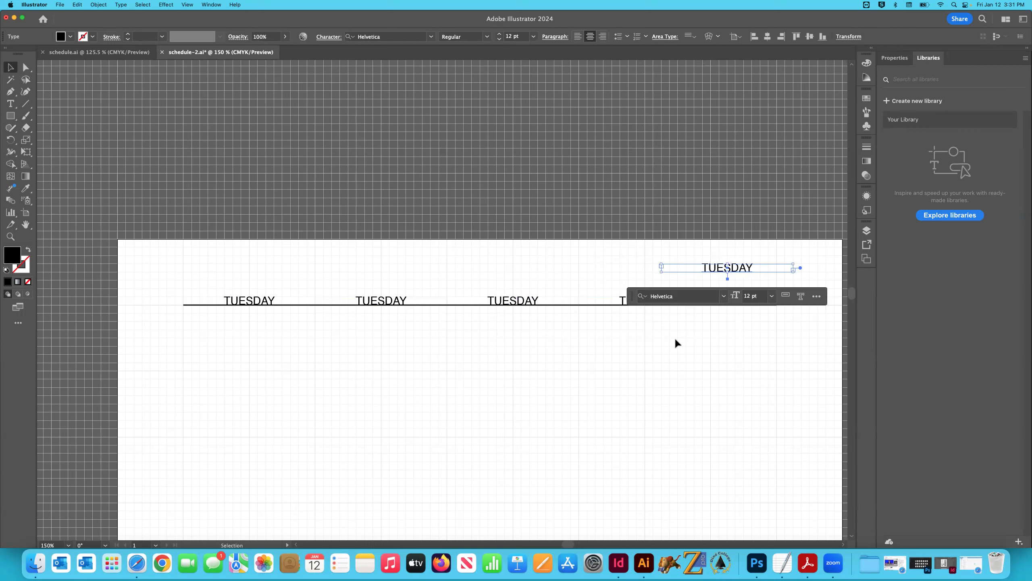
key(shift+Right)
key(shift+Right)
key(shift+Right)
key(shift+Right)
key(shift+Down)
key(shift+Down)
key(shift+Down)
key(shift+Down)
key(shift+Right)
key(shift+Right)
key(shift+Right)
scroll(683, 265, right, 3)
click(657, 260)
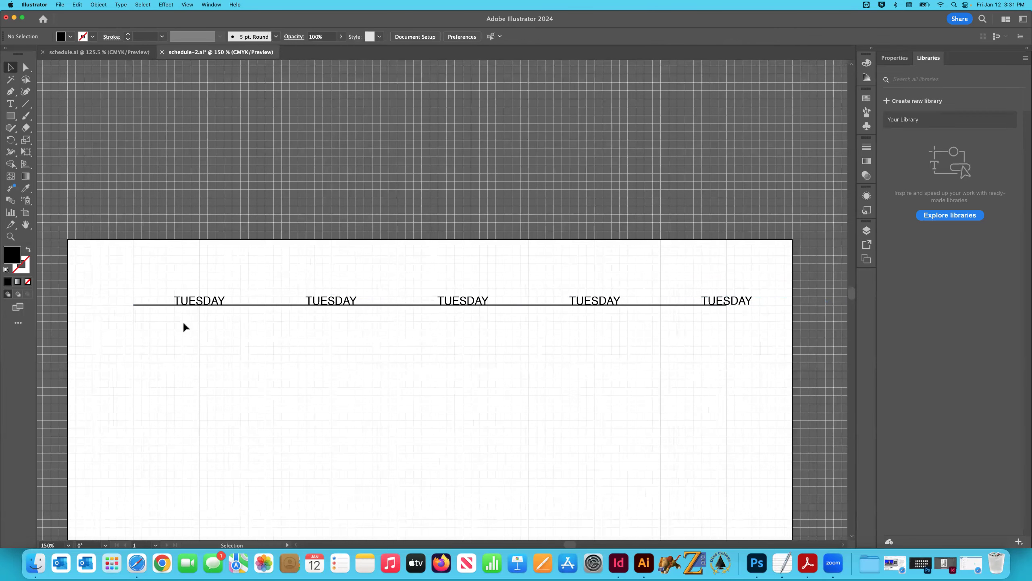
Extend only the right end of the horizontal line to the artboard's right edge, level with the end of the last TUESDAY frame
click(152, 307)
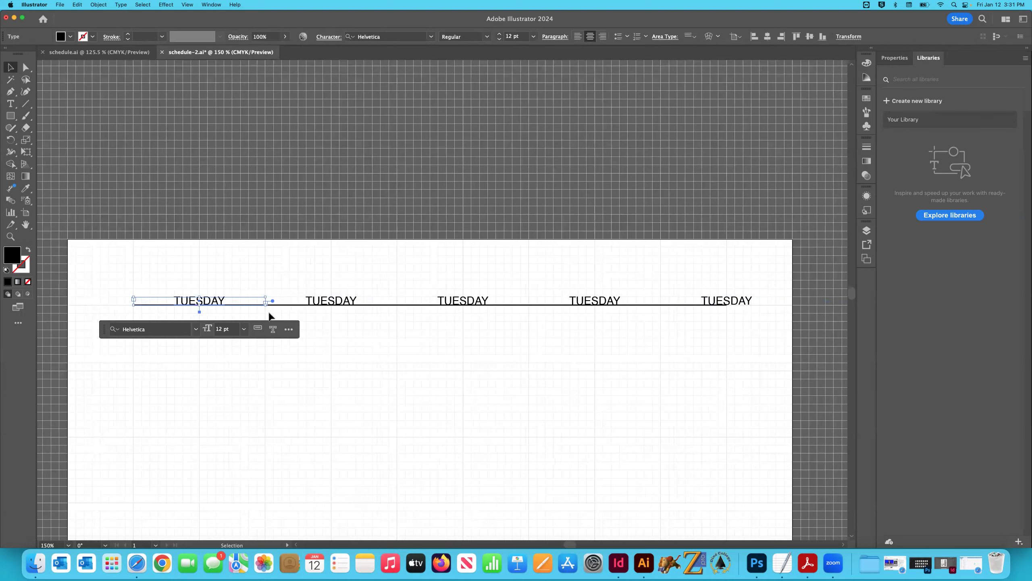
key(a)
click(195, 309)
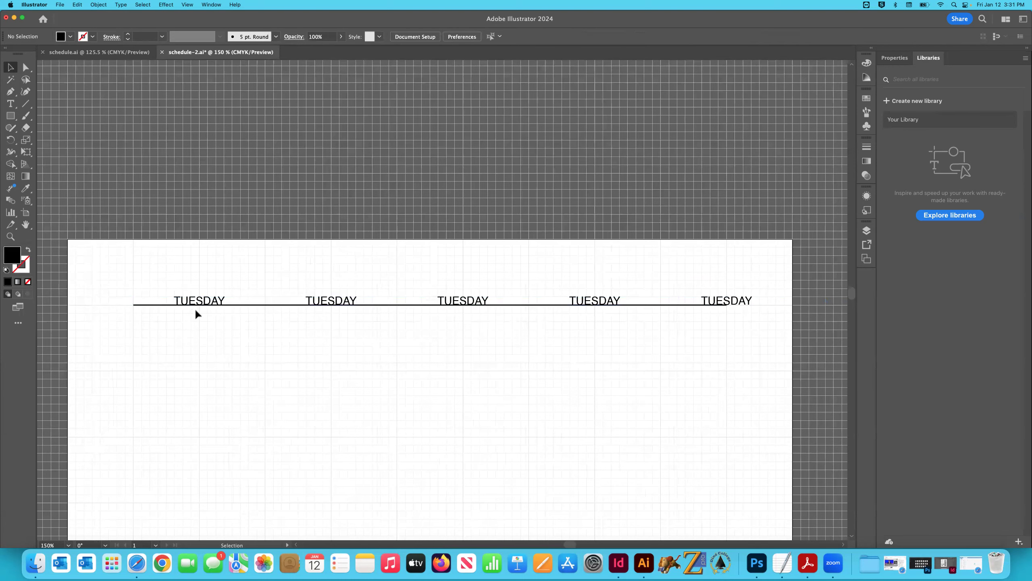
key(super+equal)
key(super+equal)
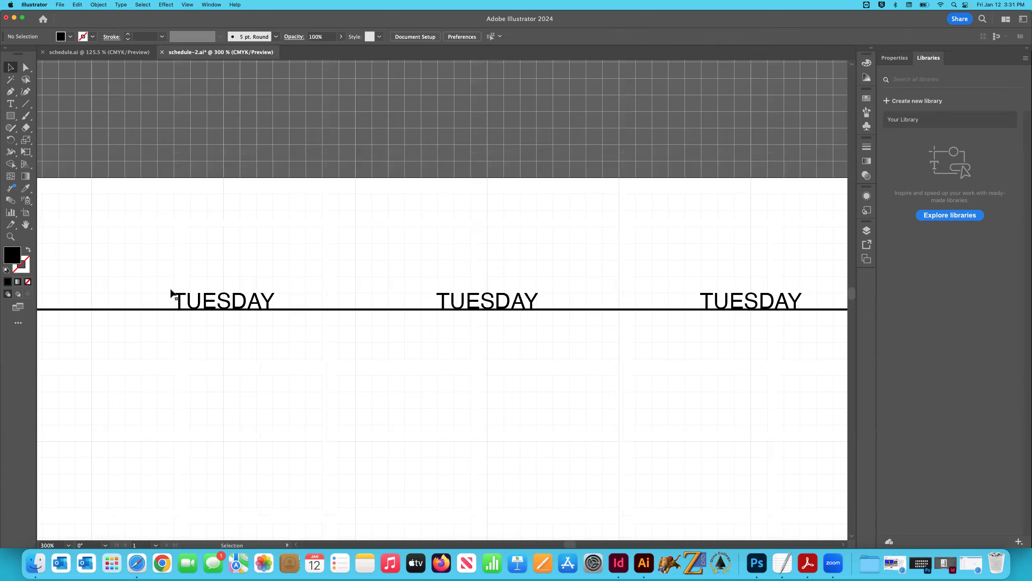
click(237, 309)
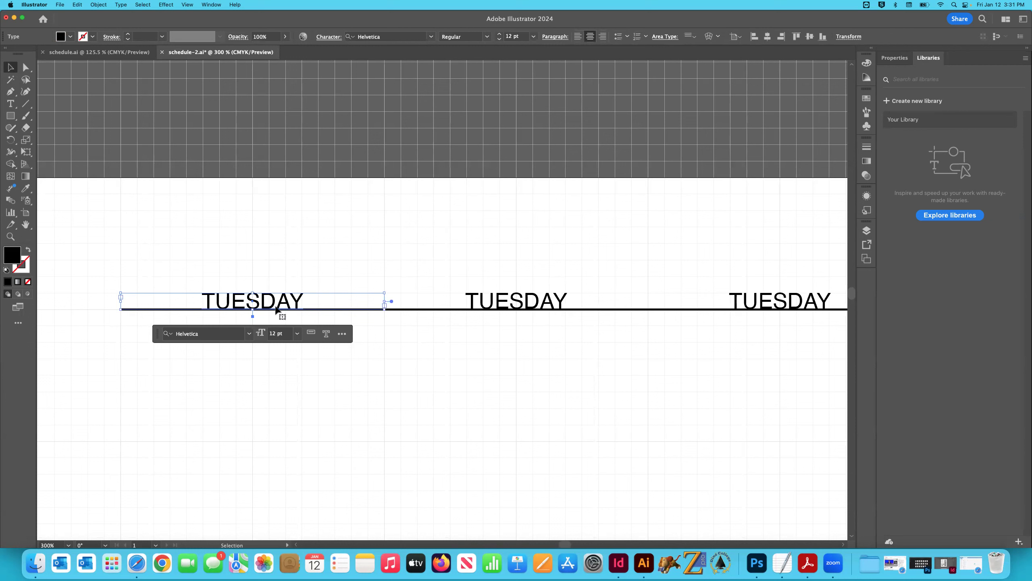
drag(159, 258, 230, 357)
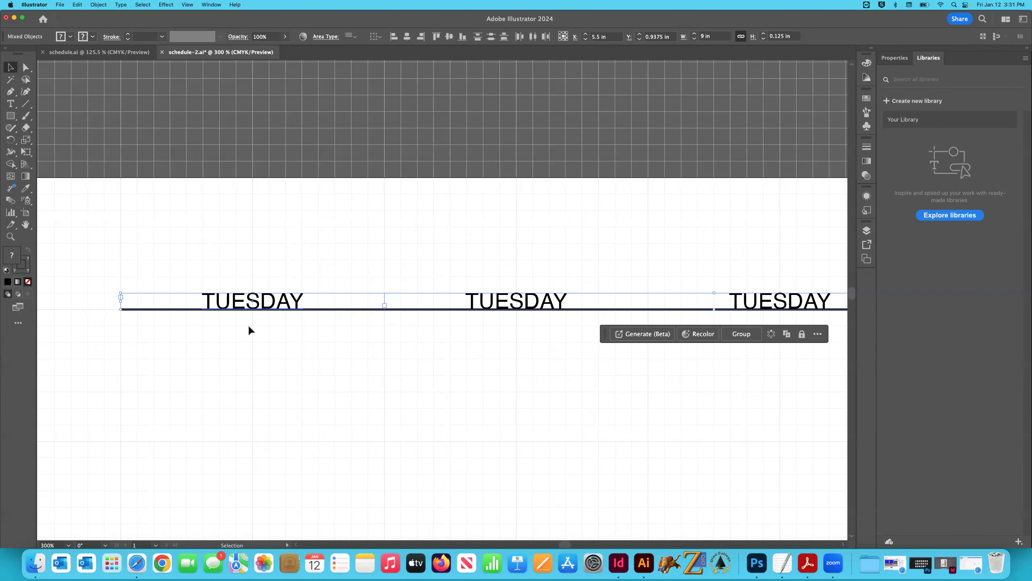
shift+click(236, 305)
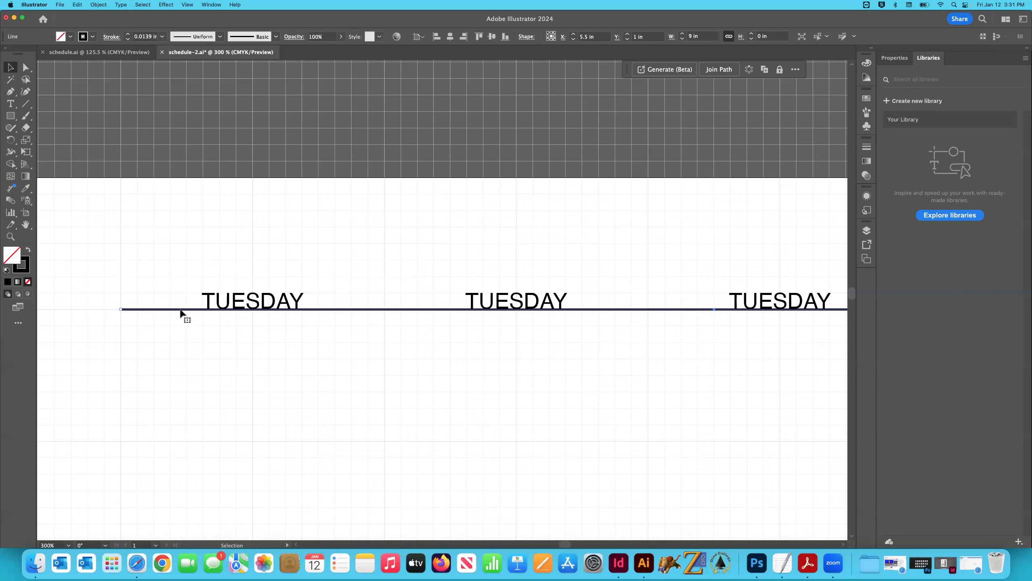
scroll(190, 316, right, 5)
scroll(191, 315, right, 5)
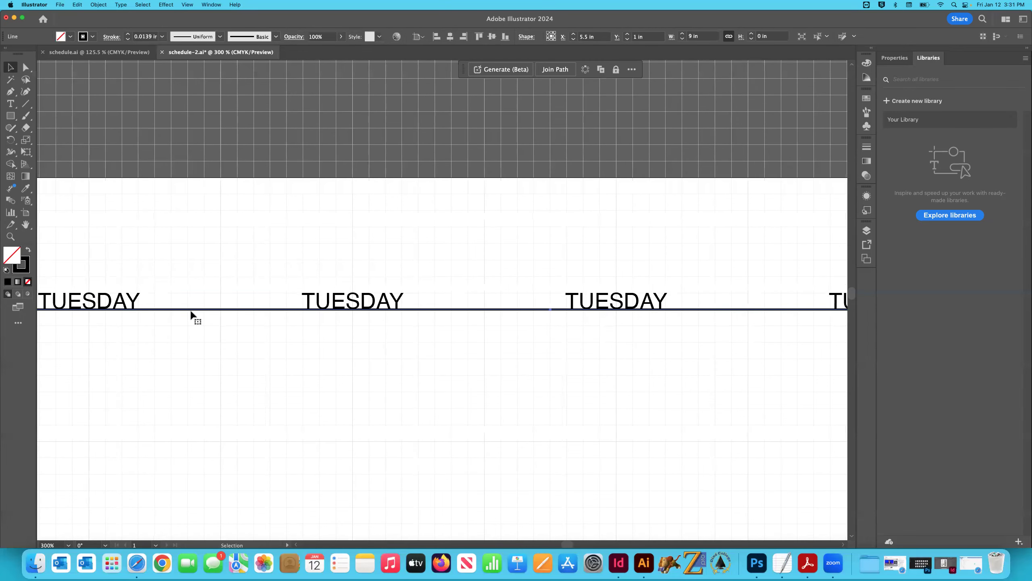
scroll(191, 315, right, 5)
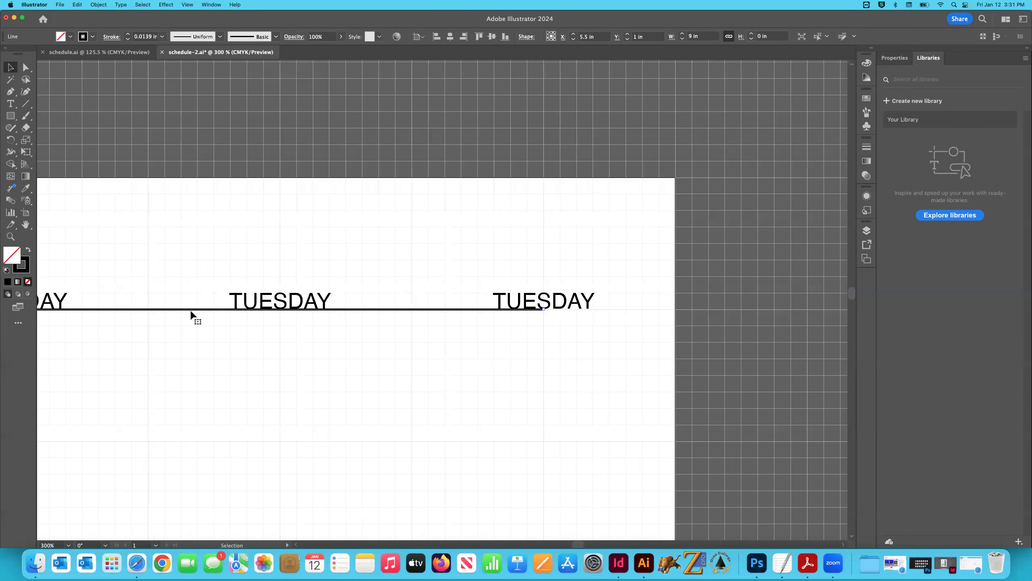
scroll(182, 307, right, 2)
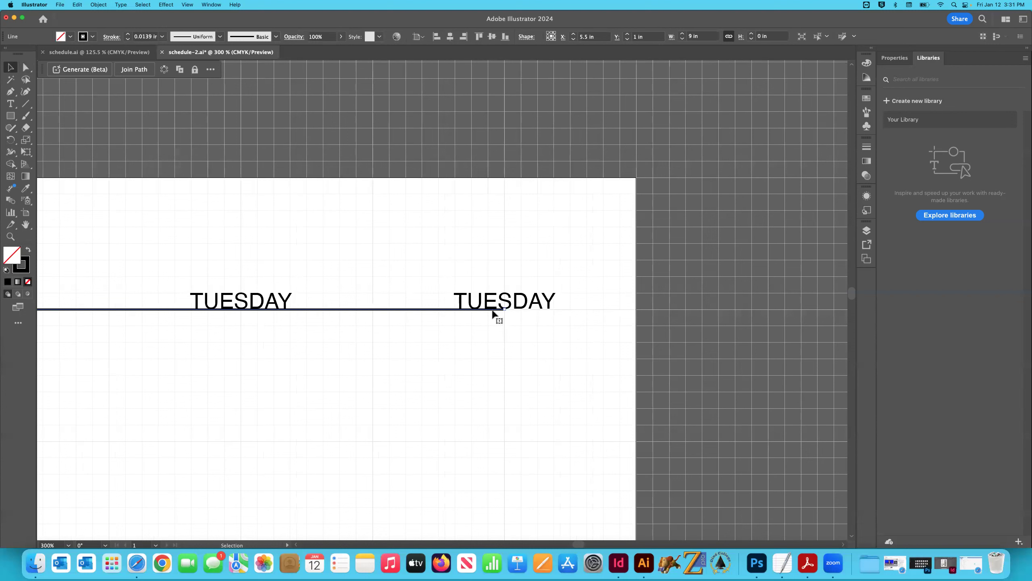
click(26, 67)
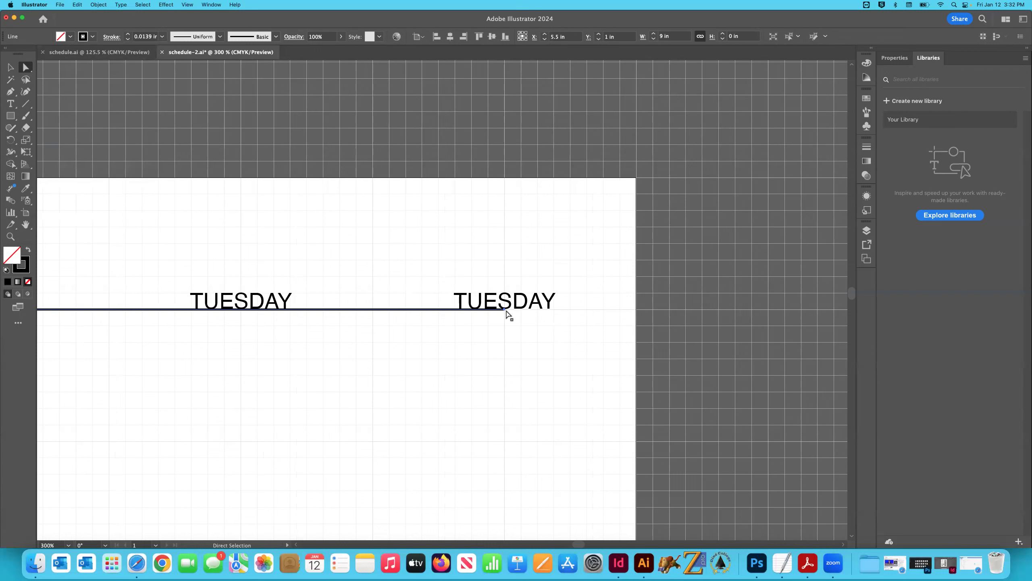
drag(505, 311, 609, 313)
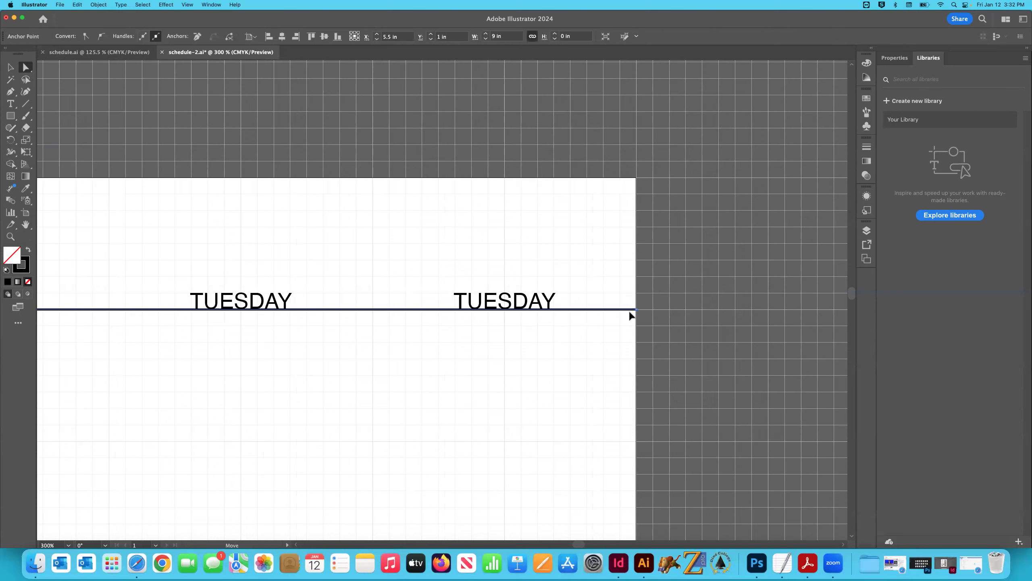
key(v)
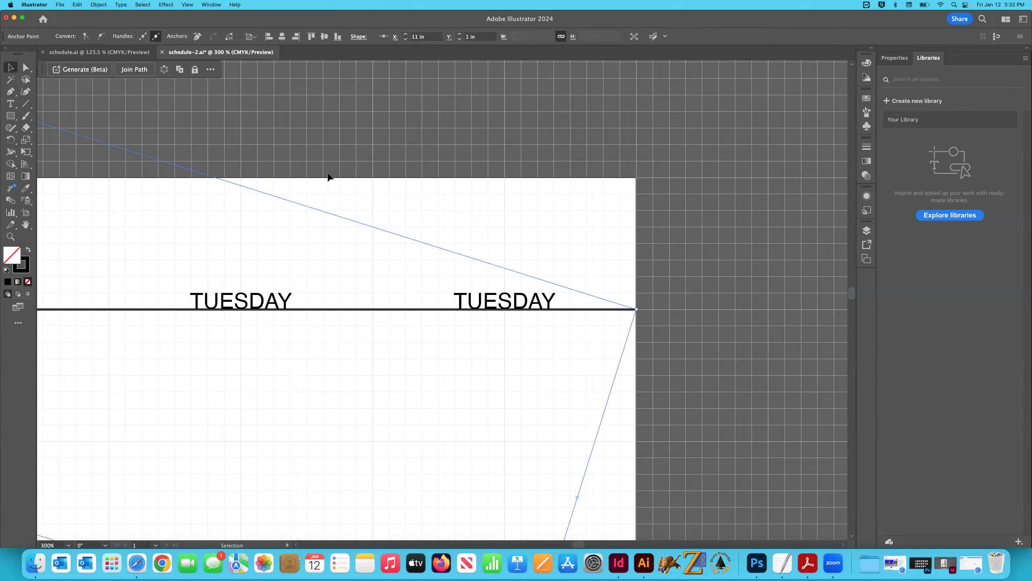
click(340, 181)
Move the line and all five TUESDAY labels together 0.5 in left so the row is centered on the page at X 5.5 in
key(super+minus)
key(super+minus)
key(super+minus)
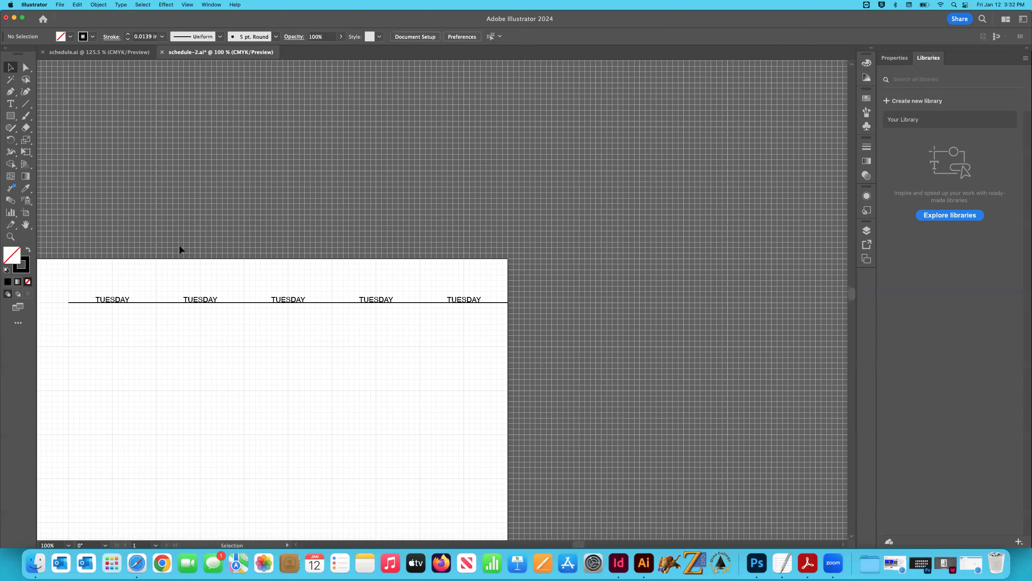
scroll(601, 348, left, 5)
key(super+a)
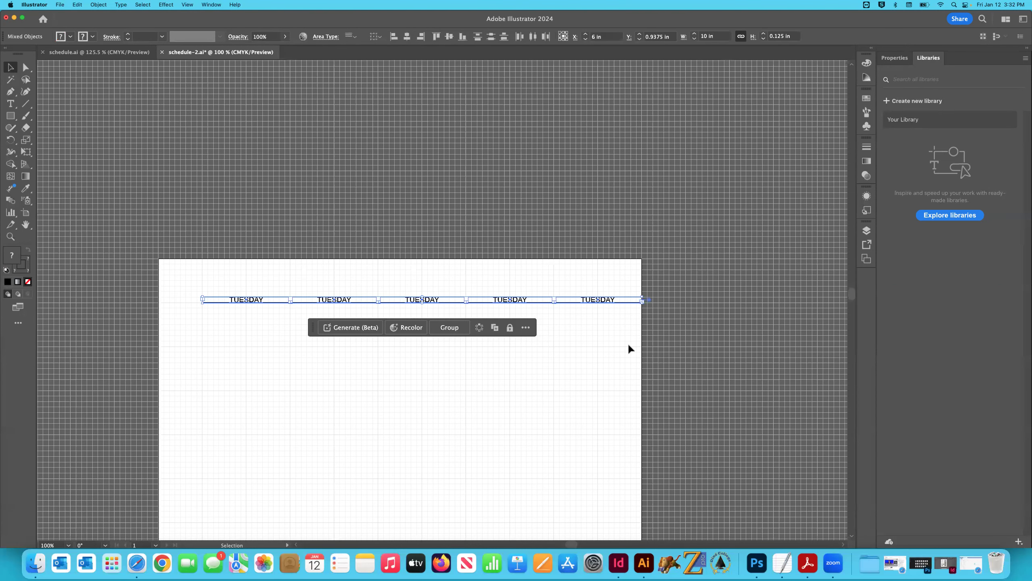
scroll(540, 323, down, 1)
click(339, 276)
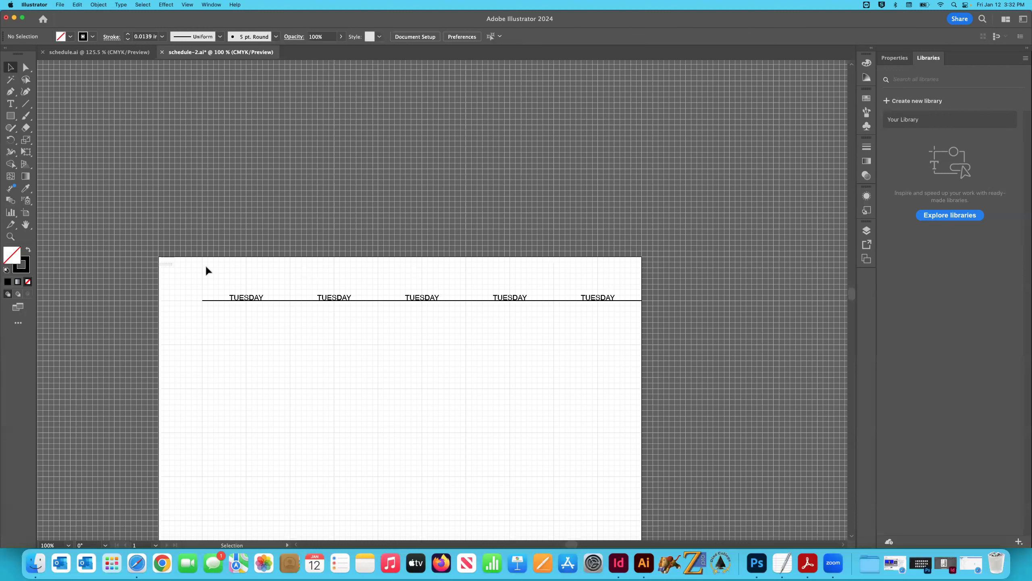
key(super+a)
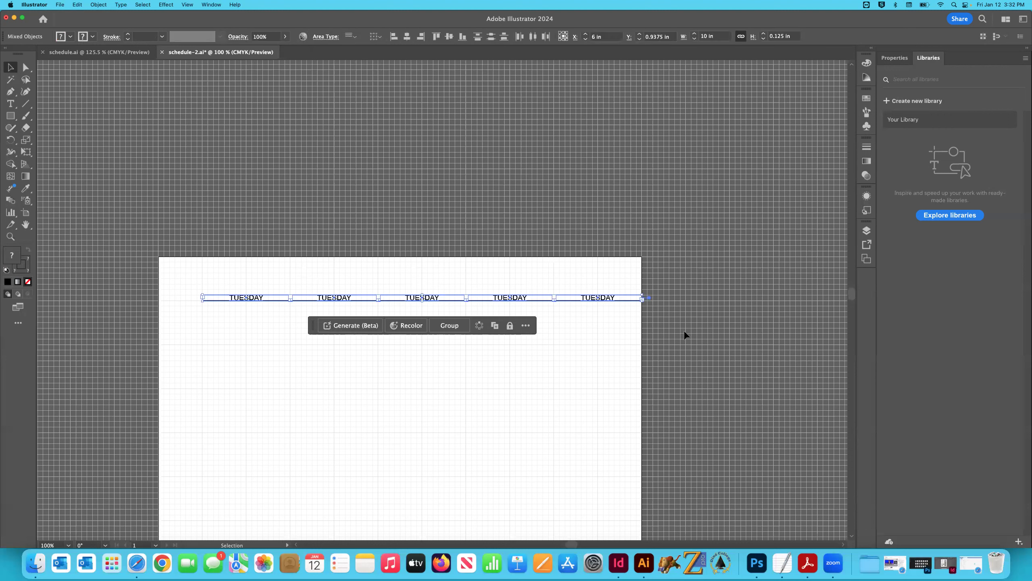
key(Left)
key(Left)
key(Left)
key(Left)
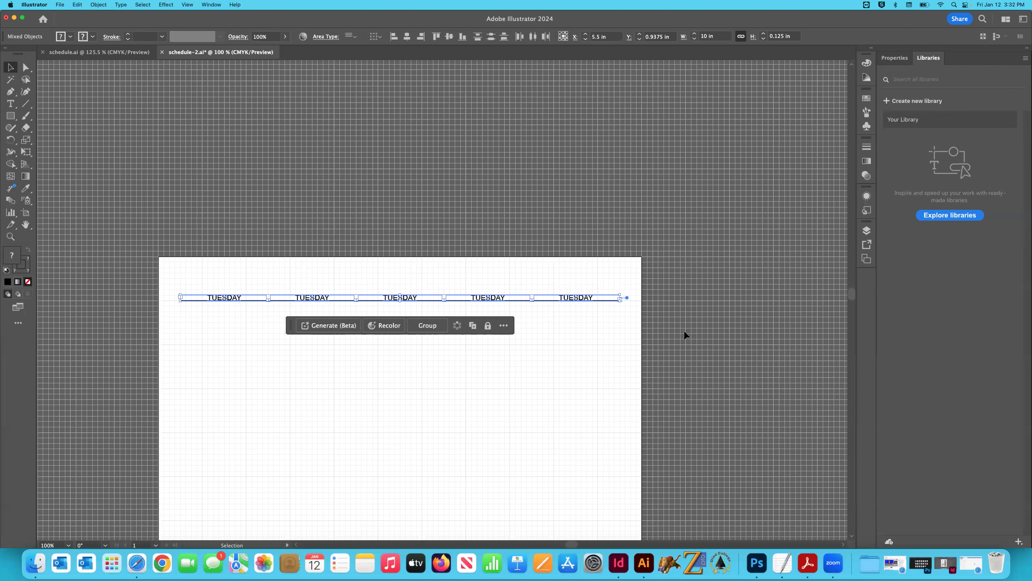
click(396, 373)
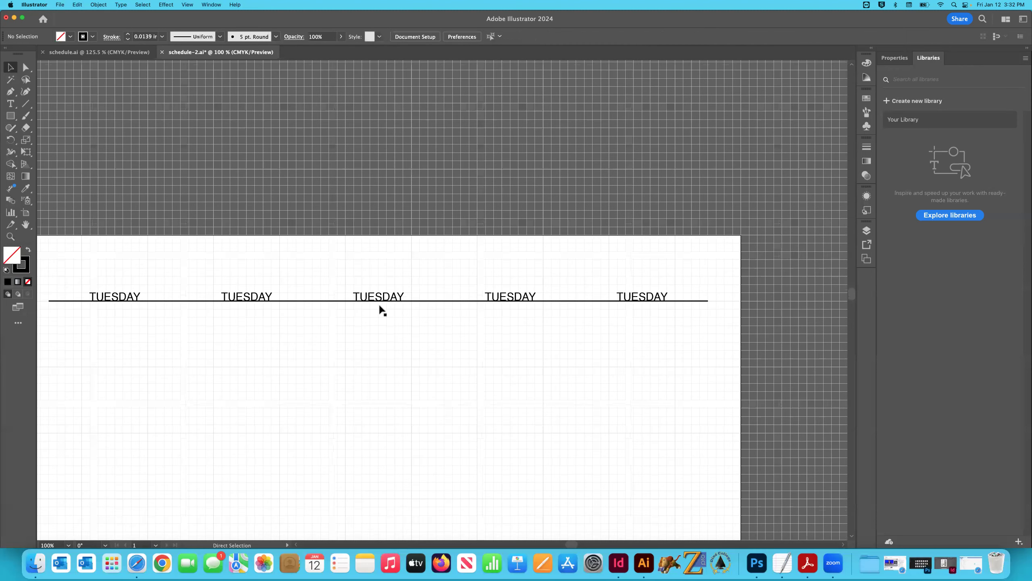
Set the grid subdivisions to 4 in the Guides & Grid preferences, keeping a gridline every 1 in
key(super+equal)
key(super+equal)
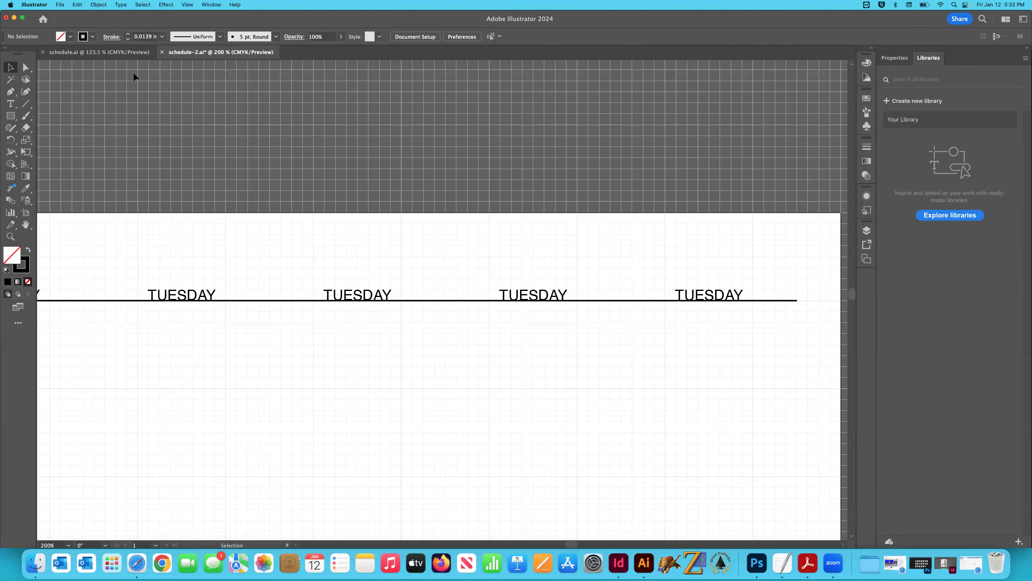
click(41, 4)
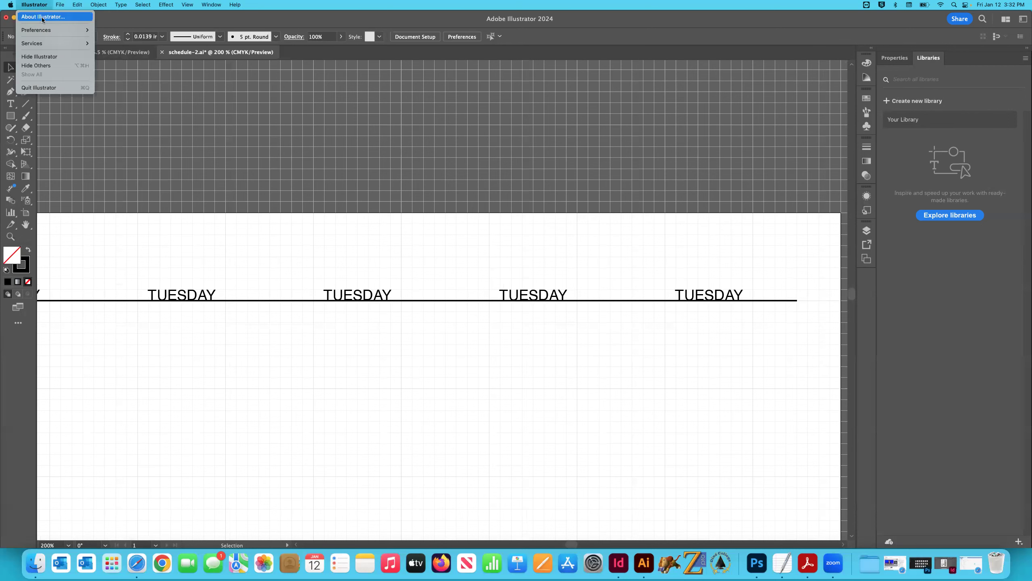
mouse_move(42, 28)
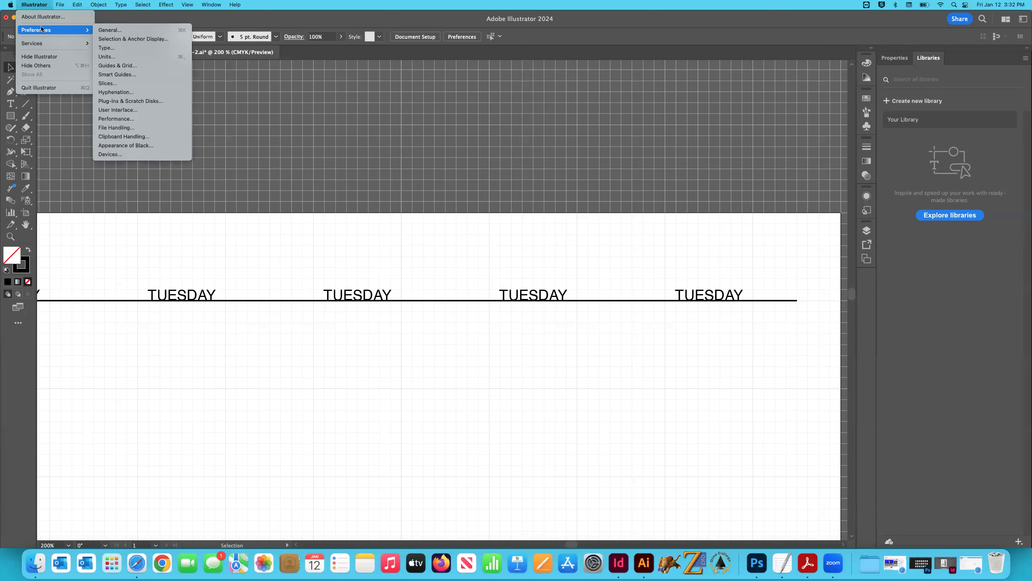
click(160, 67)
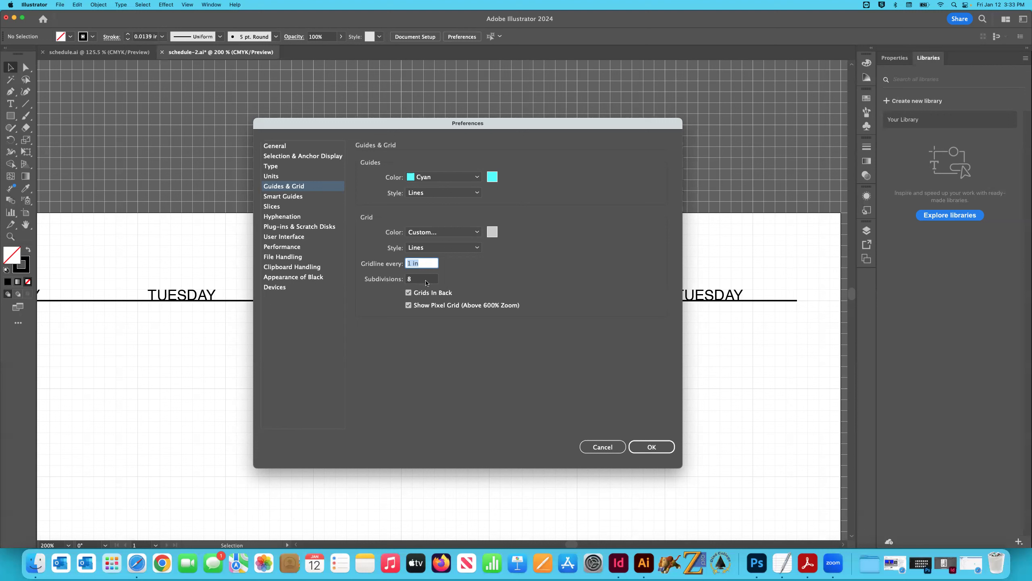
key(Tab)
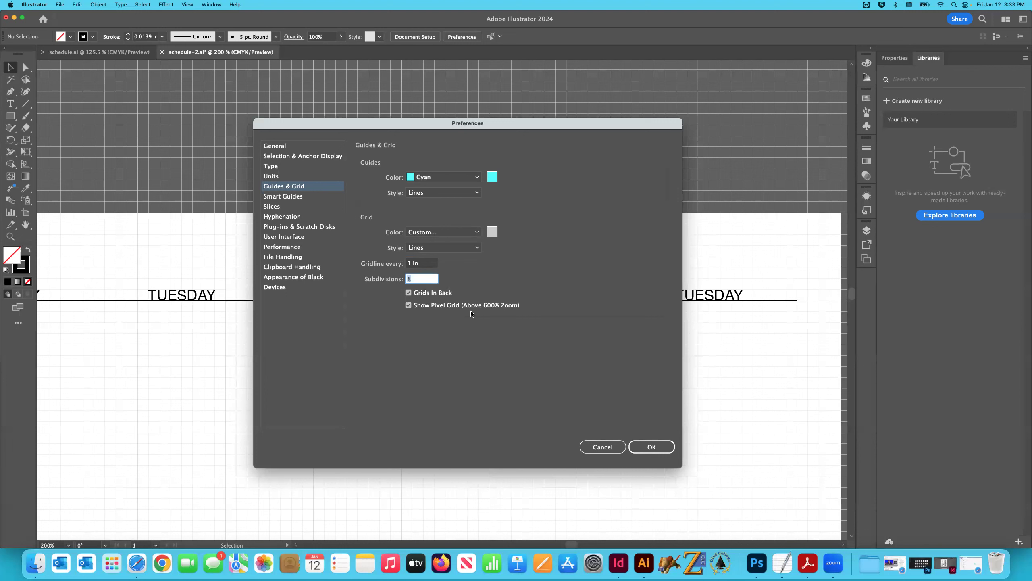
text(4)
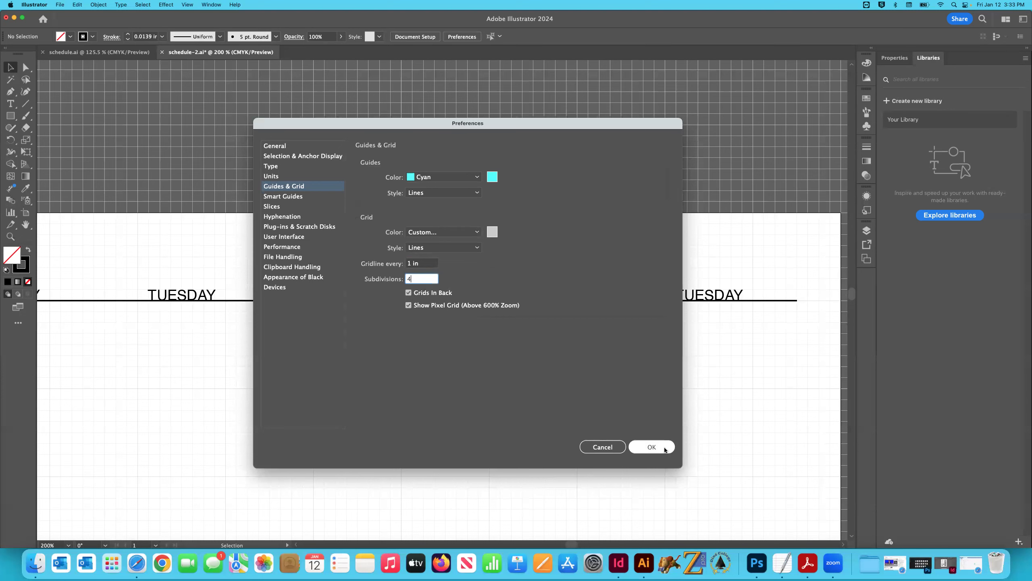
click(651, 446)
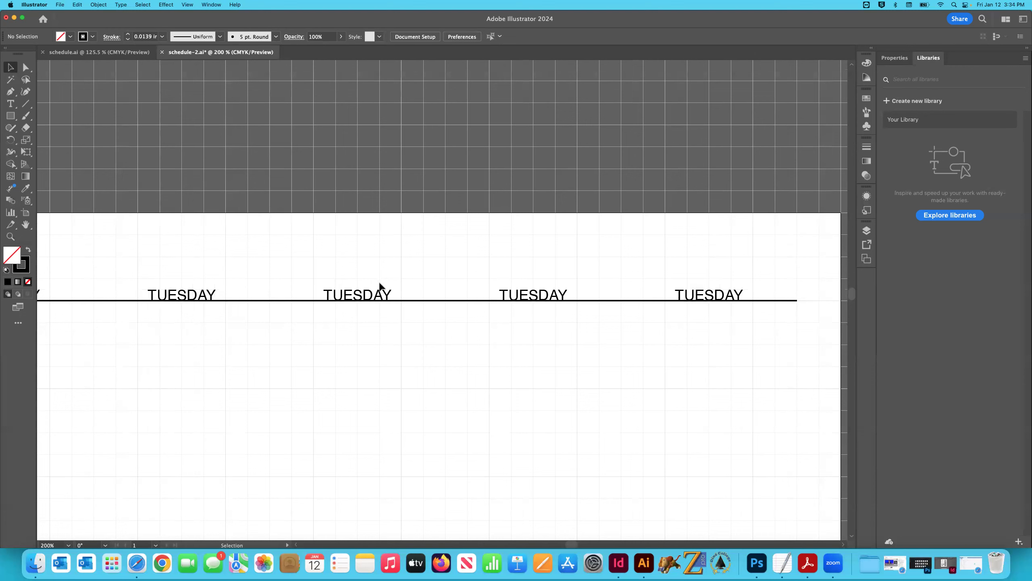
Restore the grid subdivisions to 8 in the Guides & Grid preferences
click(41, 5)
mouse_move(42, 30)
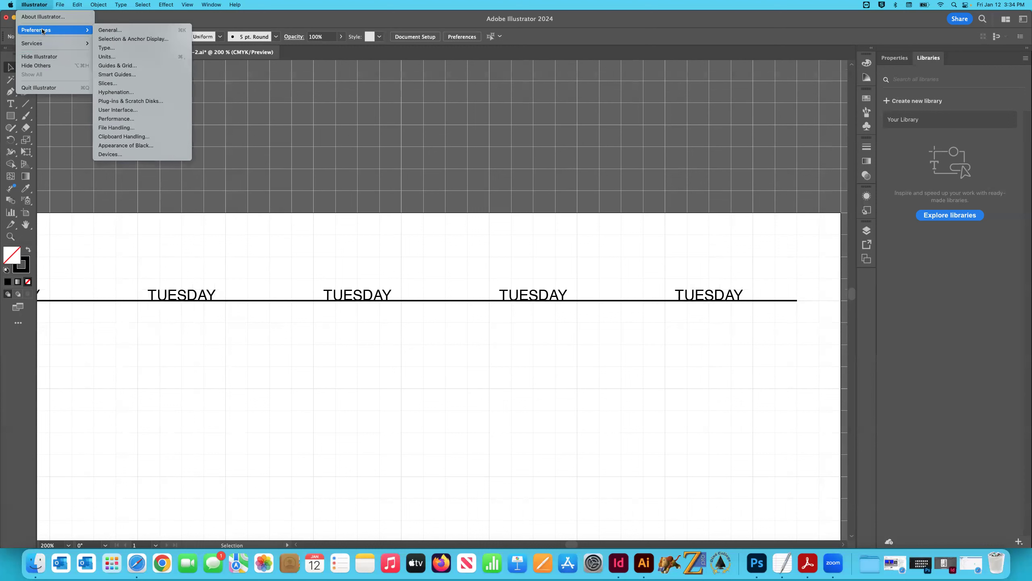
click(135, 67)
key(Tab)
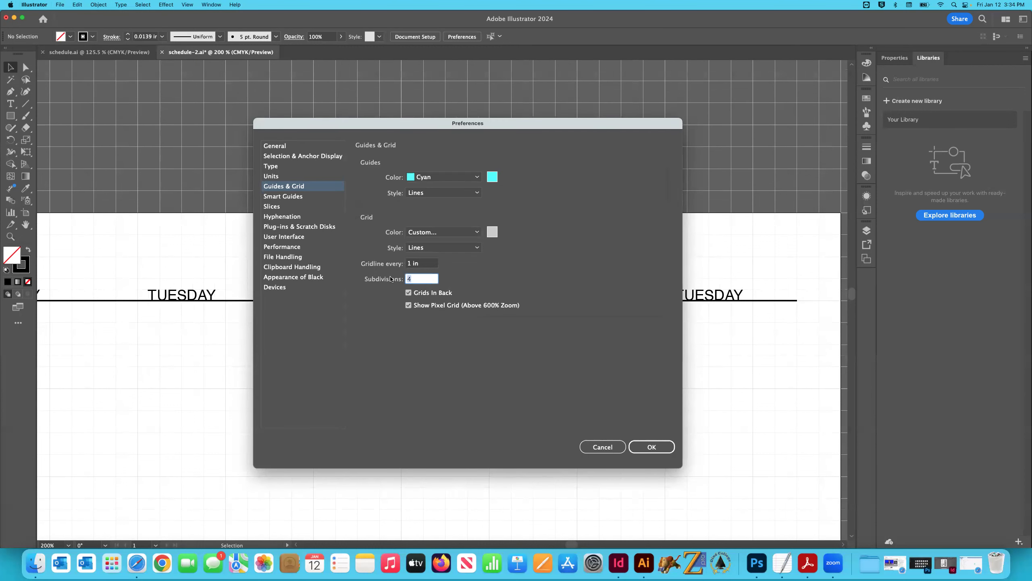
click(644, 445)
key(super+minus)
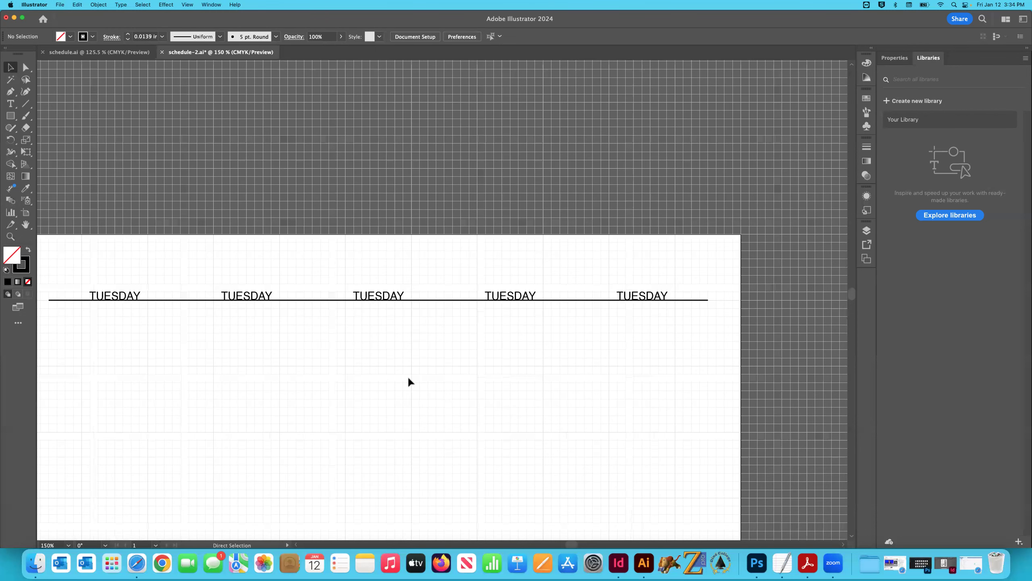
Save the schedule-2 document and fit the whole artboard in the window
scroll(408, 376, left, 2)
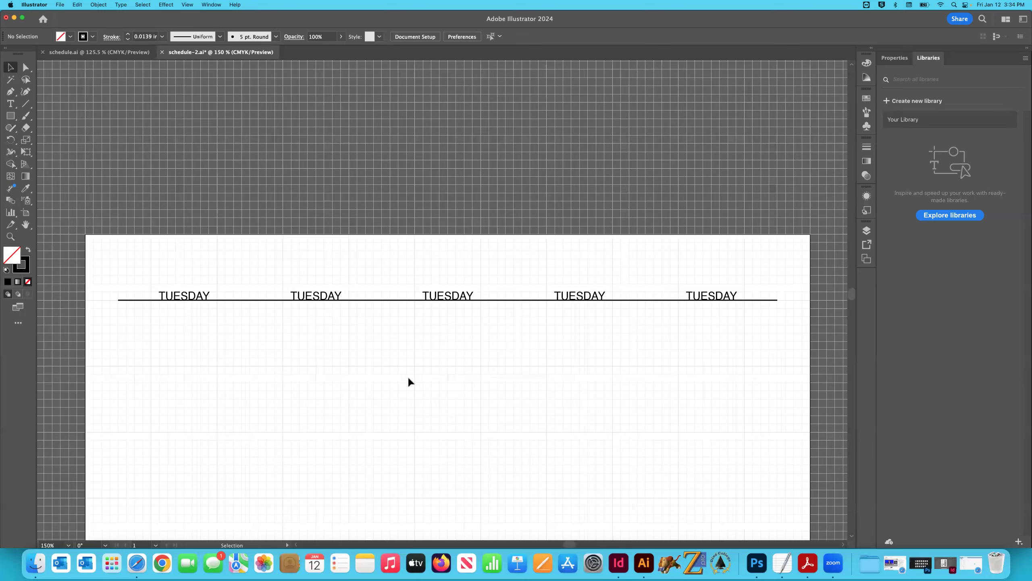
scroll(408, 376, down, 2)
scroll(277, 308, down, 2)
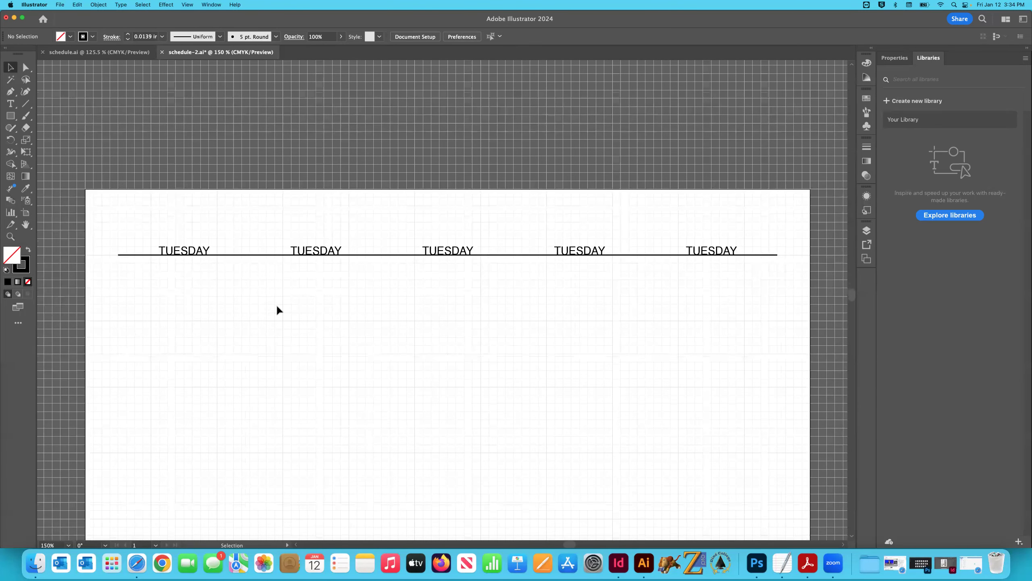
scroll(277, 310, down, 1)
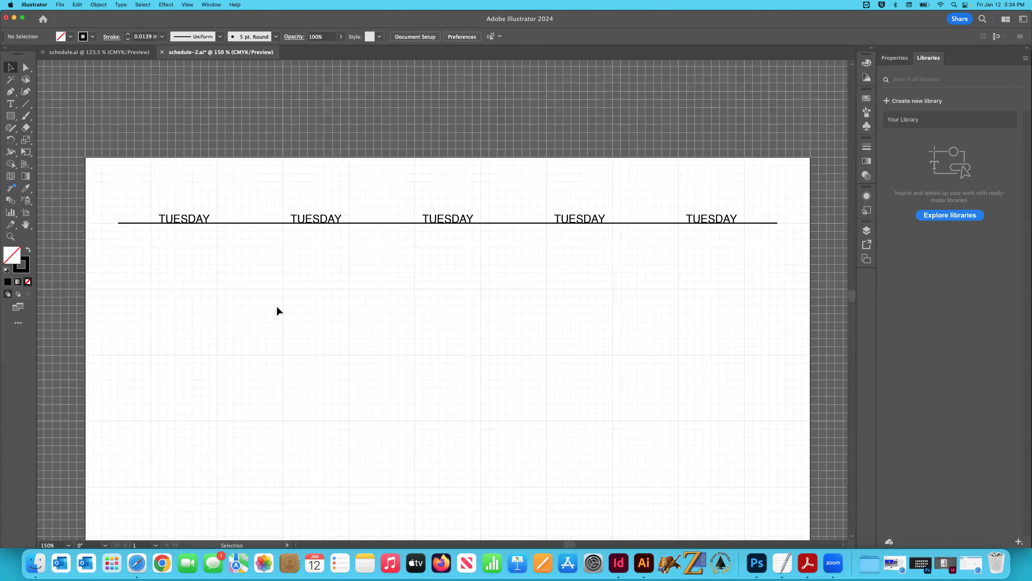
key(a)
key(super+s)
key(super+0)
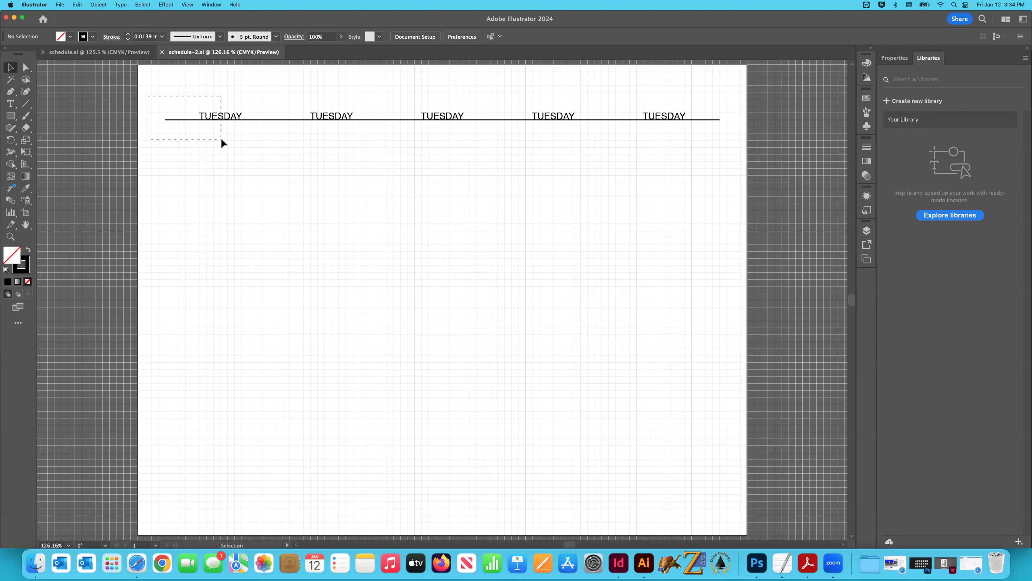
Duplicate the header line under the day labels and place the copy 0.5 in below it at Y 1.5 in
drag(222, 140, 222, 140)
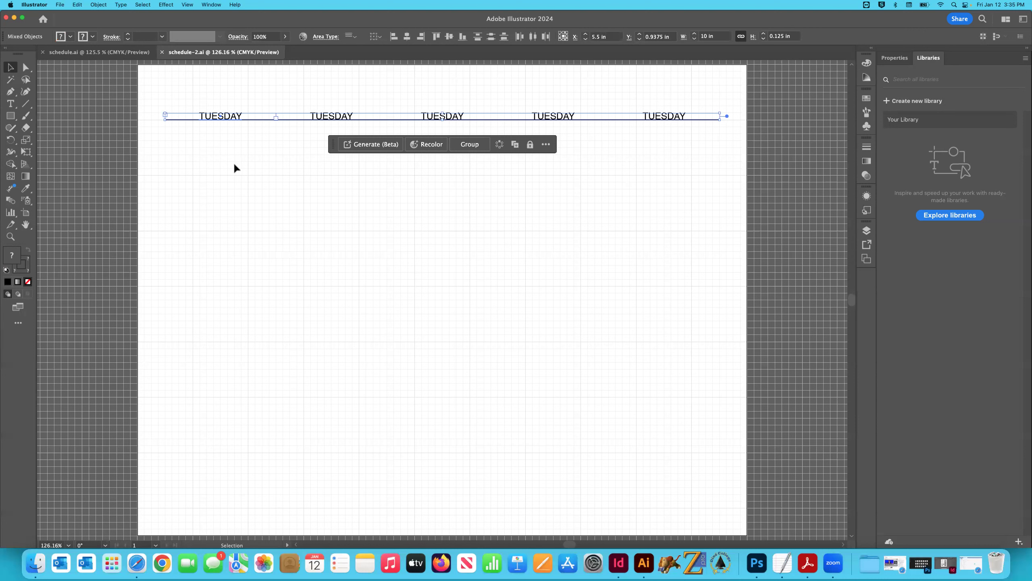
shift+click(232, 118)
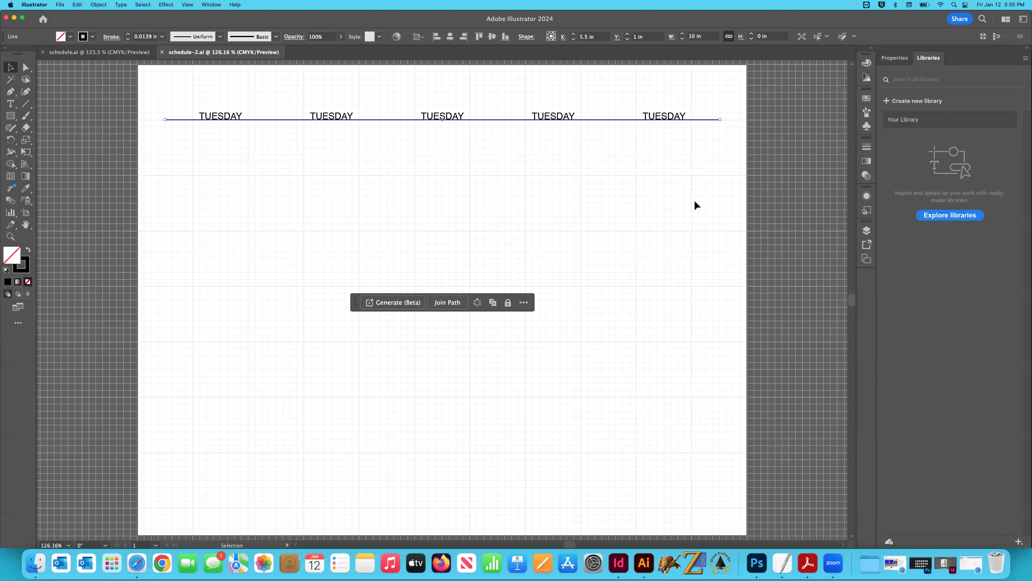
key(super+d)
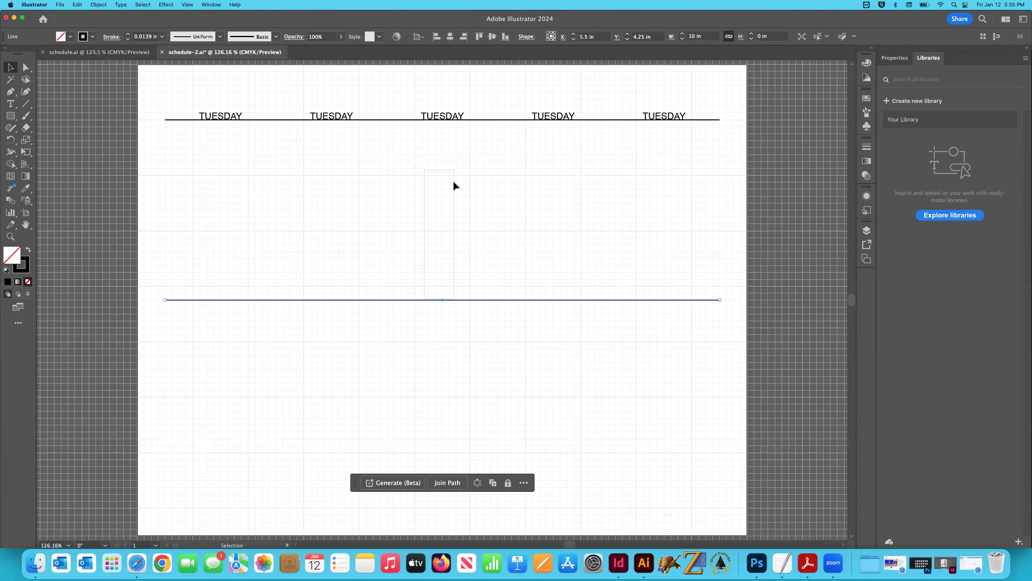
drag(415, 301, 415, 148)
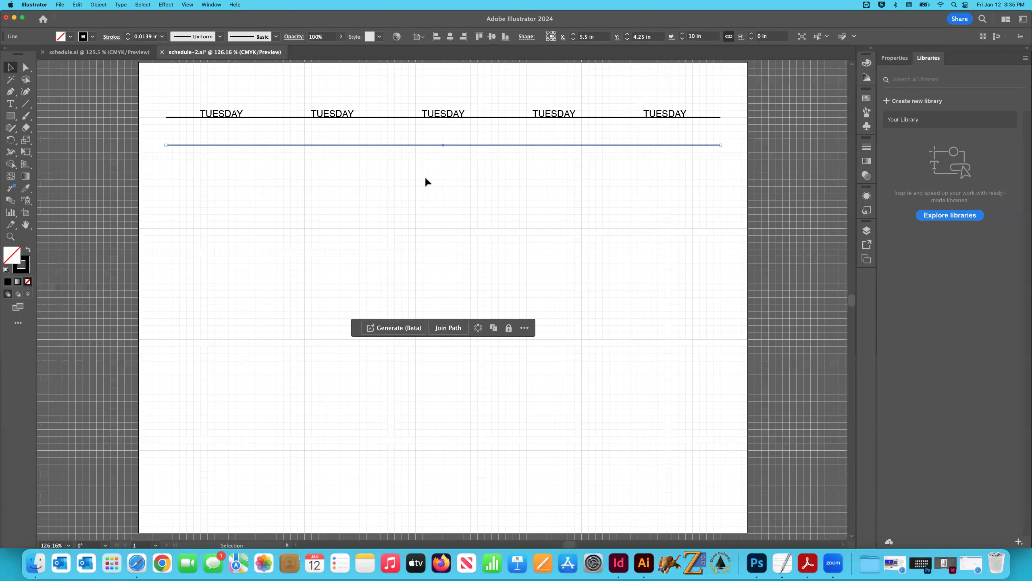
click(424, 192)
scroll(415, 210, up, 1)
scroll(413, 210, up, 5)
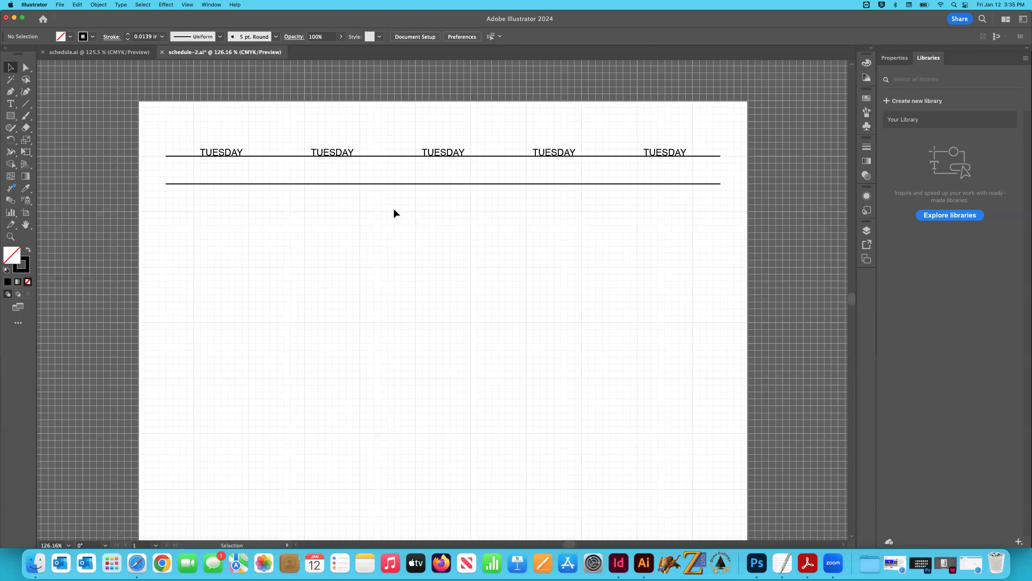
Set the stroke weight of the second horizontal line to 0.0078 in
click(415, 214)
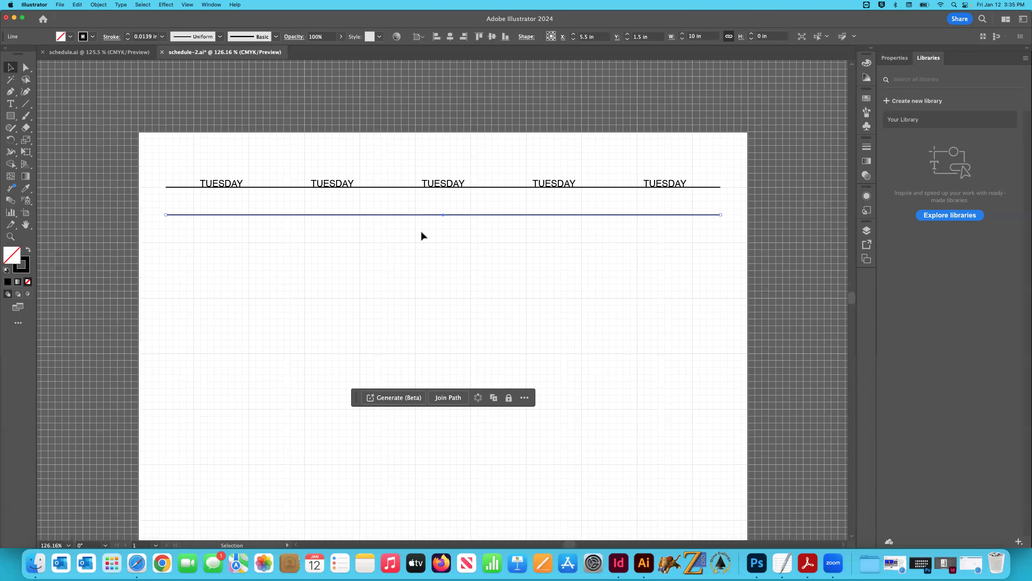
click(162, 37)
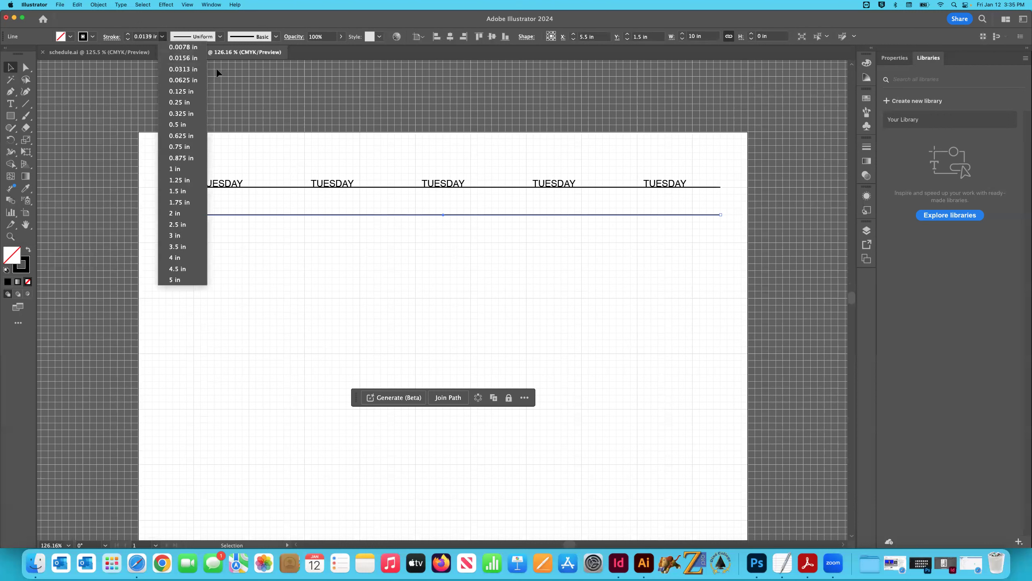
click(183, 47)
click(379, 254)
Duplicate the thin line and place the copy at X 5.5 in, Y 2 in
drag(338, 204, 382, 231)
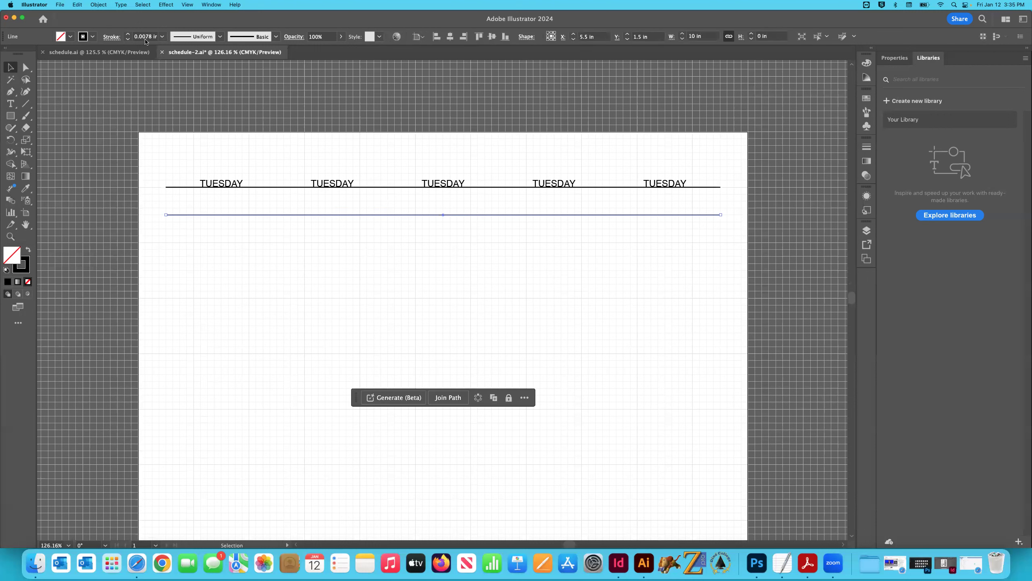
click(290, 246)
key(super+v)
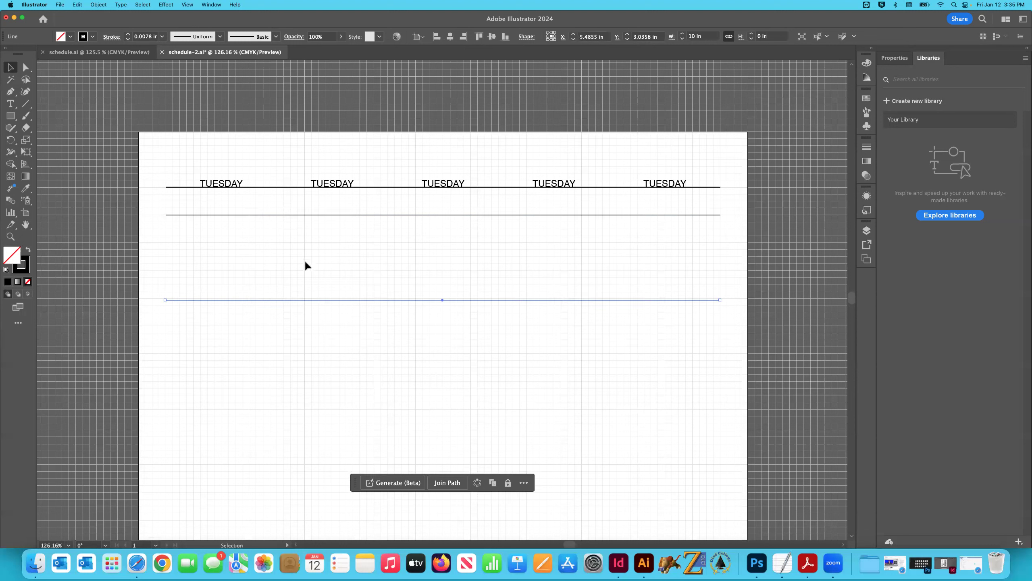
drag(281, 302, 276, 245)
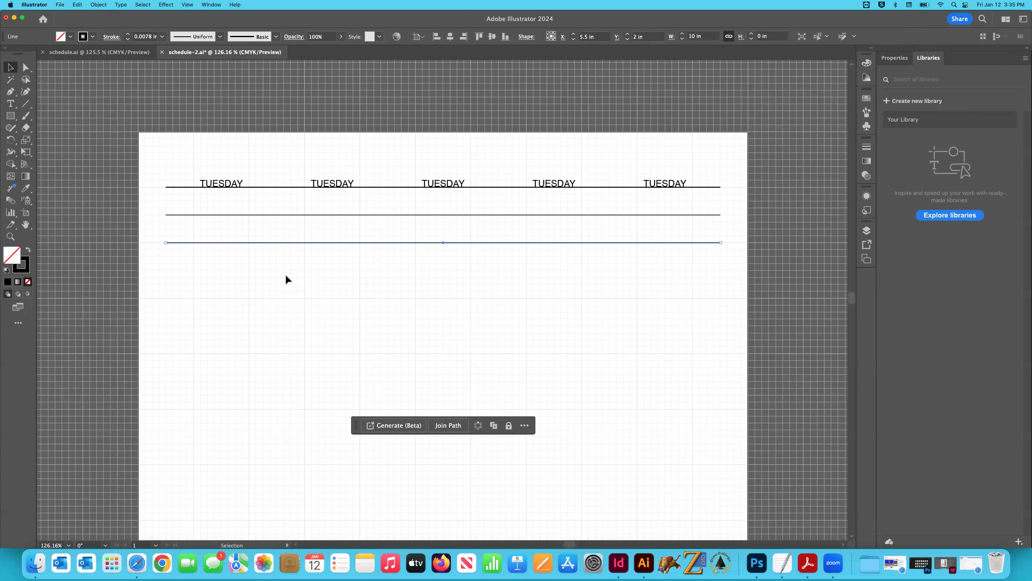
click(301, 279)
Duplicate the two thin lines together and position the copied pair below them at X 5.5 in, Y 2.75 in
drag(272, 207, 360, 292)
key(super+c)
key(super+v)
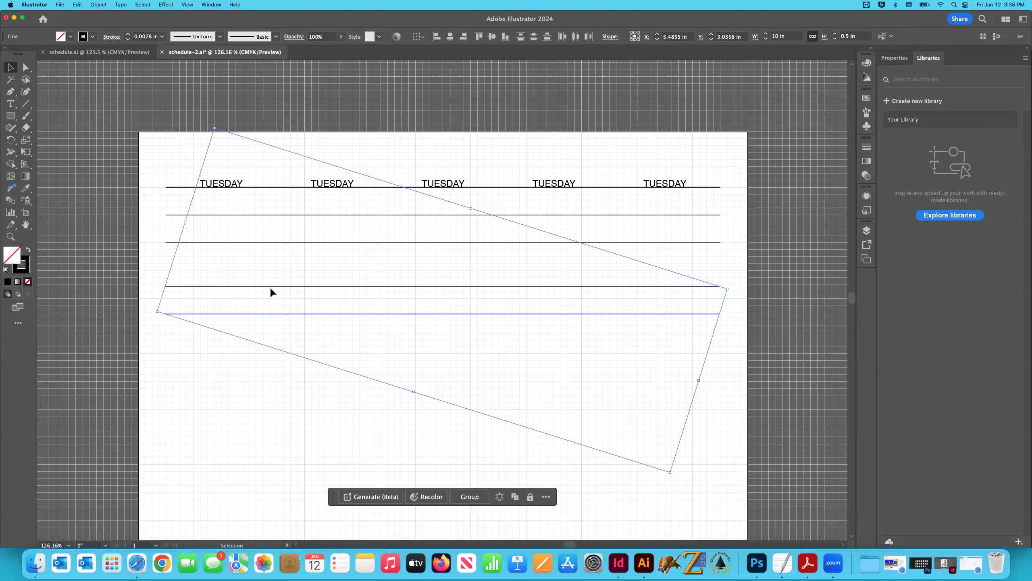
click(246, 267)
drag(245, 267, 309, 342)
key(Up)
key(Right)
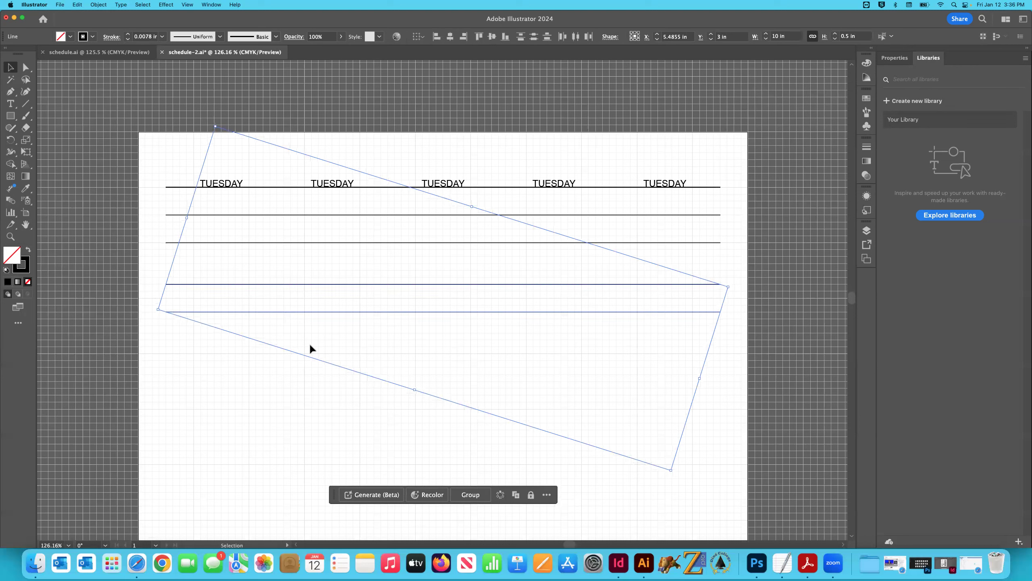
drag(320, 284, 316, 264)
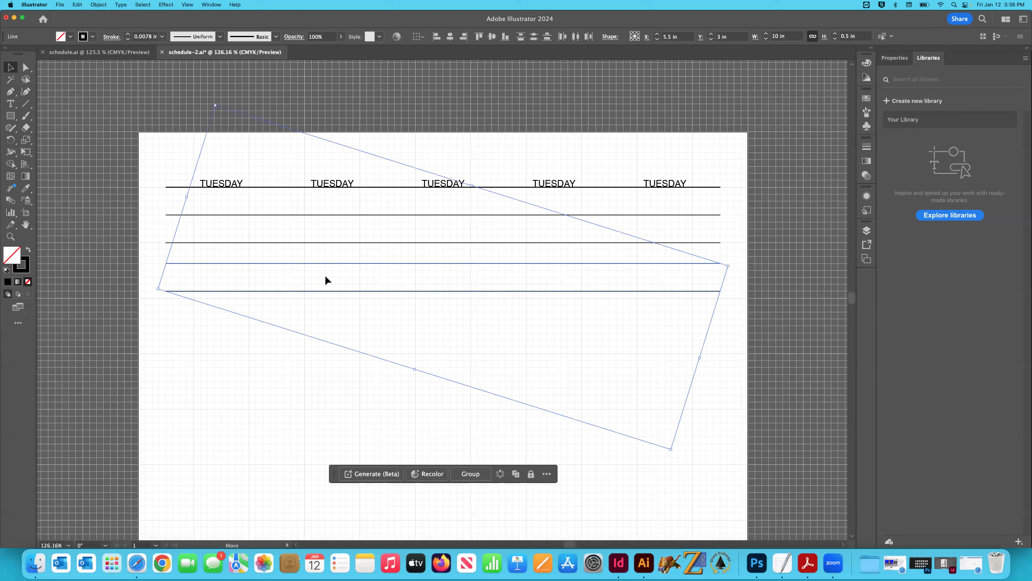
click(264, 362)
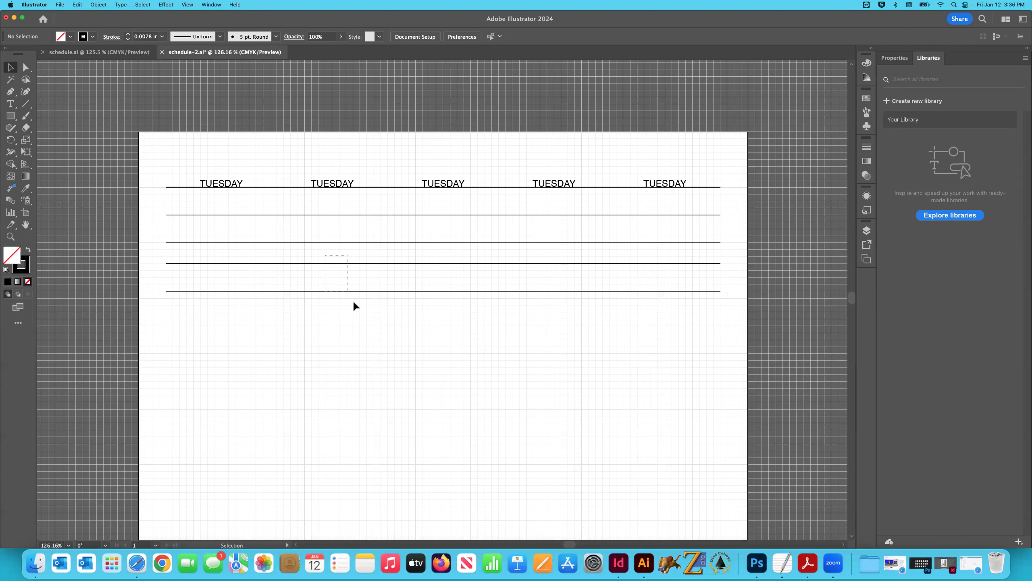
key(super+z)
key(super+z)
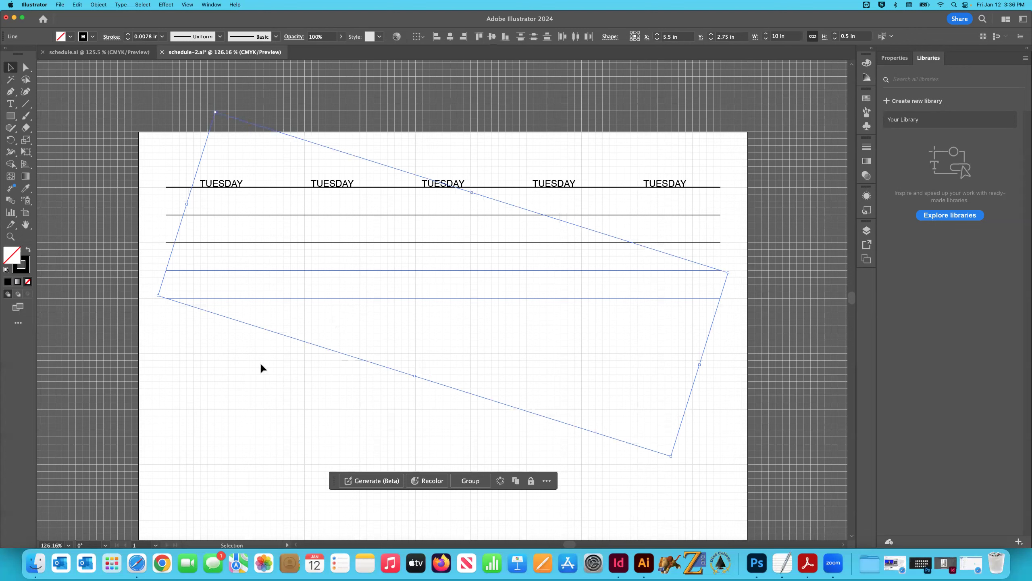
click(260, 363)
Duplicate the four thin lines together and position the copied set below them at X 5.5 in, Y 4.25 in
drag(404, 354, 305, 208)
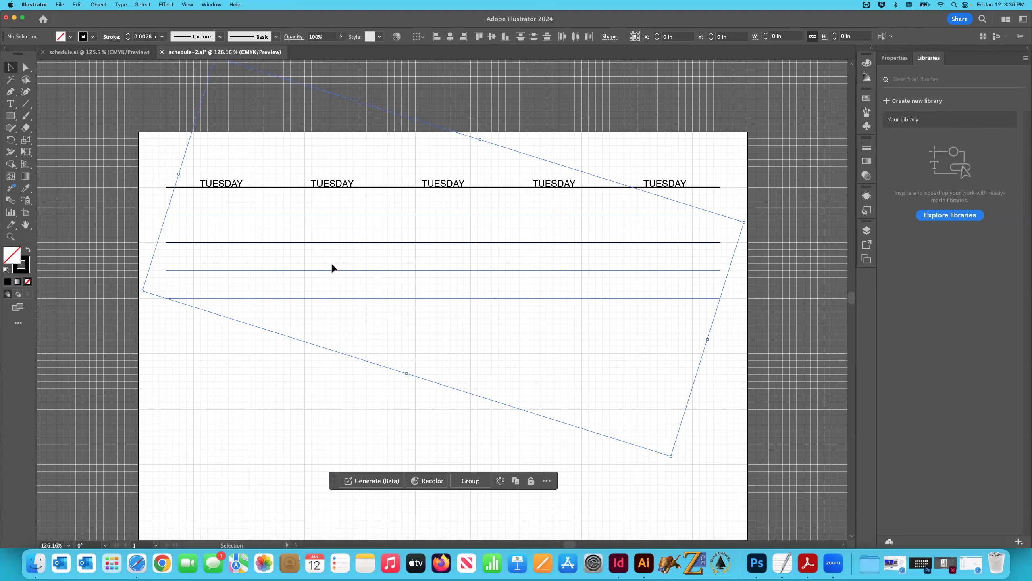
key(super+c)
key(super+v)
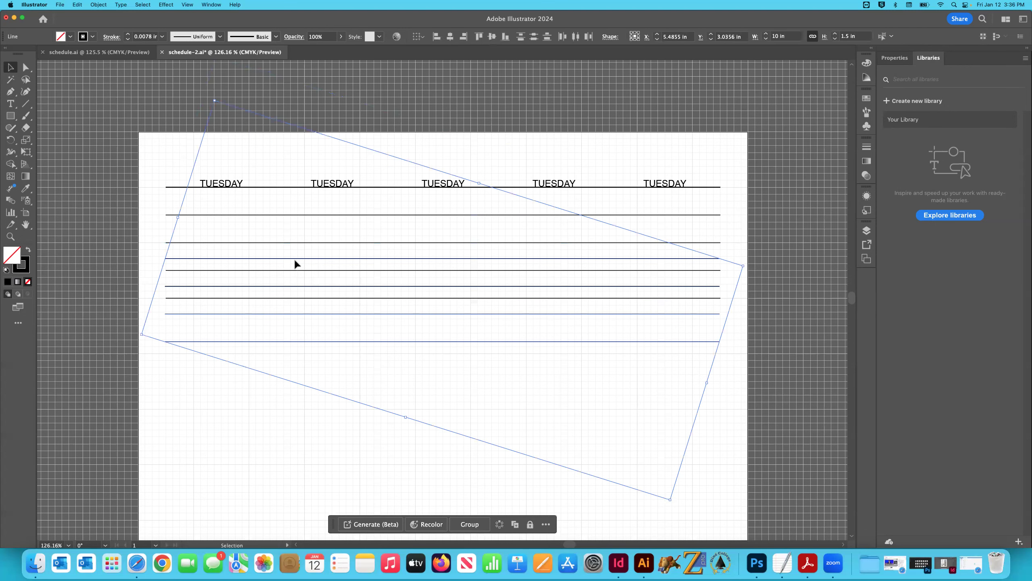
drag(294, 258, 334, 345)
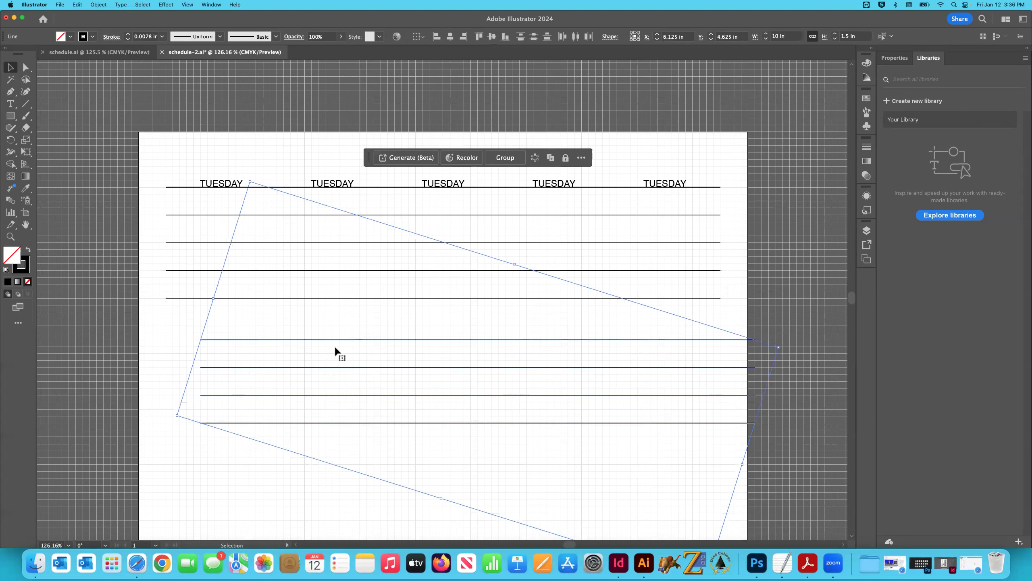
key(Left)
key(Left)
key(Left)
key(Left)
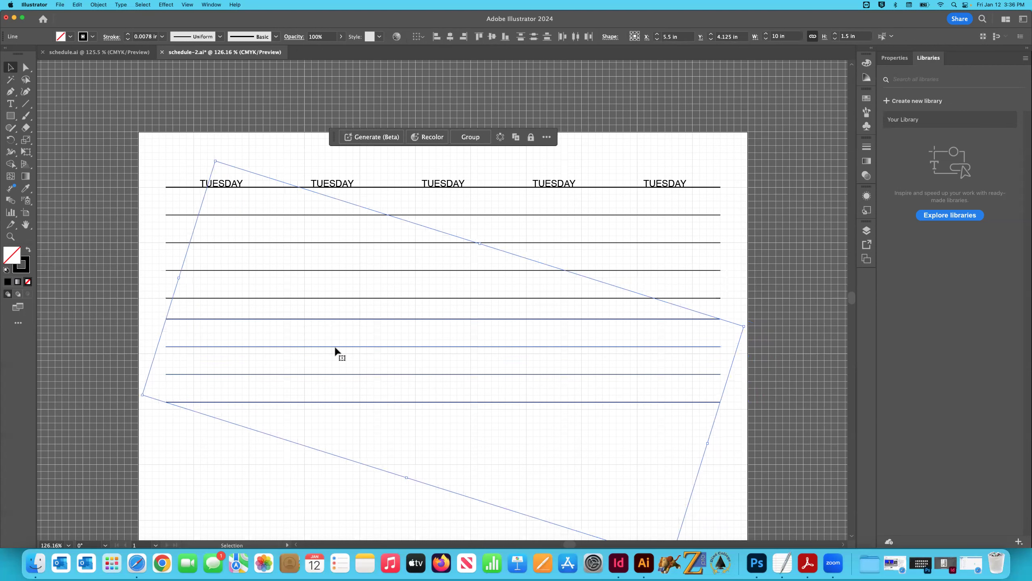
key(Down)
Paste another set of four thin lines and move it down to X 5.5 in, Y 6.25 in
key(super+v)
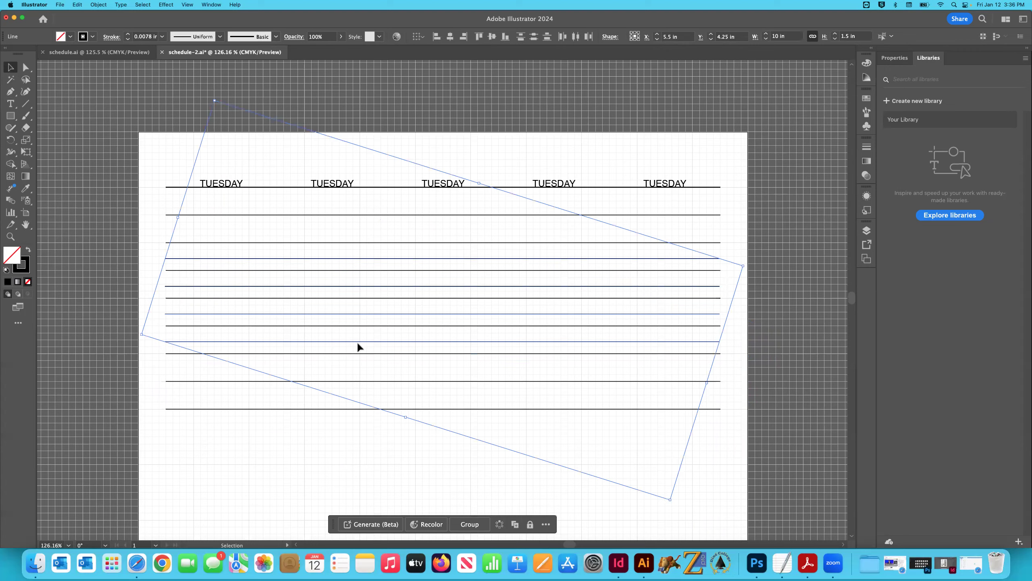
scroll(358, 345, down, 1)
scroll(358, 348, down, 5)
key(Down)
key(Down)
key(Down)
key(Down)
key(Down)
key(Down)
key(Down)
key(Down)
key(Down)
key(Down)
key(Down)
key(Down)
key(Down)
key(Down)
key(Down)
key(Down)
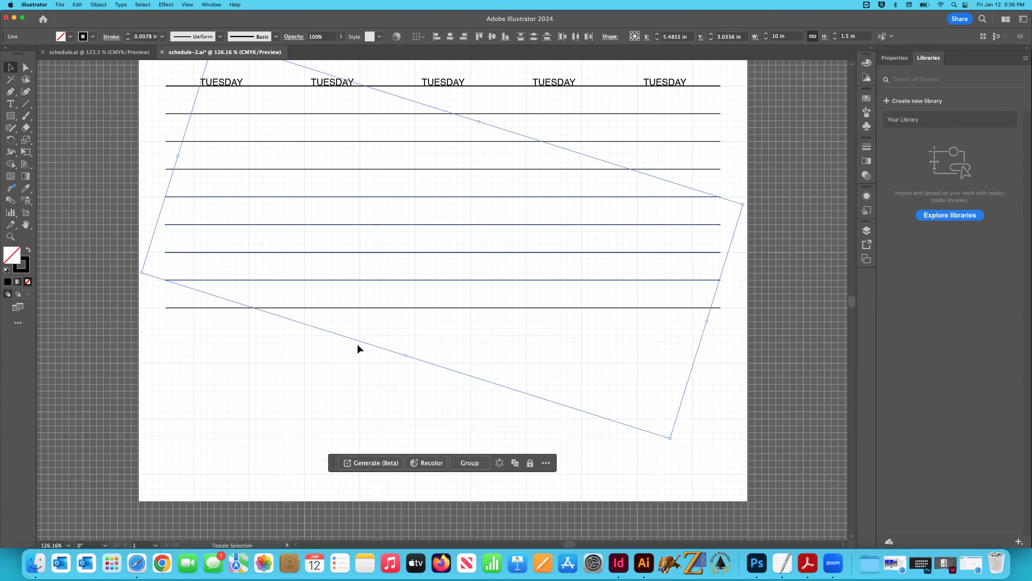
key(Down)
key(Down)
key(Down)
key(Down)
key(Down)
key(Down)
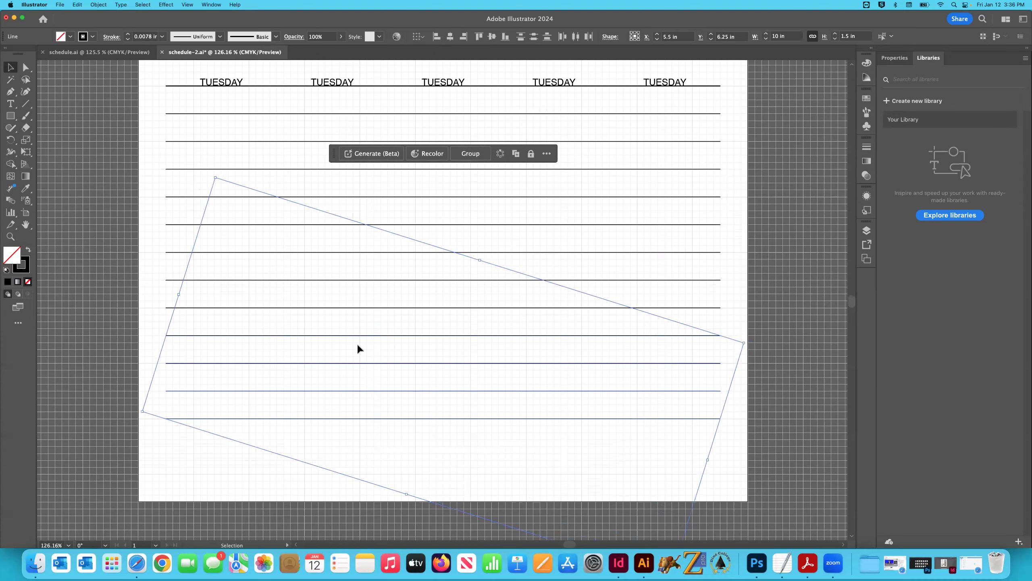
Paste one more set of four thin lines and align it with the rows above at Y 8.25 in
scroll(357, 348, down, 3)
key(super+v)
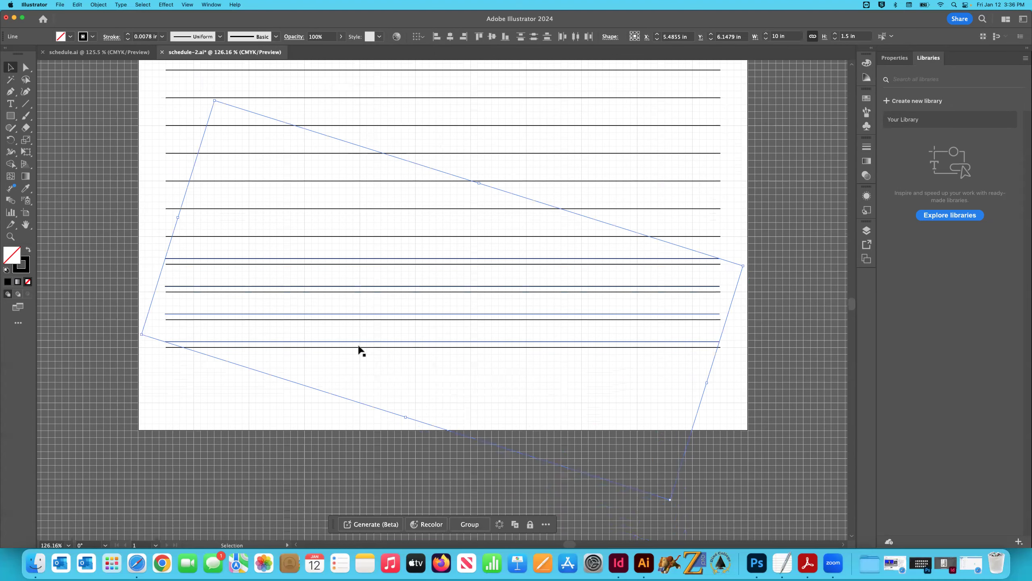
key(shift+Down)
key(shift+Down)
key(shift+Down)
key(shift+Down)
key(shift+Down)
key(shift+Down)
key(shift+Down)
key(shift+Down)
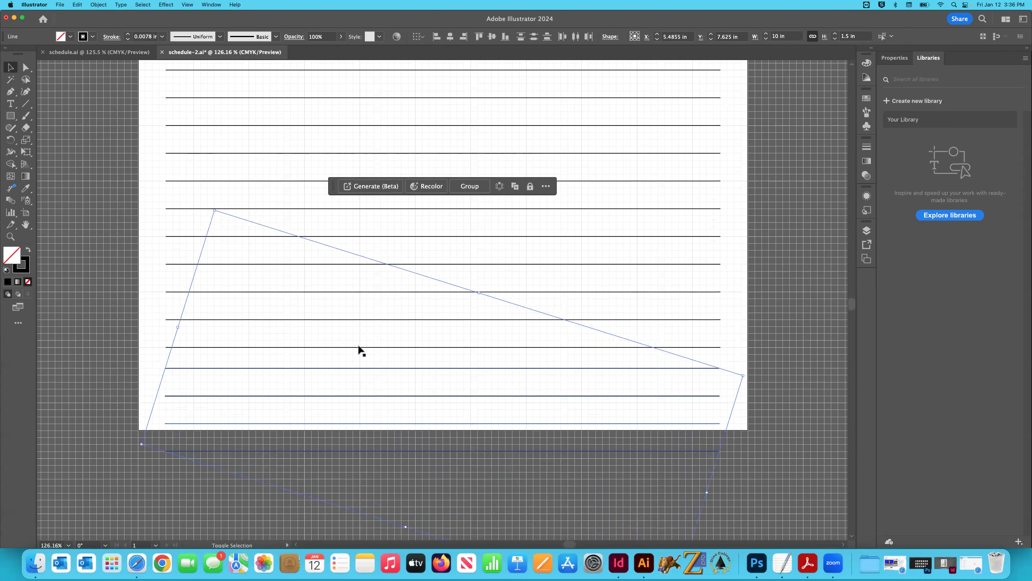
key(Right)
key(Left)
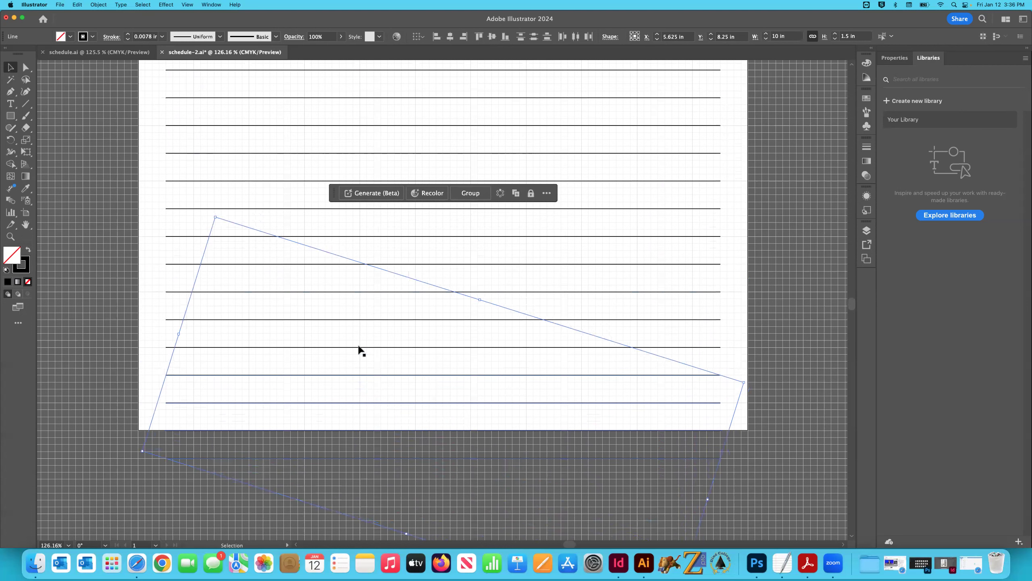
Delete the two surplus lines lying on and beyond the artboard's bottom edge
click(159, 393)
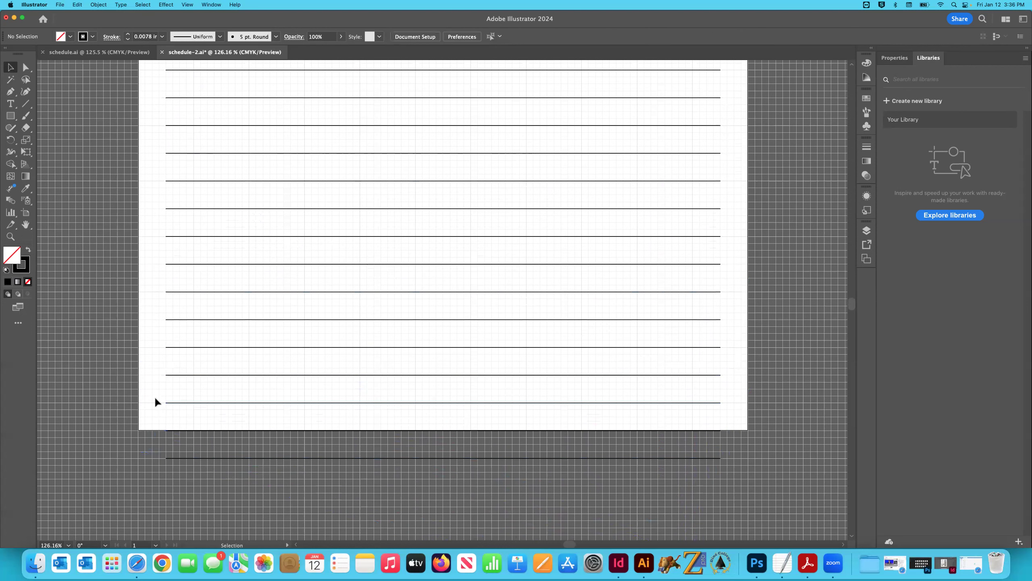
click(230, 476)
click(147, 423)
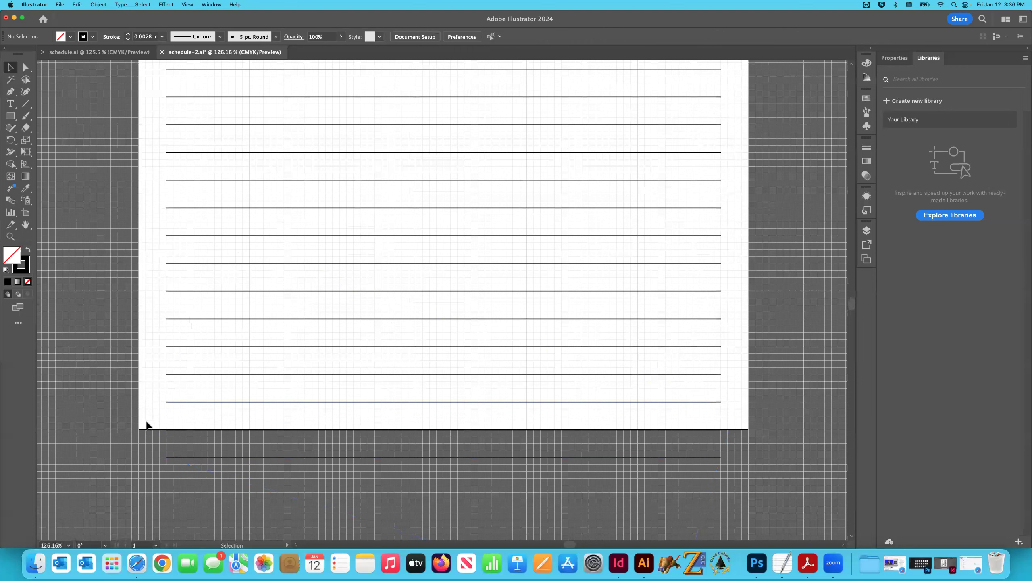
click(227, 467)
key(Delete)
Change the stroke color of all the thin row lines below the header line to a dark gray swatch
scroll(253, 437, up, 1)
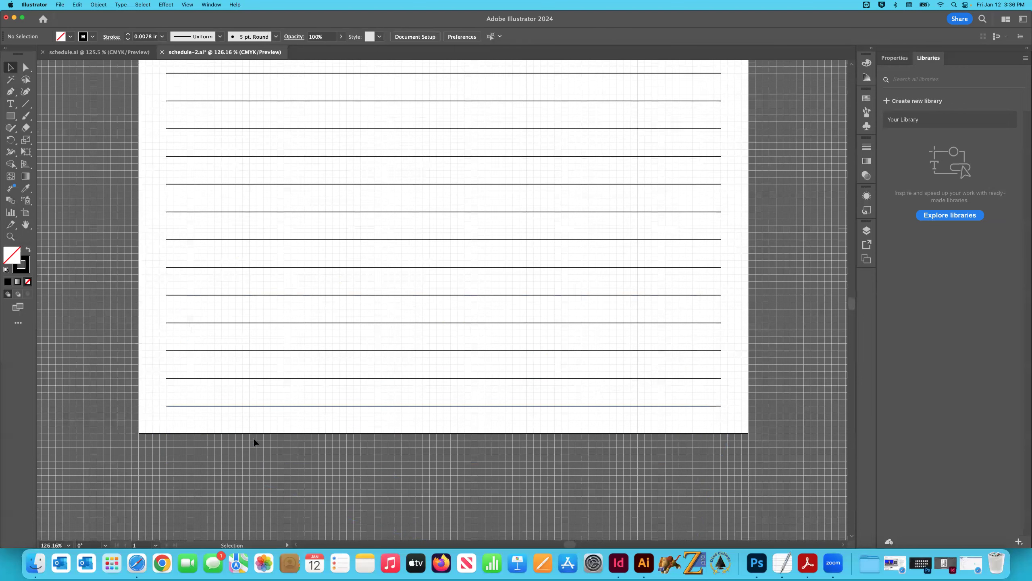
scroll(253, 437, up, 8)
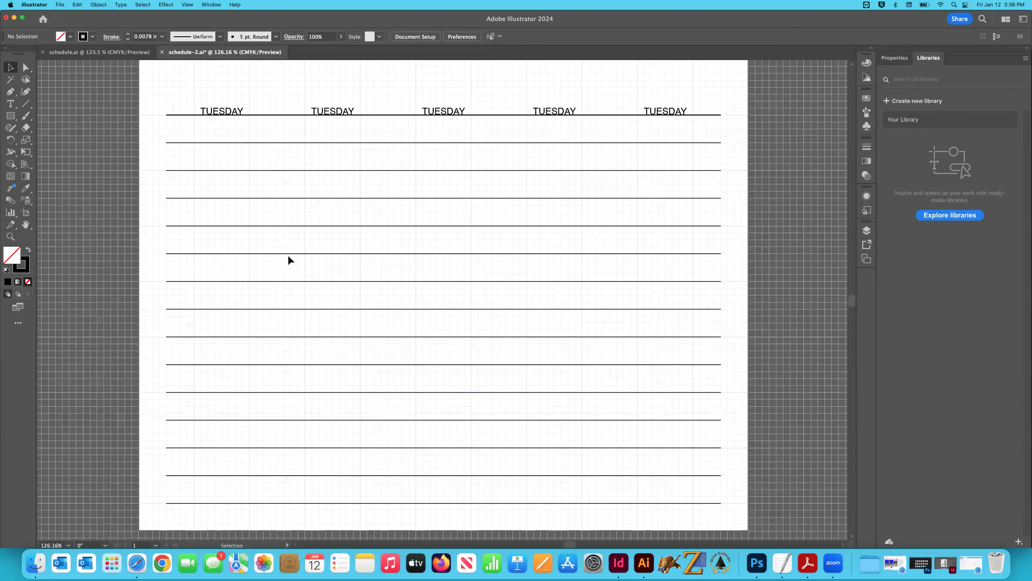
scroll(298, 125, down, 1)
drag(297, 123, 369, 455)
click(352, 404)
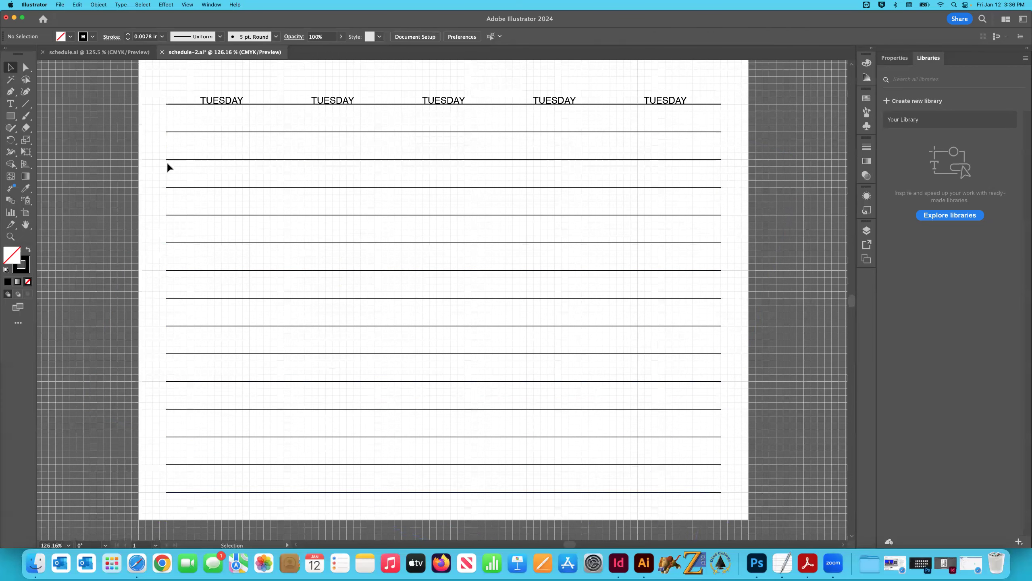
drag(150, 127, 269, 497)
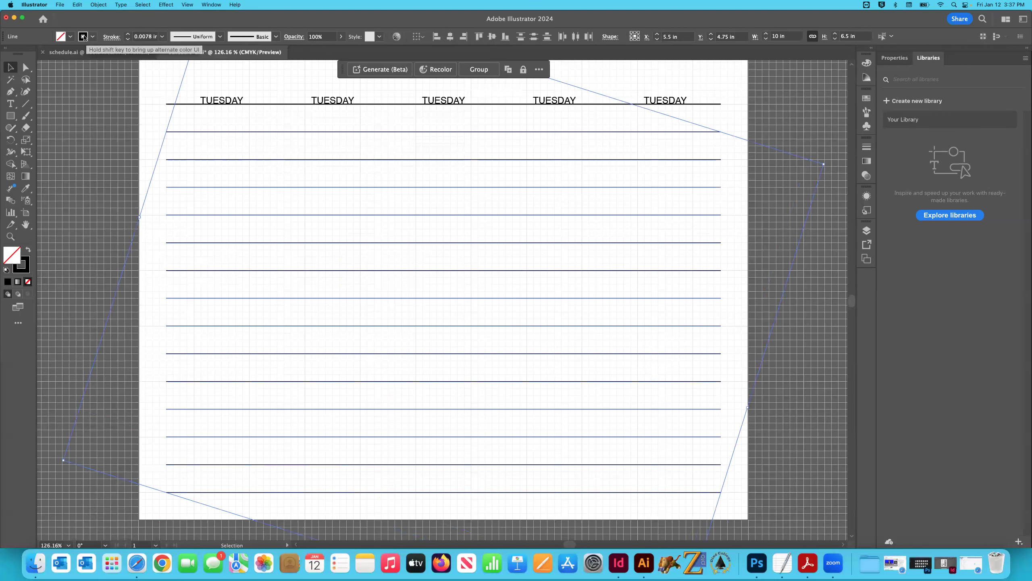
click(93, 37)
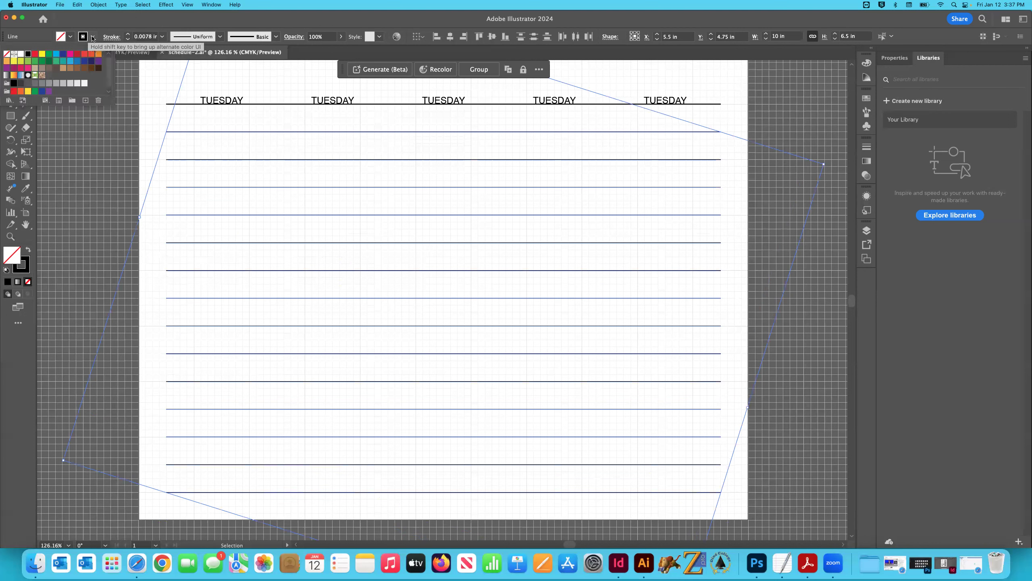
click(27, 85)
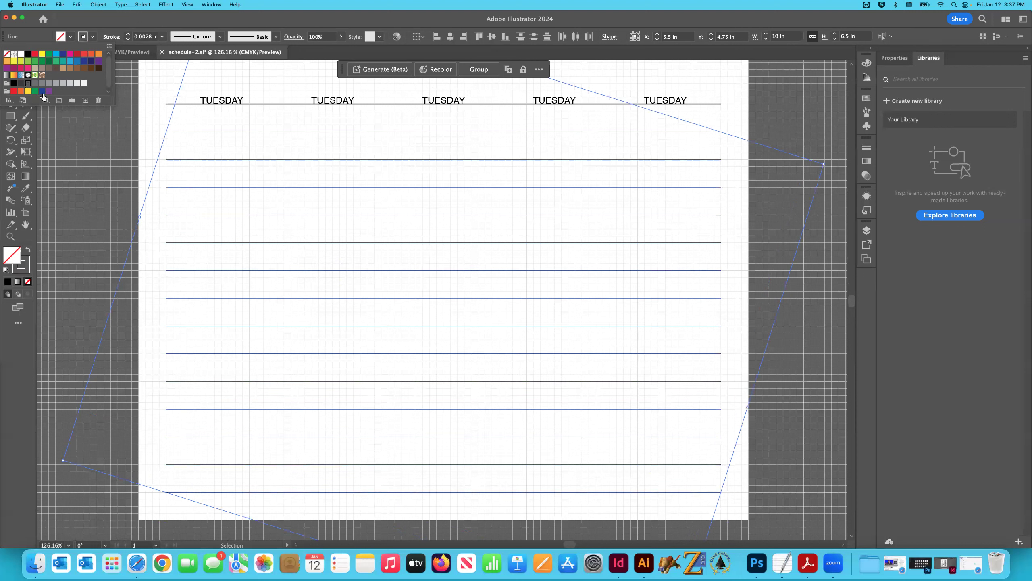
click(119, 128)
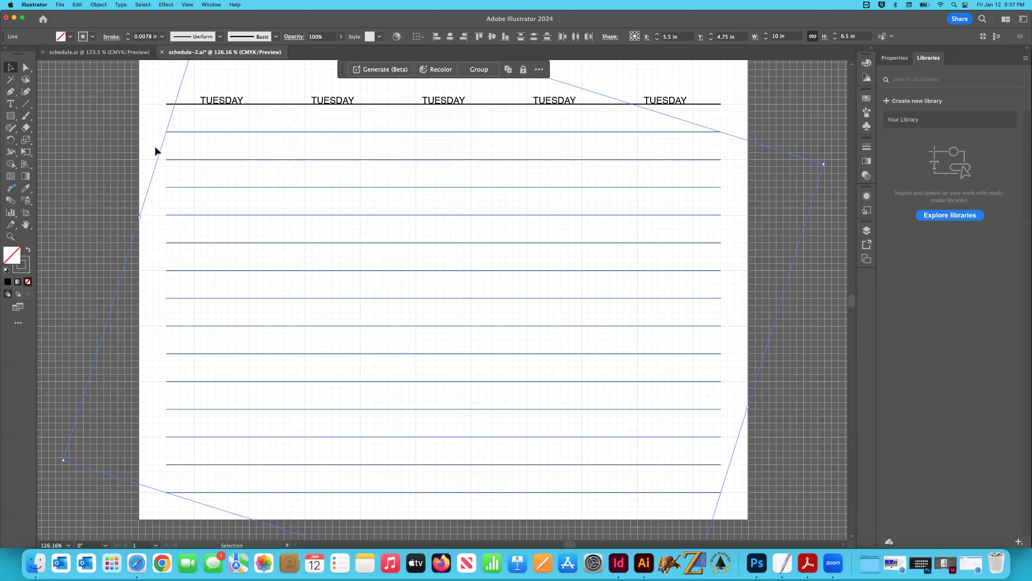
Deselect the row lines and hide the document grid
click(163, 164)
key(super+apostrophe)
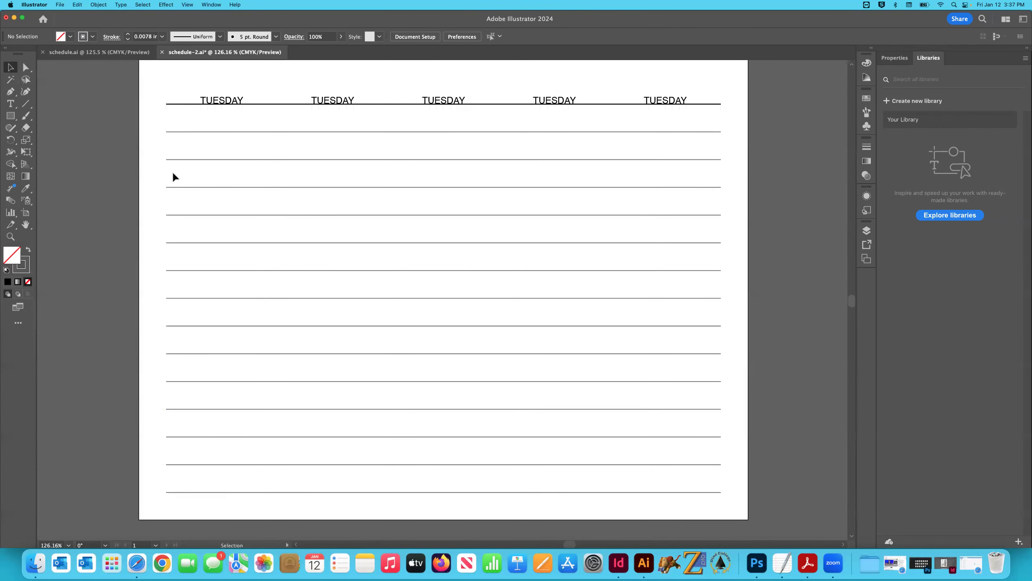
Save the document, and paste a copy of the first thin row line midway between two rows at Y 4.25 in
key(a)
key(super+s)
drag(220, 140, 219, 140)
key(super+c)
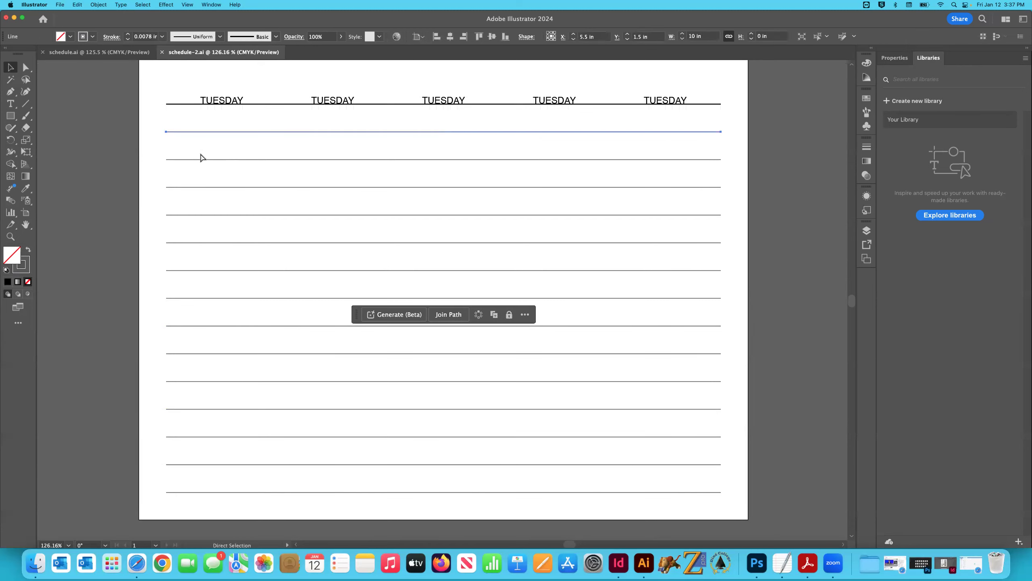
key(super+v)
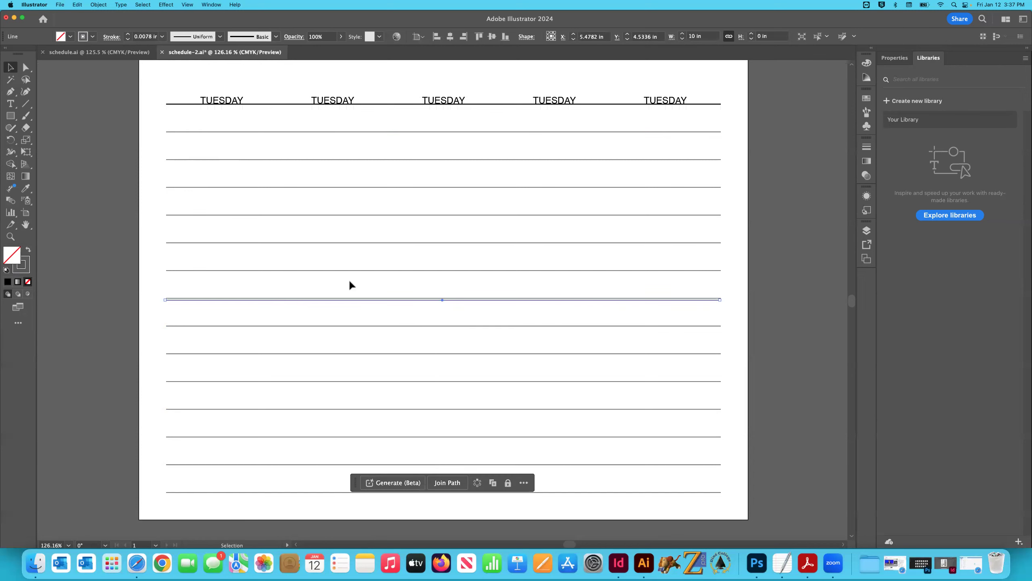
key(shift+Up)
key(shift+Up)
key(shift+Up)
key(shift+Down)
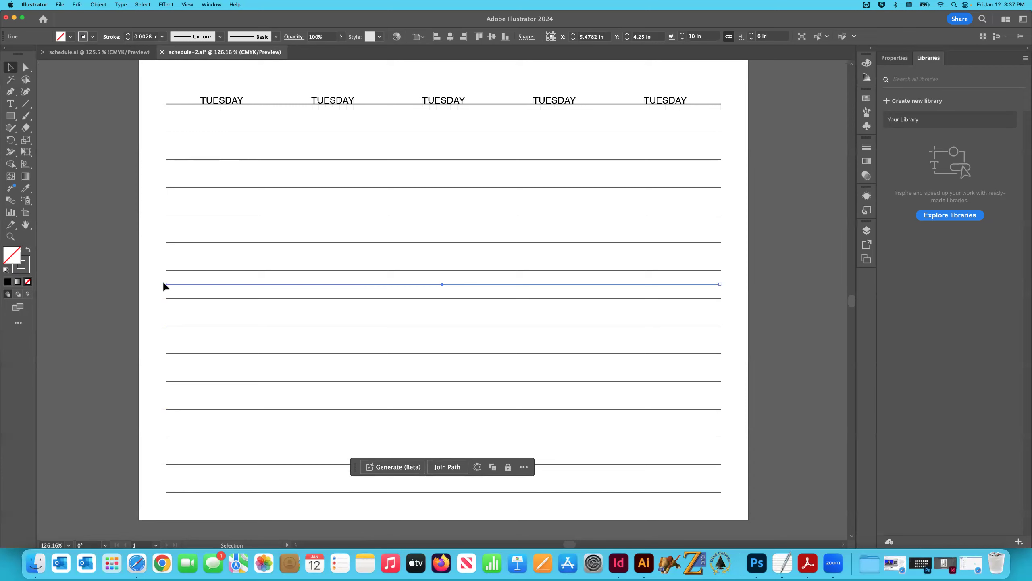
Try to rotate the pasted line freehand about its center, and undo the rotation
drag(162, 282, 159, 256)
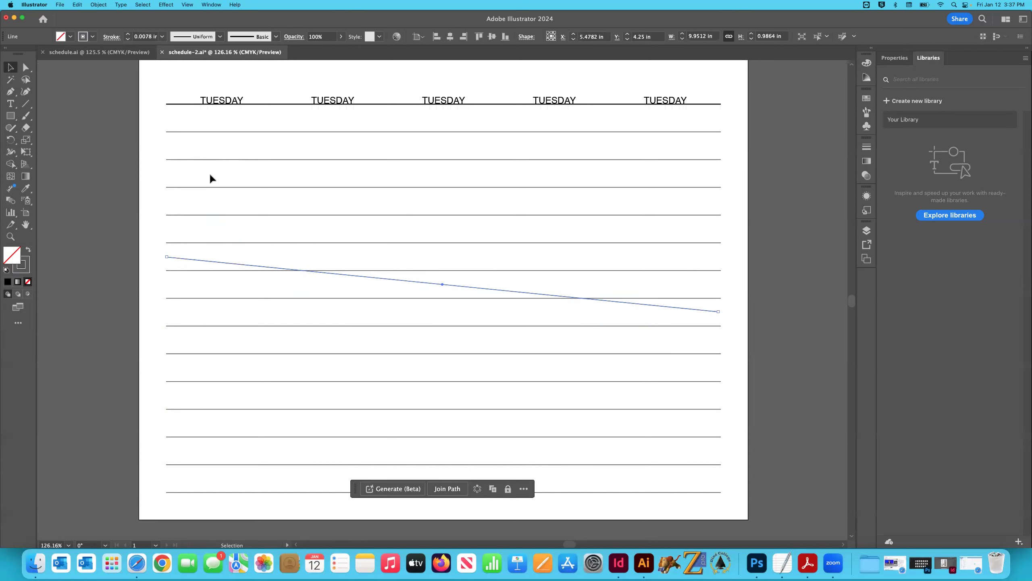
key(super+z)
key(super+z)
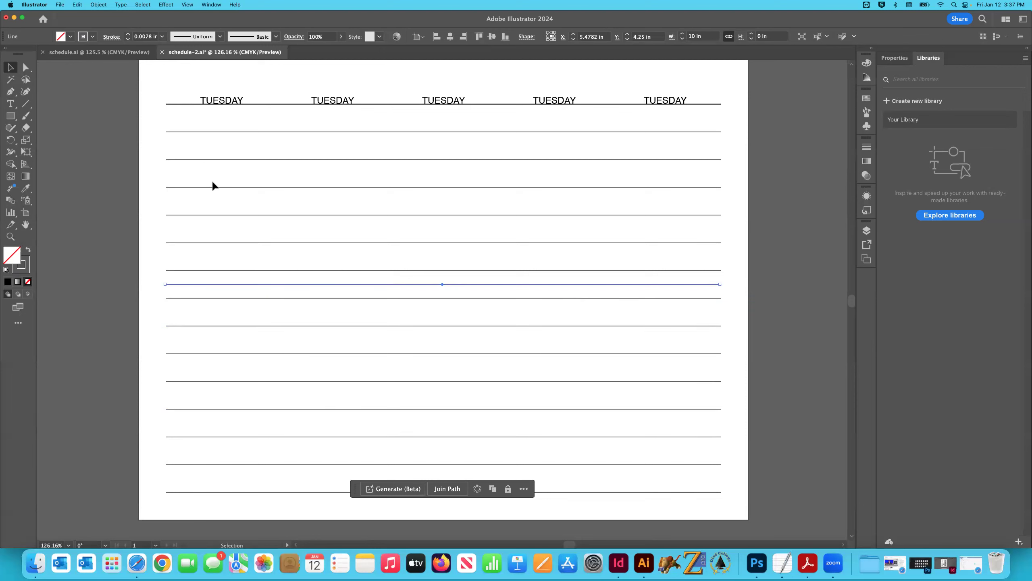
Rotate the pasted line by 90 degrees using the Rotate command
click(146, 259)
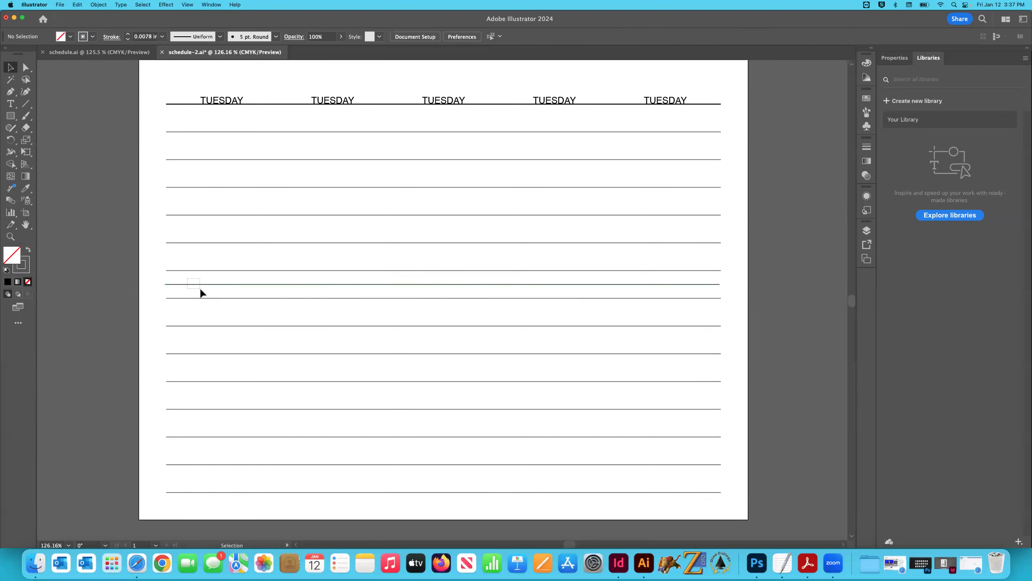
drag(200, 289, 170, 289)
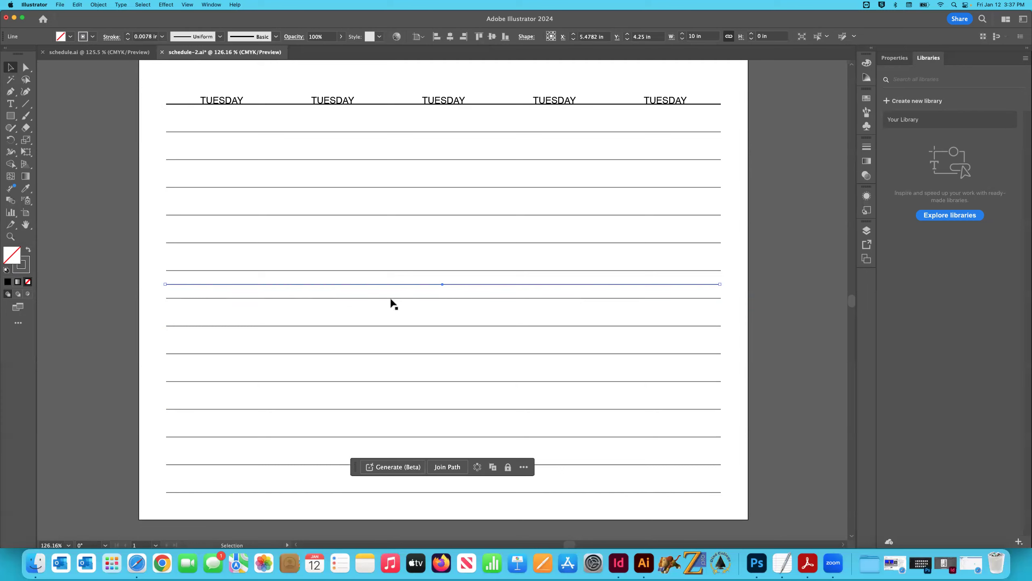
click(250, 294)
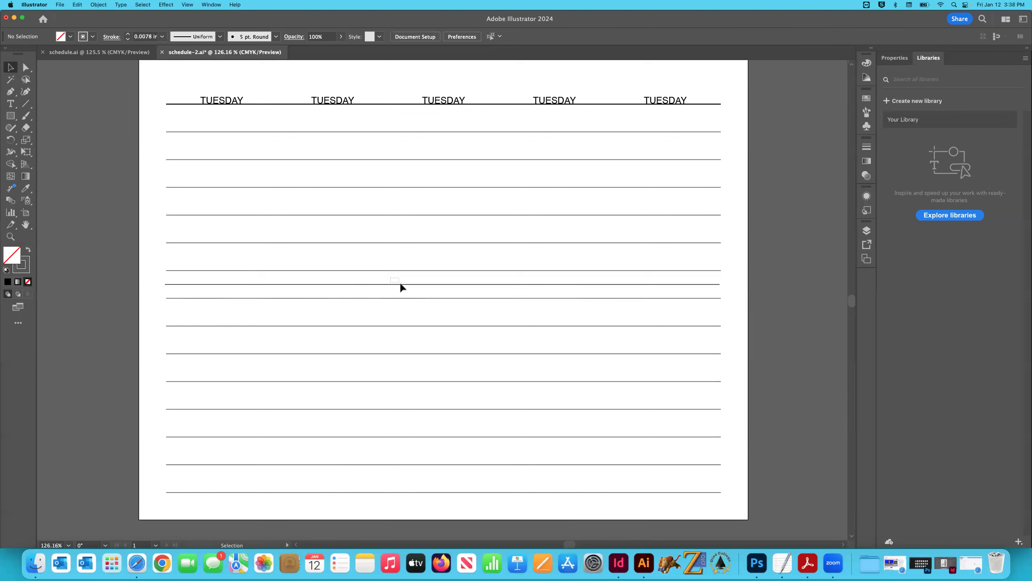
click(401, 285)
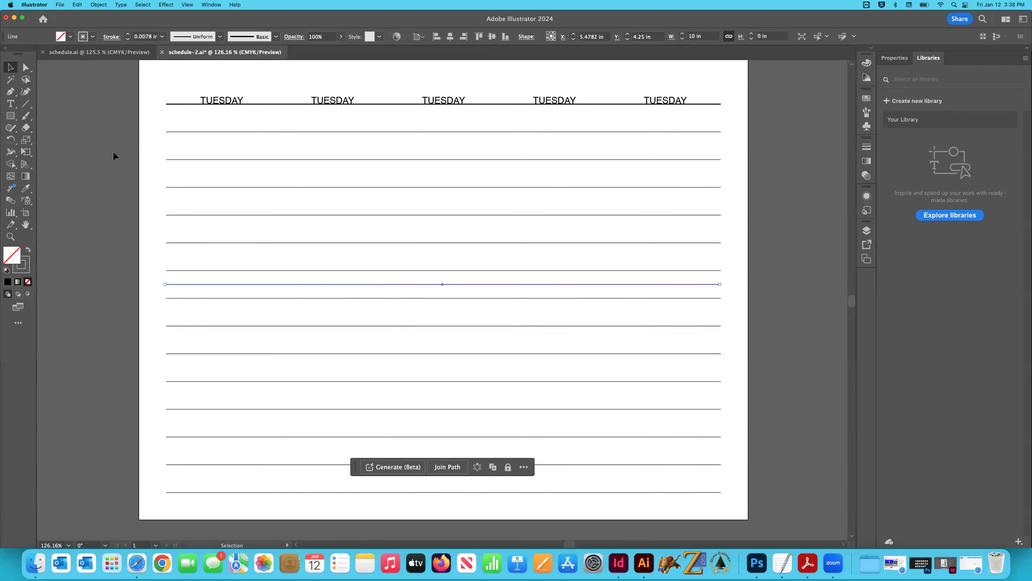
click(97, 4)
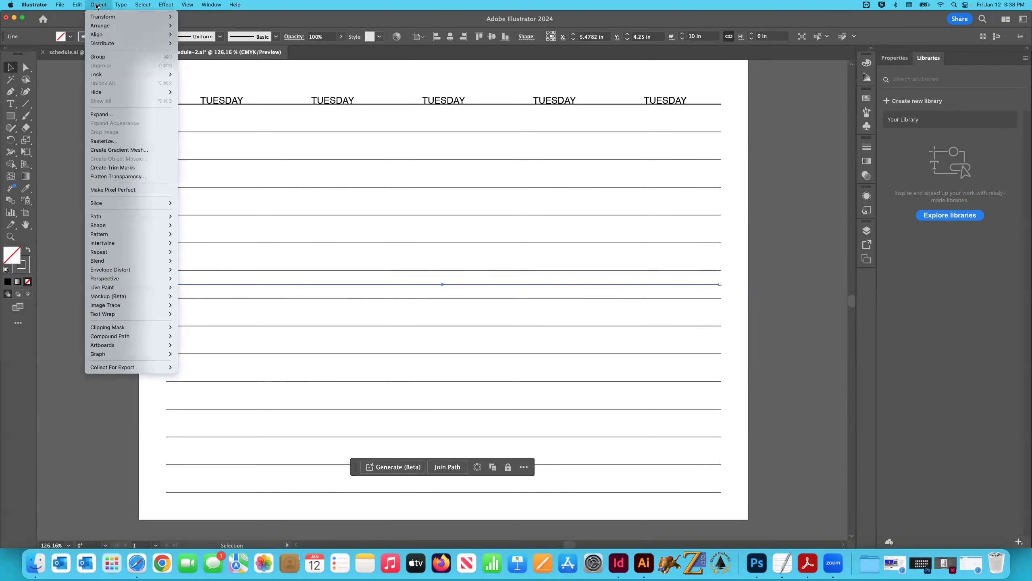
mouse_move(106, 17)
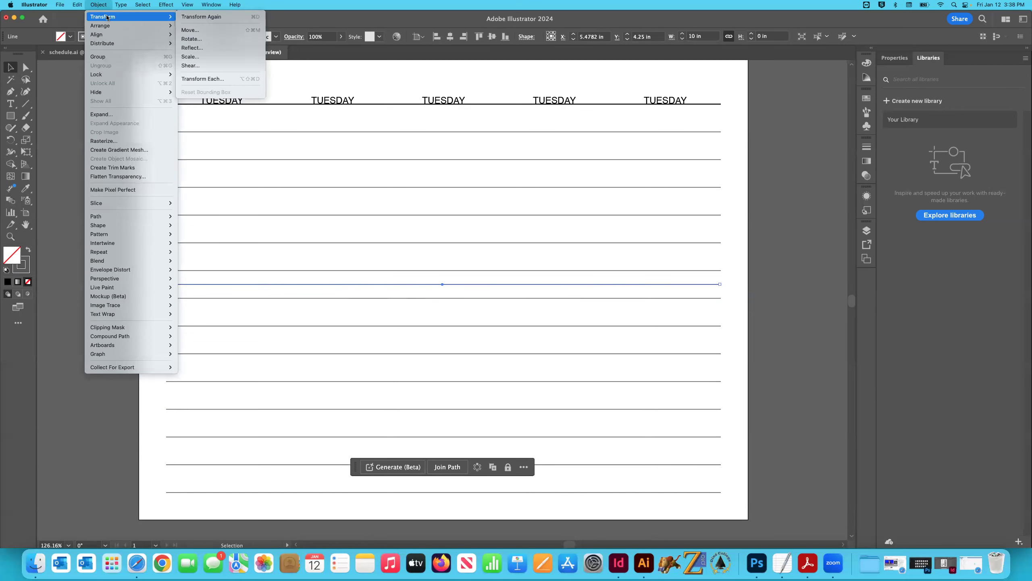
click(211, 39)
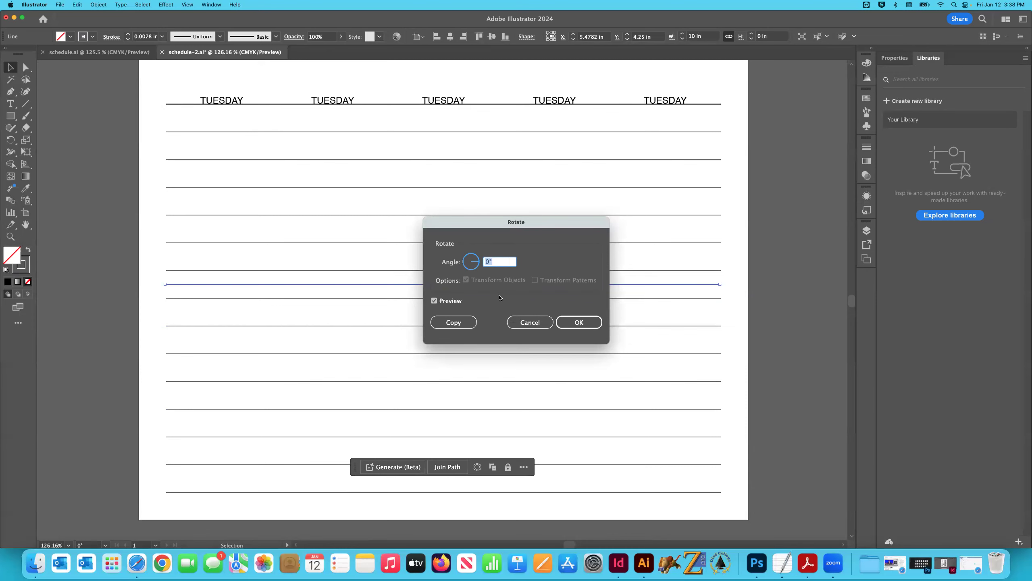
text(90)
key(Return)
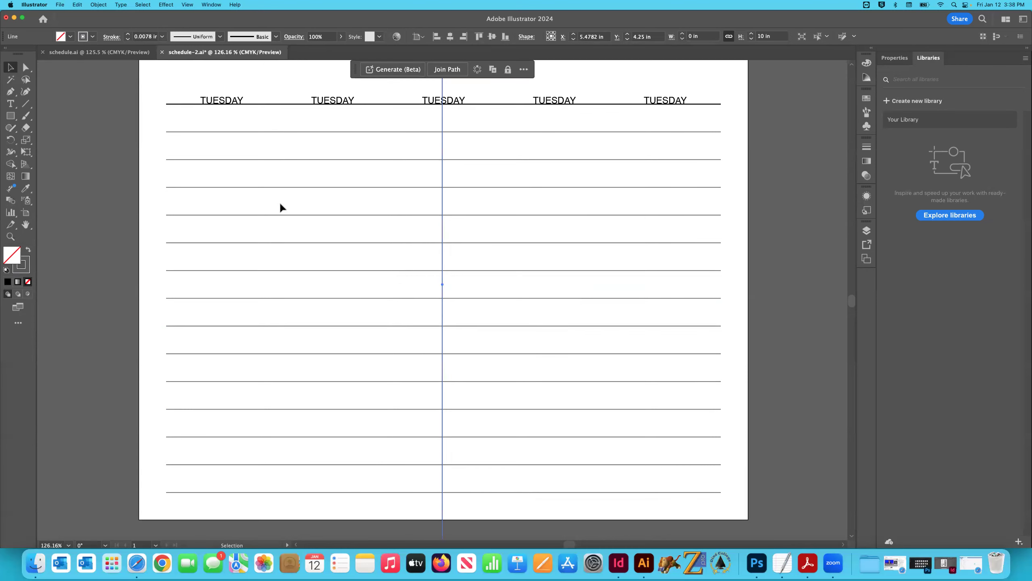
Move the vertical line into the second day column, with its upper end just below the header line
scroll(255, 192, up, 2)
scroll(255, 192, up, 2)
drag(443, 152, 341, 252)
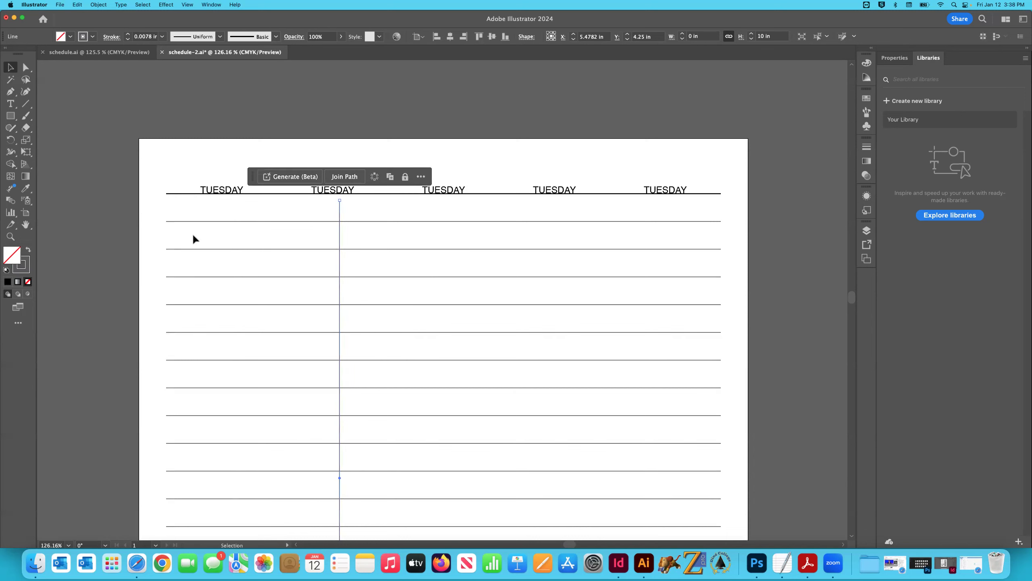
Draw a slanted test line about 0.875 by 2.75 in beside the artboard, and delete it
click(26, 103)
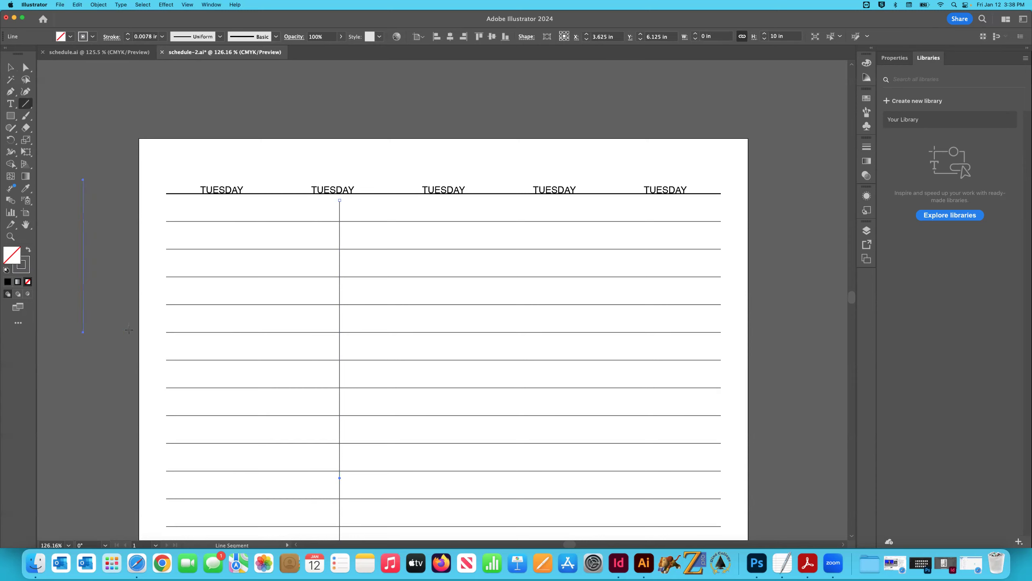
drag(128, 329, 131, 331)
click(10, 67)
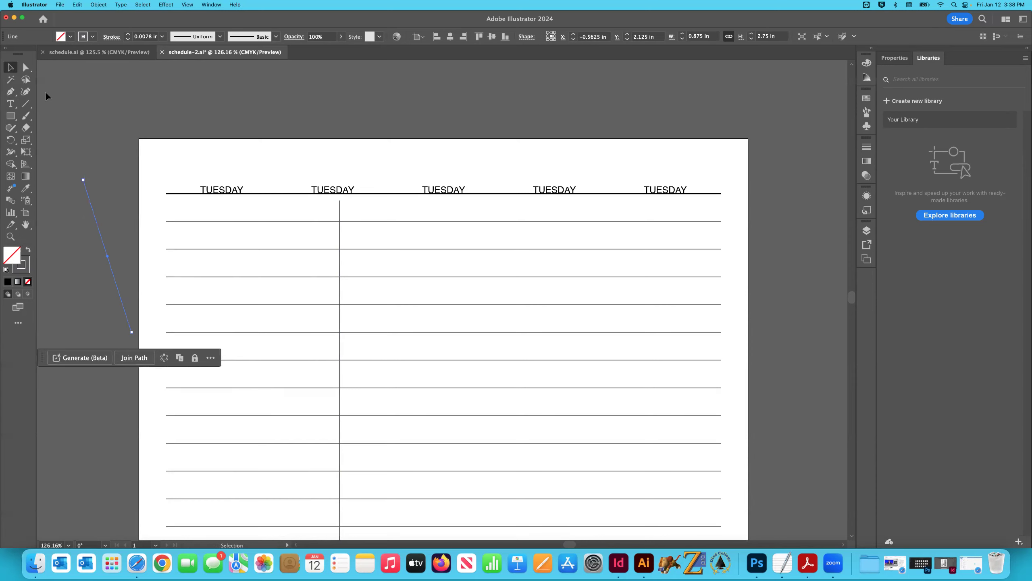
key(Delete)
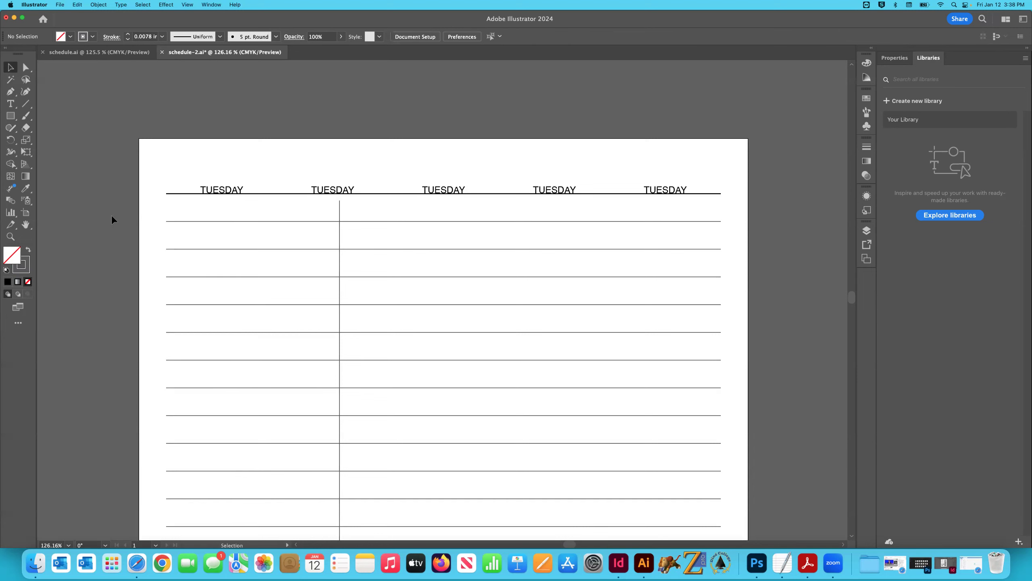
Move the vertical line to X 0.5 in, Y 6 in, so it starts at the header line's left end
drag(340, 234, 168, 226)
click(271, 244)
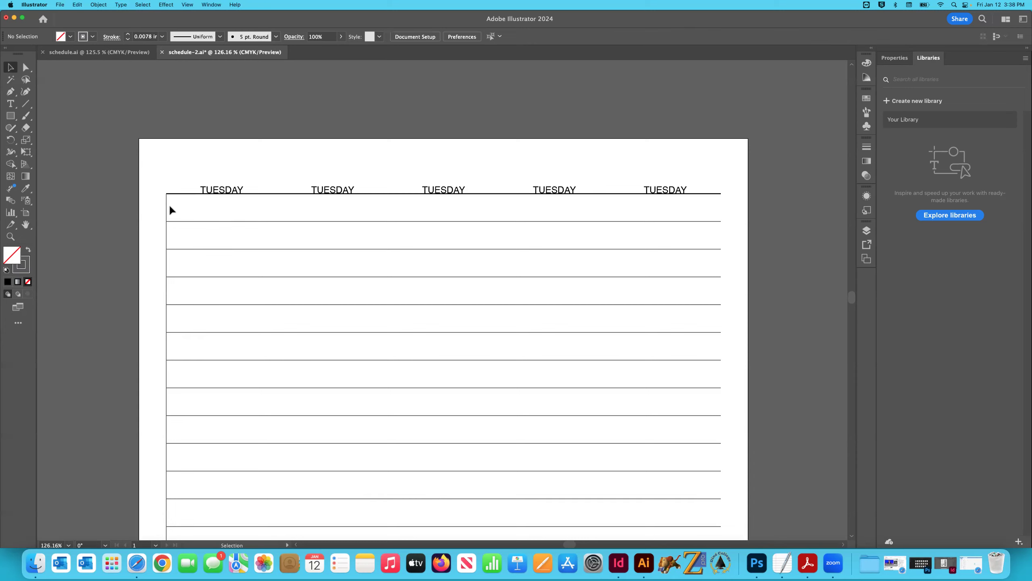
click(187, 4)
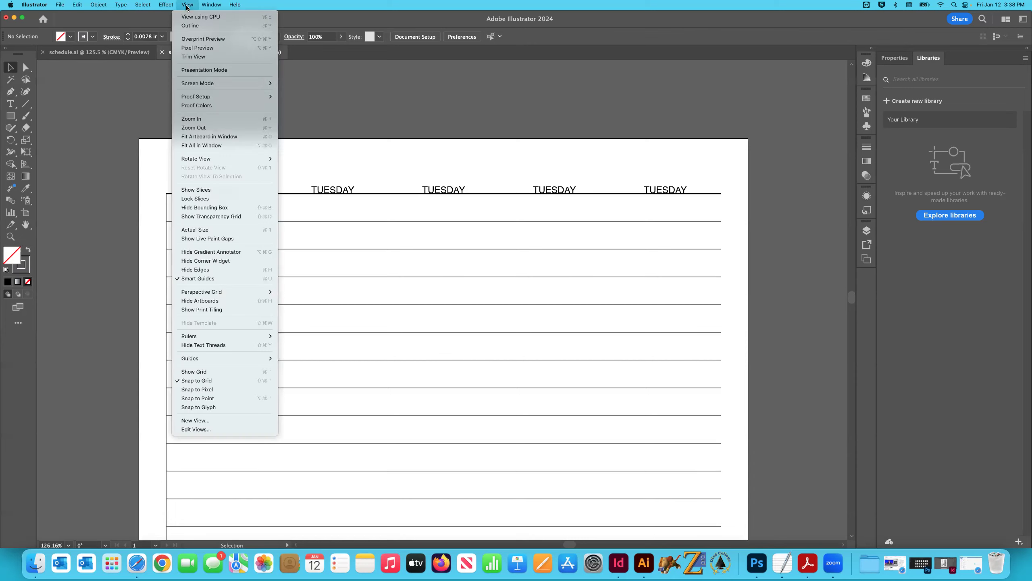
click(210, 381)
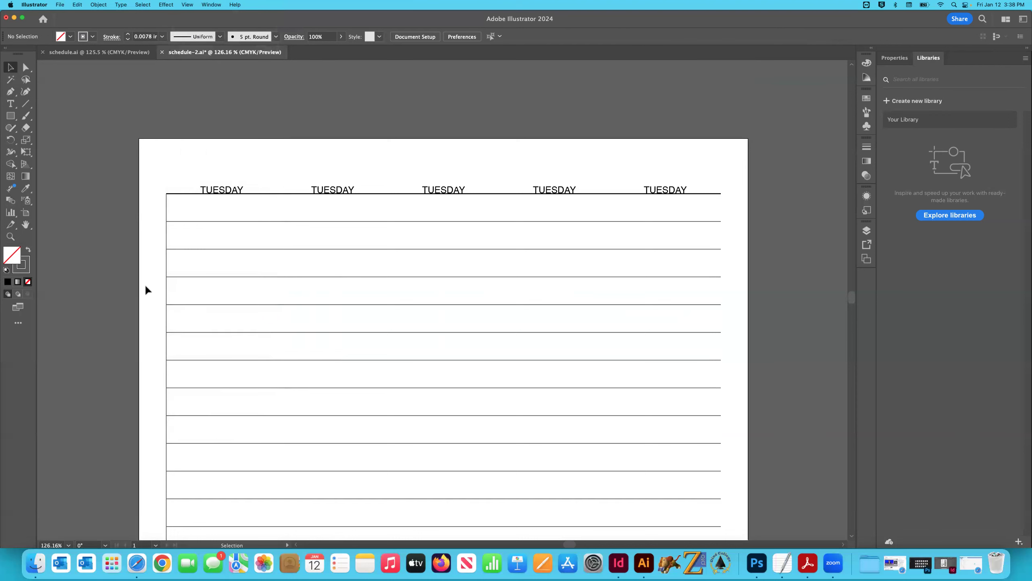
click(167, 301)
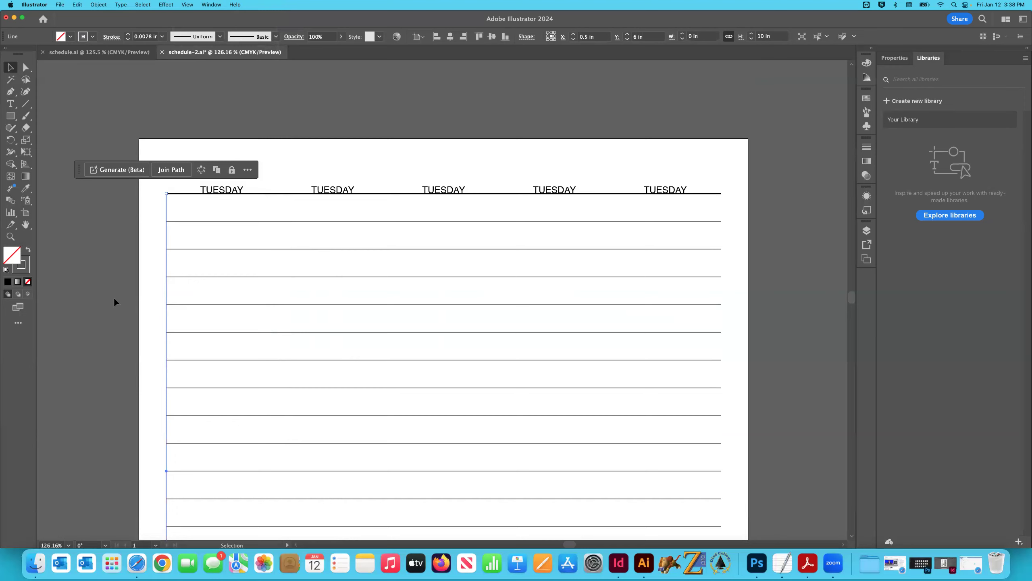
click(123, 221)
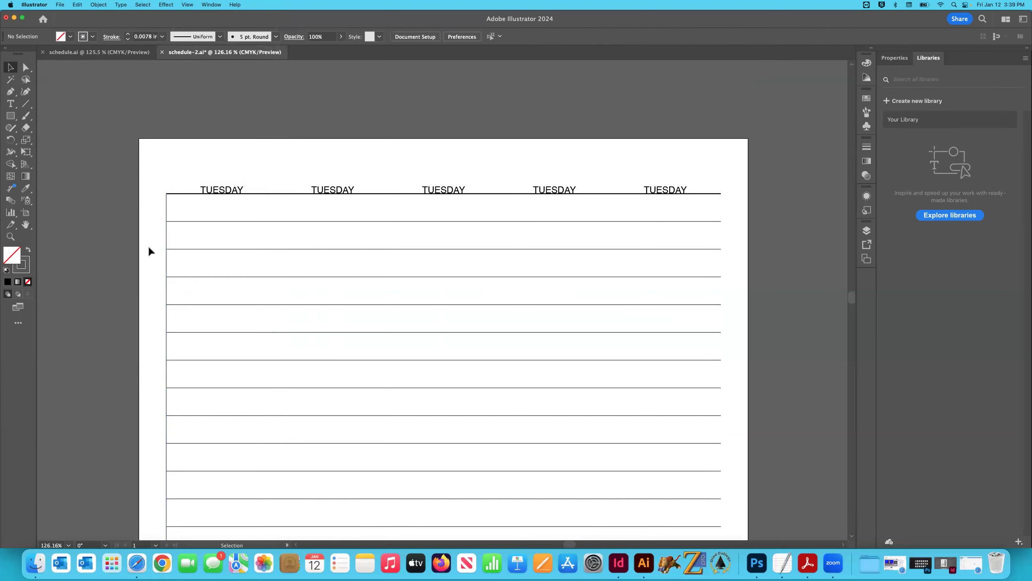
Add the hour label 9 in a small text frame in the left margin, just below the first thin row line
key(t)
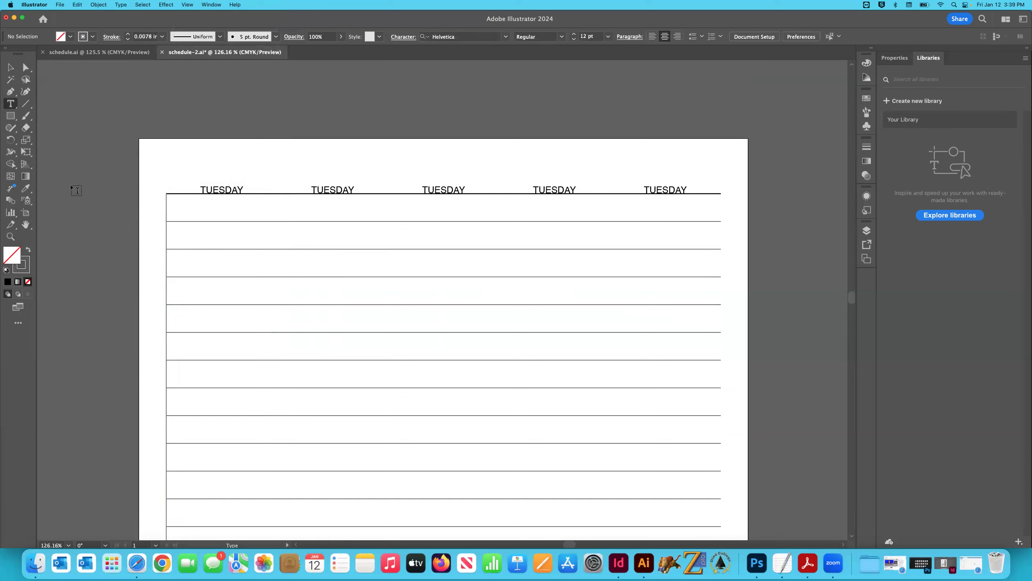
drag(146, 222, 159, 235)
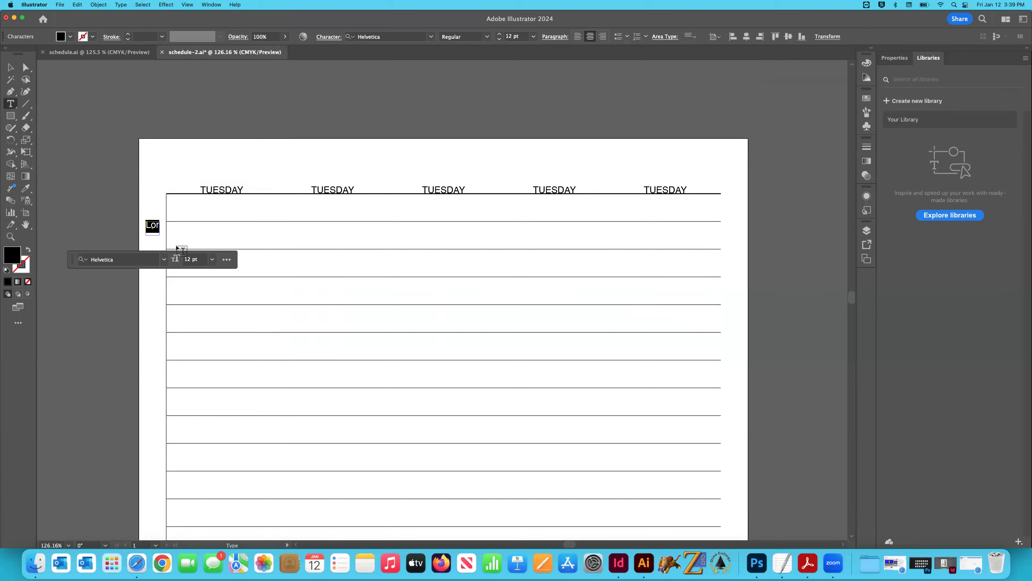
text(9)
key(Escape)
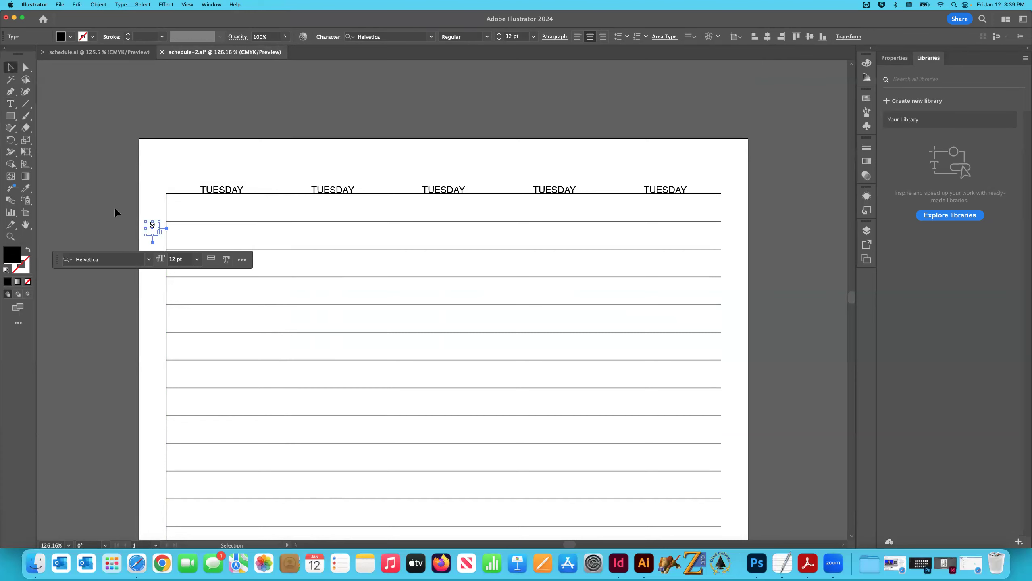
click(140, 235)
Show the document grid for a close-up alignment of the 9 label
key(z)
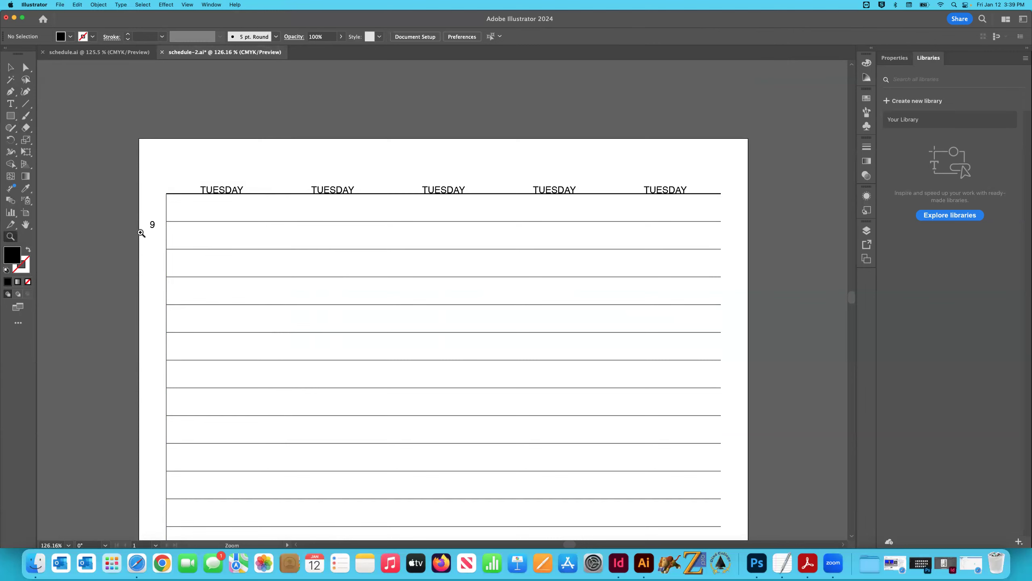
click(145, 233)
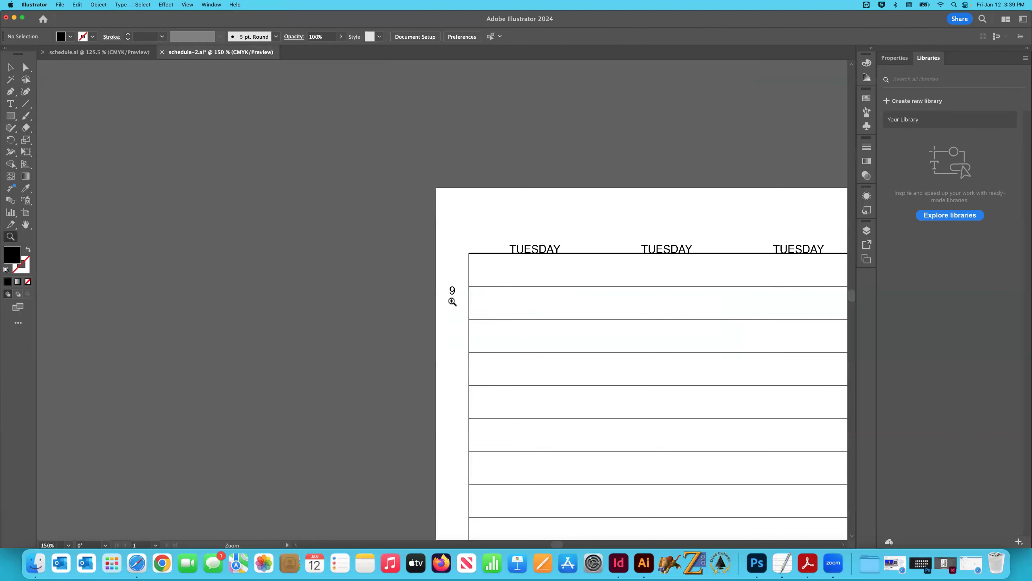
click(450, 301)
key(v)
scroll(226, 159, right, 3)
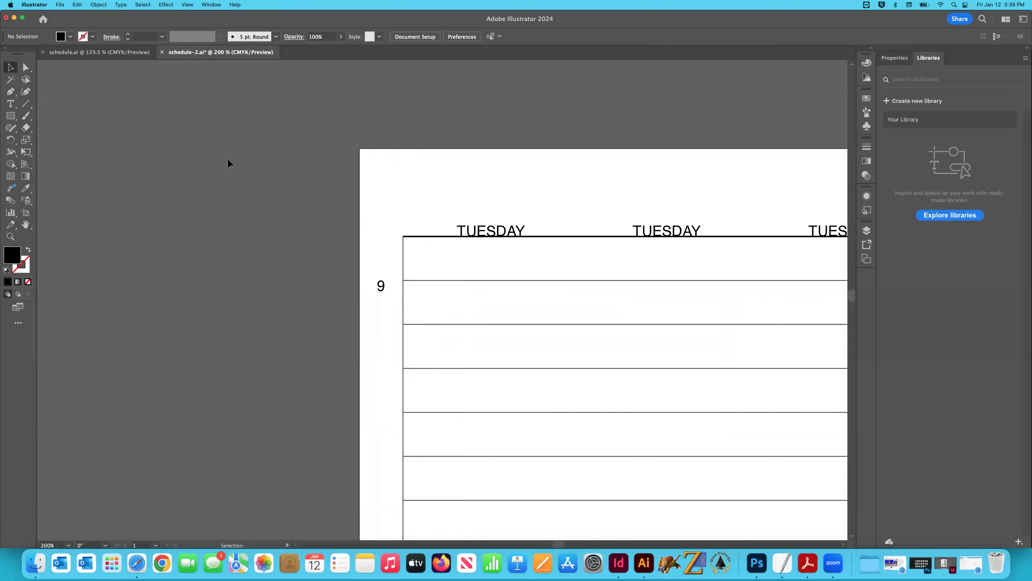
scroll(295, 231, right, 2)
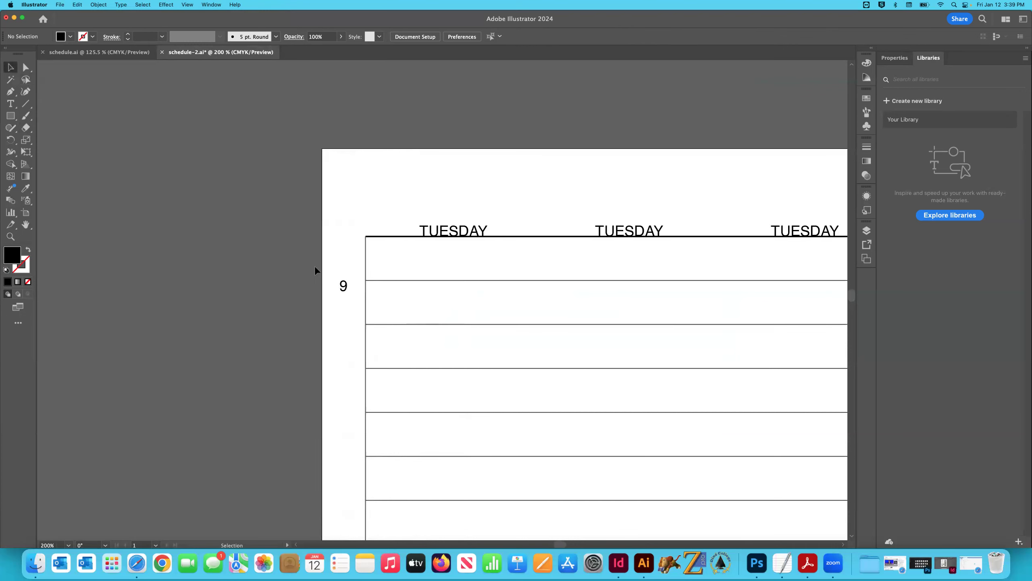
click(345, 299)
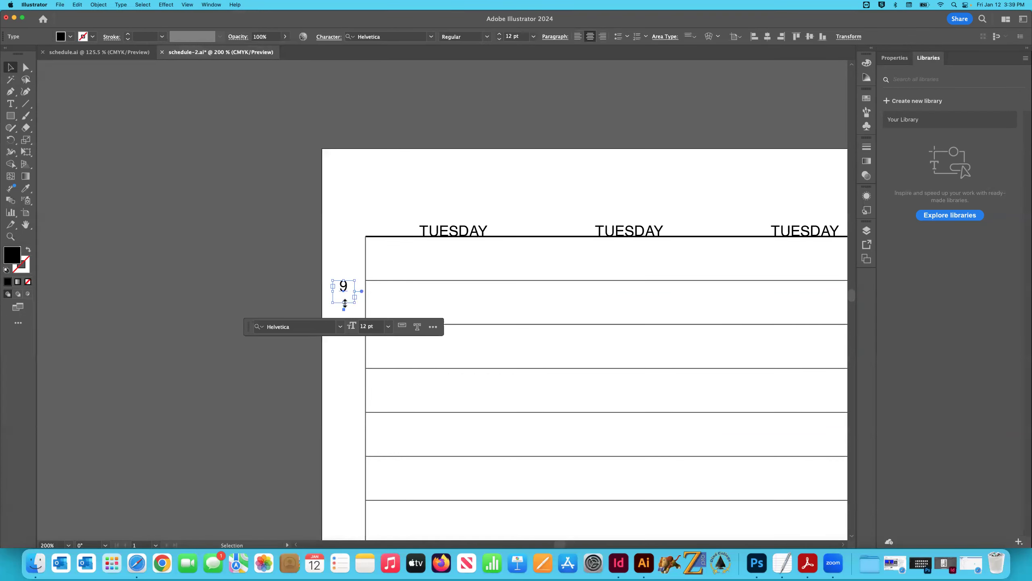
click(341, 306)
key(super+apostrophe)
key(super+equal)
key(super+equal)
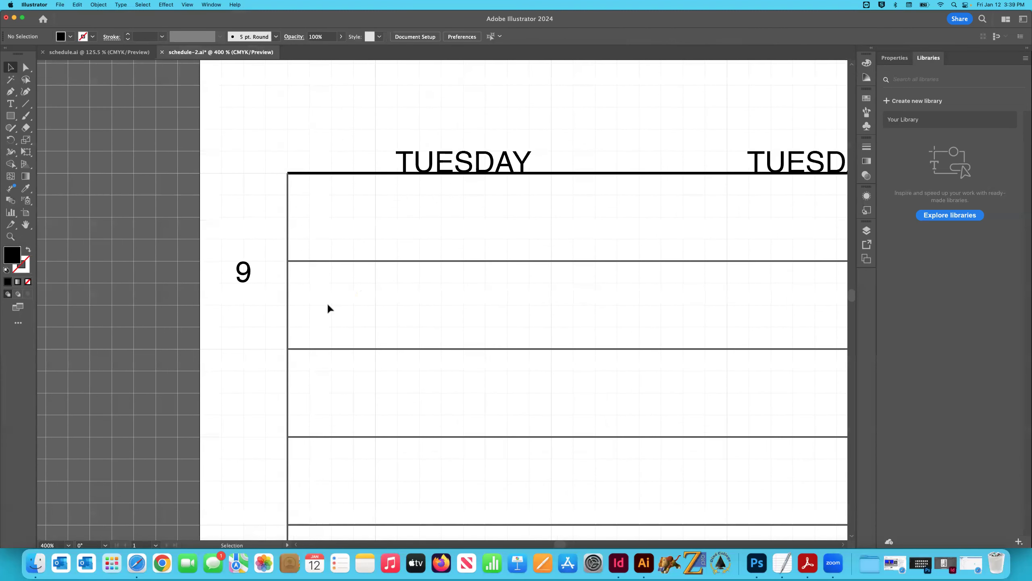
Shrink the 9 label's text frame to one grid cell high and place it against the vertical line, resting level with the first thin row line
click(255, 282)
mouse_move(243, 286)
mouse_down()
mouse_move(244, 305)
mouse_move(203, 286)
mouse_move(223, 286)
mouse_up()
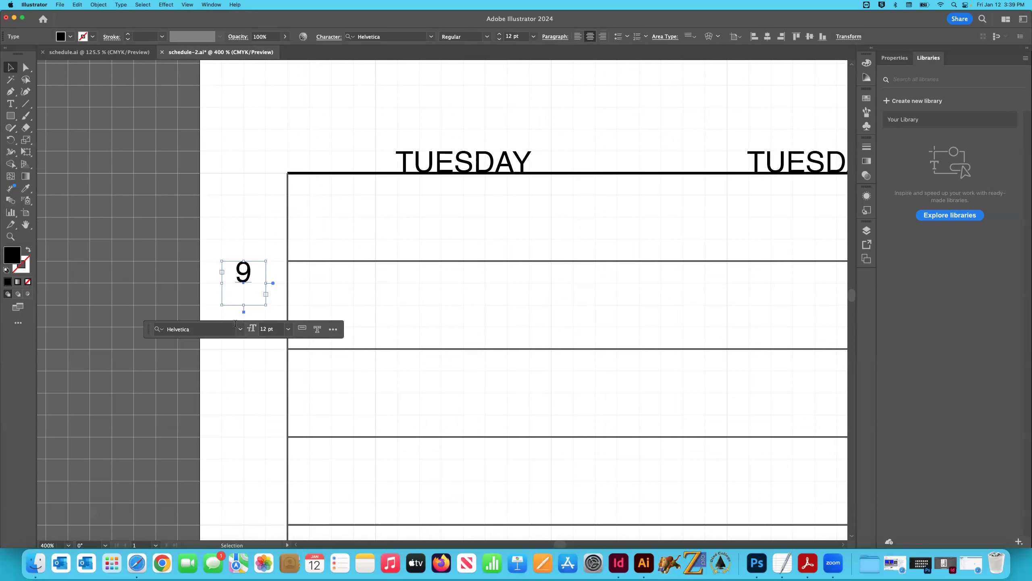
click(235, 352)
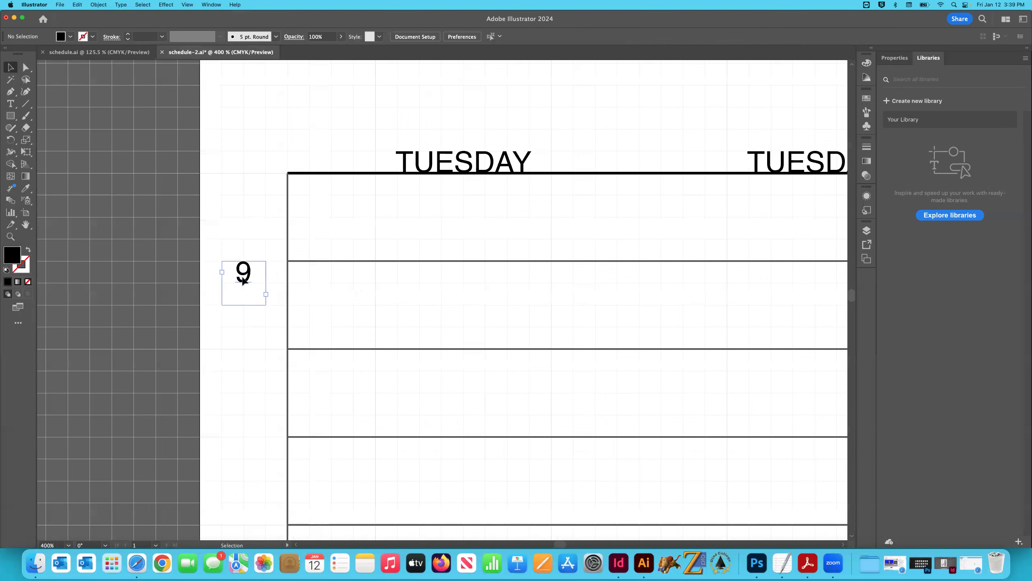
click(244, 306)
drag(244, 307, 248, 254)
click(240, 339)
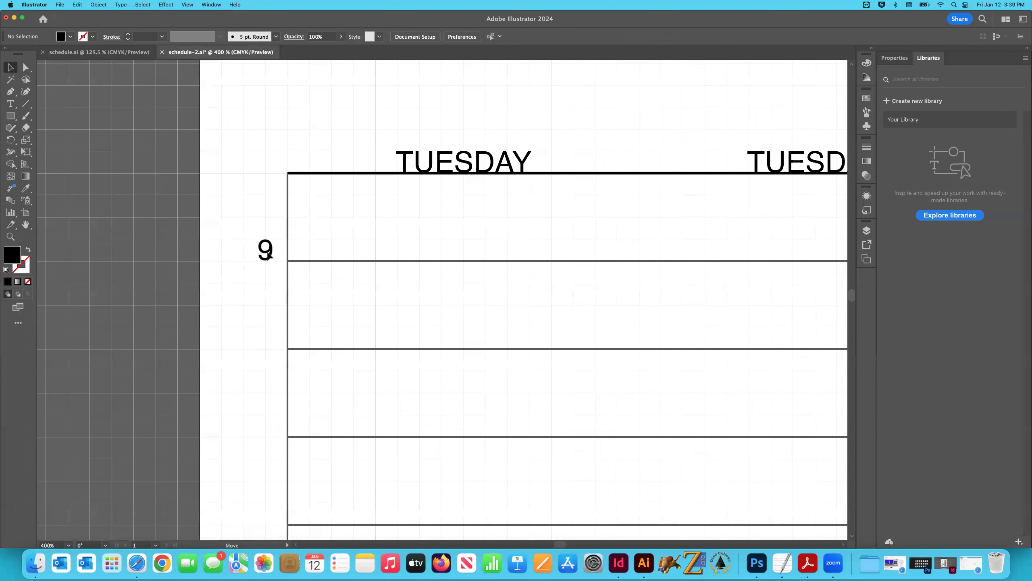
Duplicate the 9 label and place the copy in the left margin, resting level with the second thin row line
double_click(268, 254)
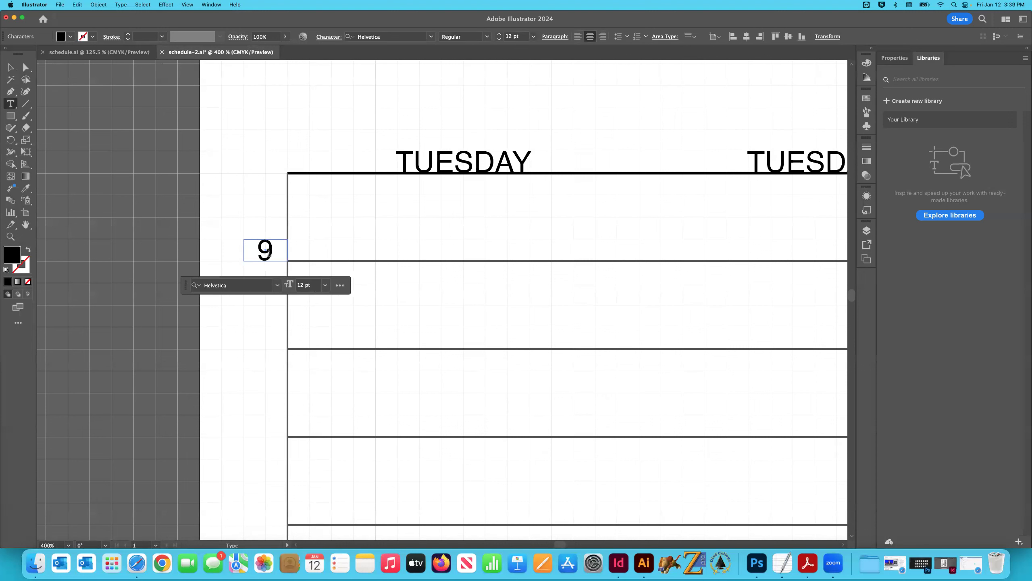
click(10, 67)
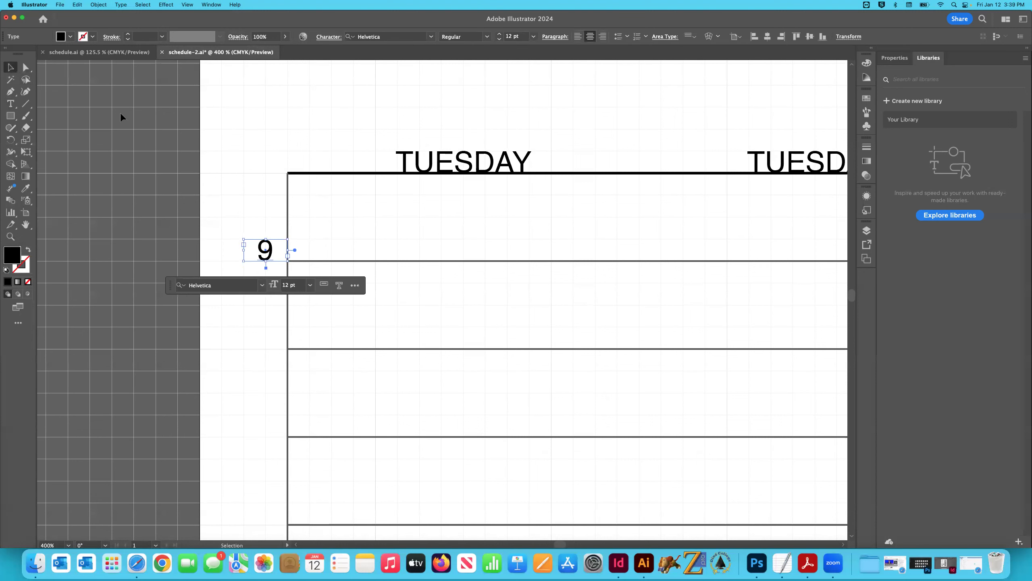
click(124, 113)
key(super+minus)
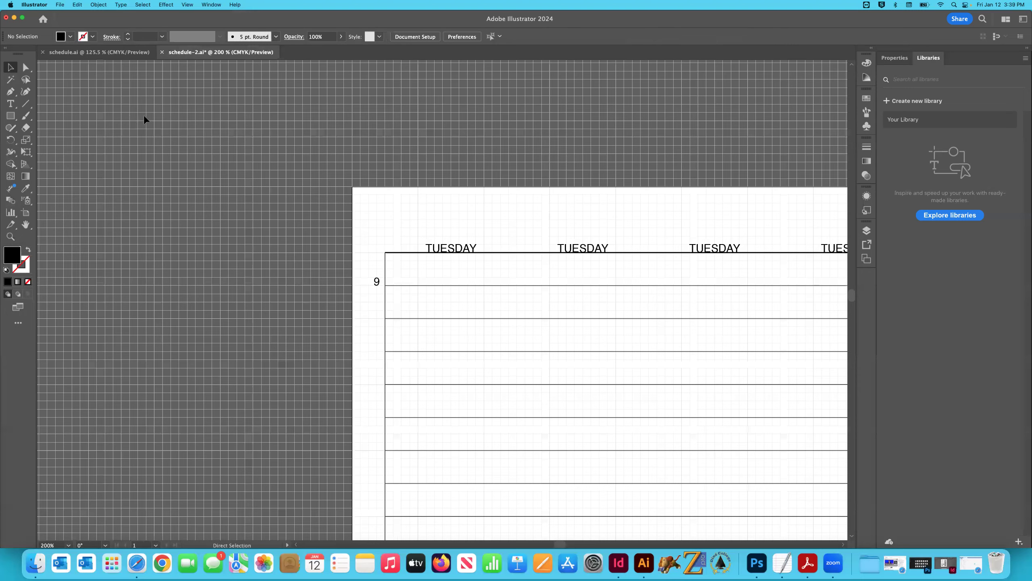
key(super+minus)
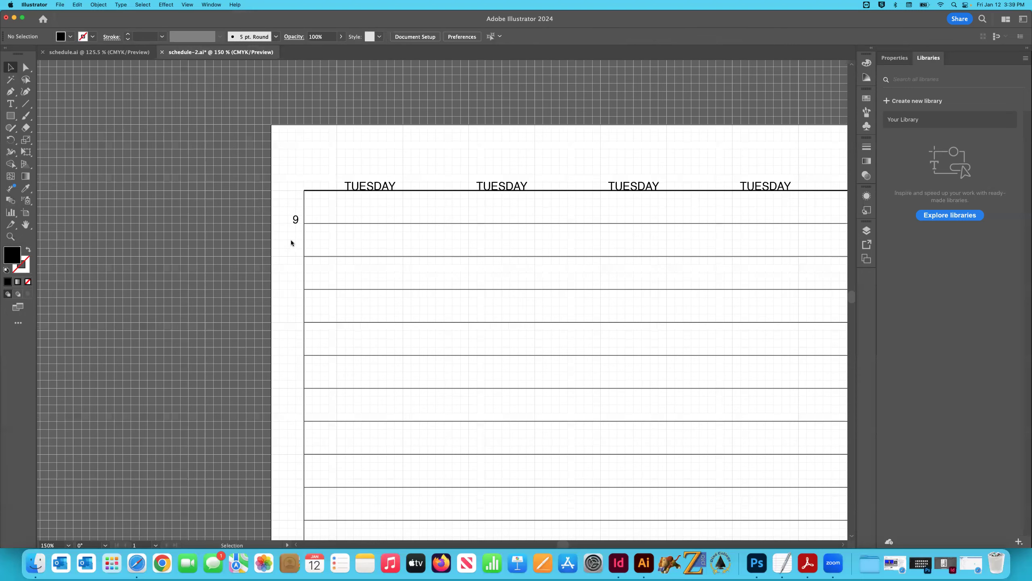
key(super+v)
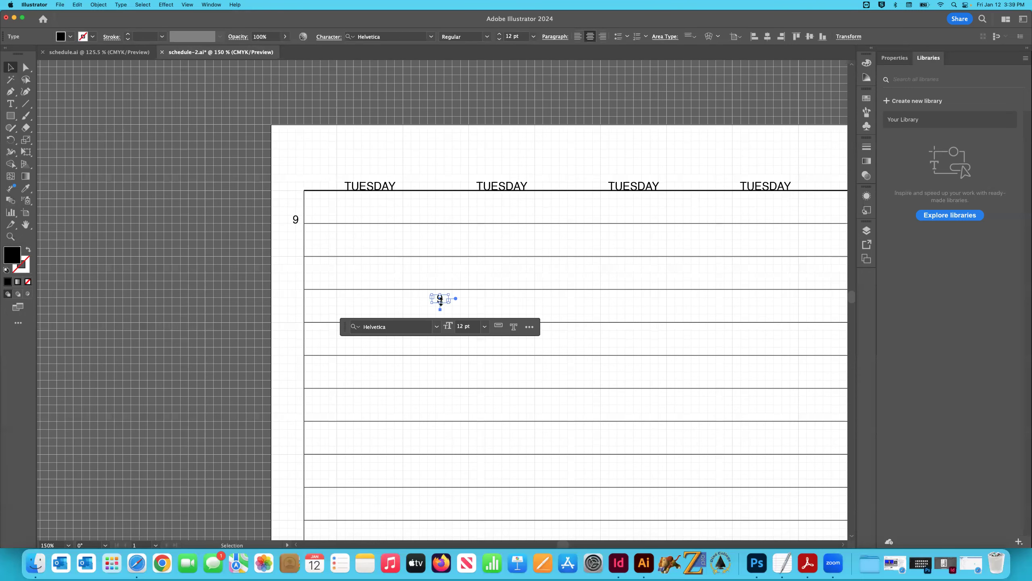
drag(440, 299, 296, 253)
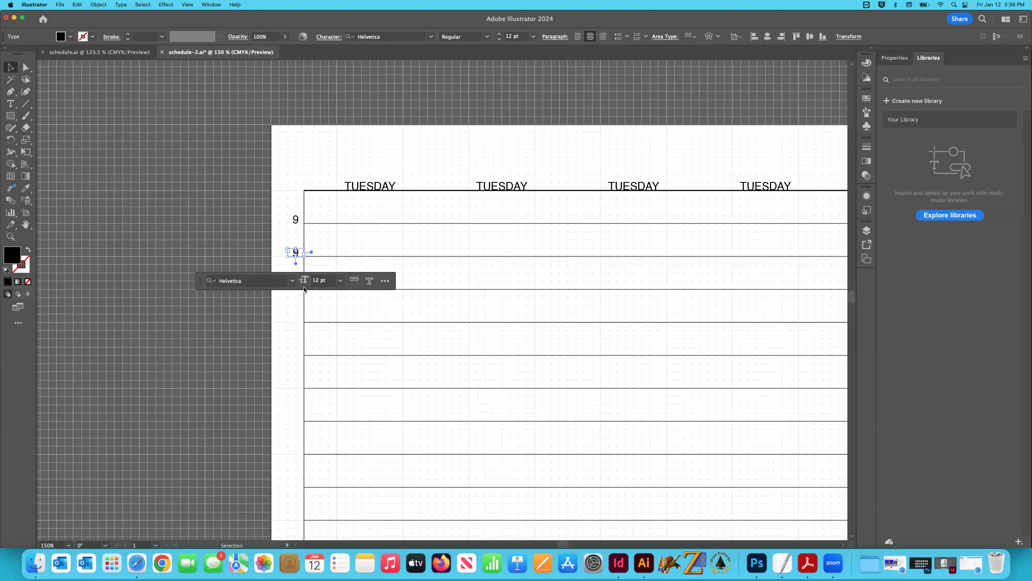
Paste further copies of the 9 label against the vertical line, level with the third to sixth thin row lines
key(super+v)
drag(440, 300, 298, 288)
key(super+v)
drag(440, 299, 296, 320)
key(super+v)
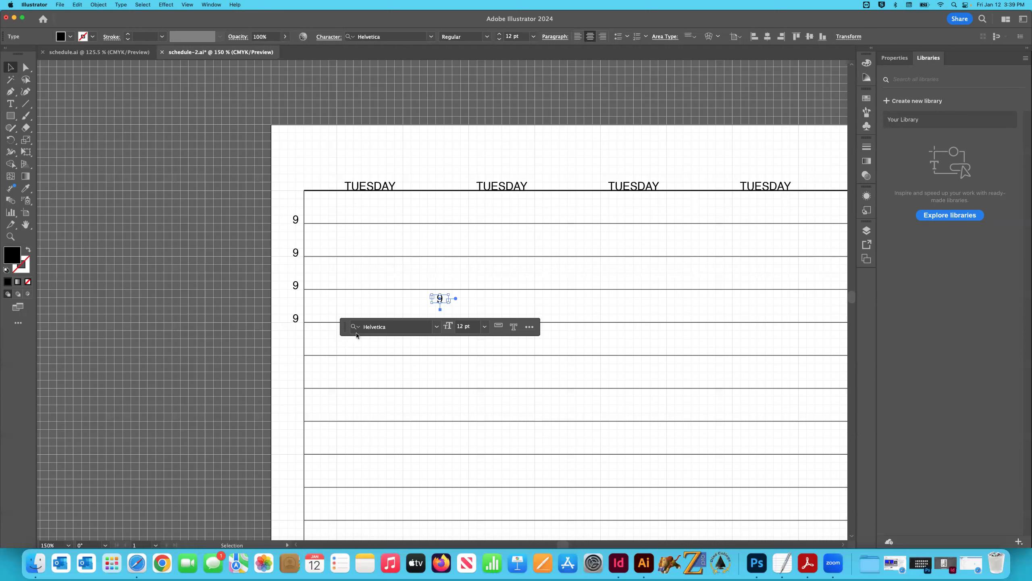
drag(444, 302, 301, 355)
key(super+z)
scroll(350, 339, down, 5)
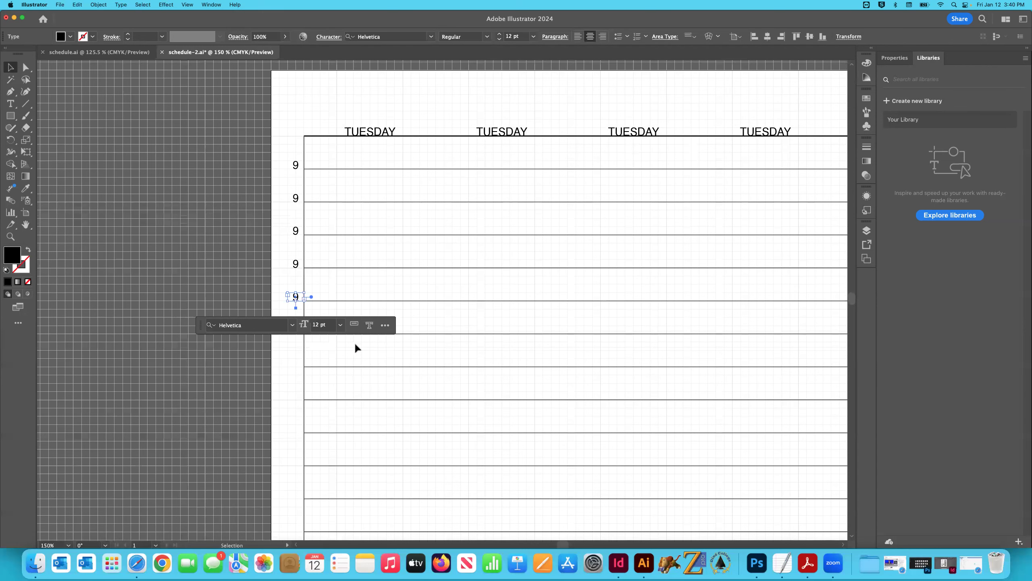
text(9)
drag(438, 298, 296, 318)
key(super+v)
drag(440, 296, 296, 342)
scroll(333, 350, down, 5)
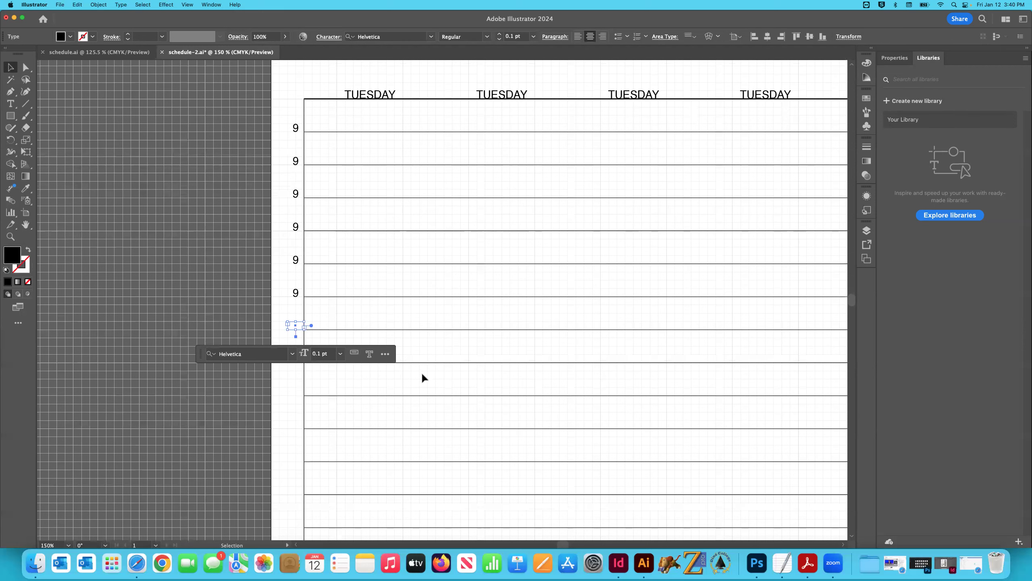
scroll(423, 372, down, 2)
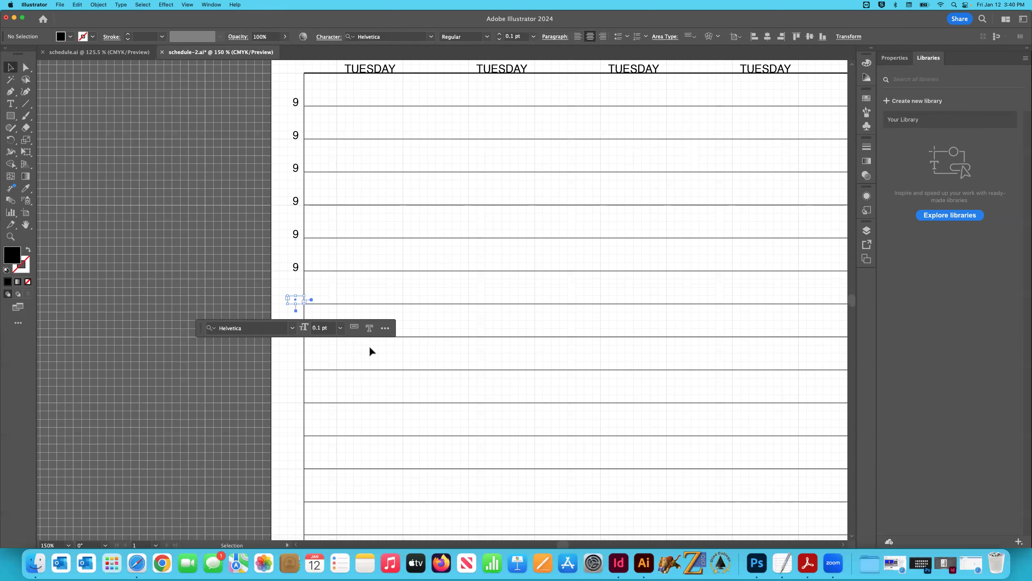
key(super+shift+period)
key(v)
click(236, 298)
drag(266, 289, 300, 317)
key(Delete)
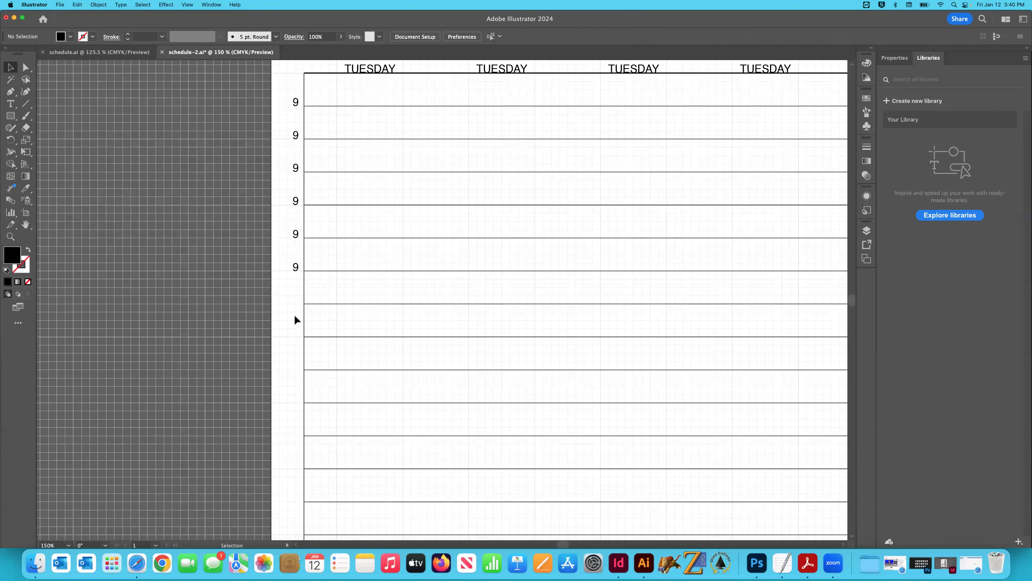
Paste three 9 labels against the vertical line, level with the seventh, eighth and ninth thin row lines
key(super+v)
click(412, 289)
drag(370, 324, 293, 300)
click(329, 285)
key(super+v)
drag(440, 300, 296, 334)
key(super+v)
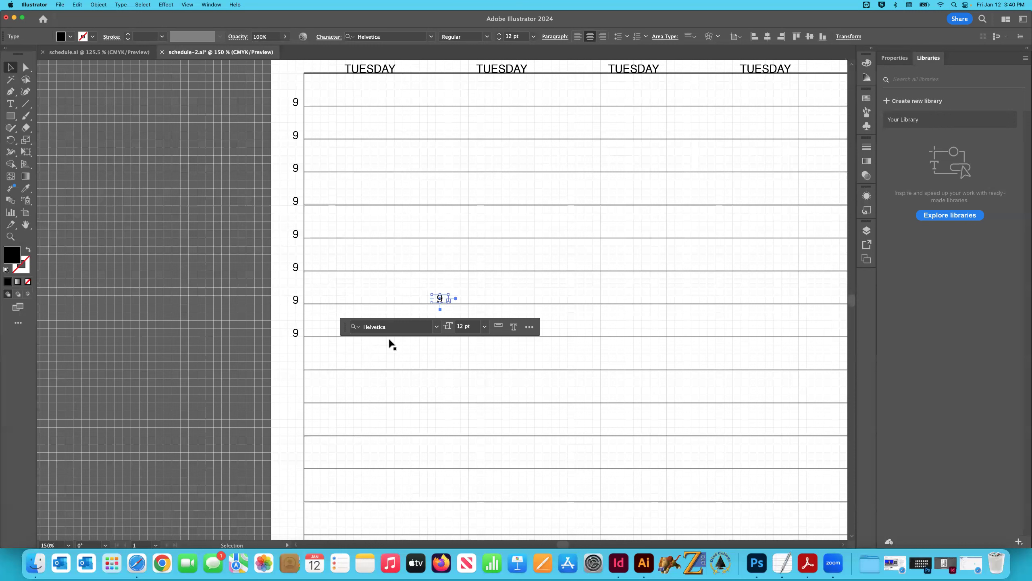
drag(437, 302, 296, 365)
Add two more copies of the 9 label in the left margin, at the tenth and eleventh thin row lines
key(super+v)
scroll(405, 356, down, 3)
click(442, 246)
click(398, 242)
drag(437, 245, 297, 342)
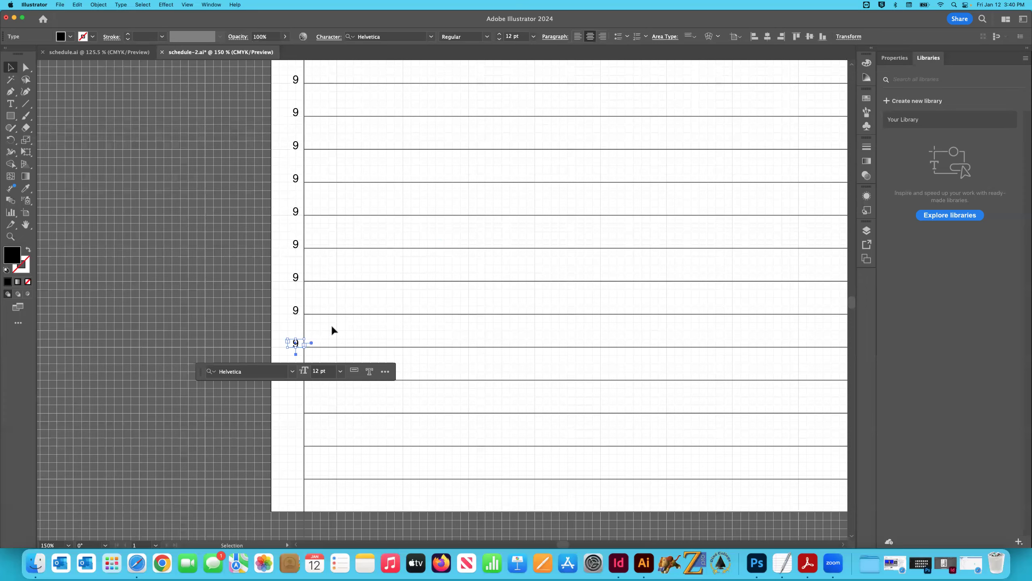
click(332, 330)
scroll(332, 330, down, 1)
scroll(355, 318, down, 2)
text(9)
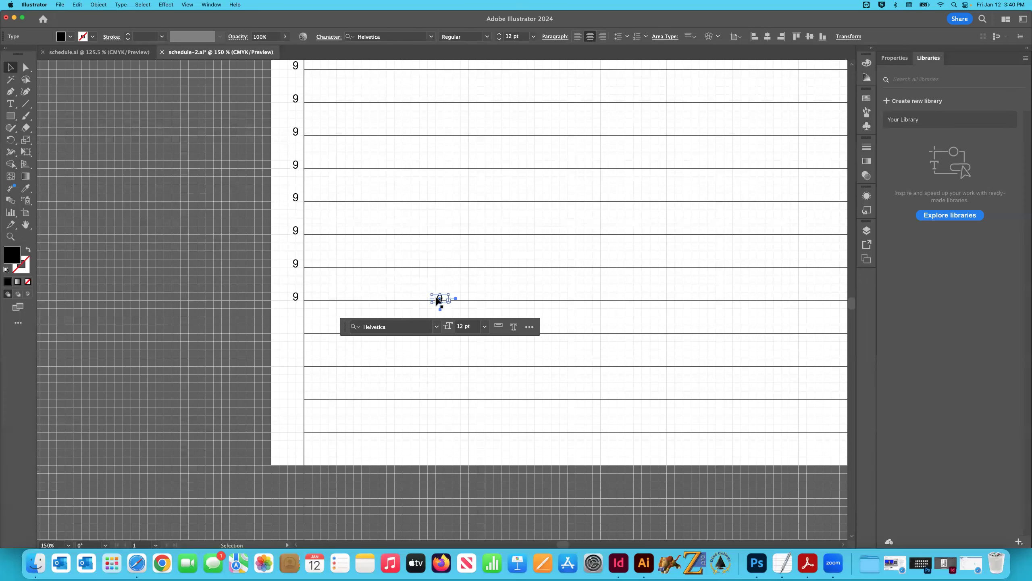
drag(436, 300, 300, 331)
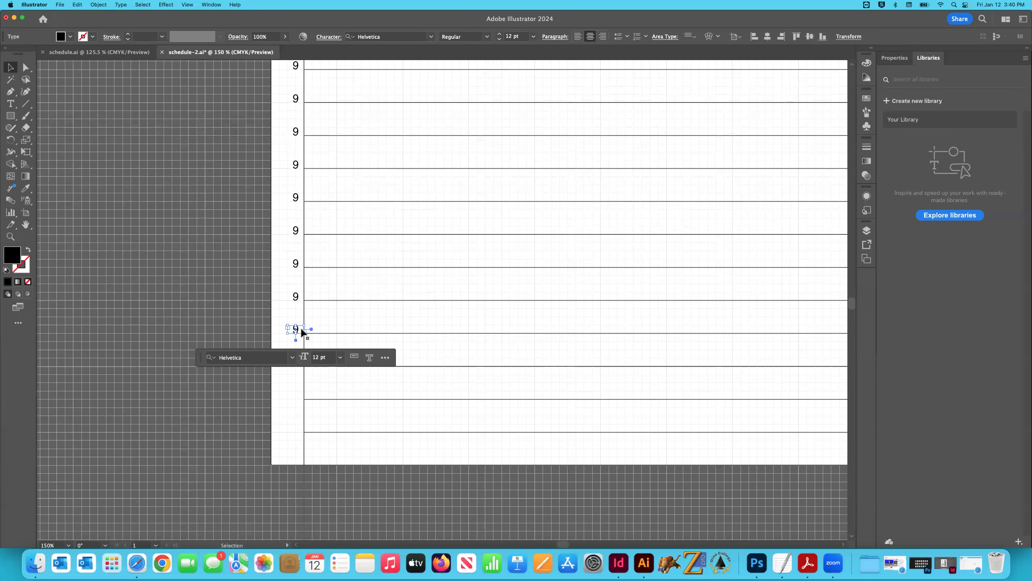
Complete the hour column with pasted 9 labels at the last three thin row lines
click(323, 317)
scroll(323, 317, down, 3)
key(super+v)
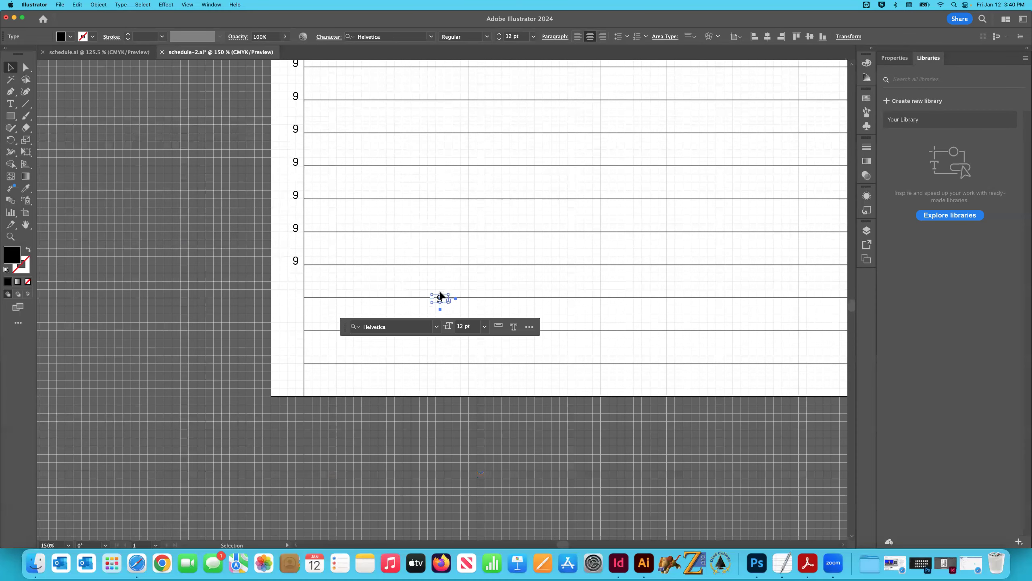
drag(439, 299, 295, 298)
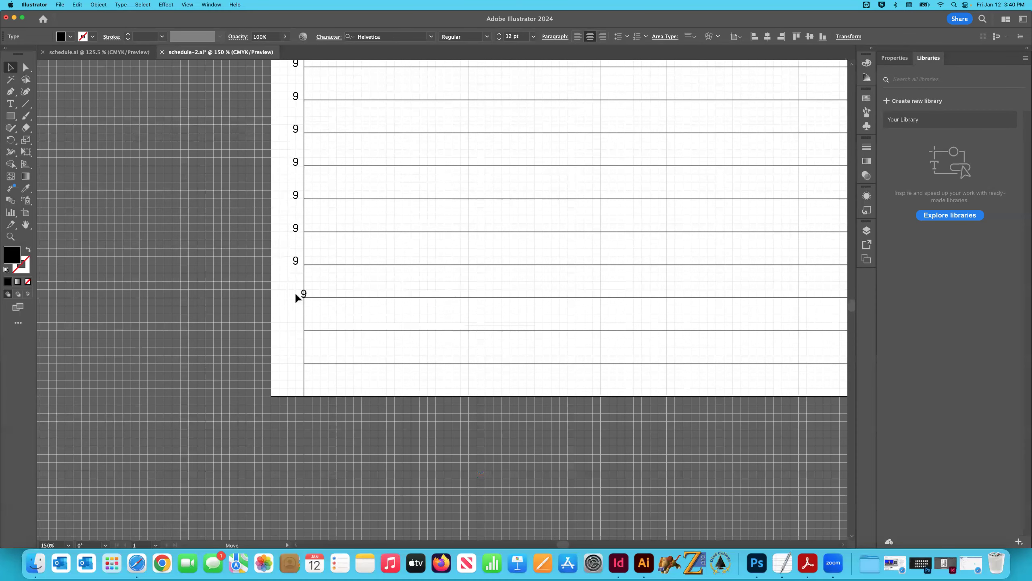
click(327, 281)
scroll(327, 281, down, 3)
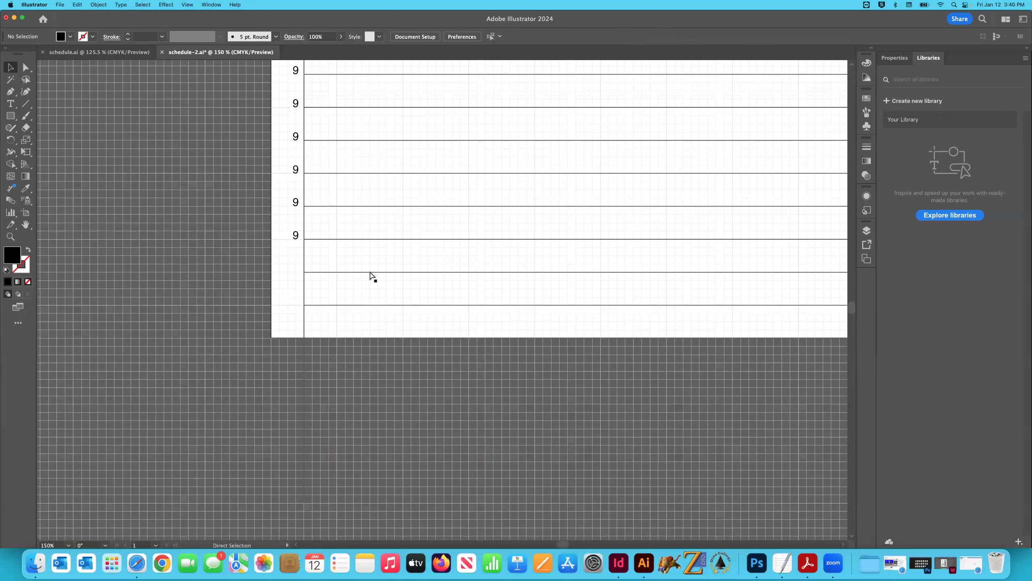
key(super+v)
drag(433, 294, 296, 269)
click(383, 277)
key(super+v)
drag(442, 301, 303, 310)
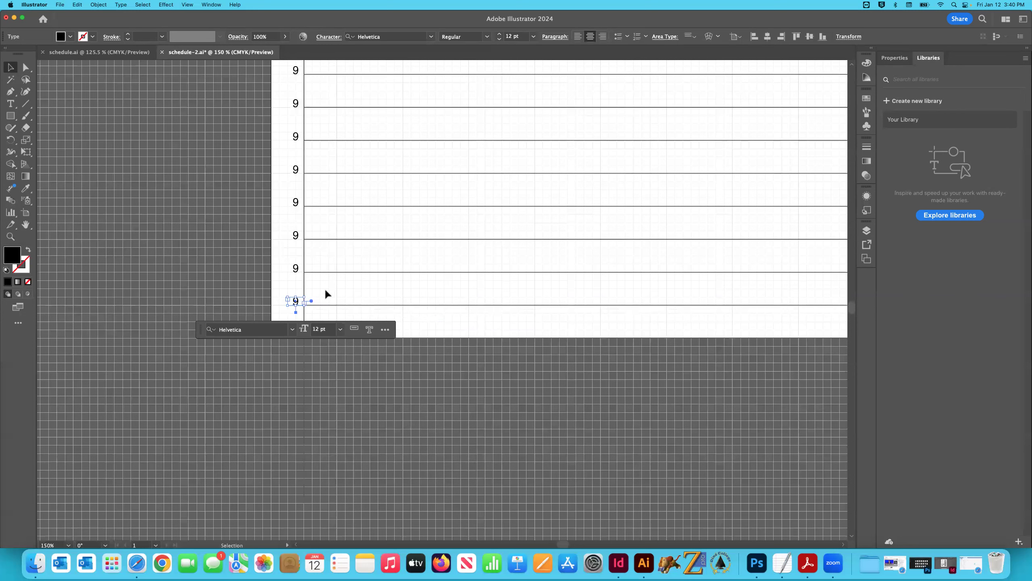
click(340, 320)
Shorten the vertical line by moving only its lower anchor point up to the left end of the last row line
key(super+minus)
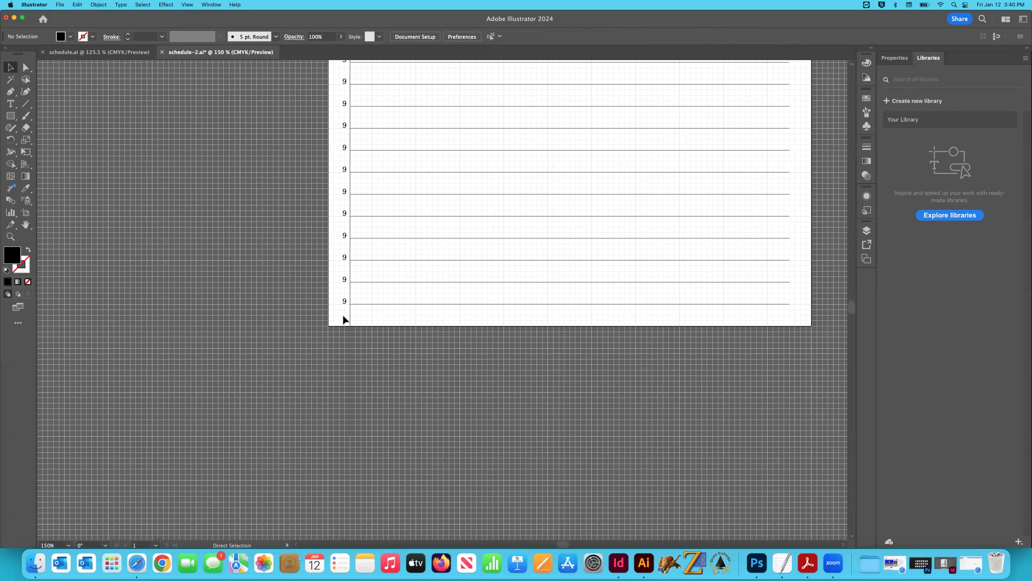
key(super+minus)
key(super+minus)
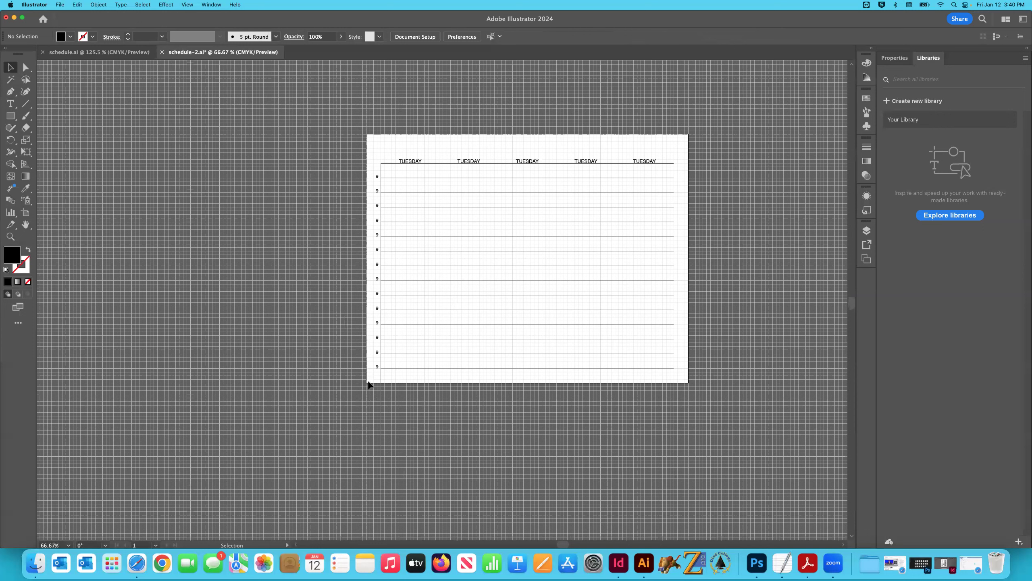
drag(391, 417, 351, 354)
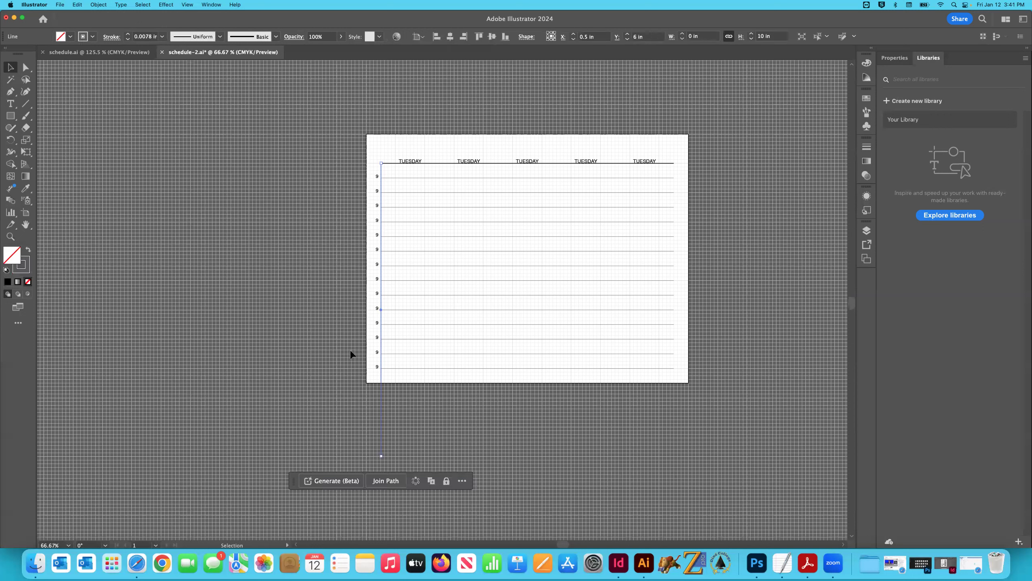
click(205, 219)
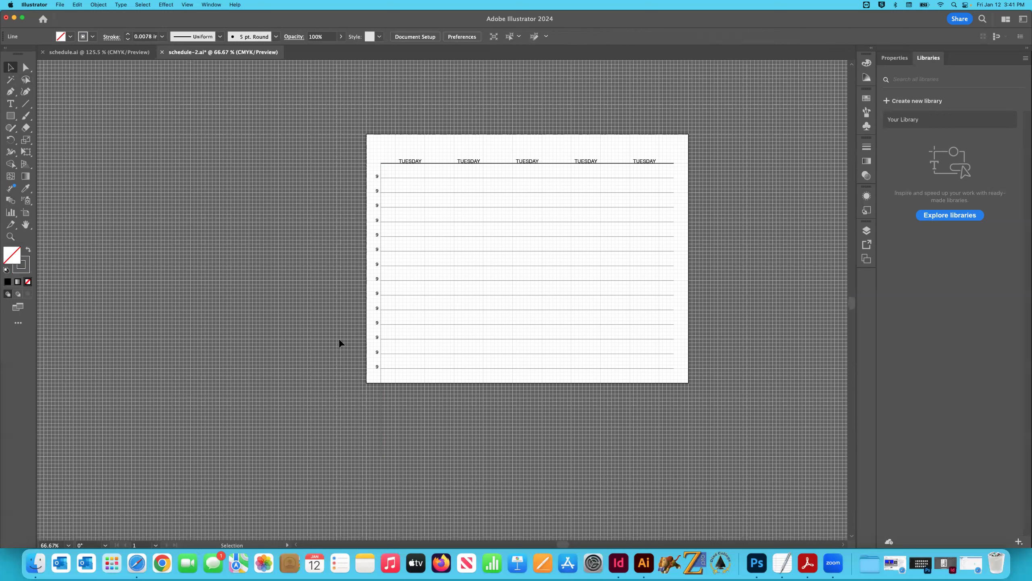
drag(410, 393, 412, 397)
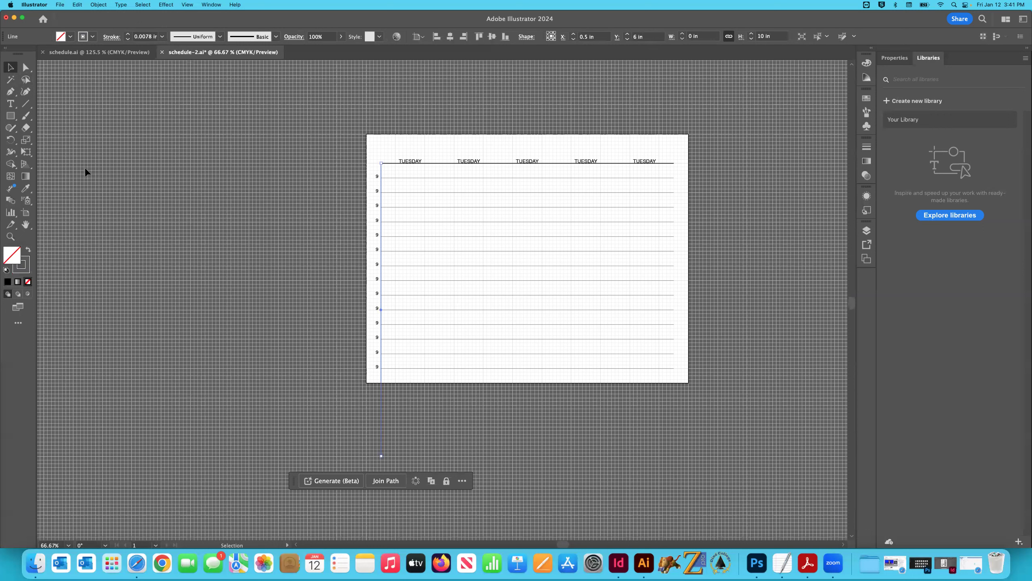
click(26, 67)
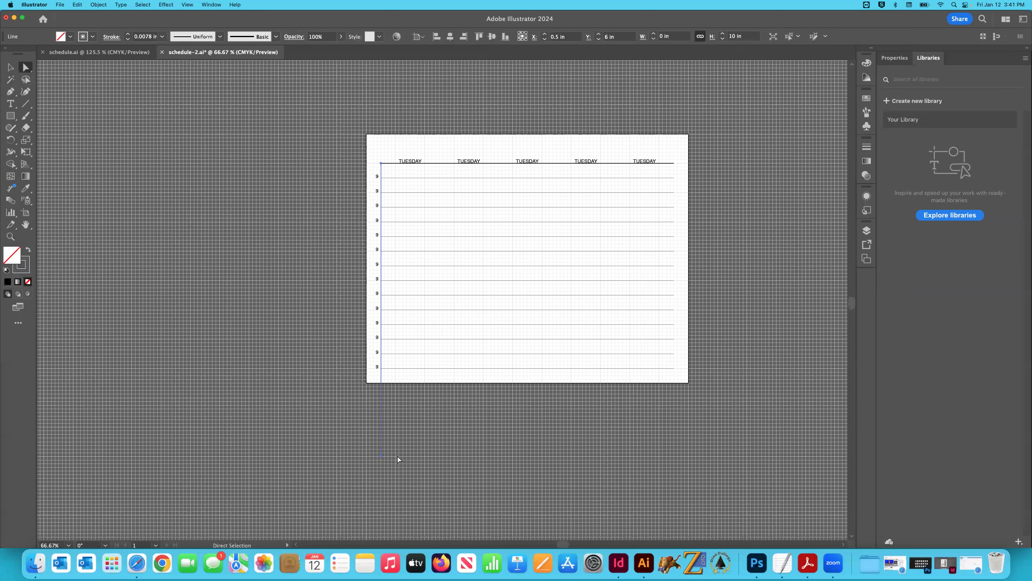
drag(381, 456, 382, 368)
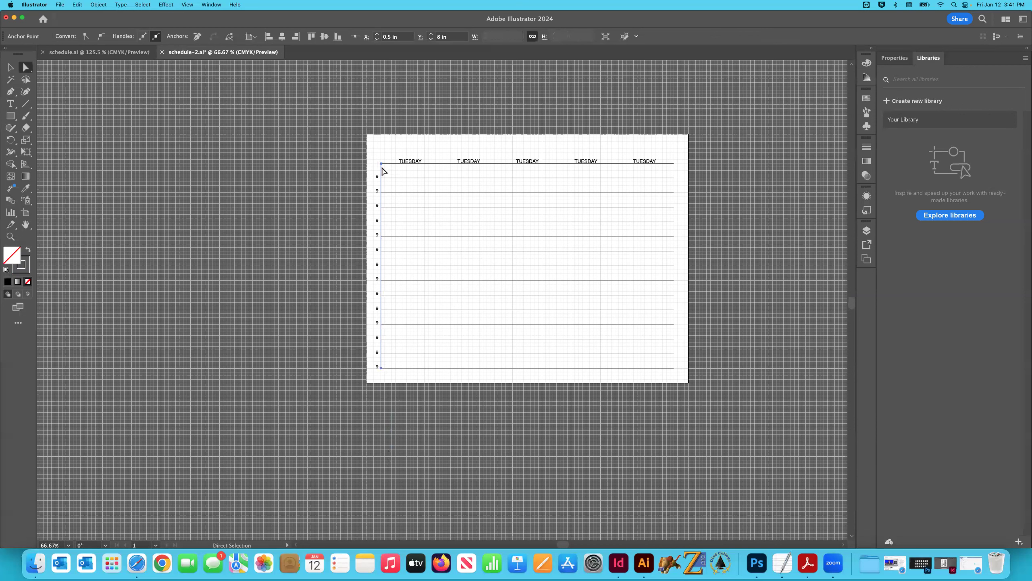
click(376, 196)
click(375, 194)
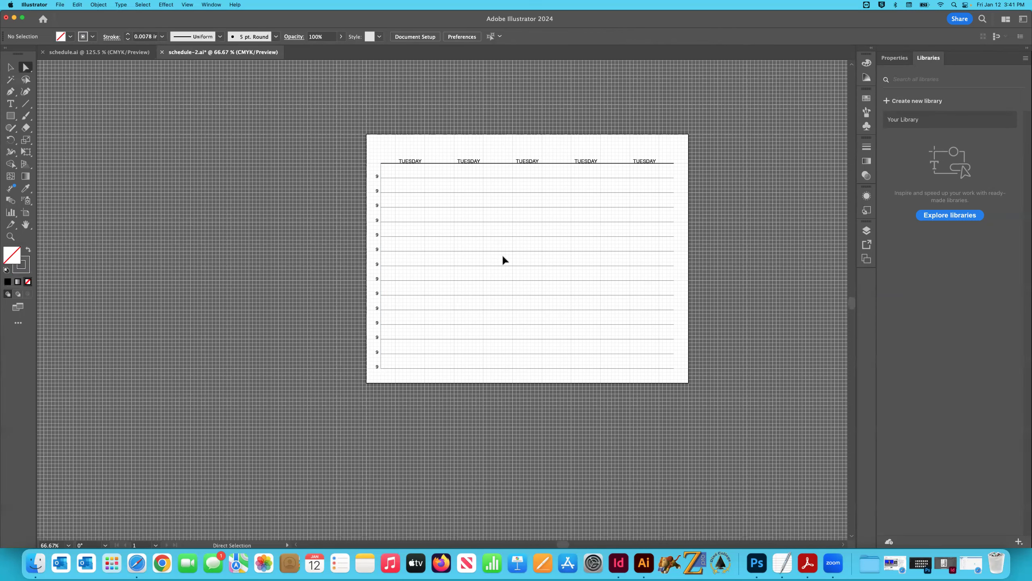
Save the changes to the schedule-2.ai document
key(super+0)
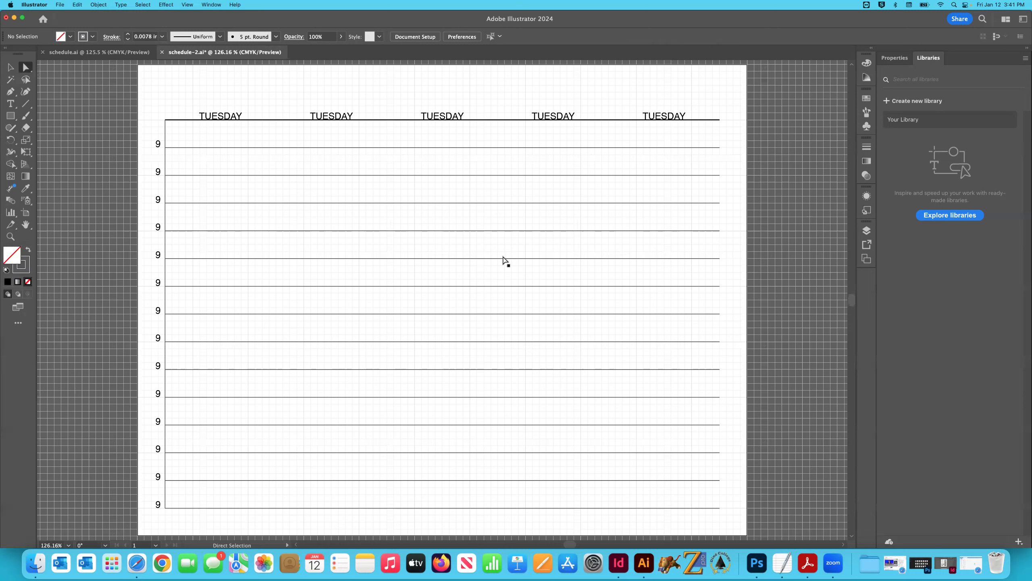
key(super)
key(super+s)
Change the second hour label in the left margin to 10
key(v)
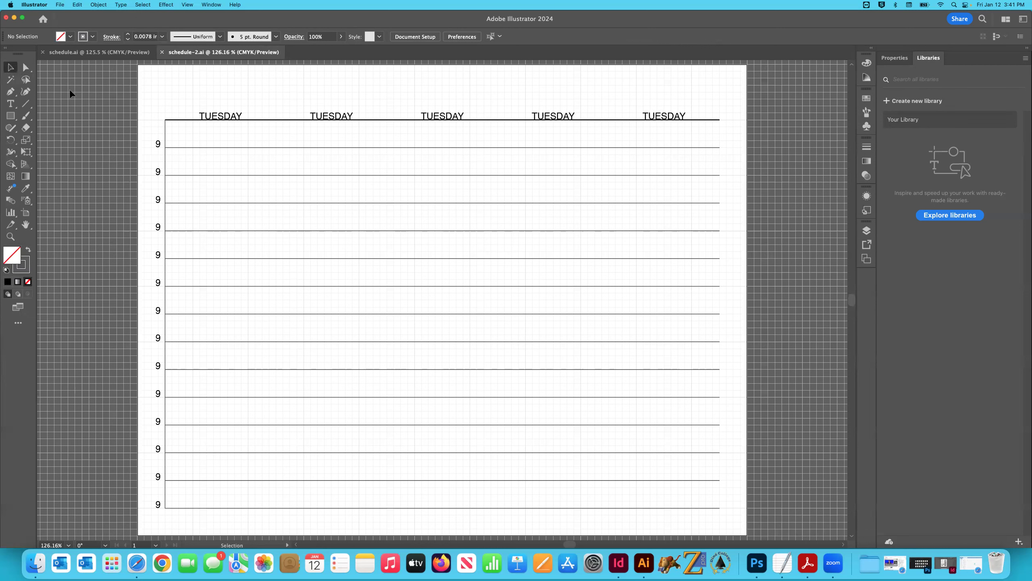
click(159, 175)
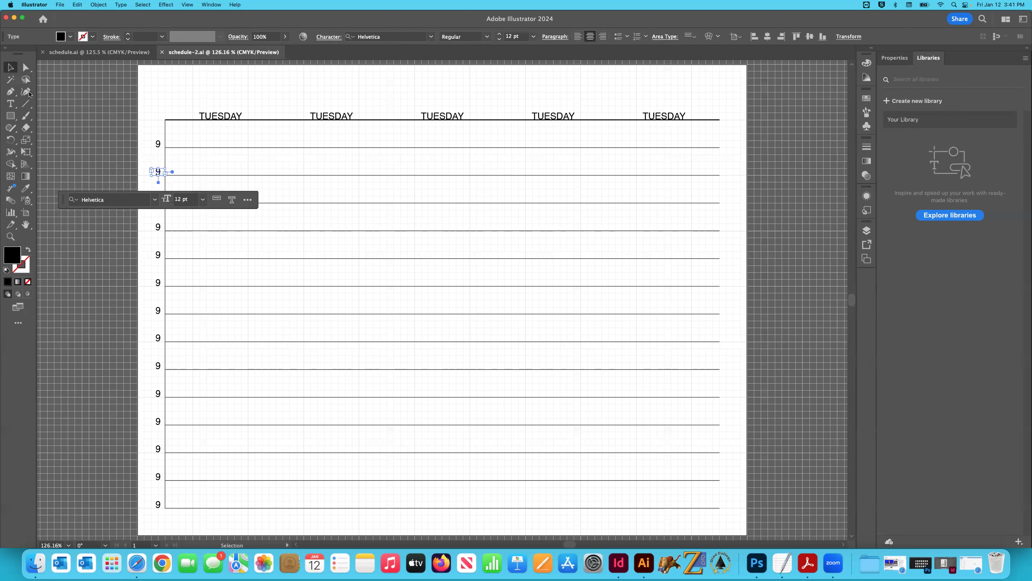
click(113, 119)
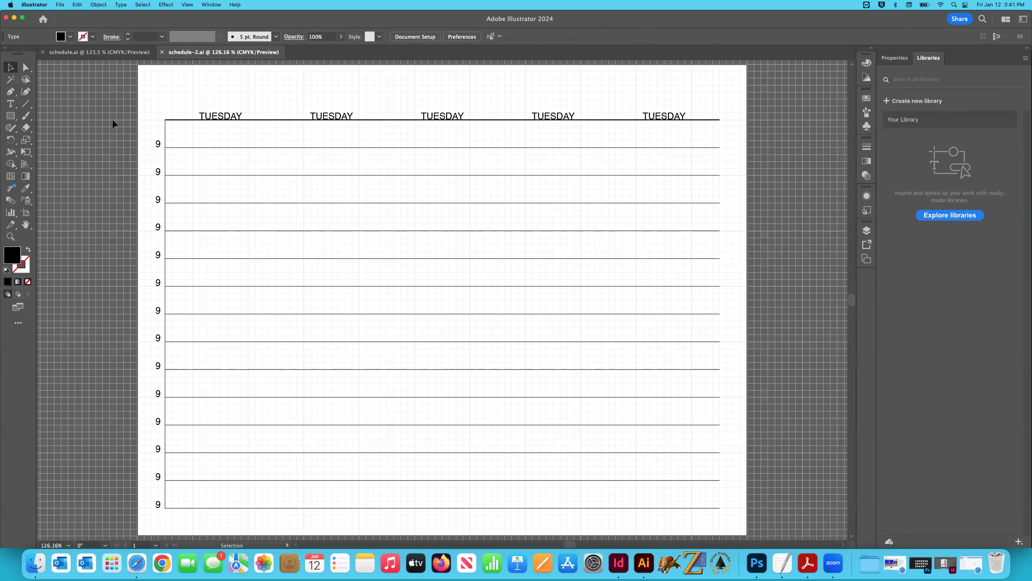
double_click(159, 172)
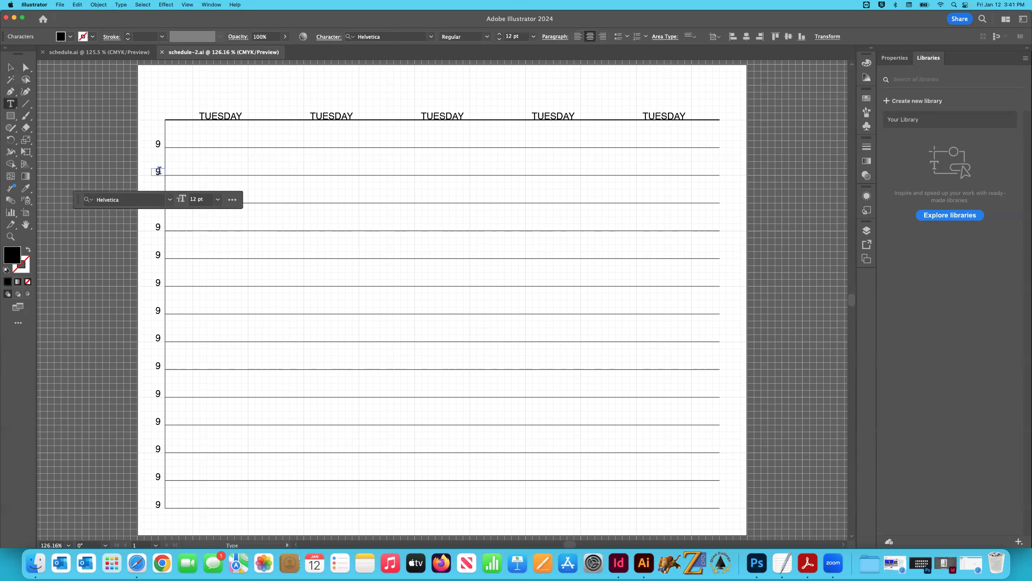
double_click(158, 171)
text(10)
click(11, 68)
click(116, 170)
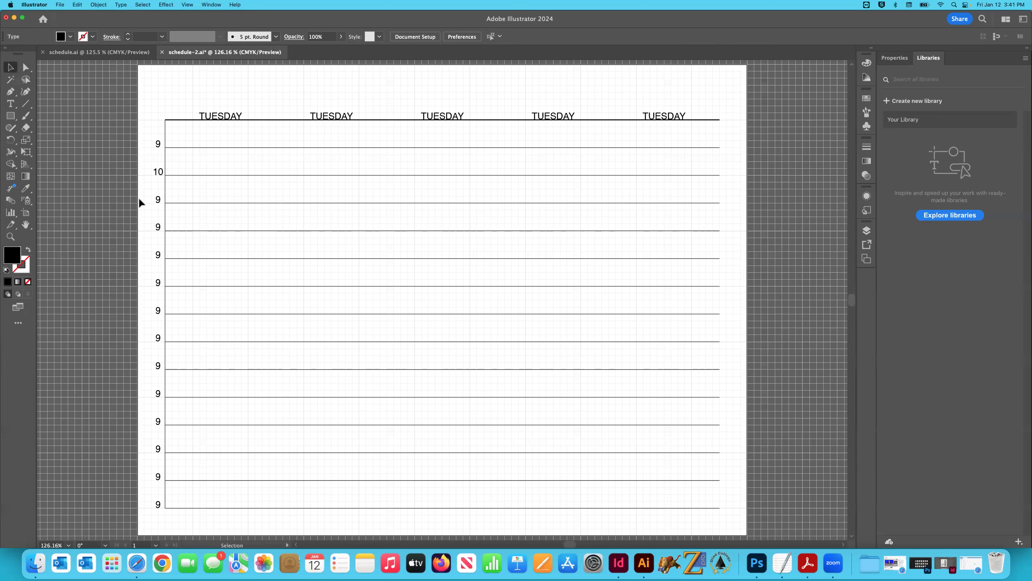
Change the third hour label in the left margin to 11
double_click(159, 201)
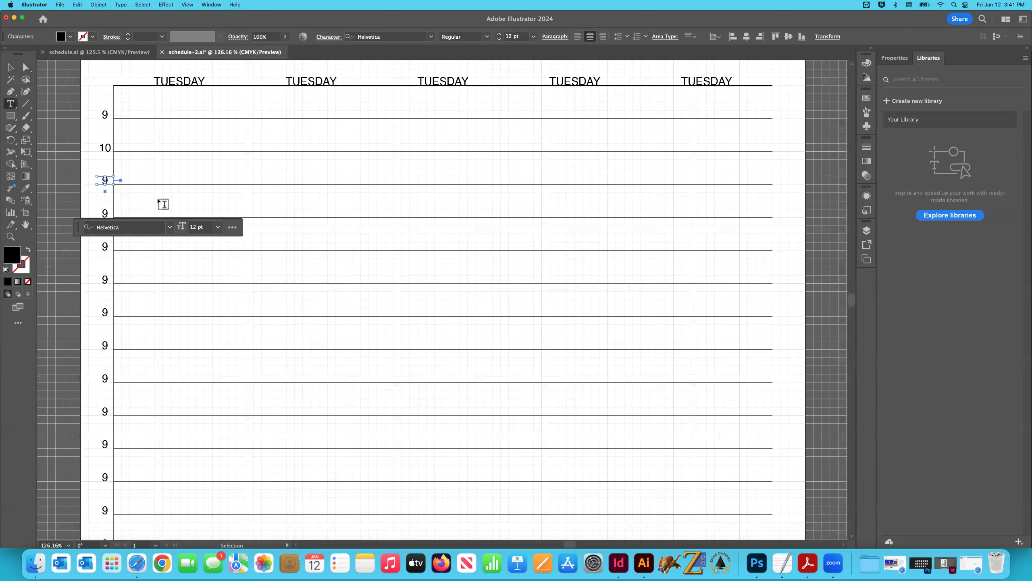
key(super+equal)
key(super+equal)
key(super+equal)
scroll(127, 171, left, 10)
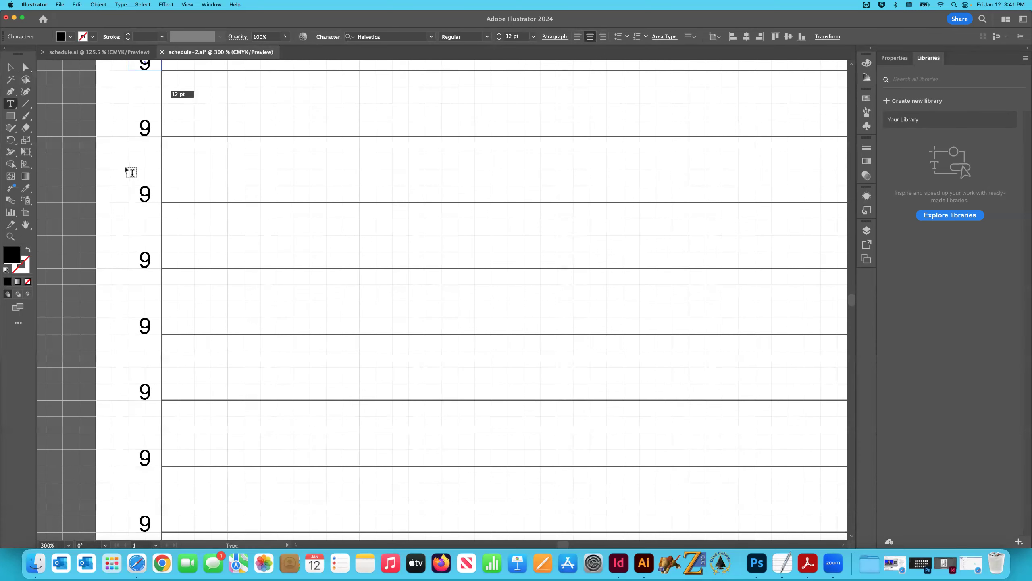
scroll(130, 172, up, 2)
scroll(130, 172, up, 1)
key(Escape)
double_click(278, 283)
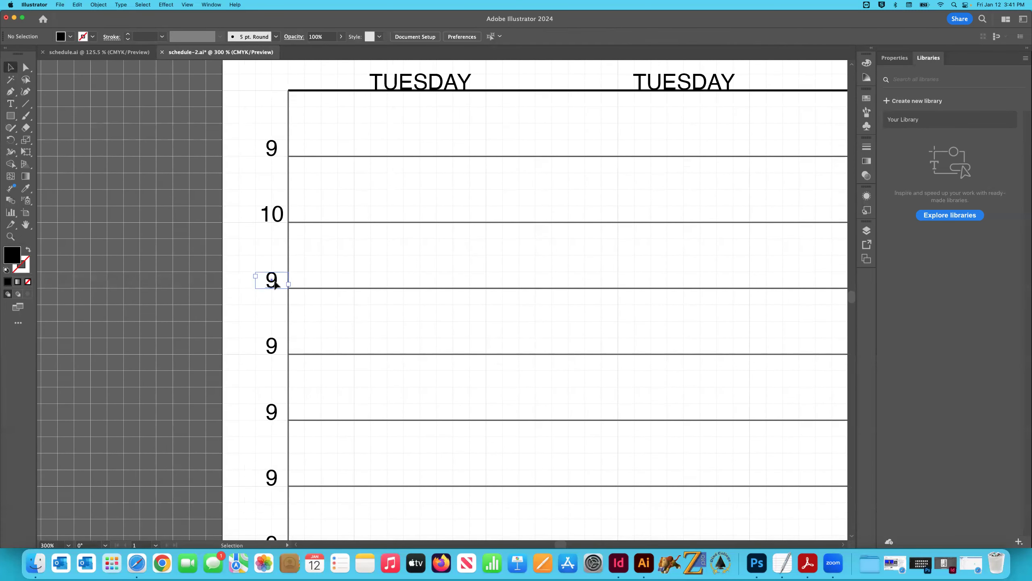
double_click(286, 280)
text(11)
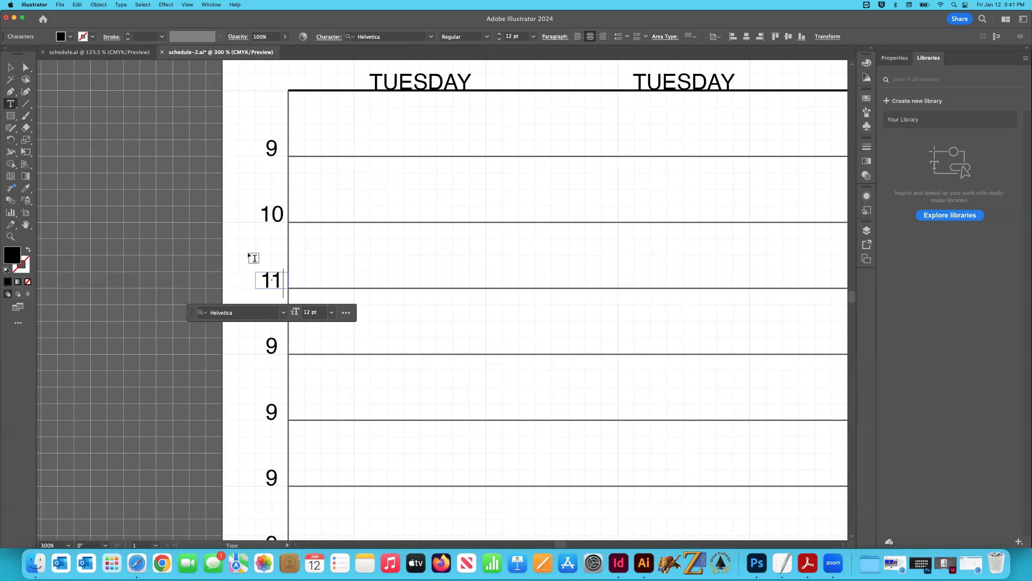
key(Escape)
click(144, 141)
Change the fourth hour label, directly below 11, to 12
scroll(183, 178, down, 2)
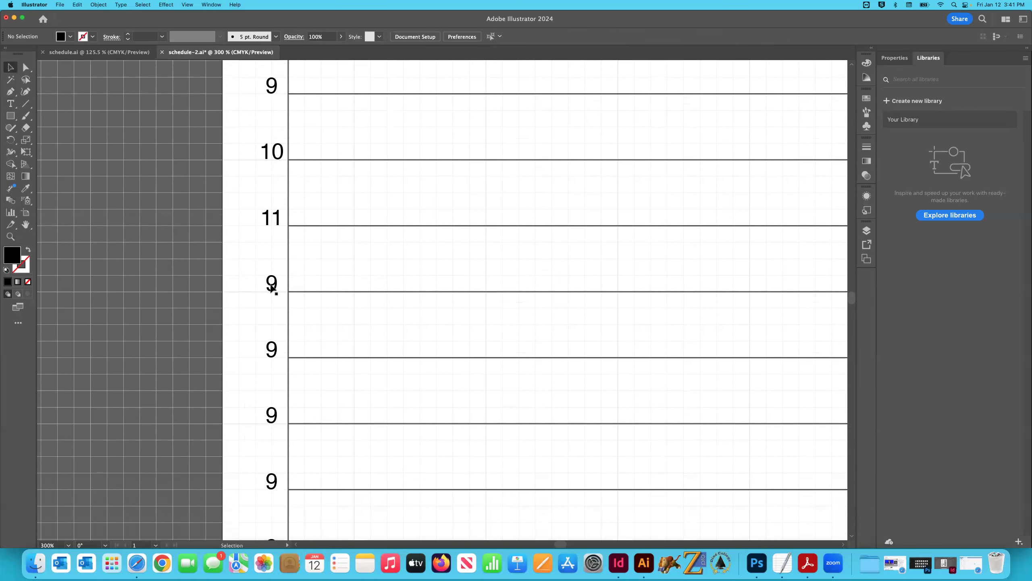
double_click(272, 285)
double_click(268, 282)
text(12)
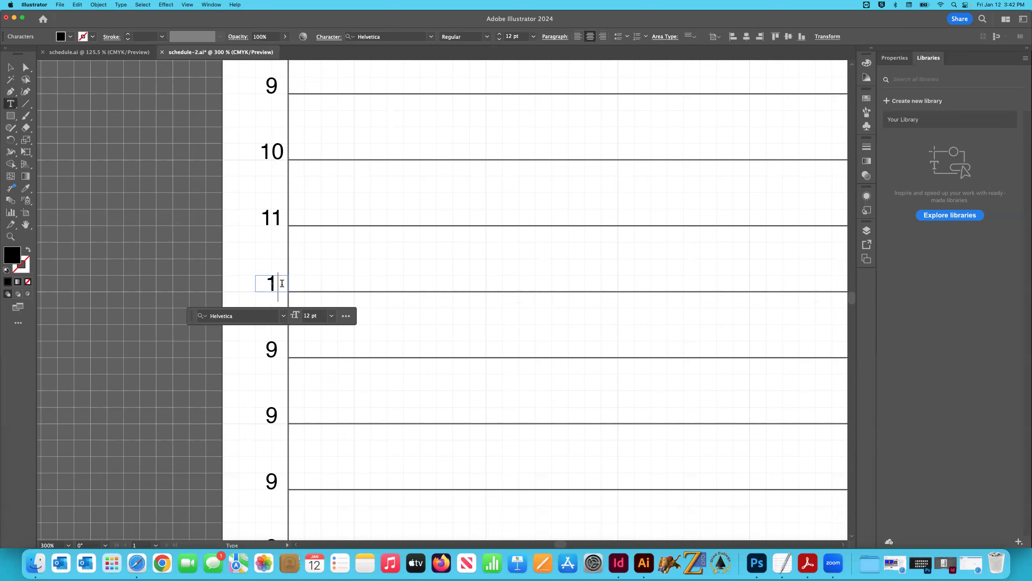
click(8, 68)
click(189, 173)
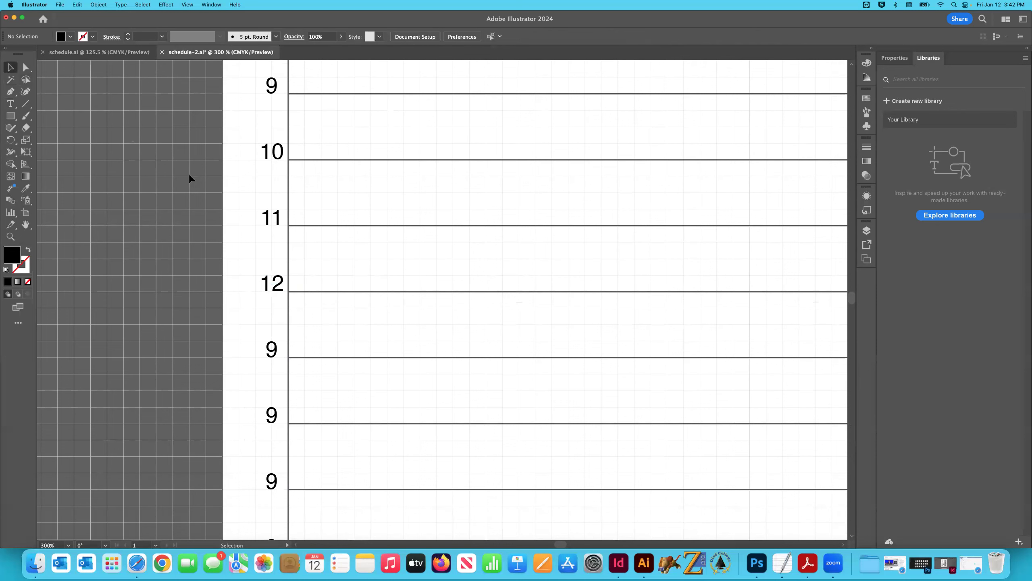
Change the fifth hour label, directly below 12, to 13
scroll(188, 173, down, 2)
double_click(283, 289)
double_click(283, 286)
text(13)
click(9, 67)
click(166, 140)
Change the sixth hour label, directly below 13, to 14
scroll(195, 156, down, 2)
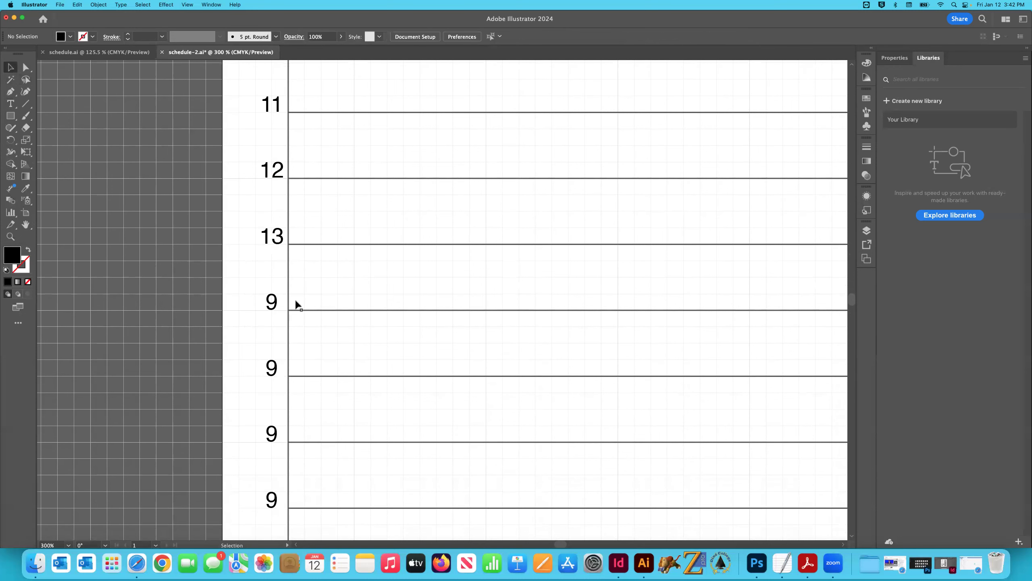
double_click(265, 300)
double_click(265, 300)
text(14)
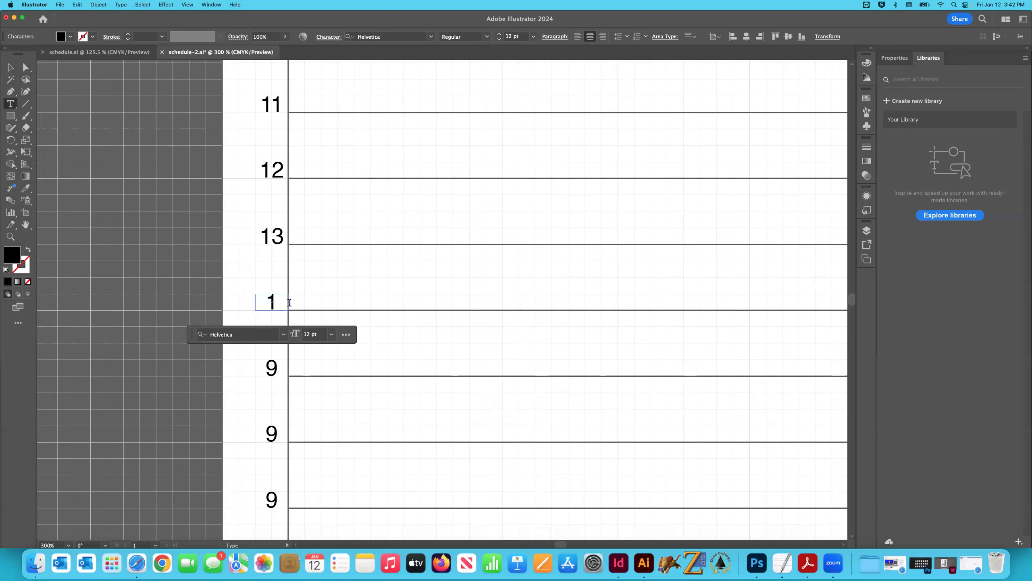
click(10, 67)
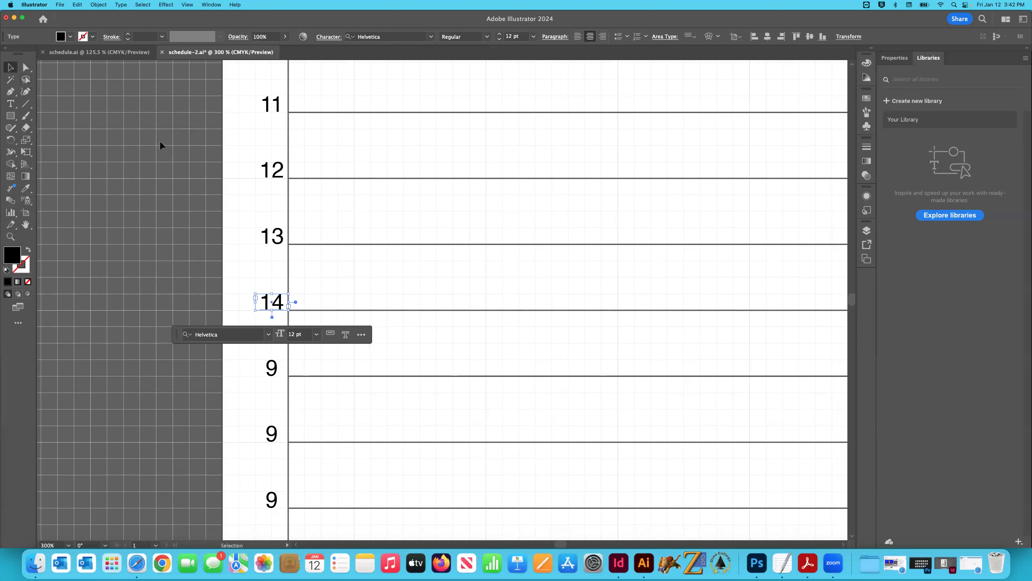
click(159, 141)
Change the seventh hour label, directly below 14, to 15
scroll(241, 256, down, 2)
double_click(267, 287)
double_click(269, 286)
text(15)
click(10, 68)
click(214, 191)
Change the eighth hour label, directly below 15, to 16
scroll(269, 258, down, 2)
double_click(276, 283)
double_click(286, 280)
text(16)
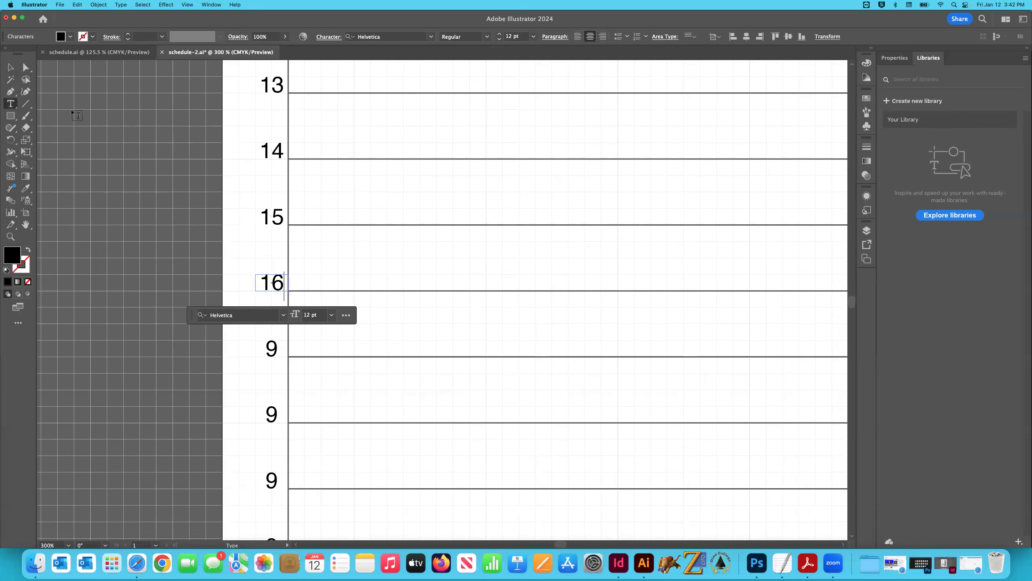
click(10, 67)
click(147, 149)
Change the ninth hour label, directly below 16, to 17
scroll(272, 275, down, 2)
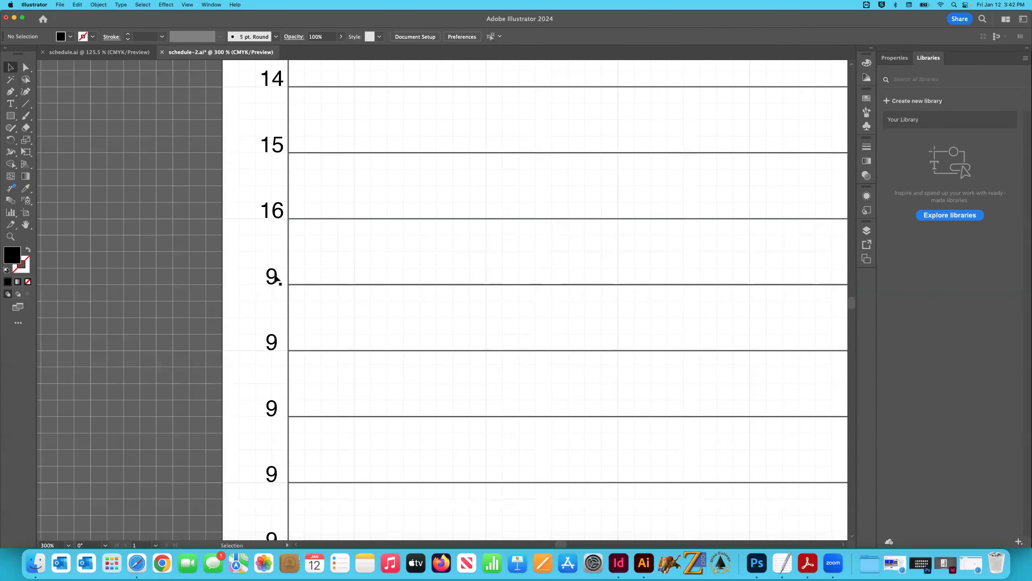
double_click(274, 276)
double_click(284, 275)
text(17)
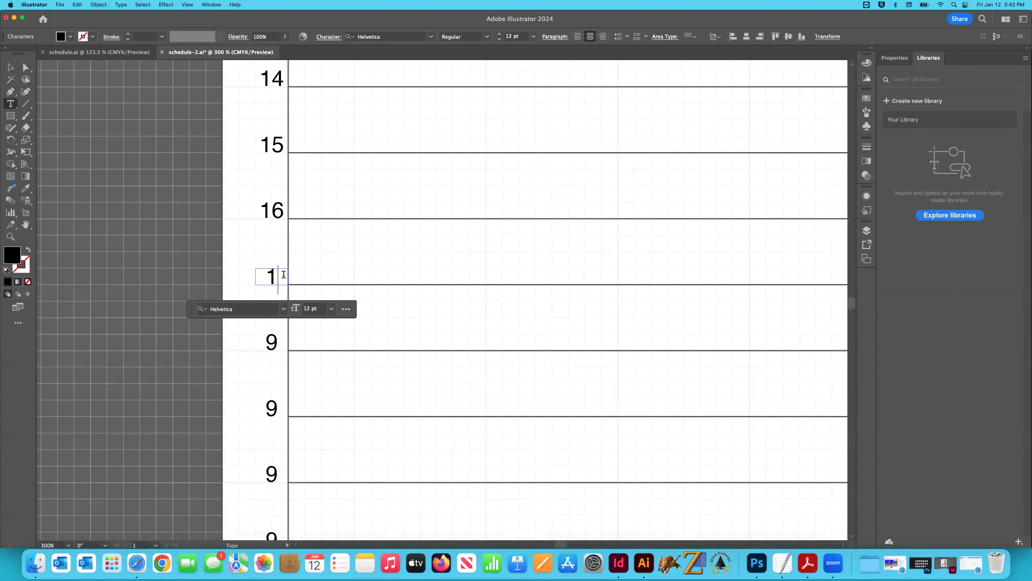
click(10, 67)
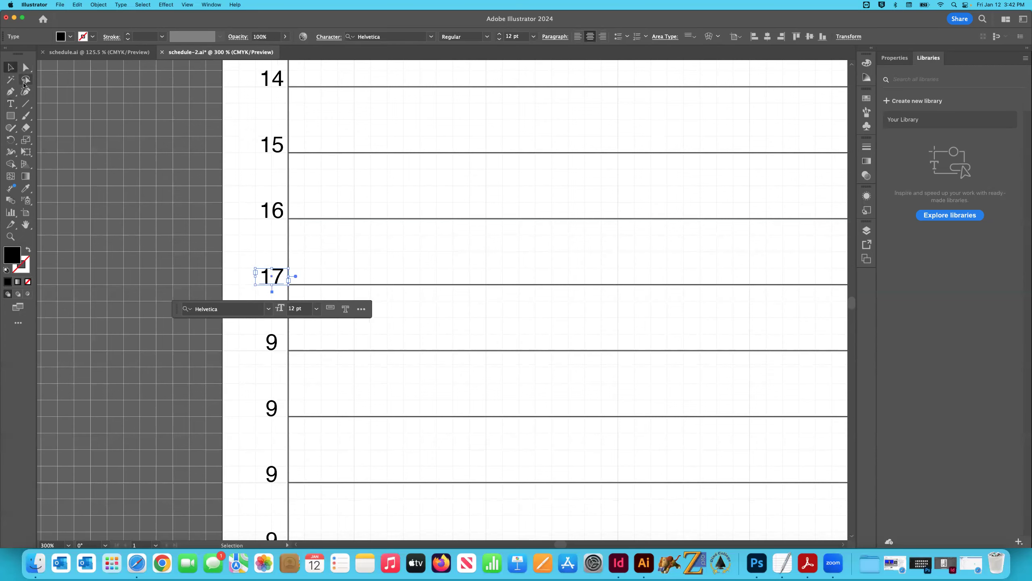
Switch the afternoon to 12-hour numbering by changing the hour label below 12 to 1
scroll(172, 174, up, 5)
scroll(171, 176, up, 3)
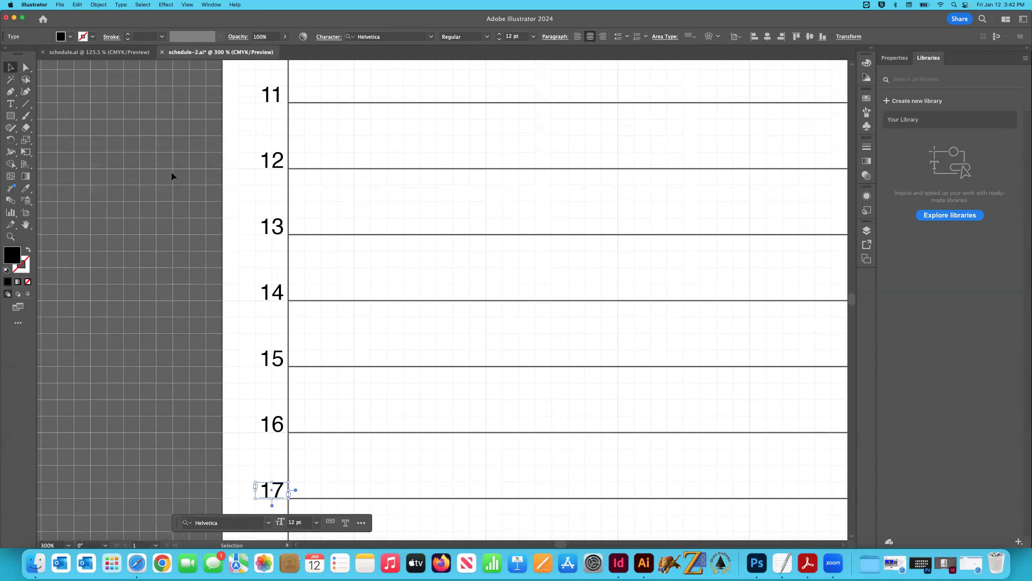
scroll(244, 241, up, 10)
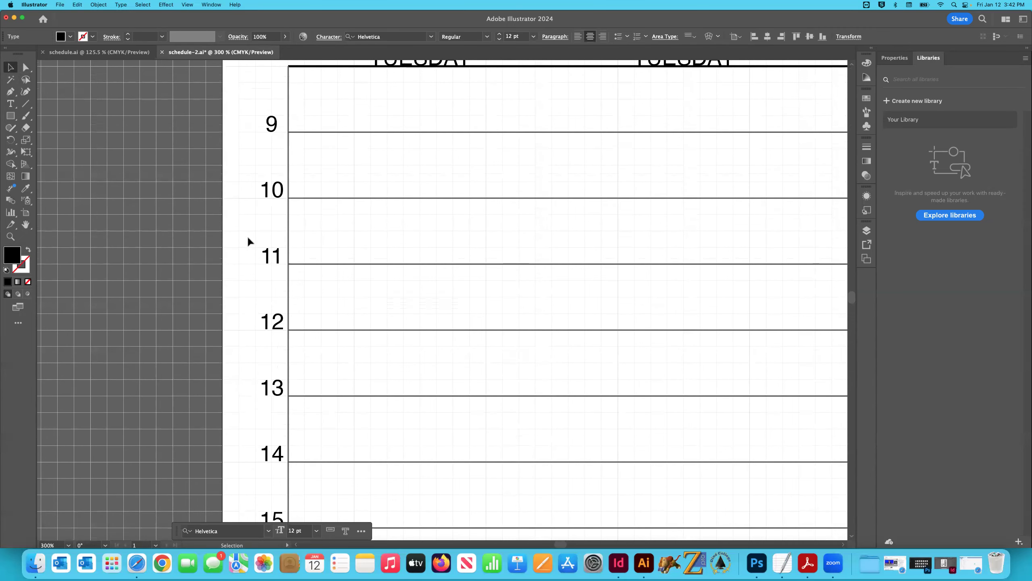
scroll(248, 239, down, 5)
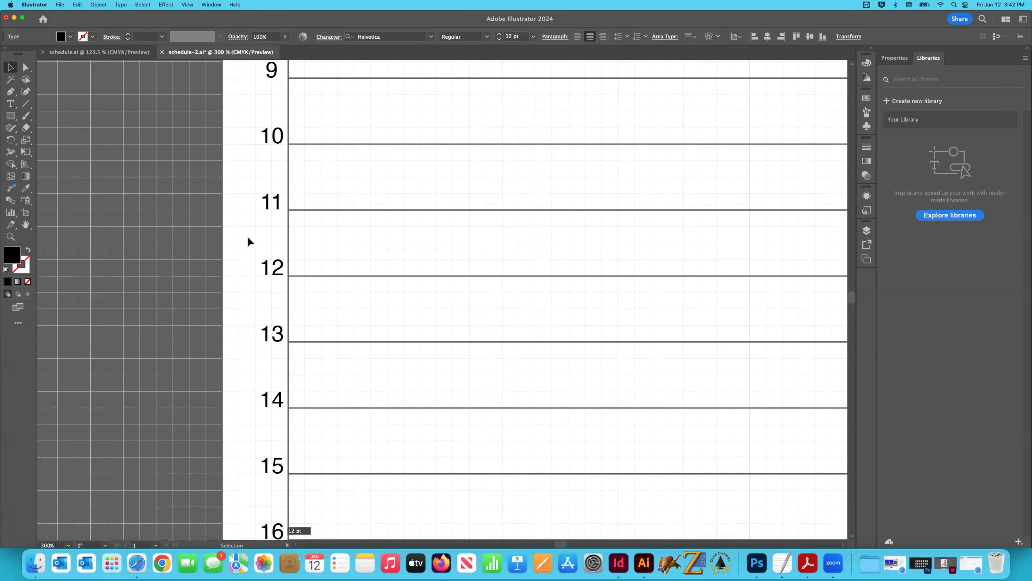
scroll(316, 221, up, 3)
scroll(292, 194, down, 6)
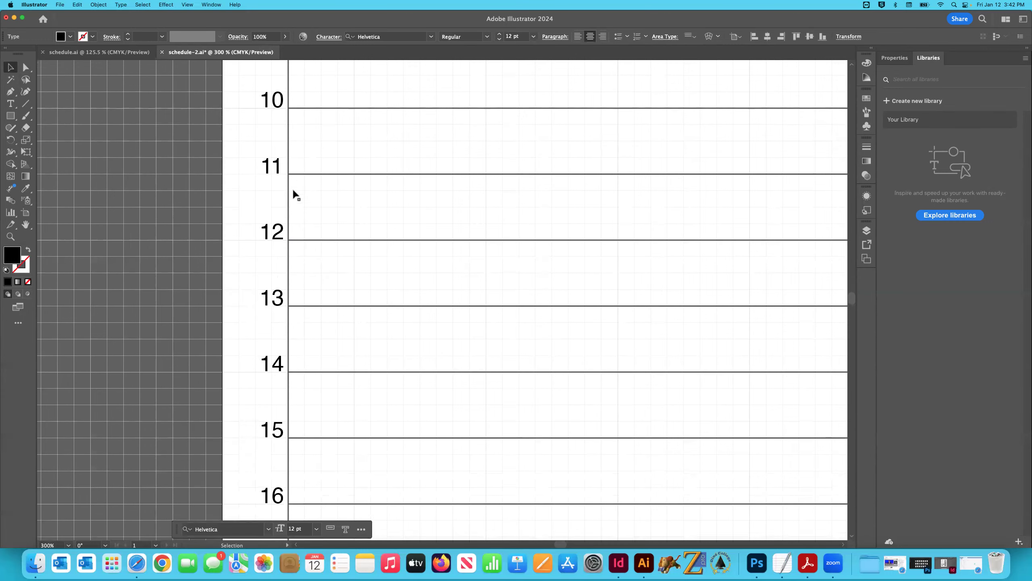
double_click(266, 254)
drag(266, 254, 293, 251)
text(1)
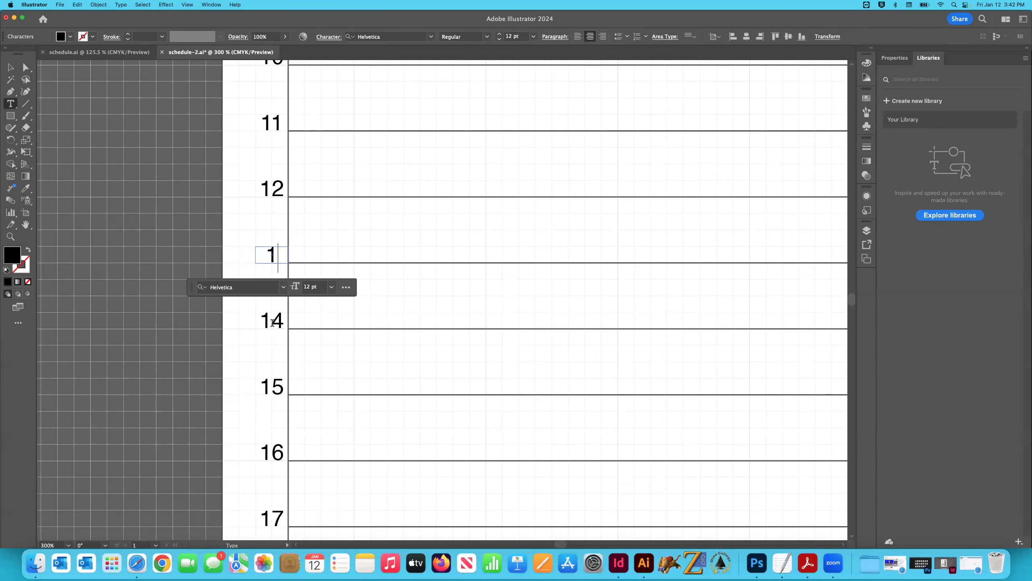
Replace the two hour labels below 1 with 2 and 3
click(268, 320)
drag(261, 320, 296, 319)
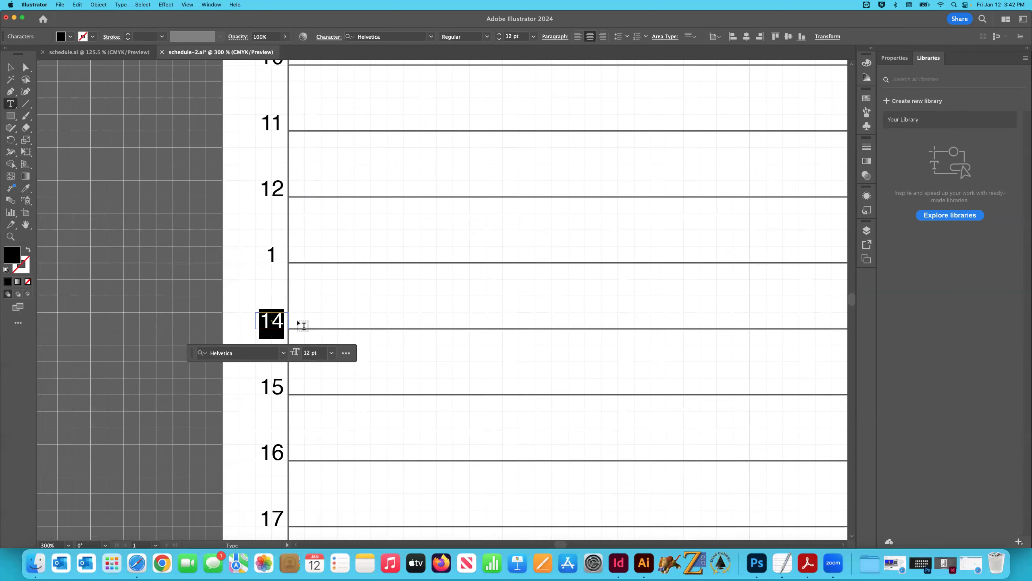
text(2)
drag(265, 386, 286, 387)
text(3)
Replace the hour label directly below 3 with 4 and deselect it
scroll(273, 407, down, 2)
drag(261, 426, 298, 434)
text(4)
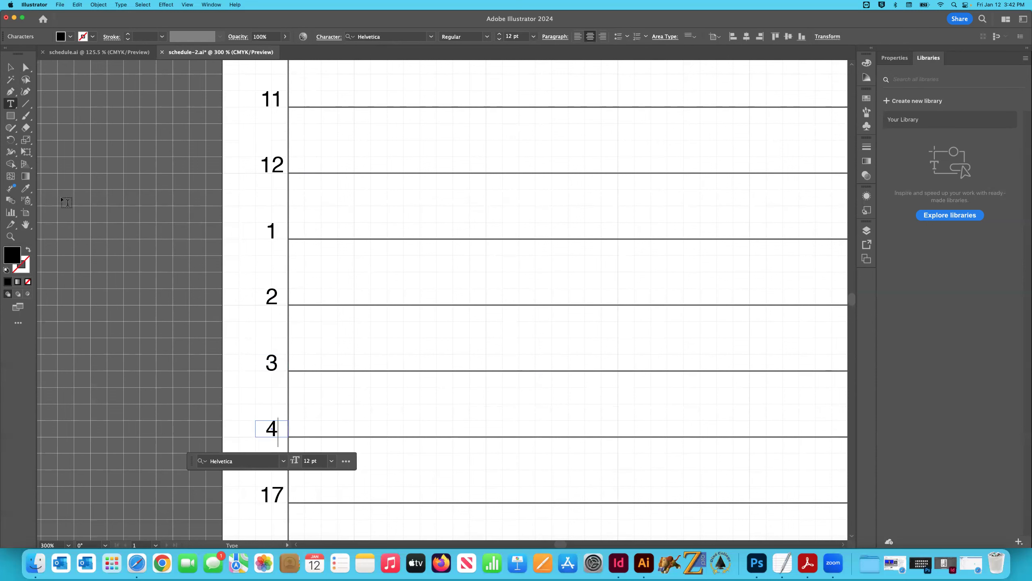
click(10, 67)
click(126, 166)
Replace the hour label directly below 4 with 5 and deselect it
scroll(126, 166, down, 10)
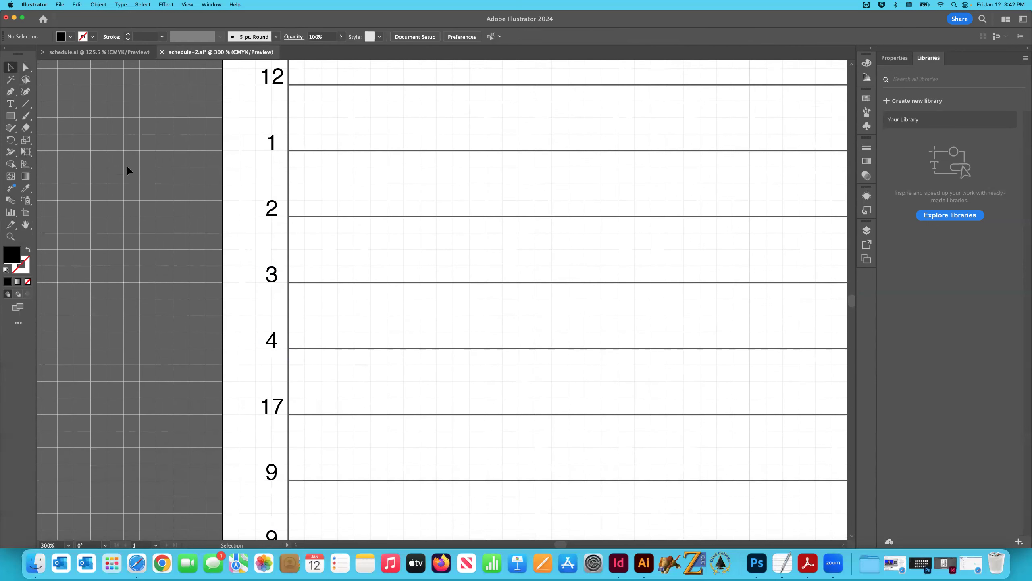
double_click(276, 273)
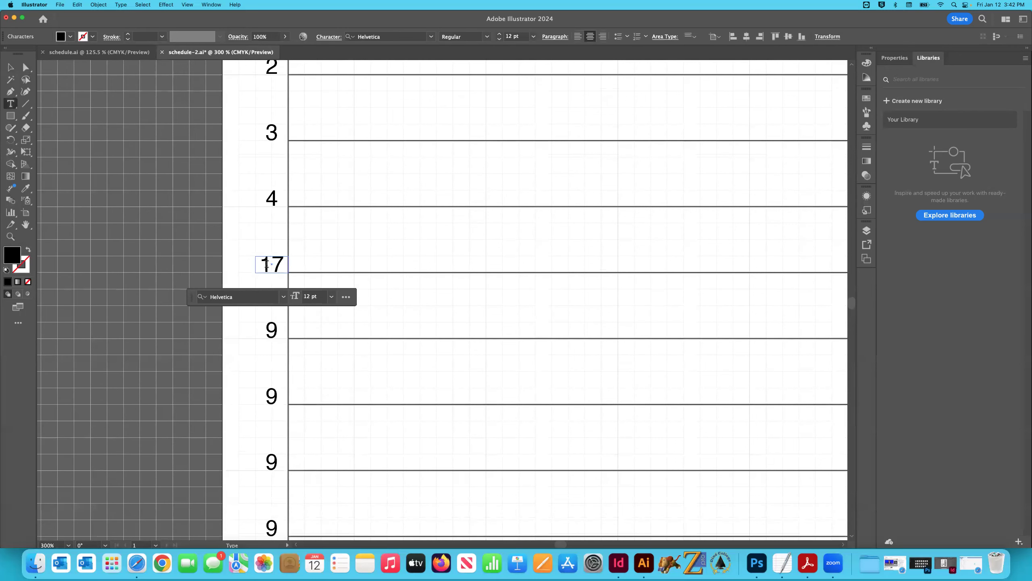
drag(262, 264, 297, 263)
text(5)
click(10, 67)
click(145, 161)
Change the hour label directly below 5 to 6 and deselect it
double_click(275, 329)
drag(264, 330, 288, 330)
text(6)
click(10, 67)
click(195, 210)
Change the two hour labels below 6 to 7 and 8
scroll(193, 211, down, 3)
scroll(192, 213, down, 1)
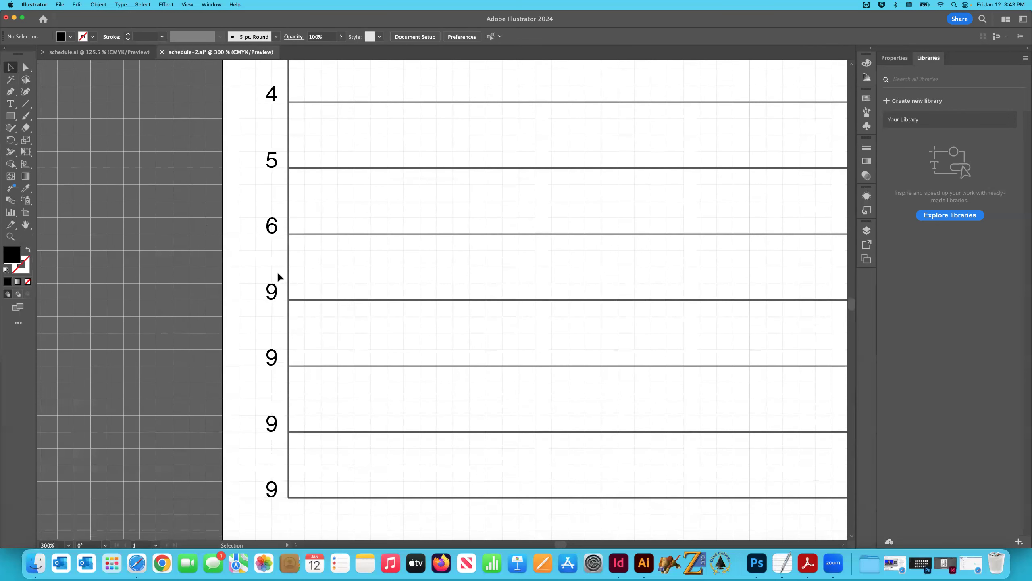
double_click(275, 293)
drag(264, 292, 293, 297)
text(8)
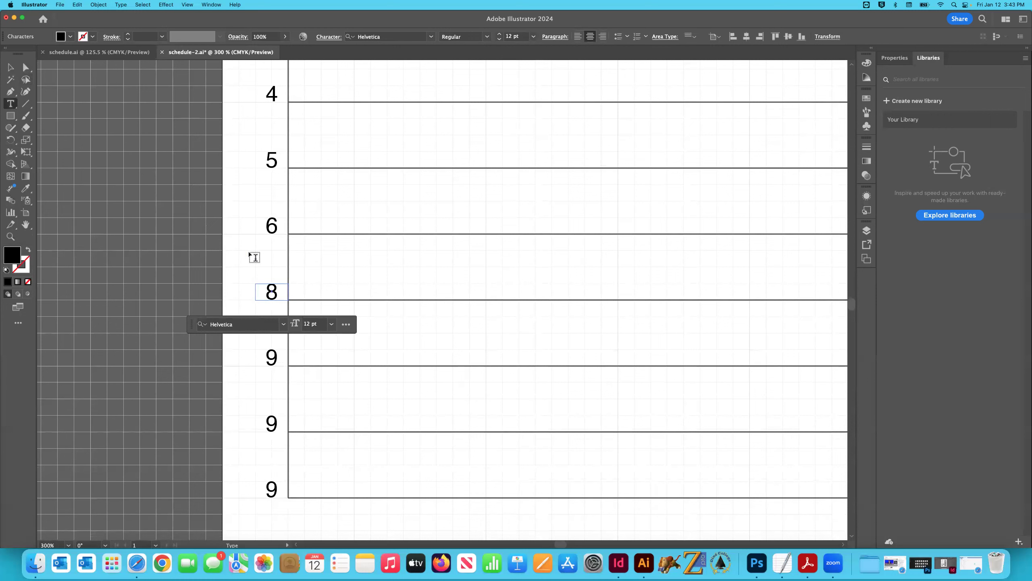
double_click(273, 293)
text(7)
double_click(273, 356)
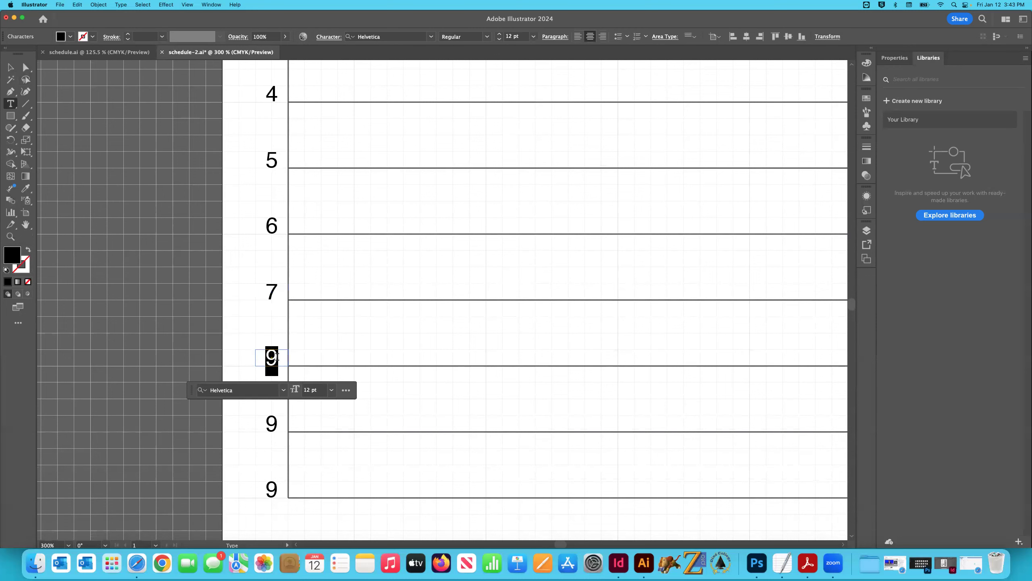
text(8)
click(10, 67)
Change the last hour label, at the lowest row line, to 10
scroll(202, 191, down, 3)
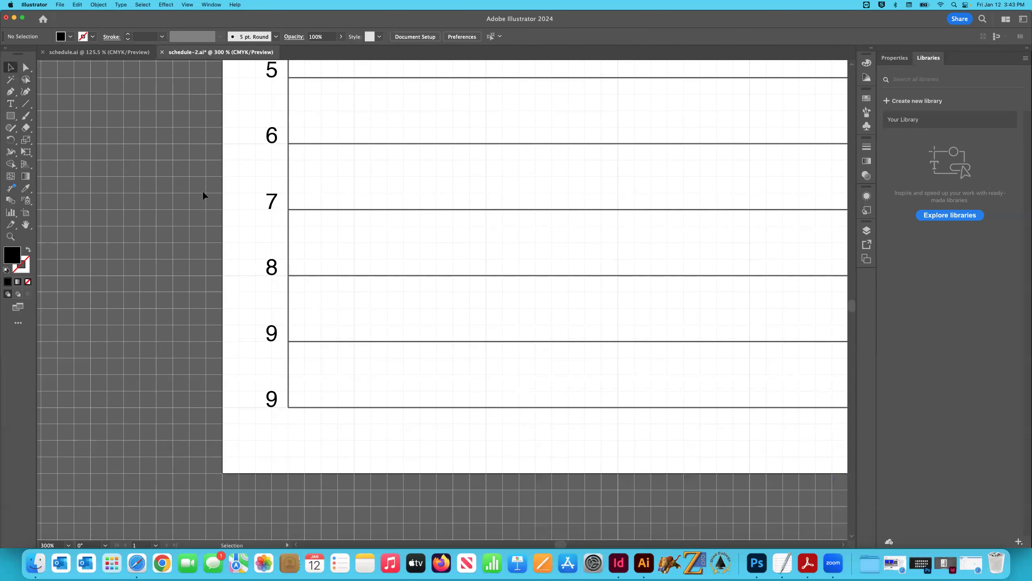
scroll(203, 192, down, 1)
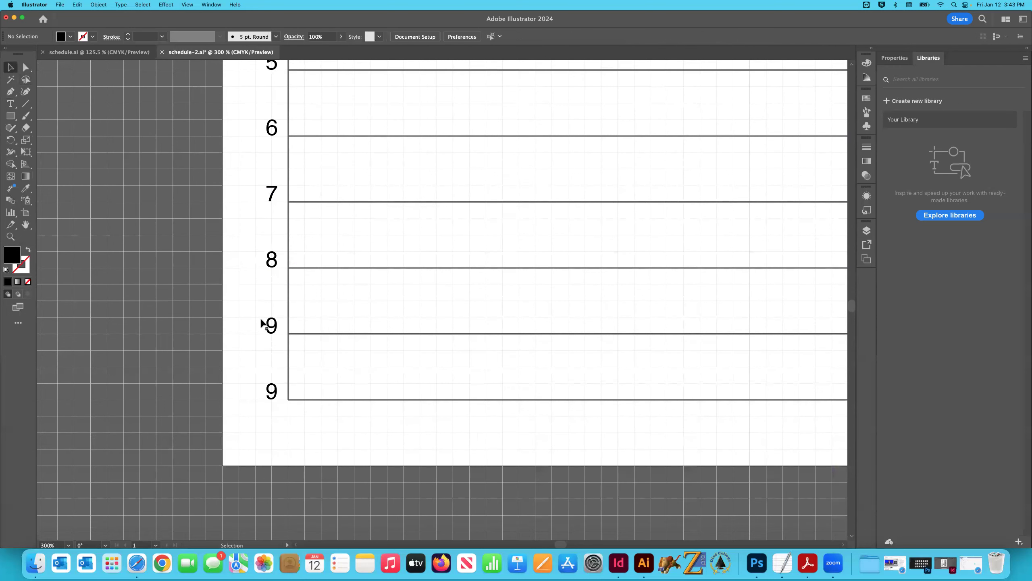
double_click(273, 393)
double_click(282, 391)
text(10)
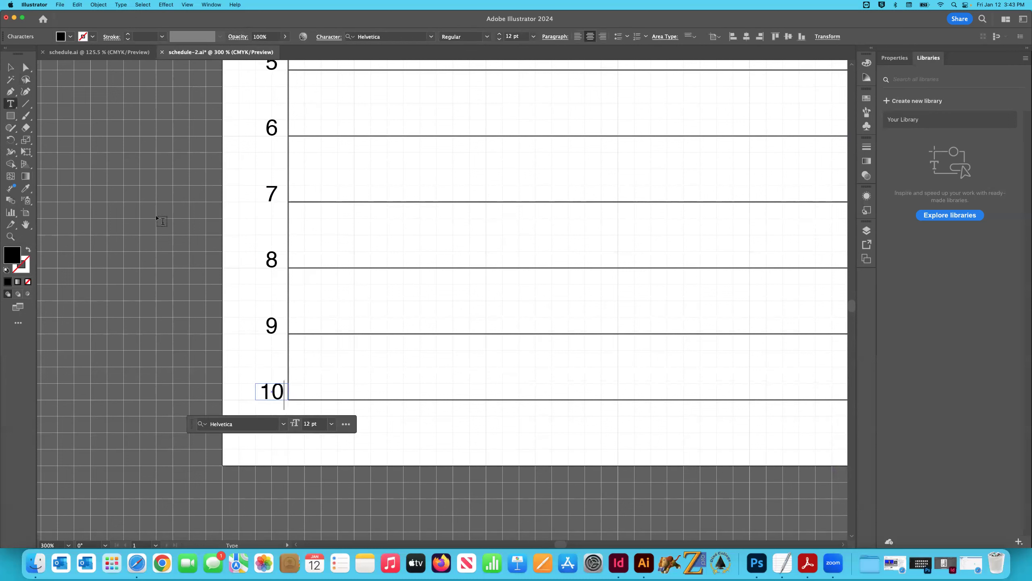
key(Escape)
click(129, 128)
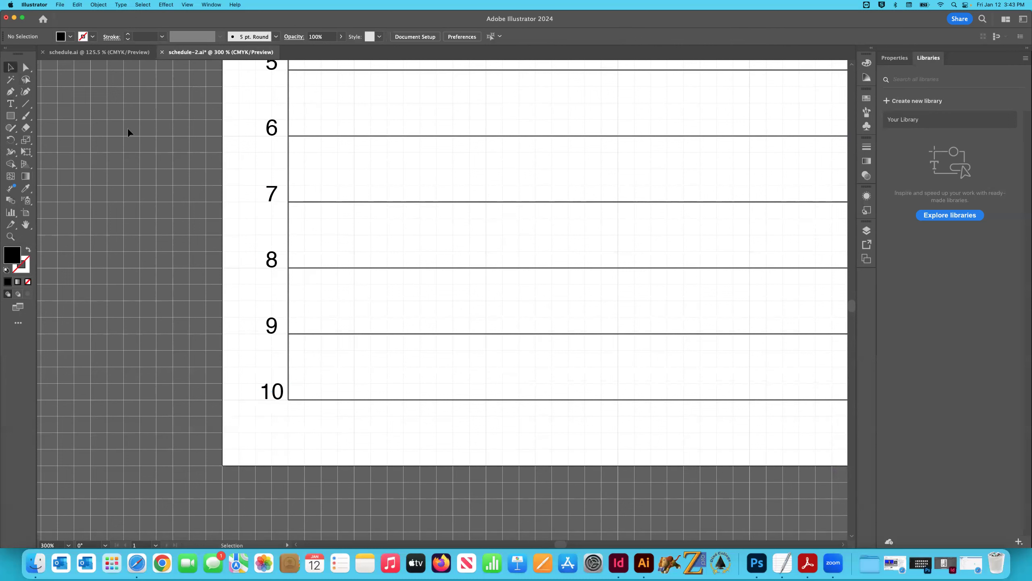
Fit the whole artboard in view and save the schedule-2.ai document
key(super+minus)
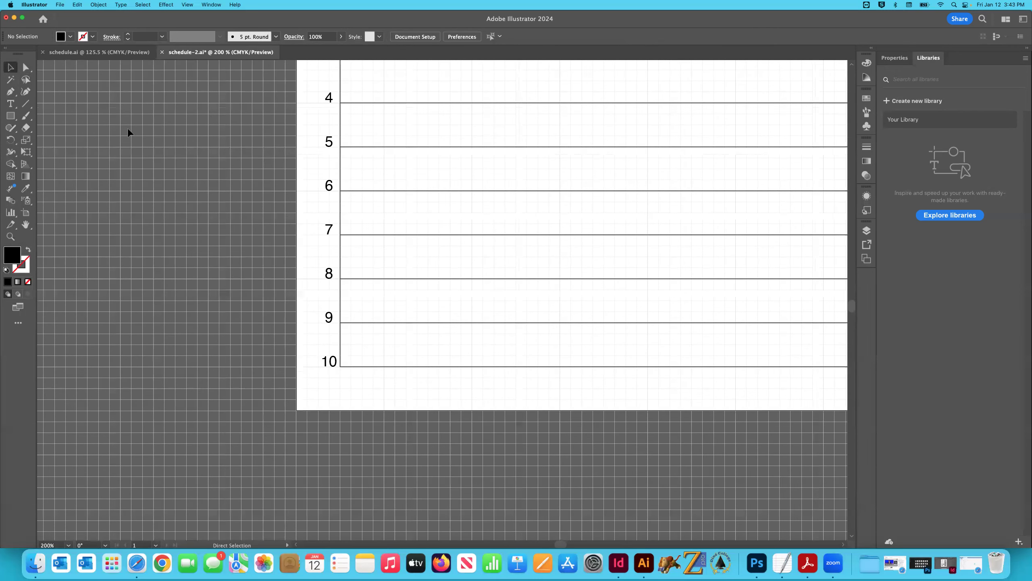
key(super+0)
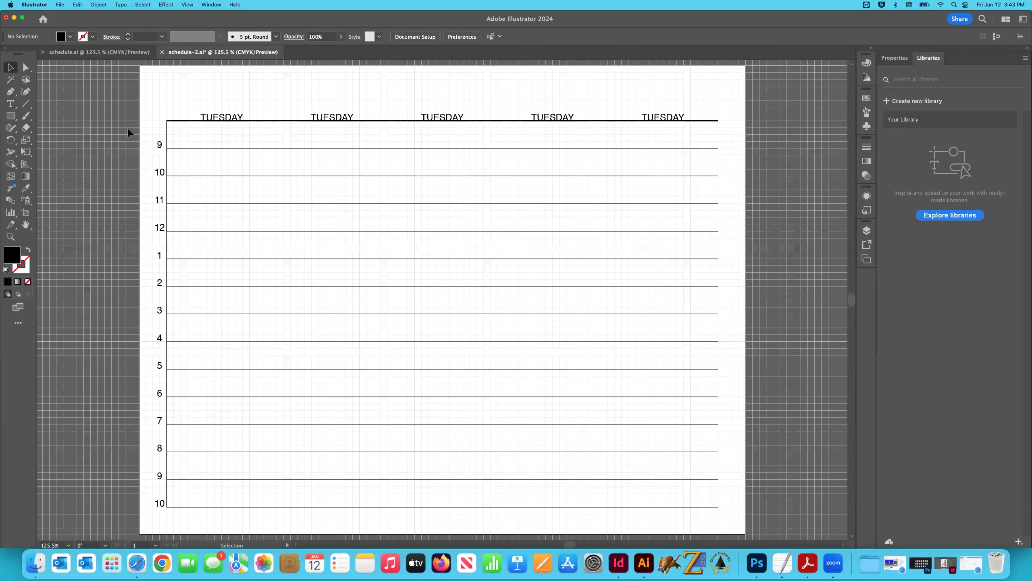
key(super+s)
Paste a copy of the vertical line and place it between the first and second day columns, at X 2.5 in and Y 4.5 in
click(168, 140)
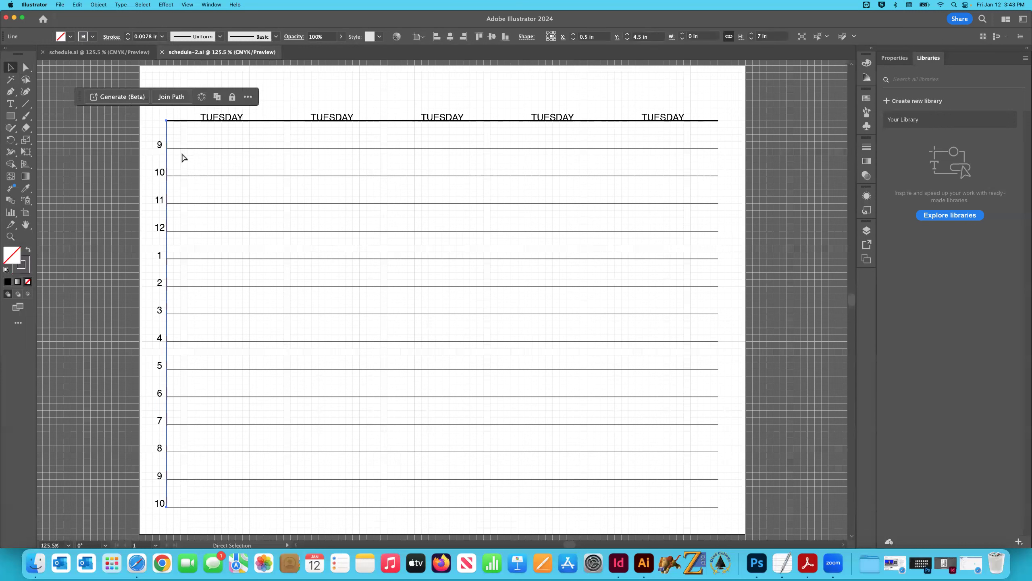
key(super+v)
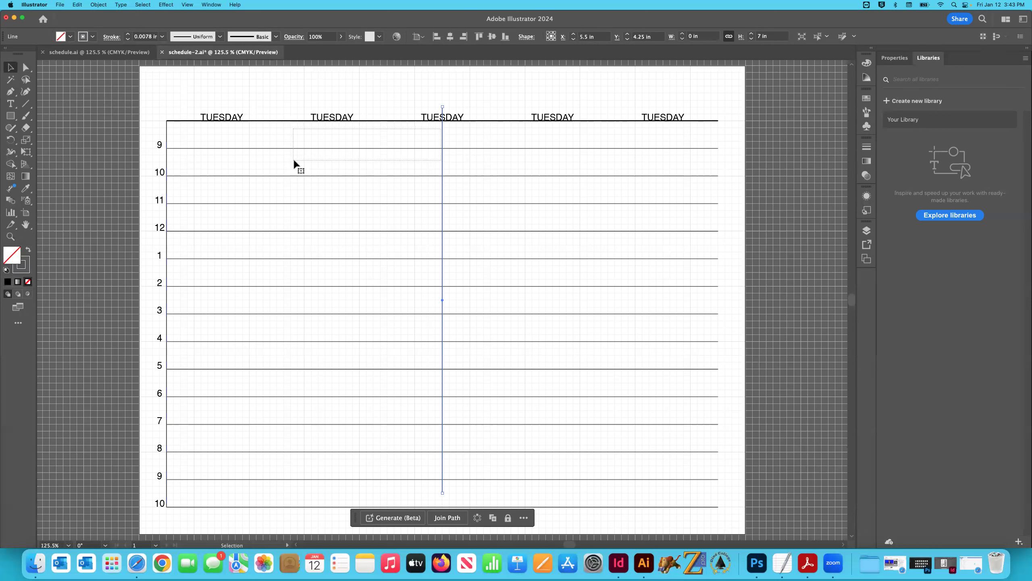
click(337, 140)
drag(443, 139, 279, 149)
click(263, 134)
click(277, 138)
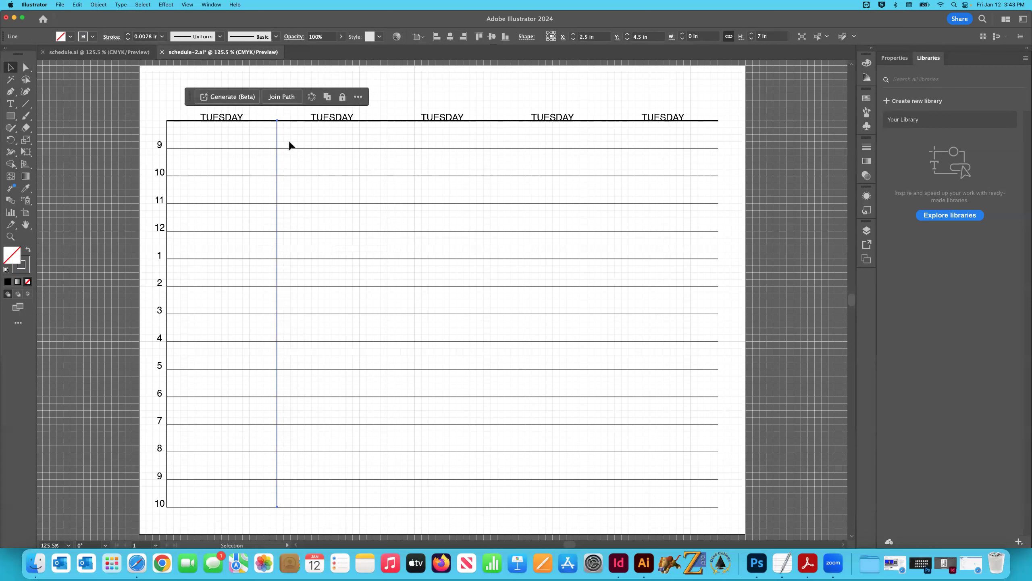
Paste a copy of the vertical line and place it between the second and third day columns, at X 4.5 in and Y 4.5 in
key(cmd+c)
key(cmd+v)
drag(442, 136, 388, 150)
scroll(478, 163, right, 1)
scroll(479, 163, right, 1)
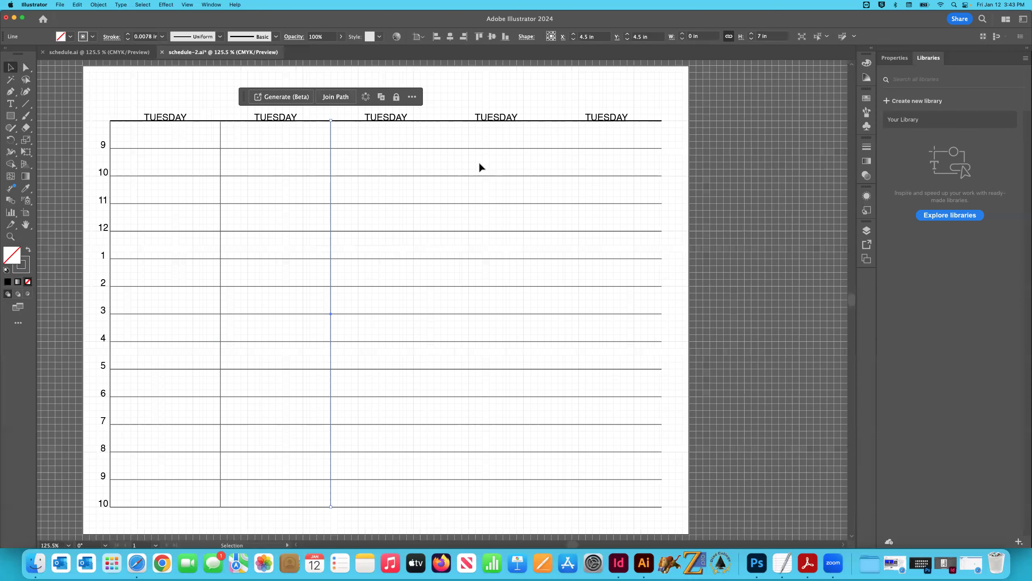
key(cmd+v)
drag(441, 129, 452, 149)
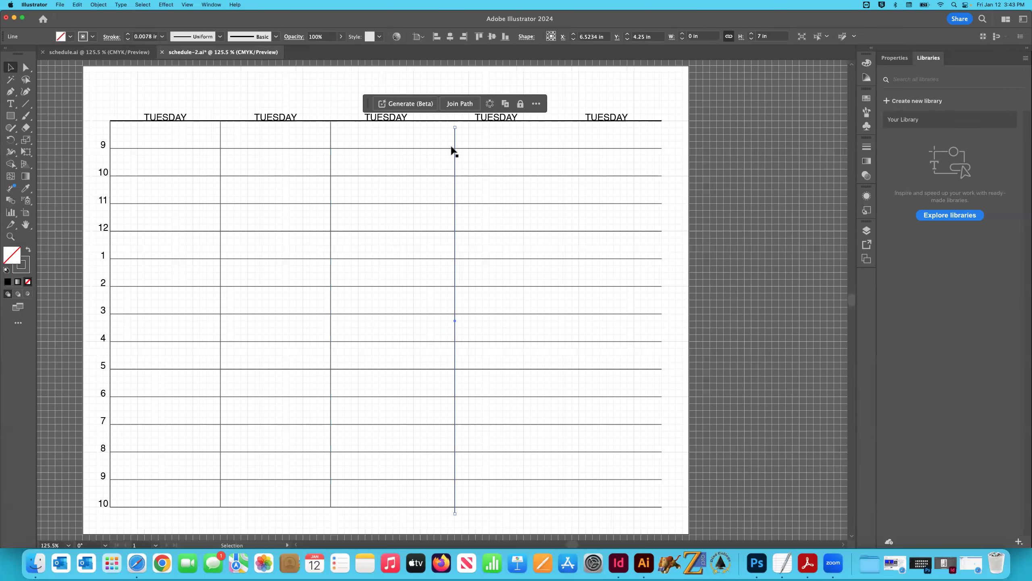
key(Delete)
Paste copies of both inner vertical dividers and align them between the third and fourth and the fourth and fifth day columns
drag(202, 132, 338, 139)
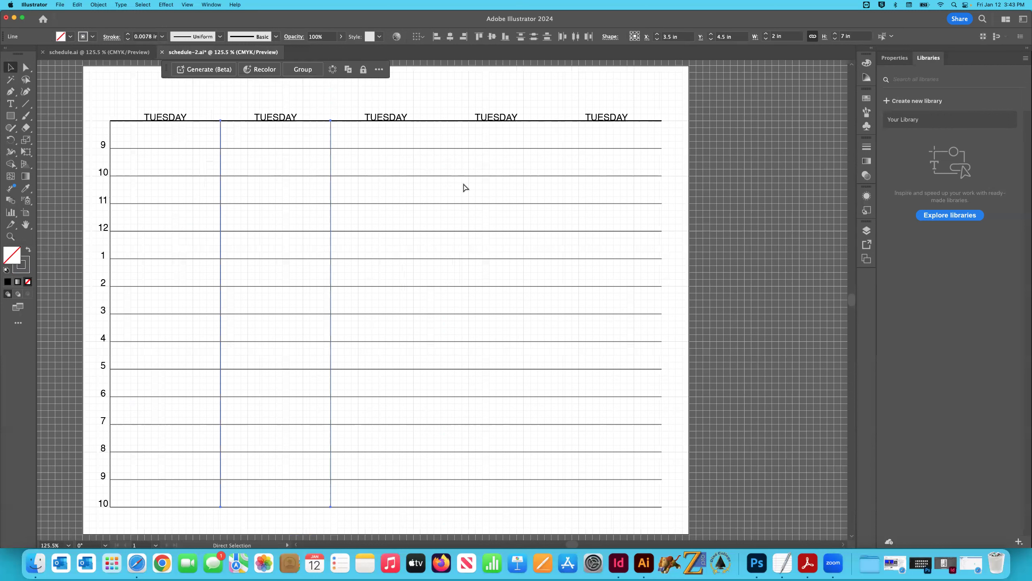
key(cmd+v)
drag(416, 144, 521, 140)
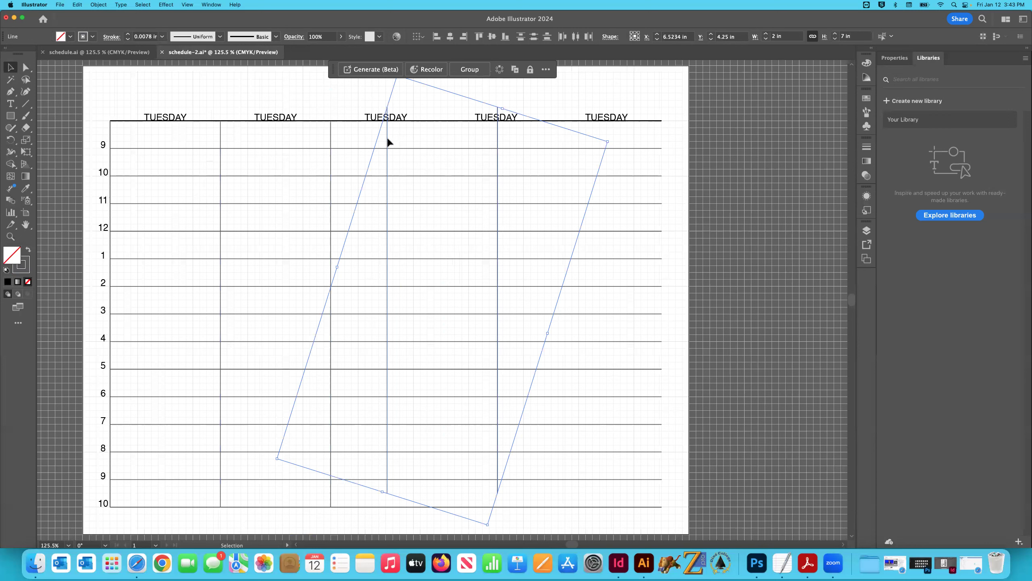
drag(417, 149, 438, 148)
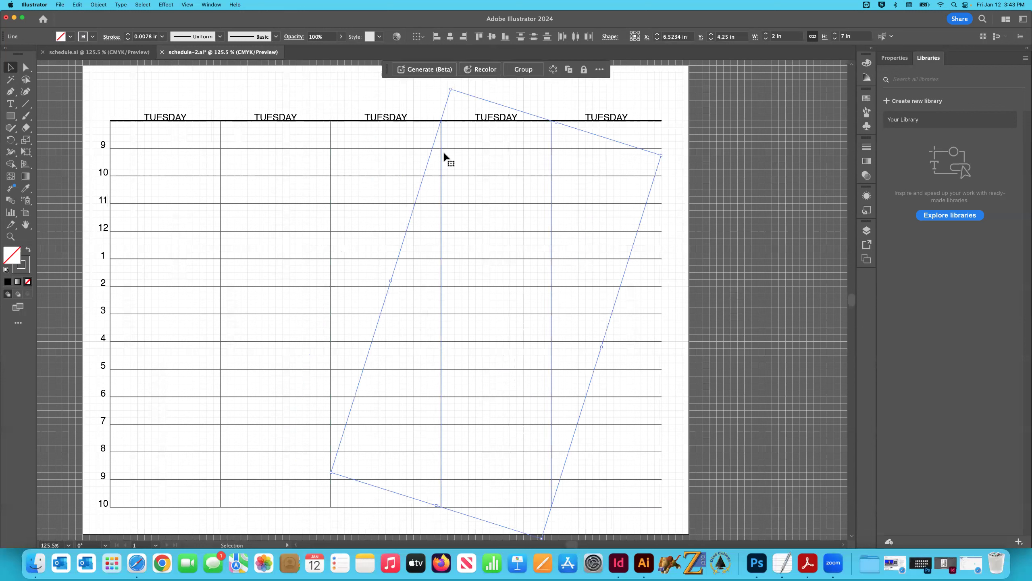
click(589, 124)
Paste a copy of the last vertical divider and place it at the far end of the row lines to close the grid
click(552, 137)
key(super+c)
key(super+v)
drag(446, 114, 649, 118)
click(513, 97)
Save the schedule-2.ai document and fit the whole artboard in view
key(super+minus)
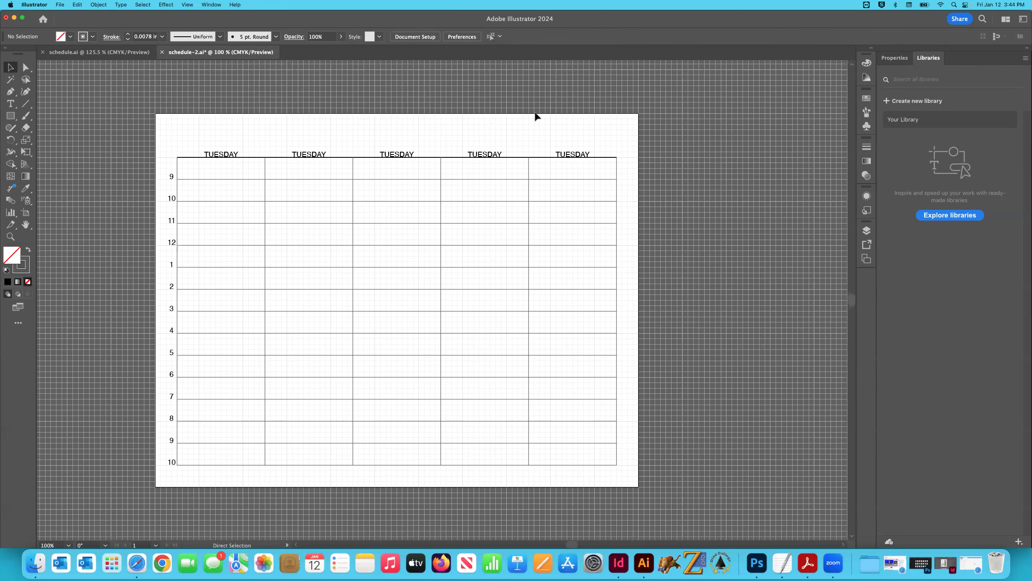
key(super+minus)
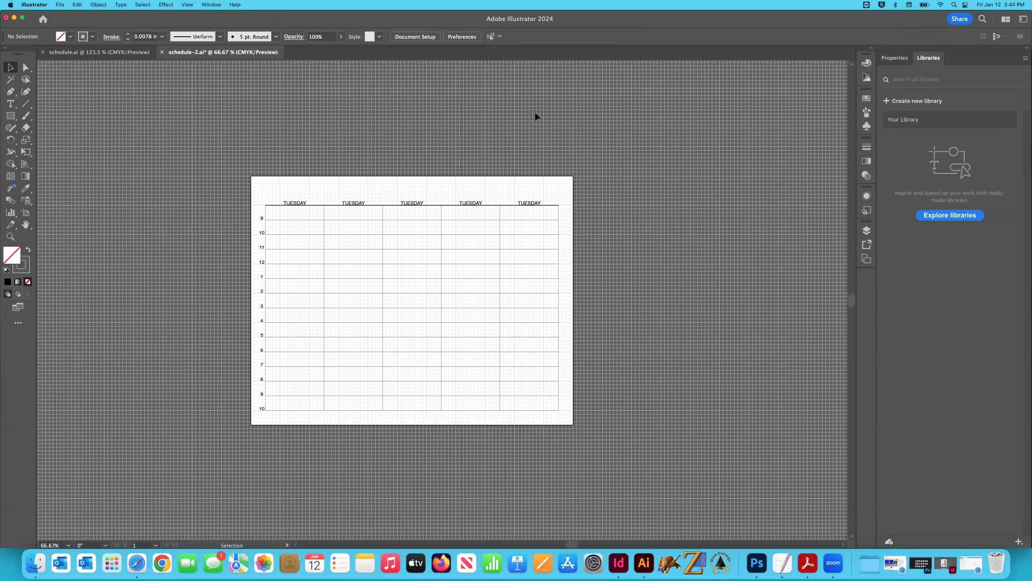
key(super+s)
key(super+0)
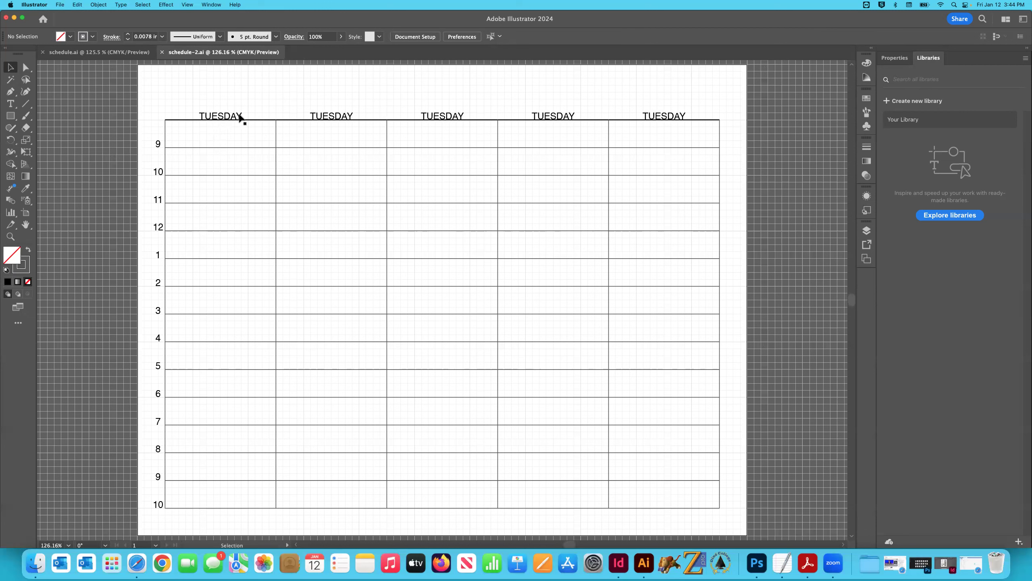
Change the first column's day label to MONDAY
click(214, 118)
double_click(214, 118)
drag(199, 116, 265, 113)
text(MONDAY)
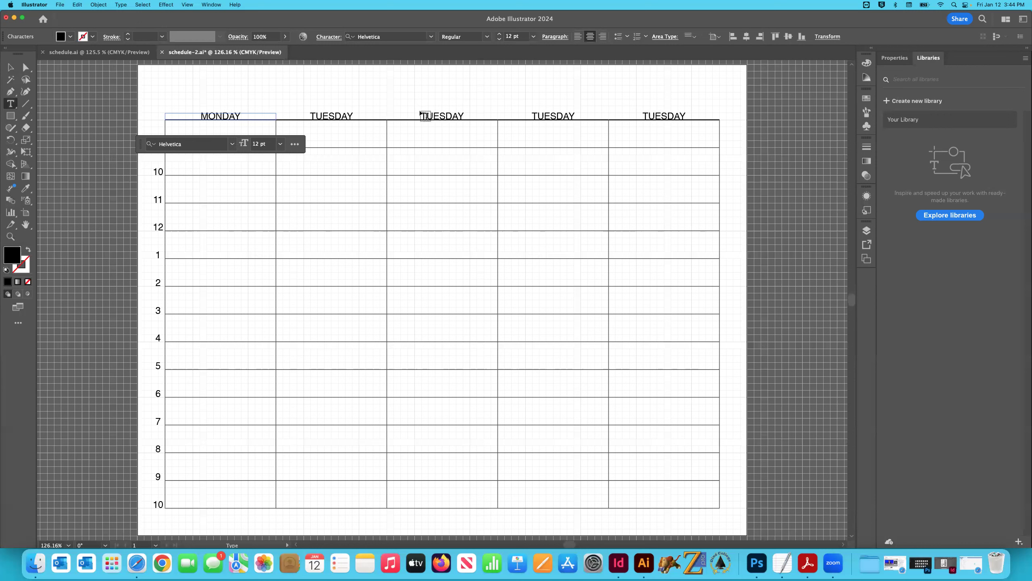
Change the third and fourth columns' day labels to WEDNESDAY and THURSDAY
drag(420, 116, 478, 116)
text(W)
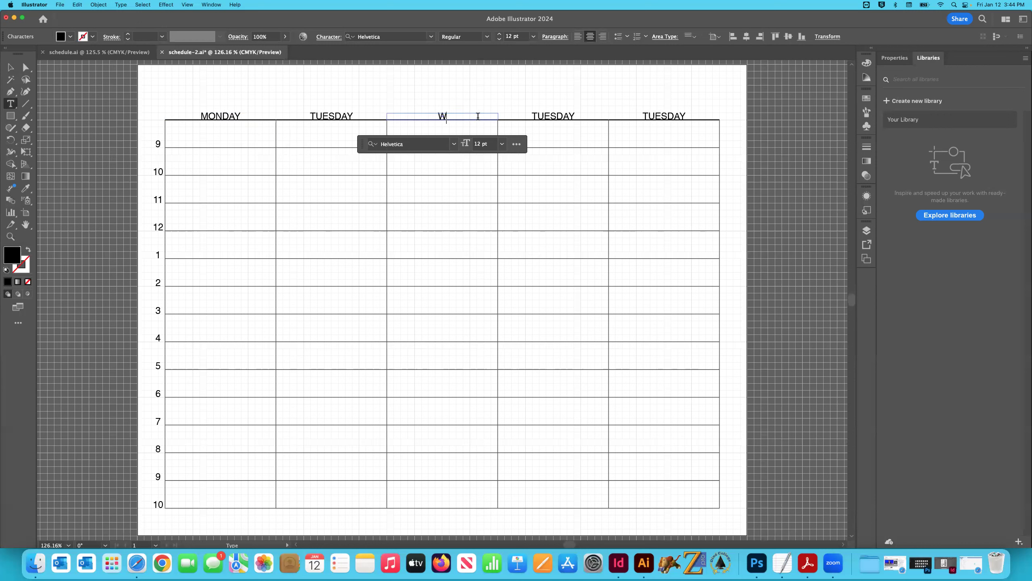
text(EDNESDAY)
drag(532, 114, 586, 113)
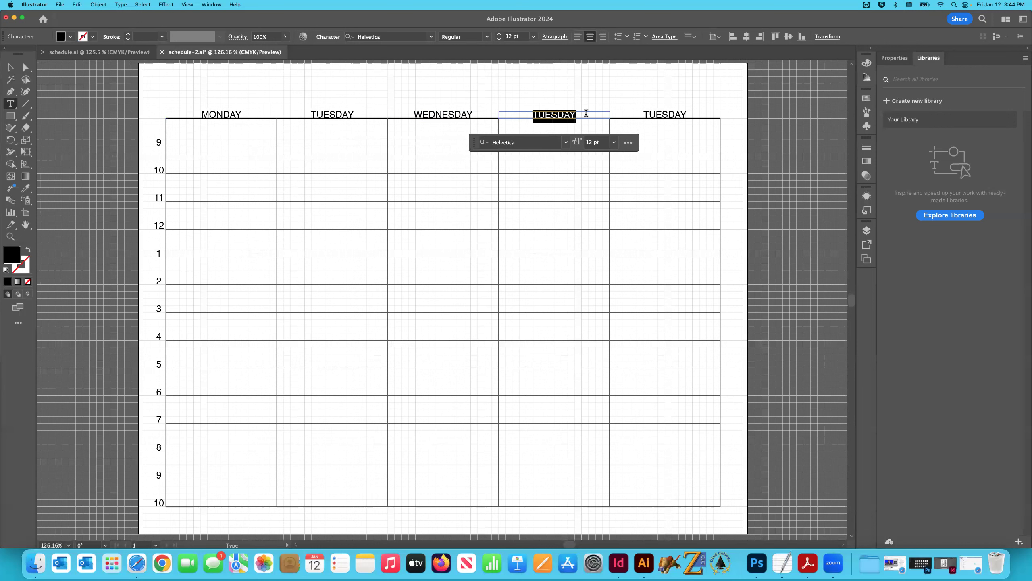
text(THURSDAY)
Change the last column's day label to FRIDAY and leave nothing selected
click(653, 108)
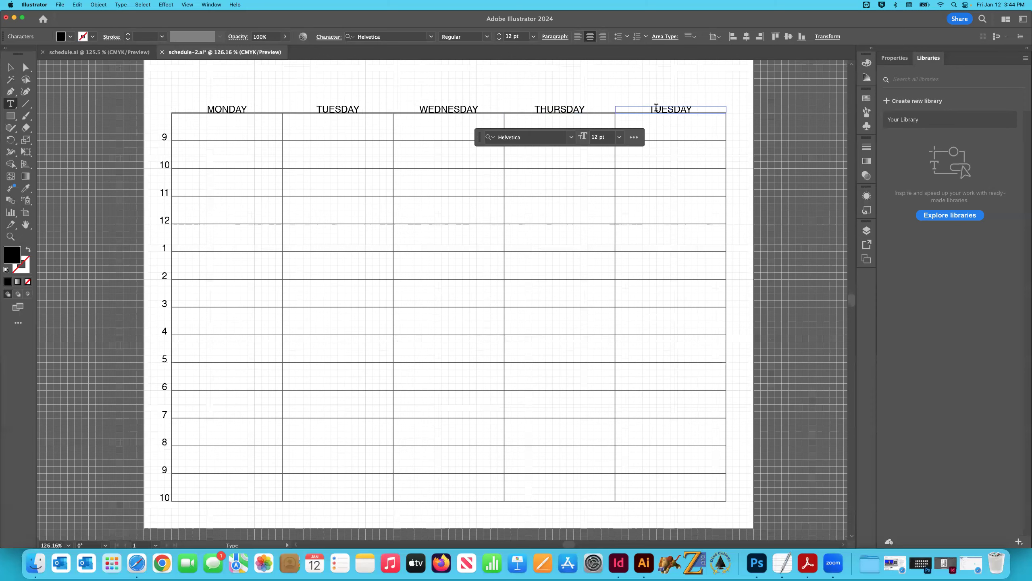
double_click(705, 109)
text(FRIDAY)
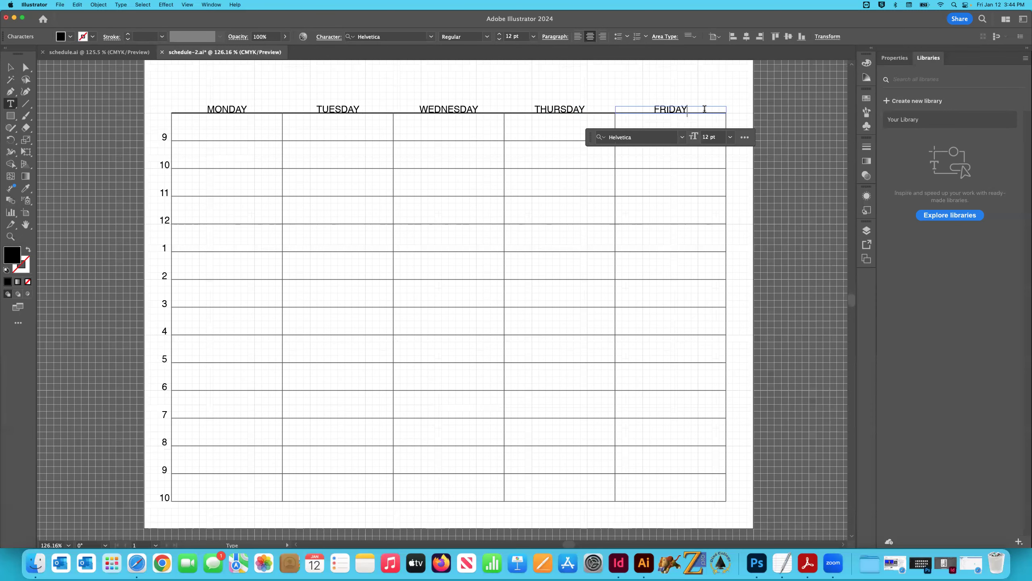
click(9, 68)
click(189, 140)
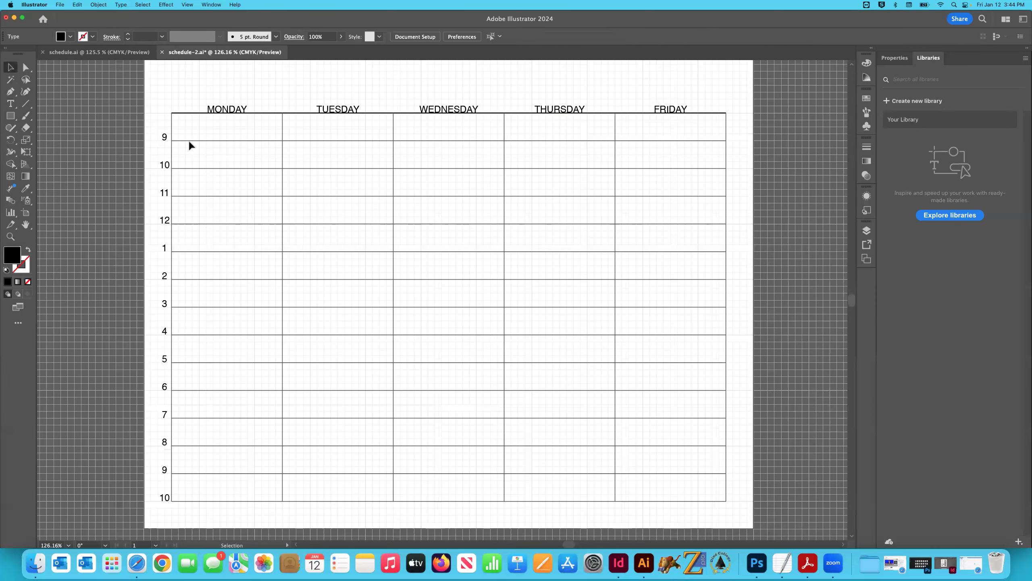
key(a)
Draw a black rectangle about 0.875 in wide and 1 in high in the Monday column, around the 12 and 1 rows
scroll(200, 150, up, 1)
scroll(199, 151, right, 1)
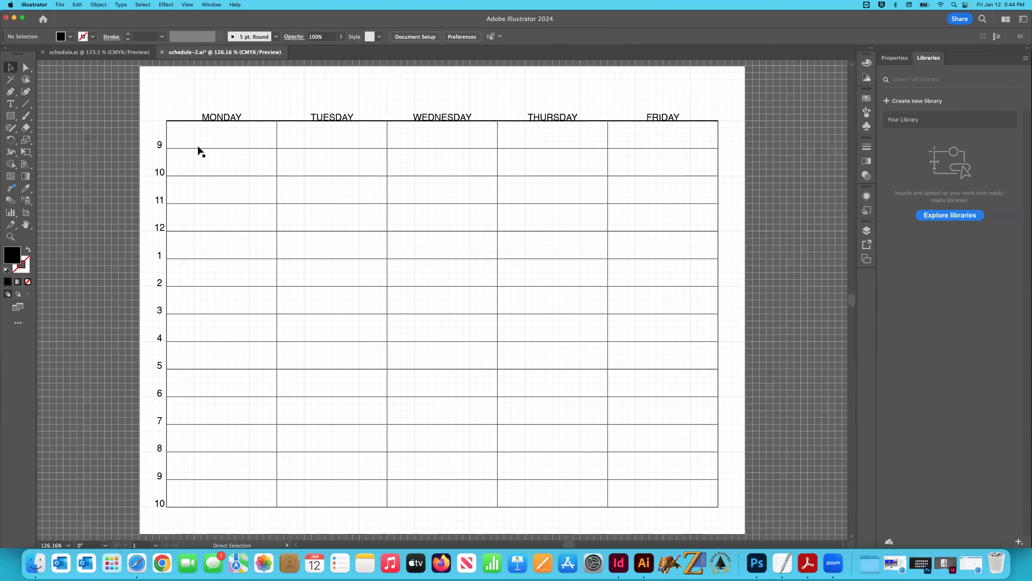
key(super+1)
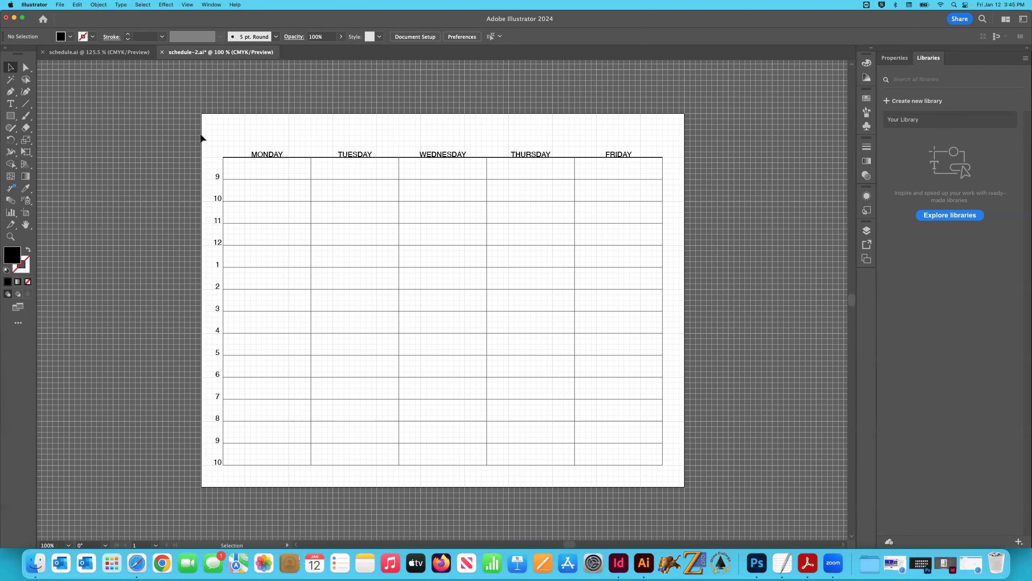
scroll(257, 146, down, 3)
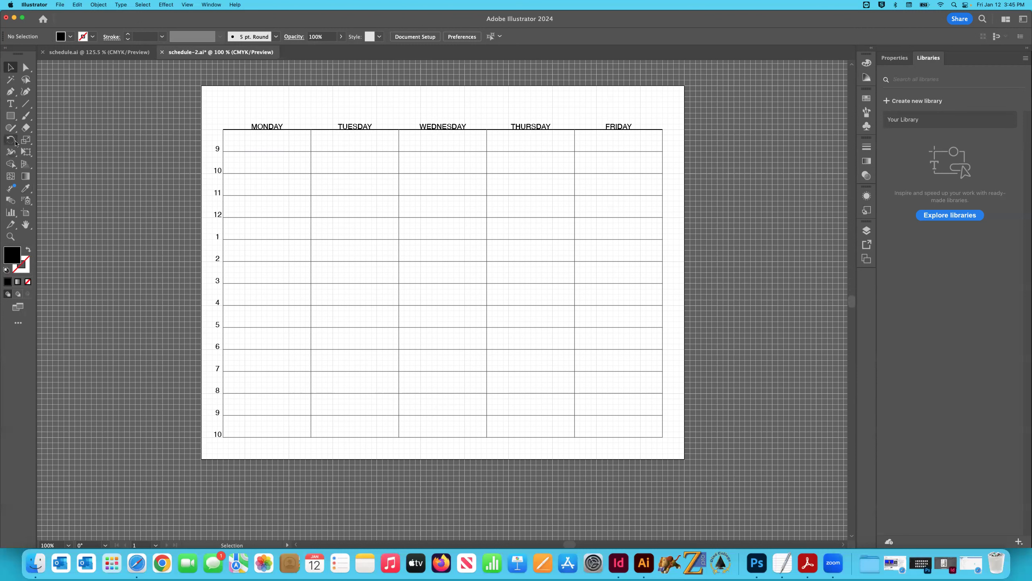
click(11, 116)
drag(245, 212, 279, 278)
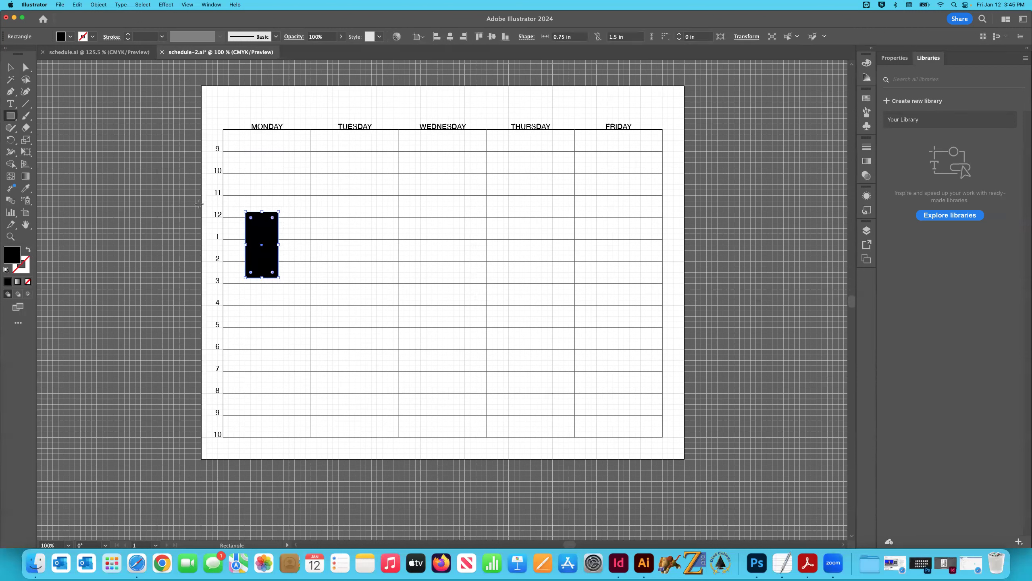
key(Delete)
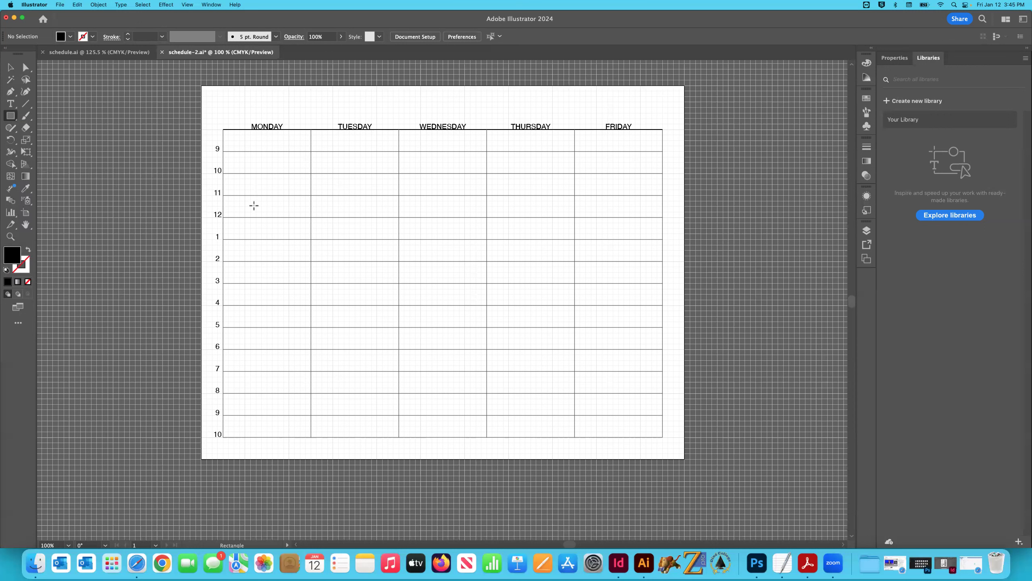
drag(251, 206, 290, 250)
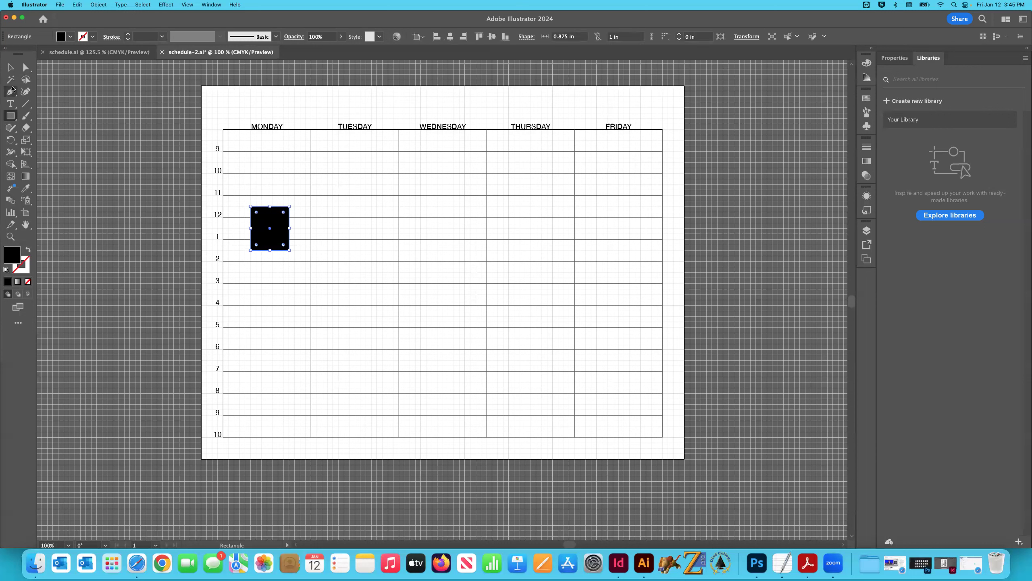
click(10, 67)
click(227, 161)
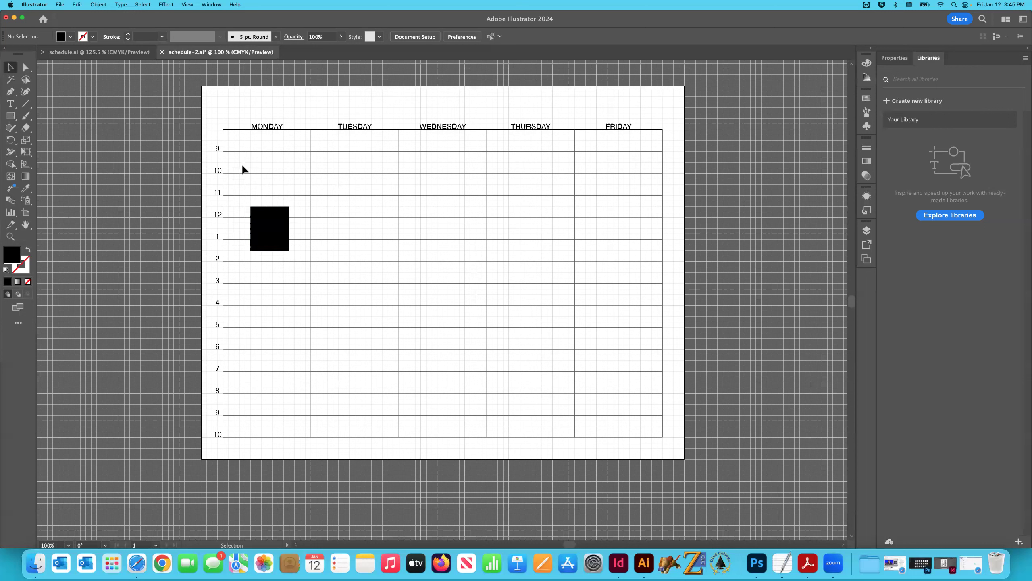
Fill the black rectangle in the Monday column with CMYK Green
click(272, 229)
click(304, 233)
click(276, 231)
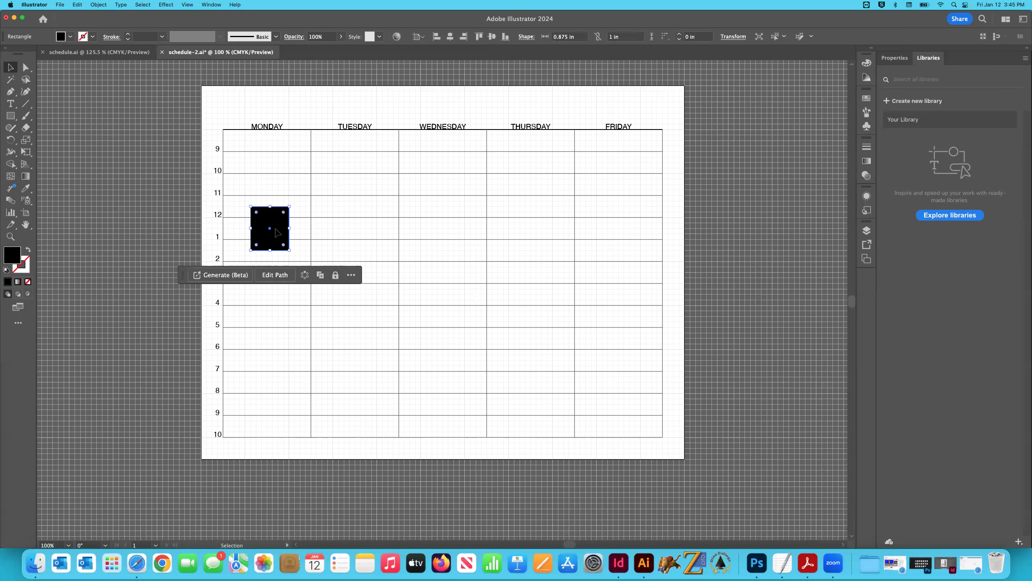
click(71, 37)
click(47, 60)
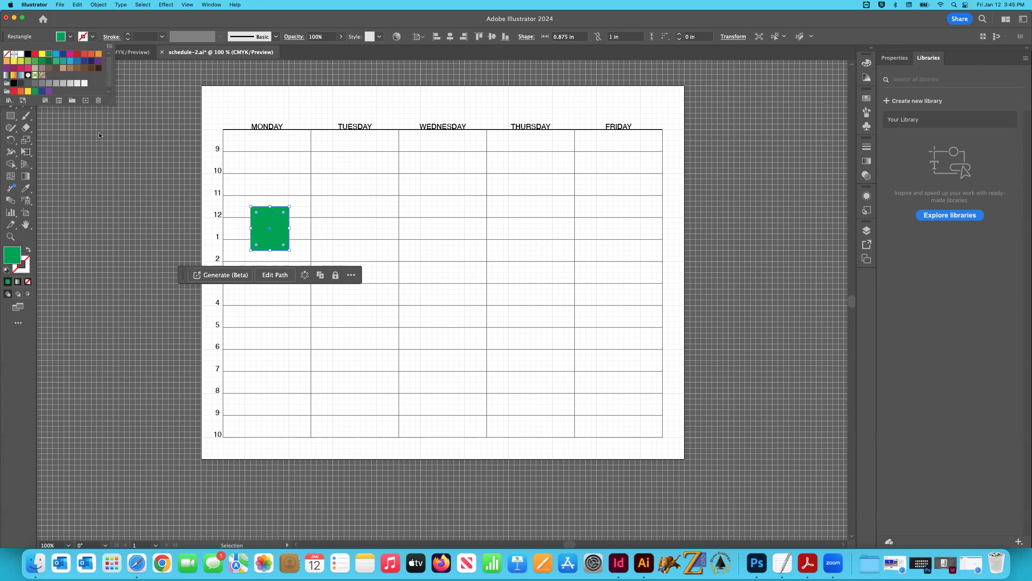
click(174, 157)
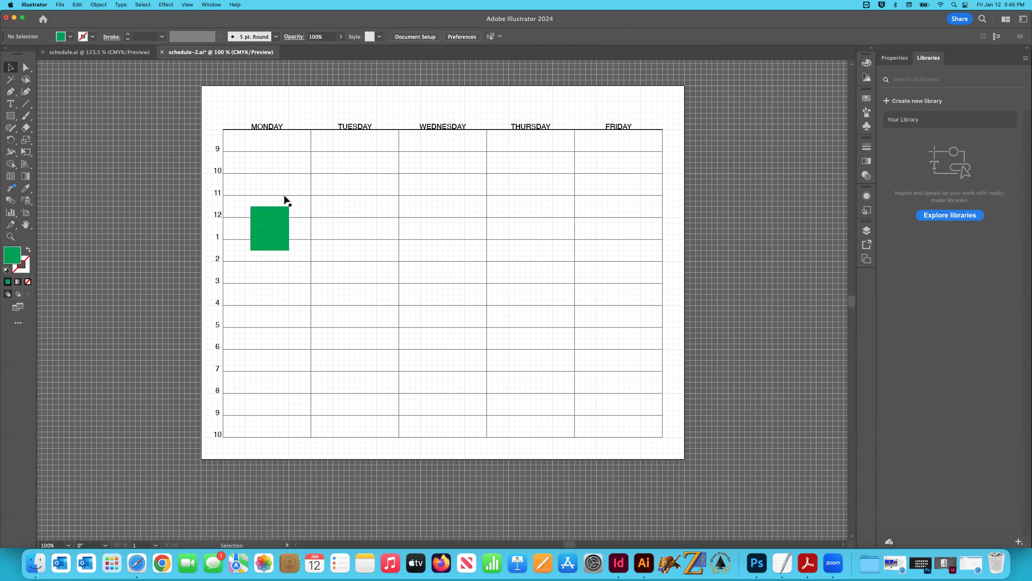
Try choosing a blue fill while the rectangle in the Monday column is deselected
click(277, 223)
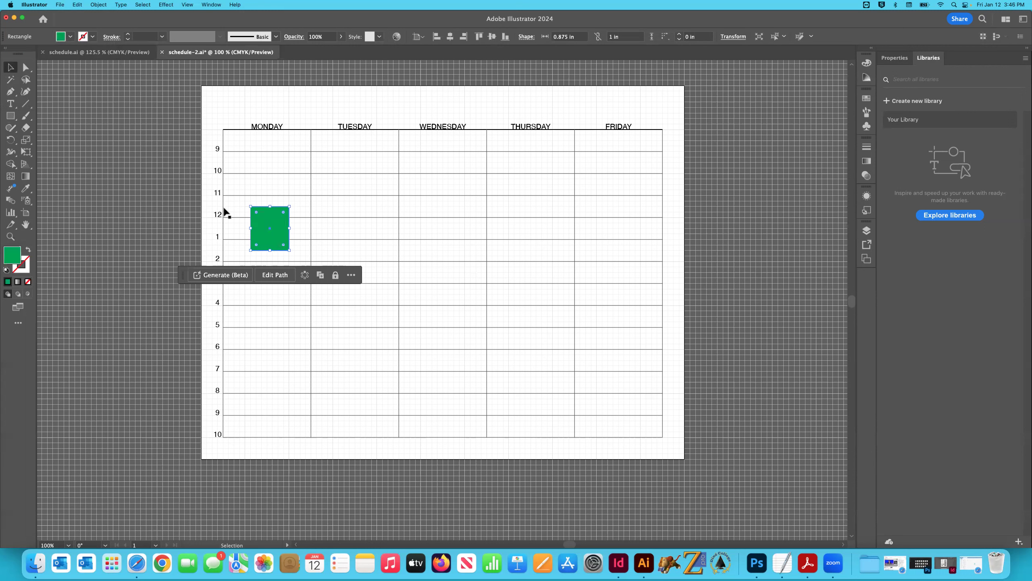
click(238, 229)
click(271, 227)
click(171, 220)
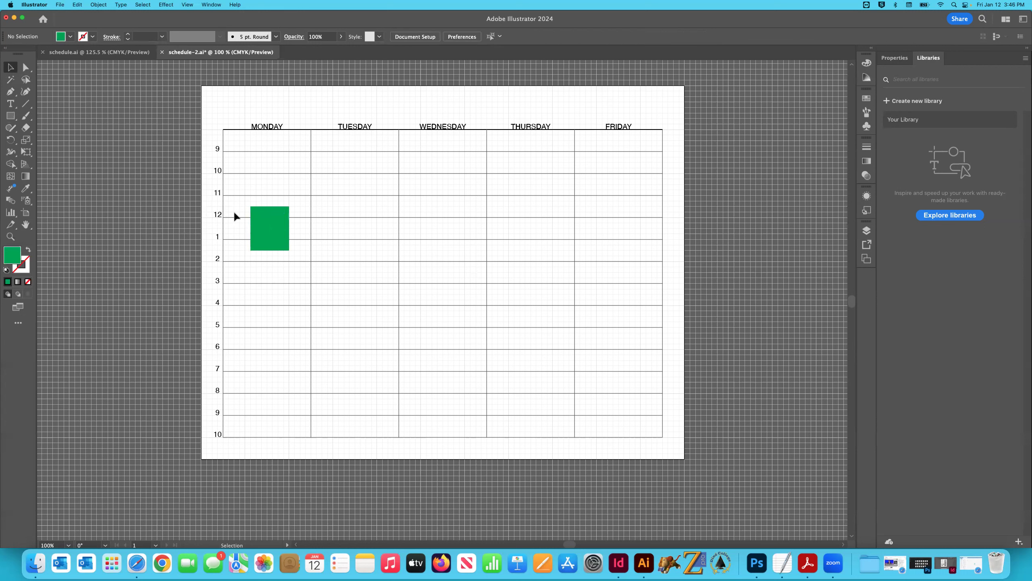
click(71, 38)
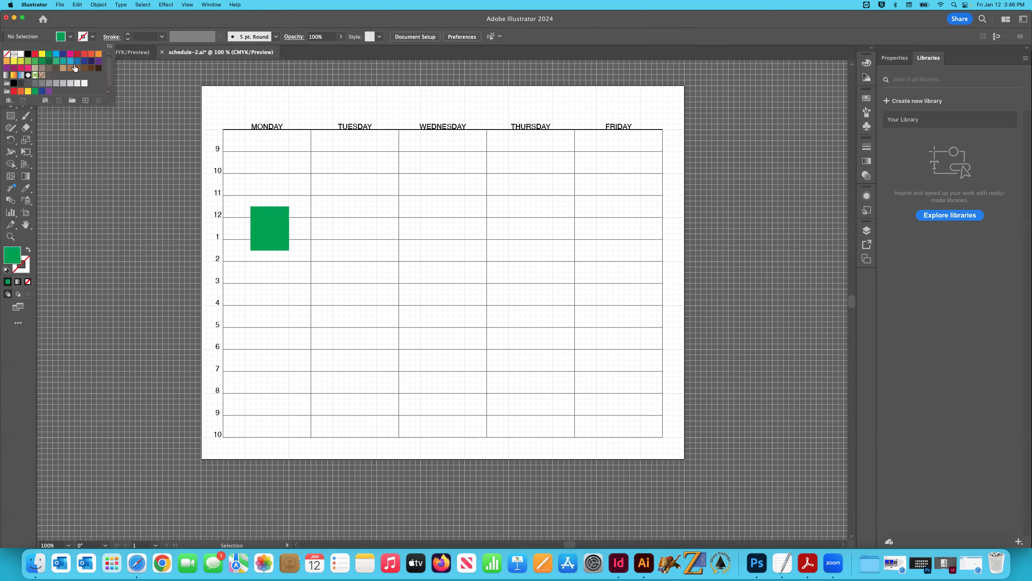
click(78, 62)
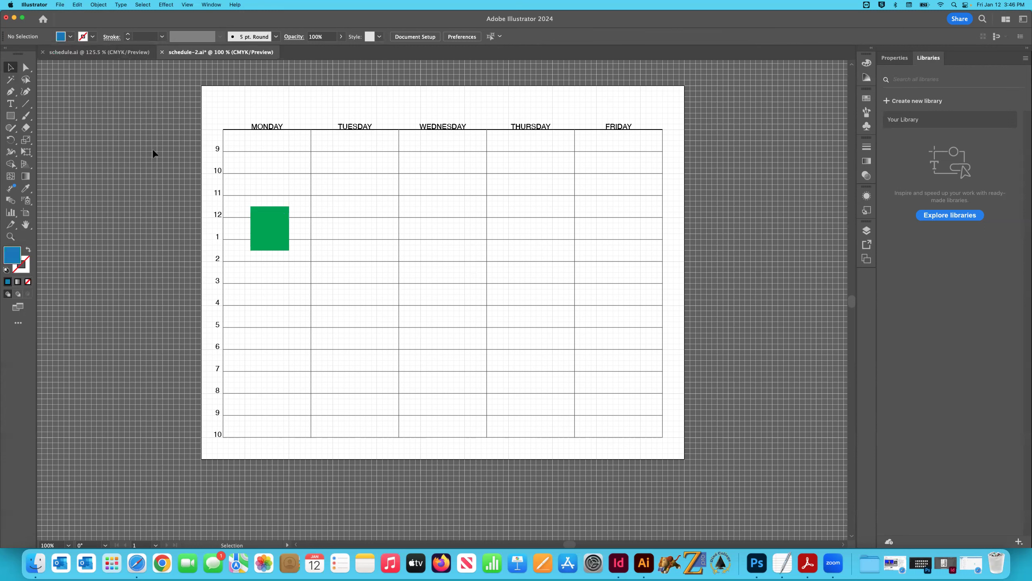
Change the Monday rectangle's fill to red and back to CMYK Green
click(267, 228)
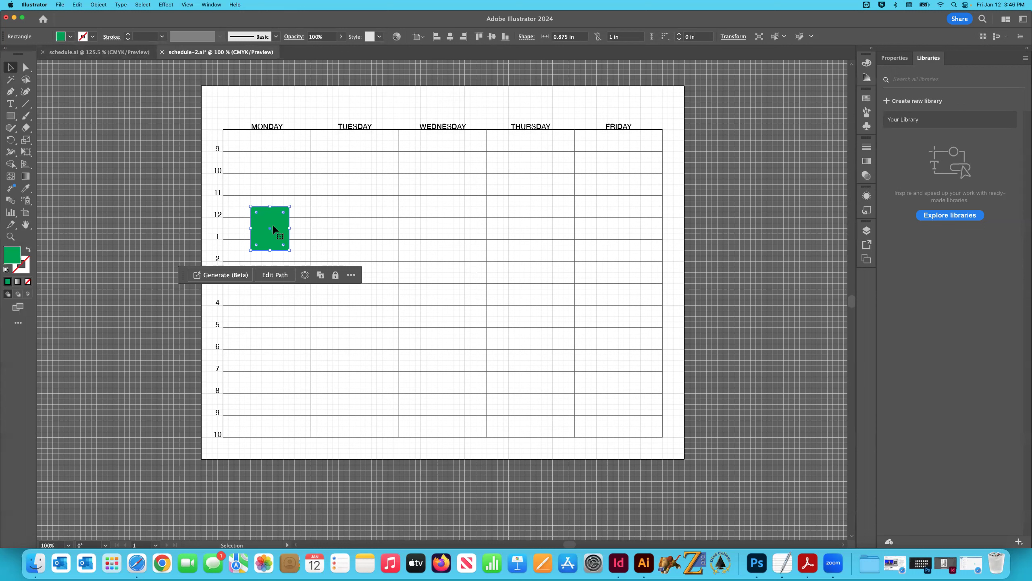
click(71, 37)
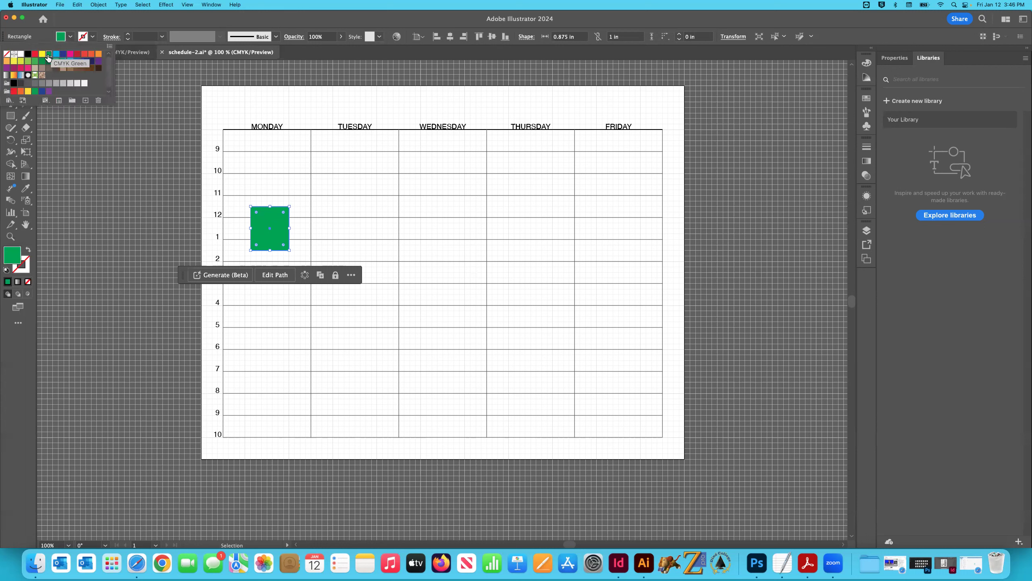
click(35, 53)
click(71, 37)
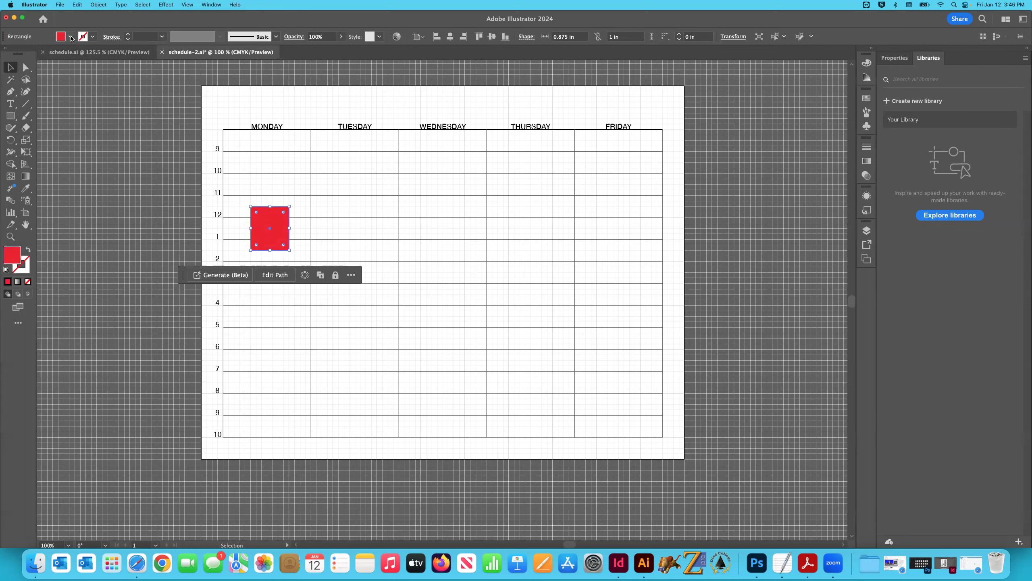
click(71, 37)
click(48, 56)
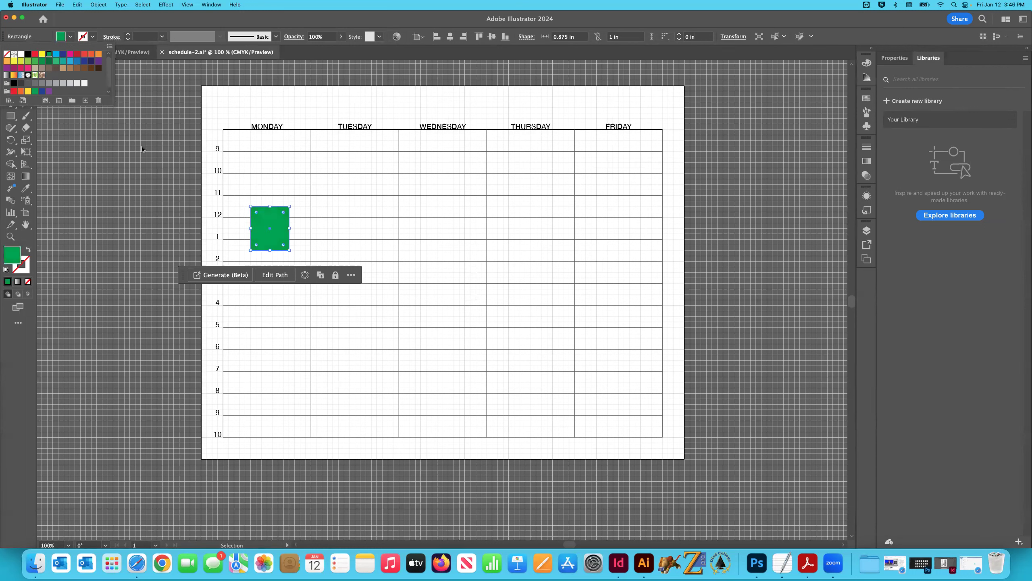
click(230, 145)
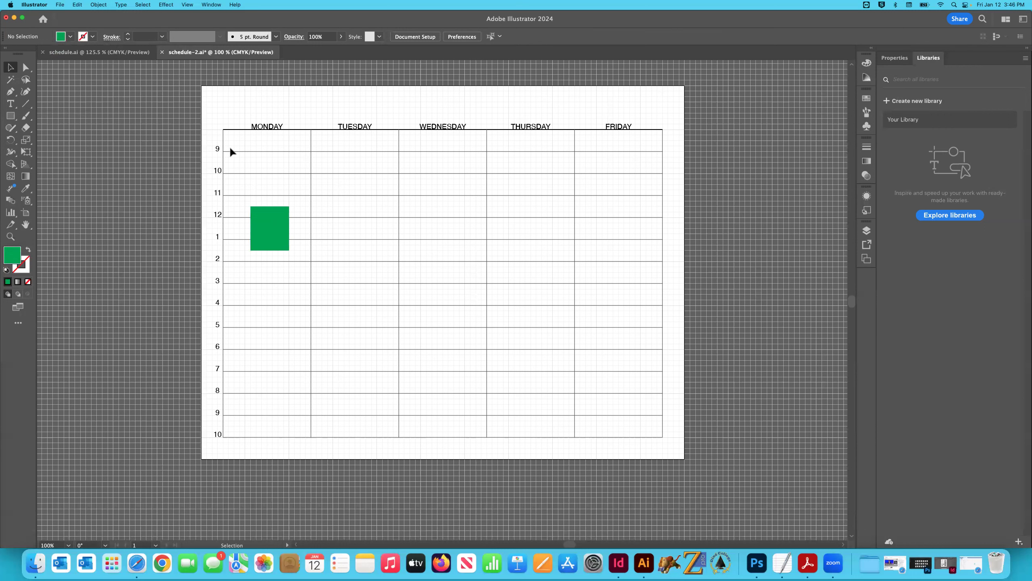
Resize the green rectangle to 1.625 in high, starting at the 1 row line and ending just below the 4 row line
click(273, 226)
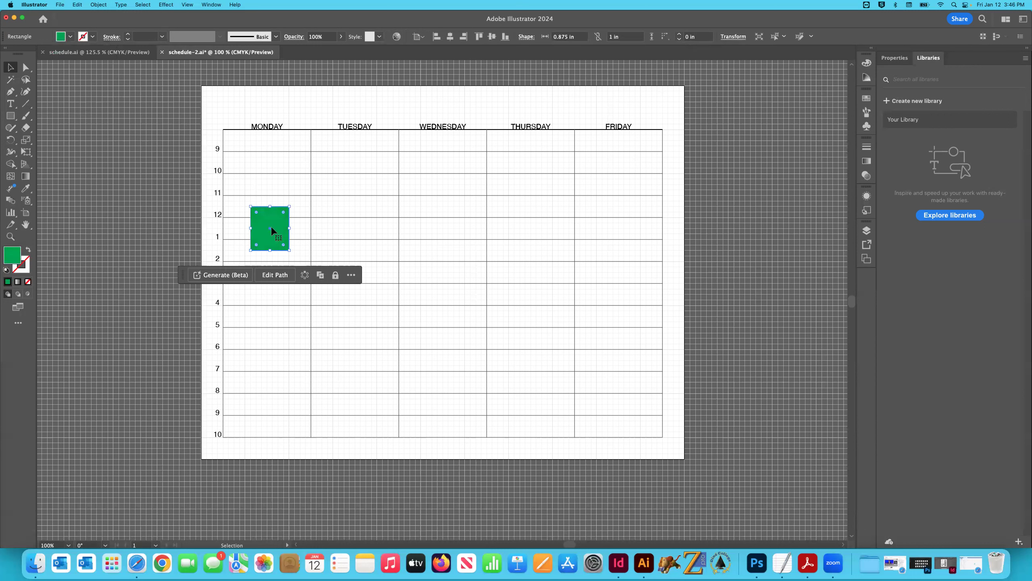
drag(271, 206, 278, 313)
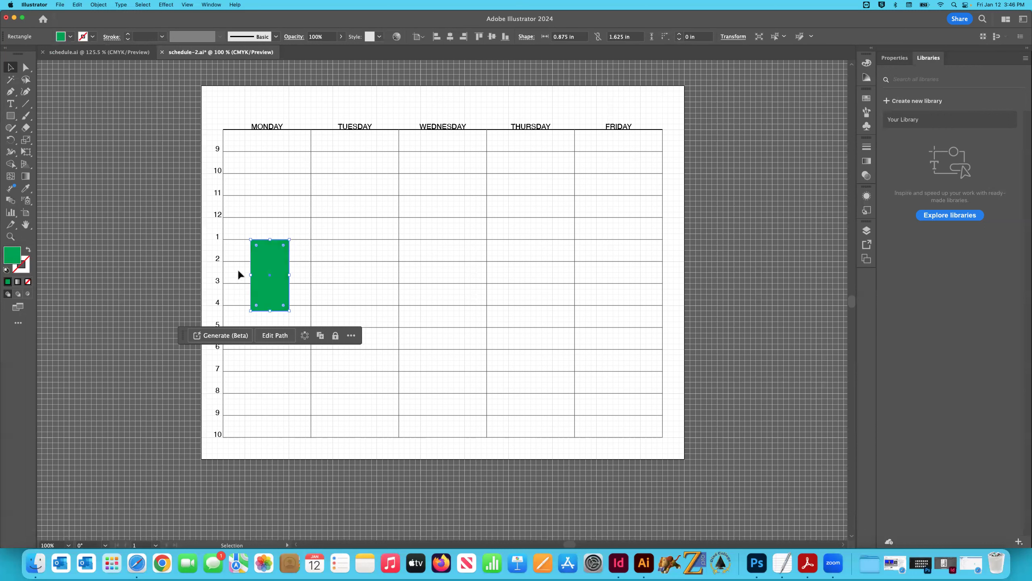
Align the green rectangle with the Monday column's left edge and duplicate it to the same hours at Wednesday's left edge
mouse_move(262, 252)
mouse_down()
mouse_move(348, 265)
mouse_move(268, 253)
mouse_move(286, 257)
mouse_move(284, 273)
mouse_move(245, 256)
mouse_up()
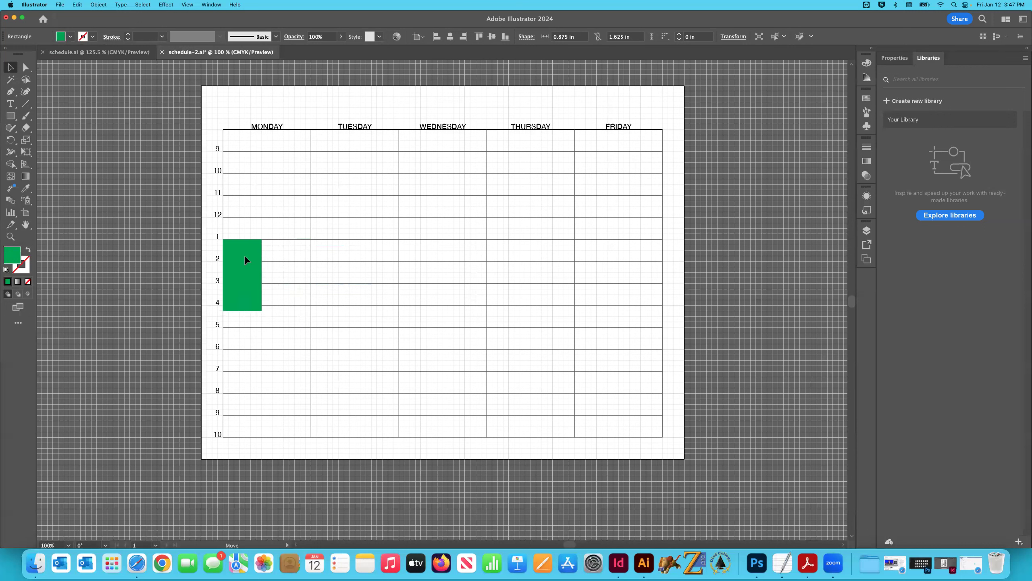
click(252, 277)
alt+drag(238, 256, 418, 263)
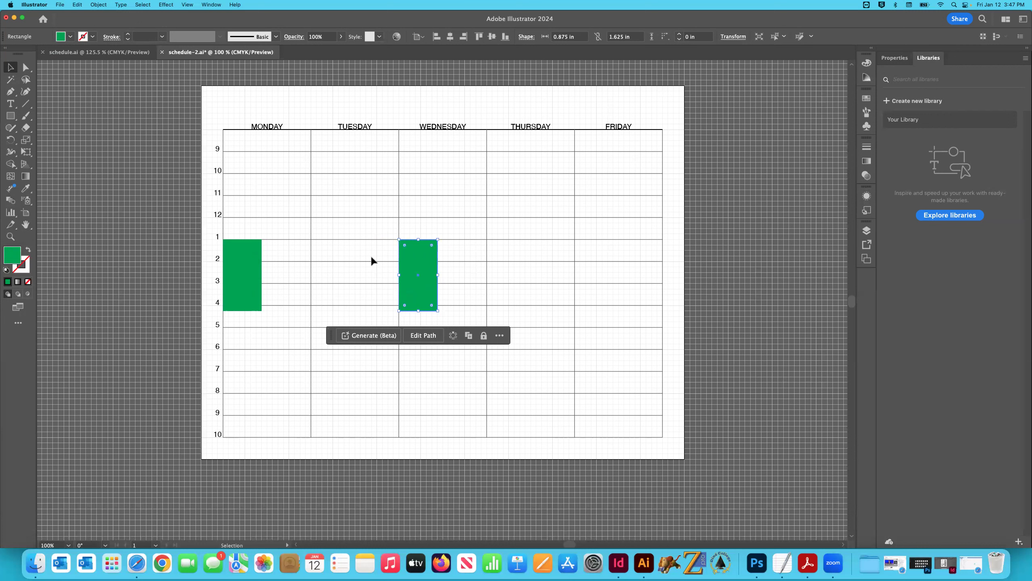
click(441, 286)
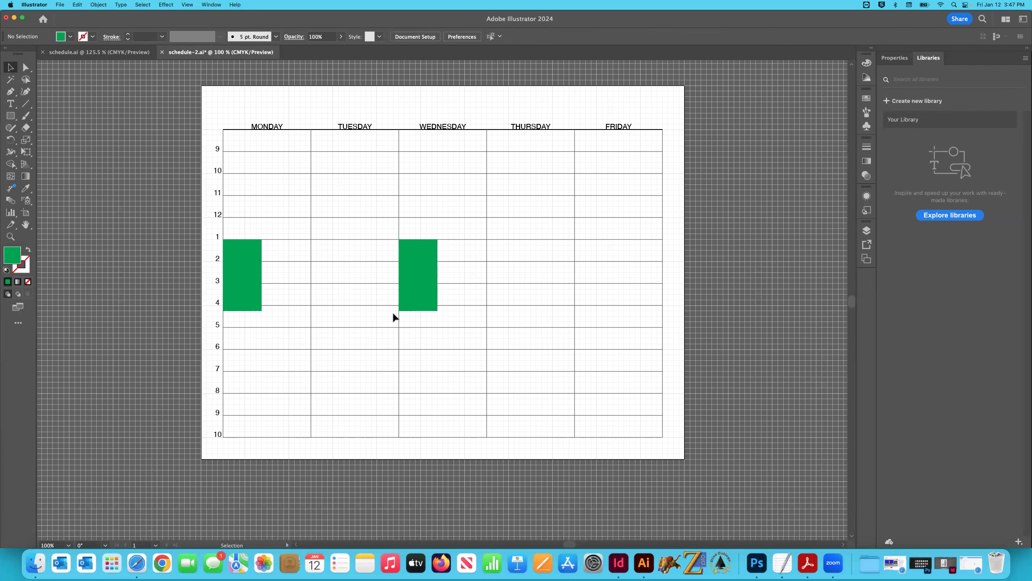
Copy the Wednesday green rectangle and place copies starting at the 6 row line at the left edges of Monday and Wednesday
click(424, 285)
key(super+c)
key(super+v)
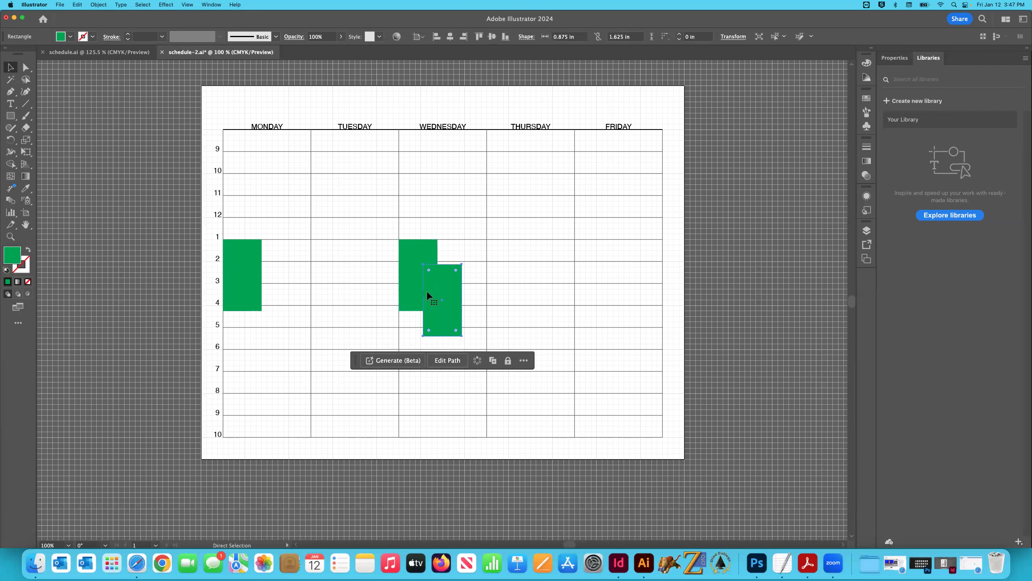
drag(440, 282, 243, 365)
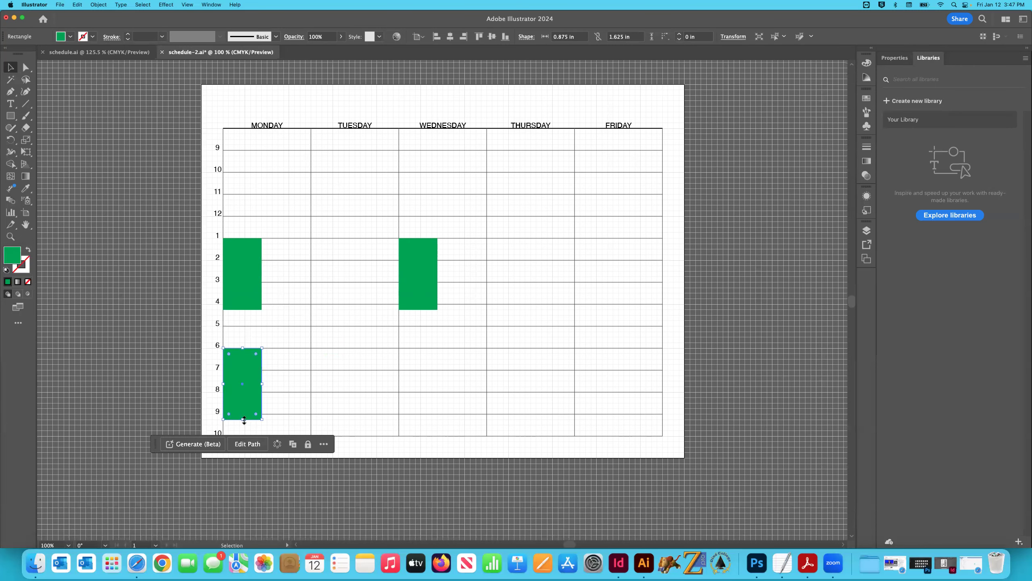
key(super+v)
drag(435, 292, 412, 374)
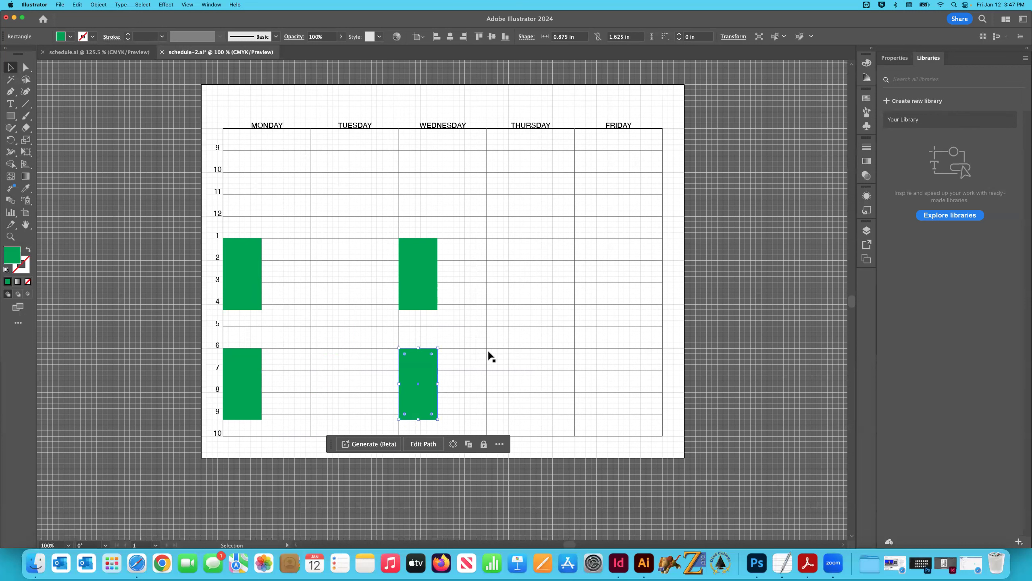
click(527, 387)
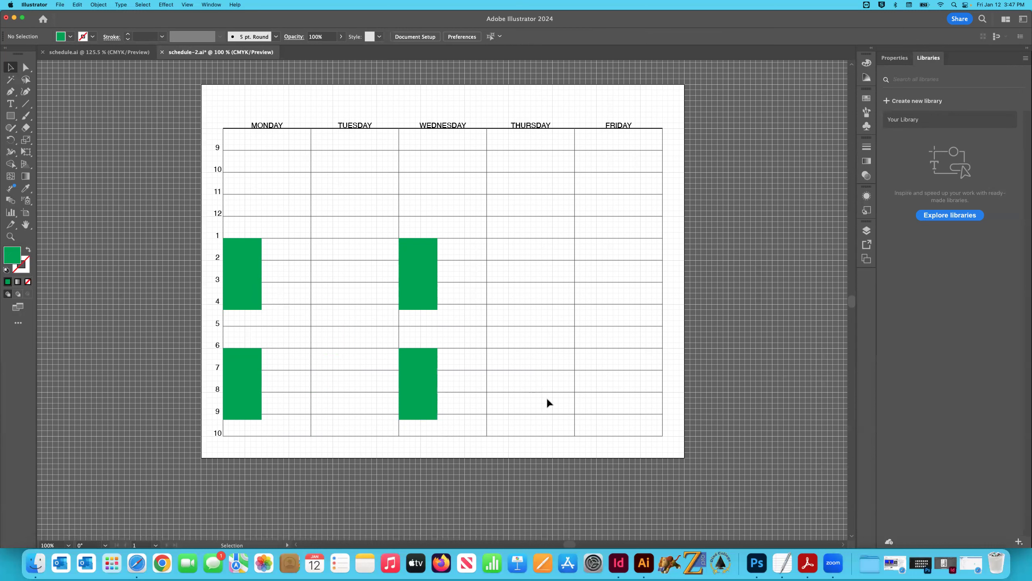
Copy the upper Wednesday block to make 2 in high green blocks in Tuesday and Thursday, from midway between 12 and 1 to midway between 4 and 5
click(421, 273)
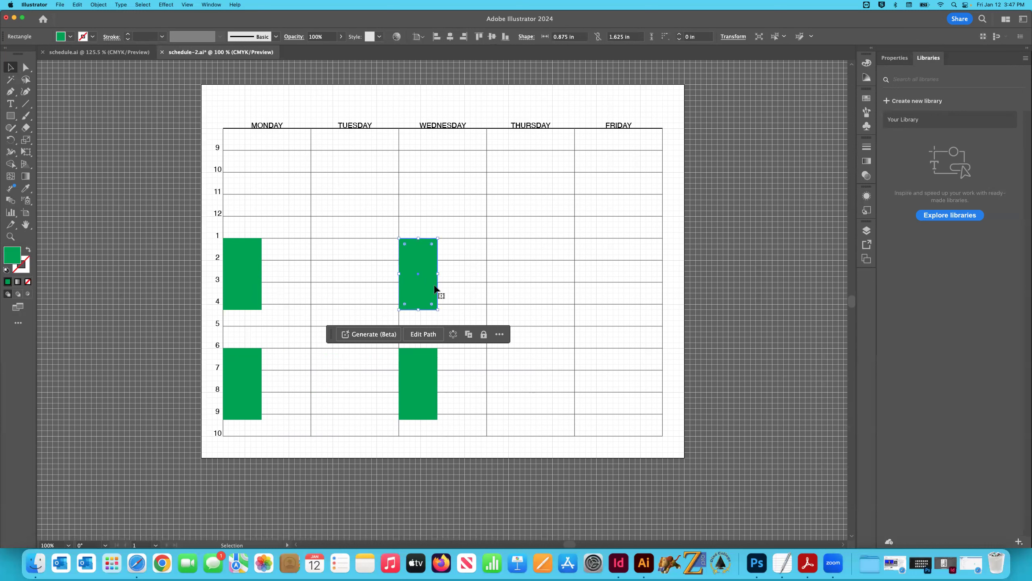
key(super+c)
key(super+v)
drag(447, 284, 337, 250)
drag(330, 298, 331, 315)
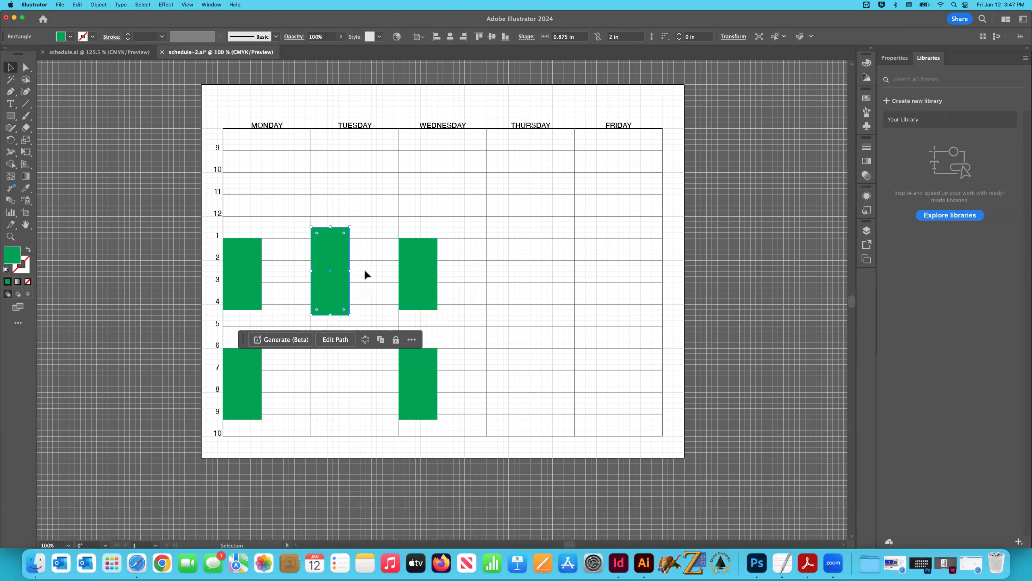
drag(328, 253, 503, 252)
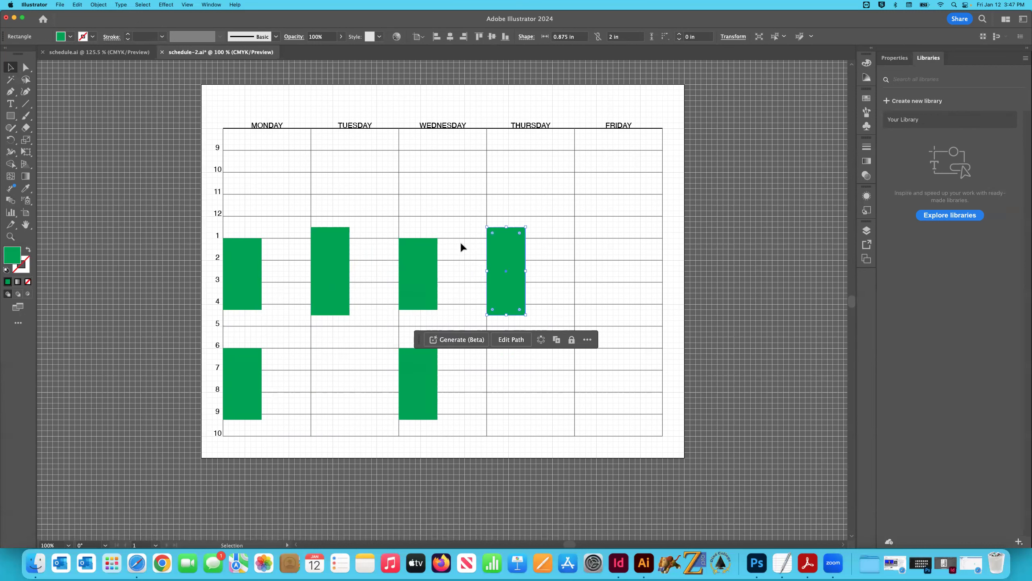
click(445, 321)
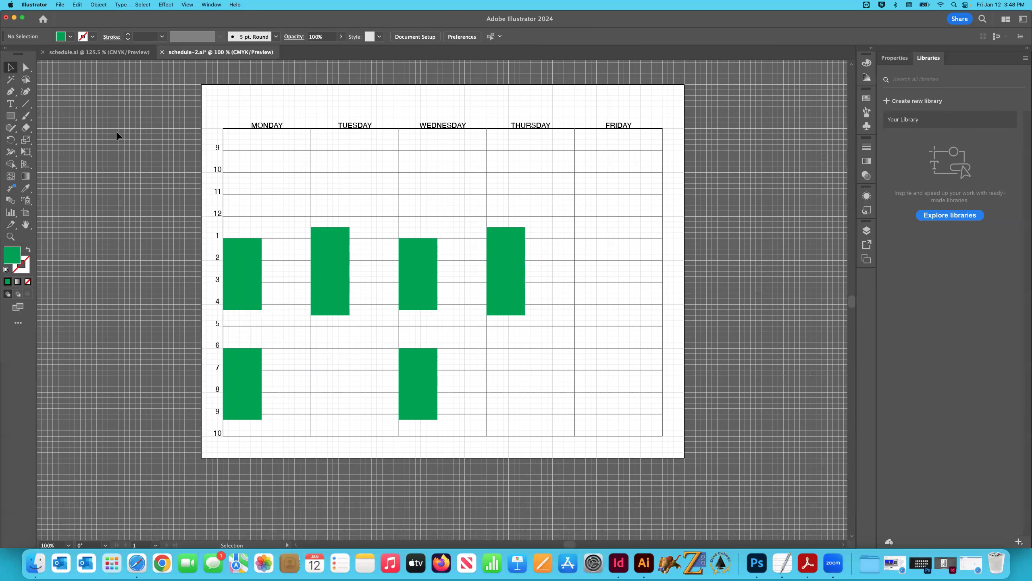
Paste a green rectangle beside Monday's upper block and resize it to 1 in high, from the 2 line to the 4 line
click(251, 254)
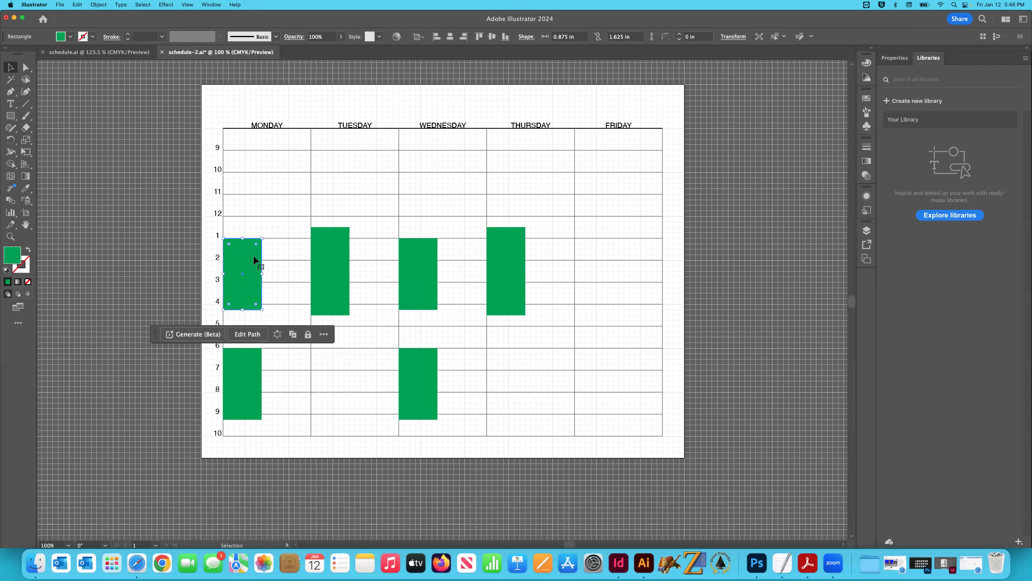
key(super+v)
drag(442, 275, 283, 274)
drag(283, 331, 286, 304)
click(300, 330)
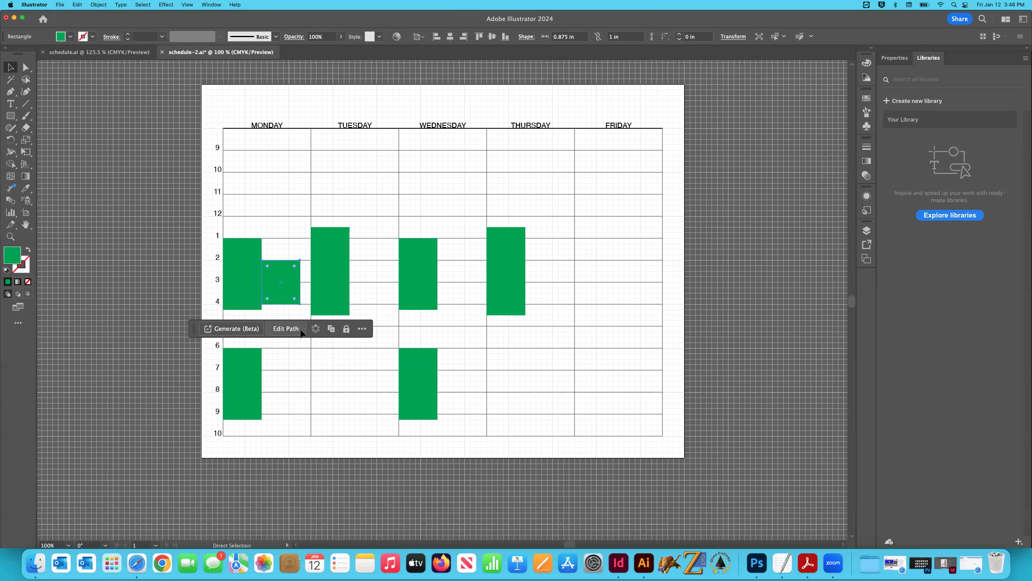
Duplicate the 1 in high Monday rectangle beside Wednesday's upper green block, spanning the 2 to 4 row lines
key(super+c)
key(super+v)
drag(437, 289, 451, 269)
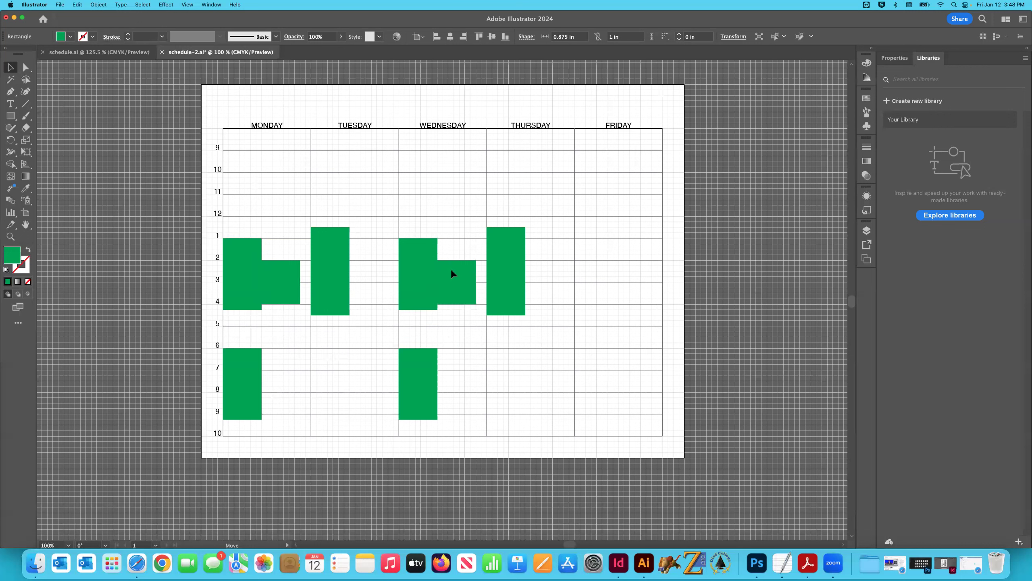
click(310, 288)
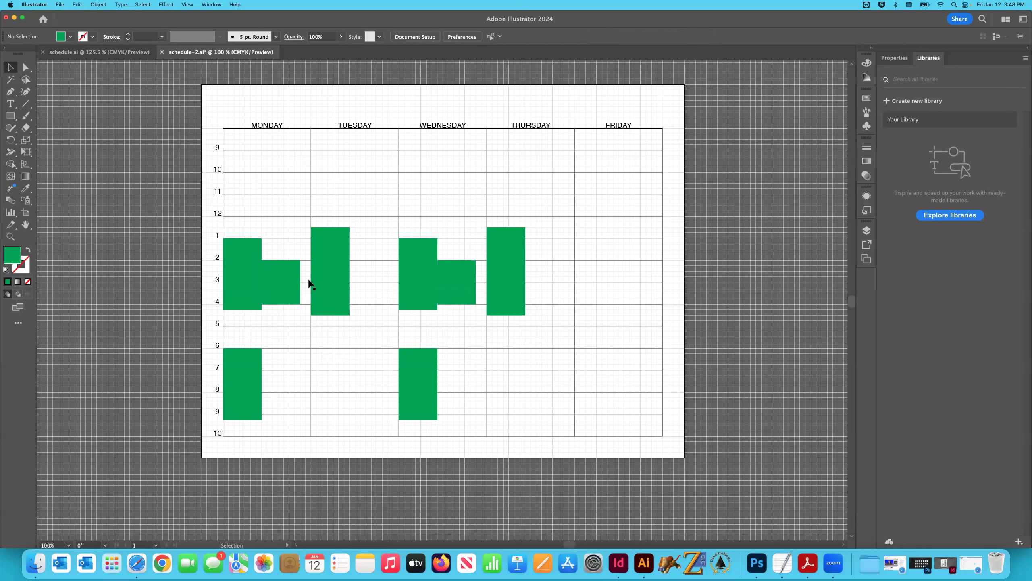
Fill the two 1 in high rectangles in Monday and Wednesday with CMYK Cyan
click(288, 274)
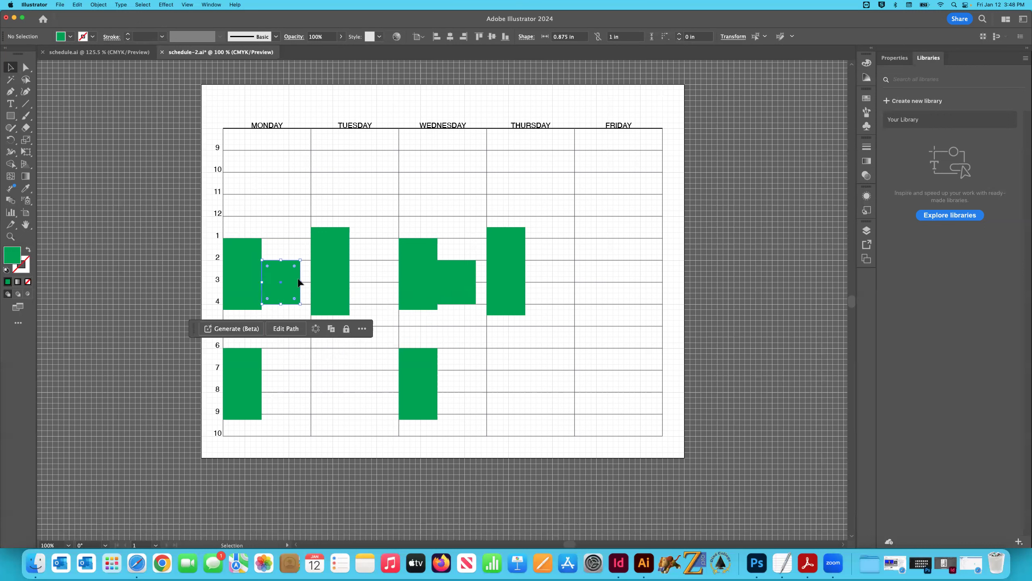
shift+click(452, 276)
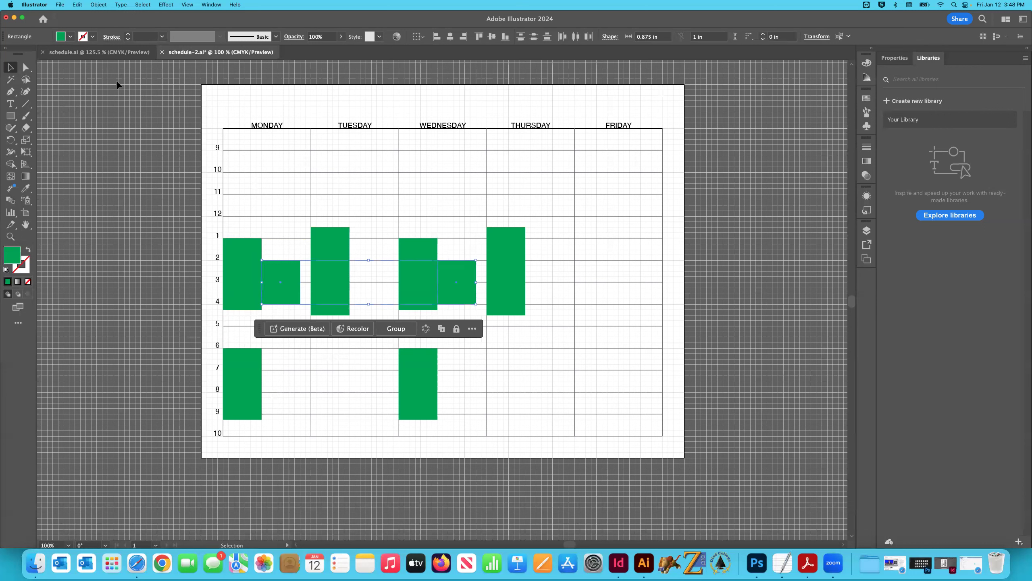
click(71, 36)
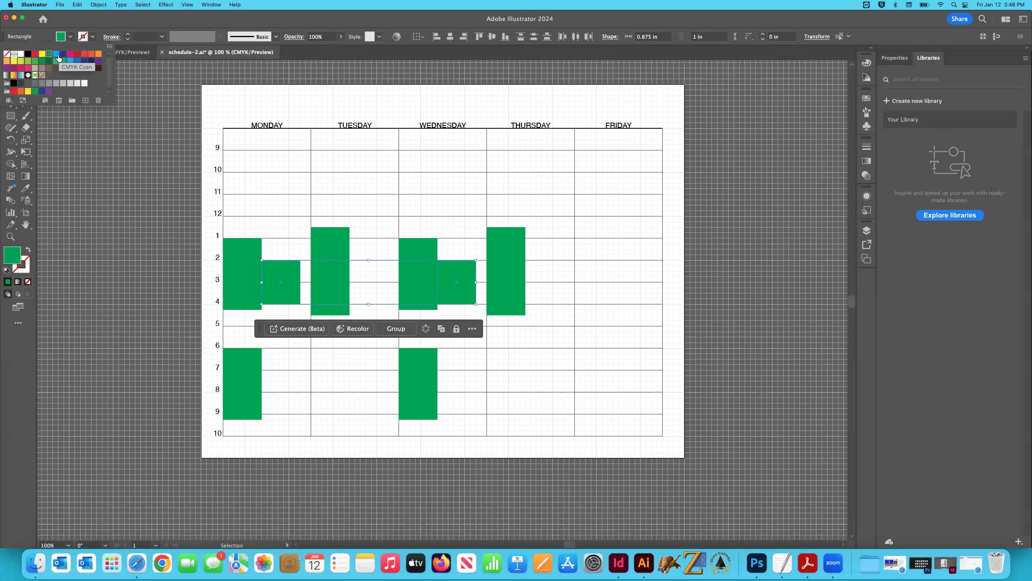
click(56, 53)
click(180, 227)
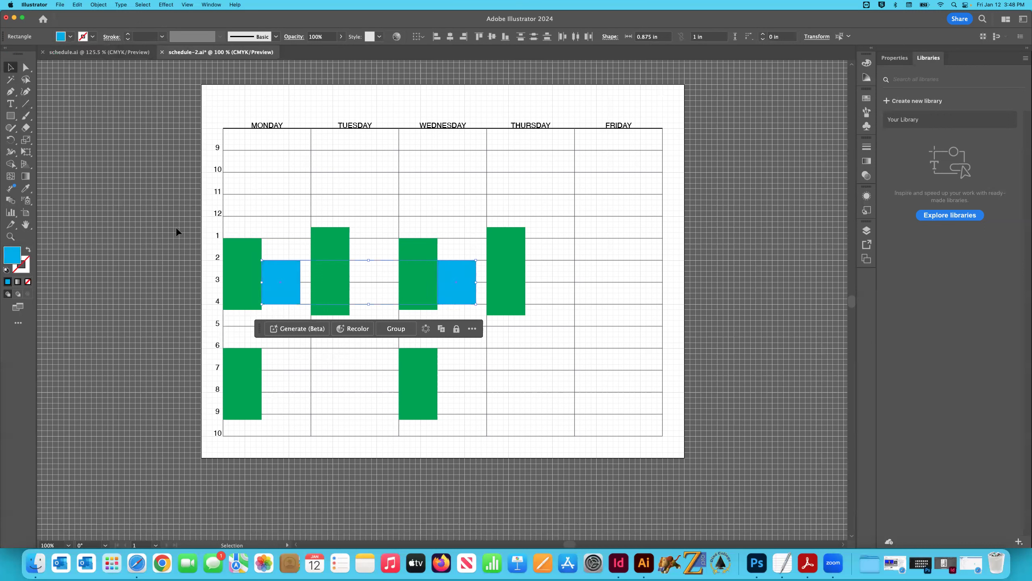
click(177, 230)
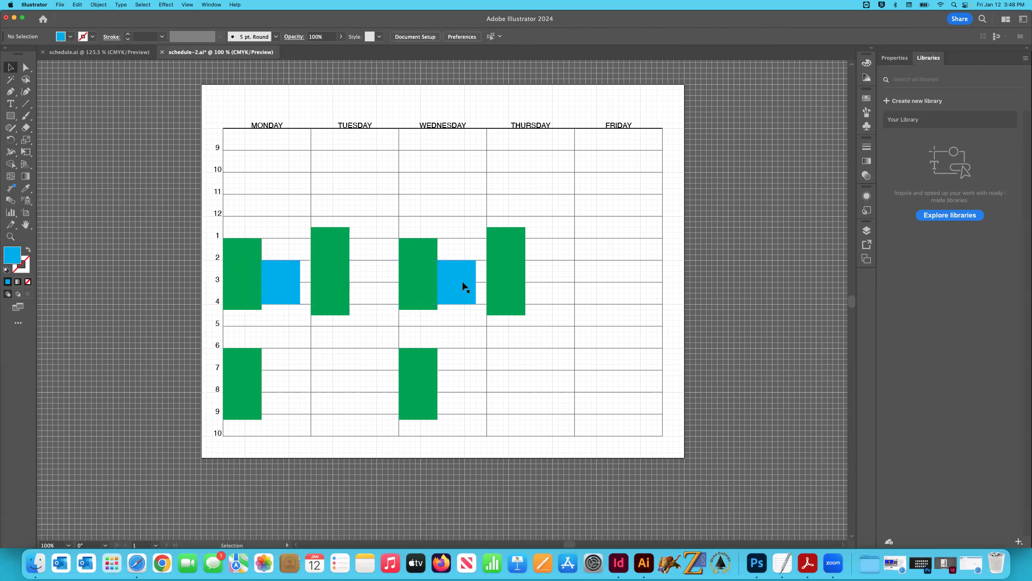
Place copies of the cyan rectangle between the 5 and 7 row lines in Monday and Wednesday, directly below the existing cyan blocks
click(287, 299)
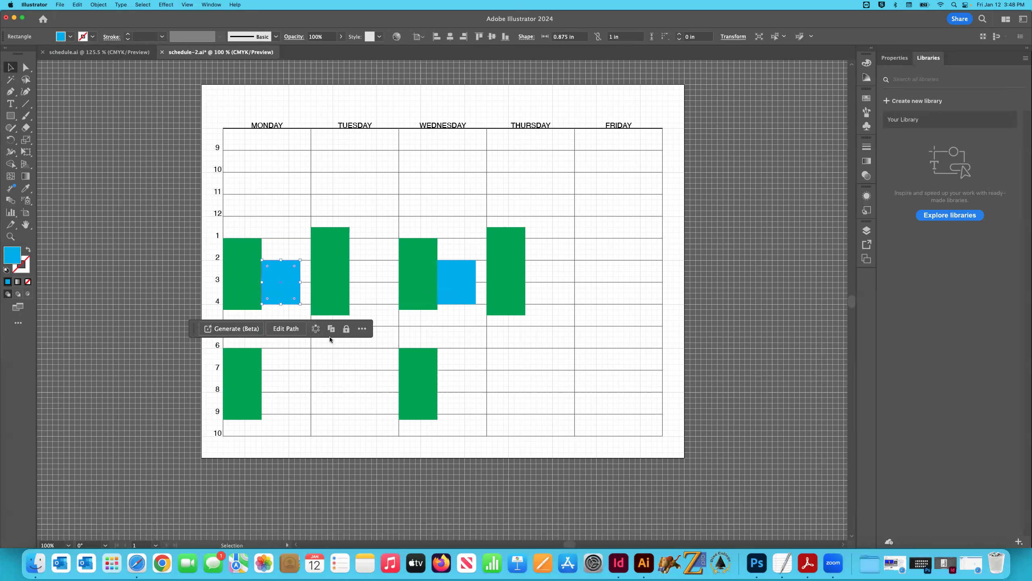
drag(458, 275, 281, 335)
click(286, 341)
key(cmd+v)
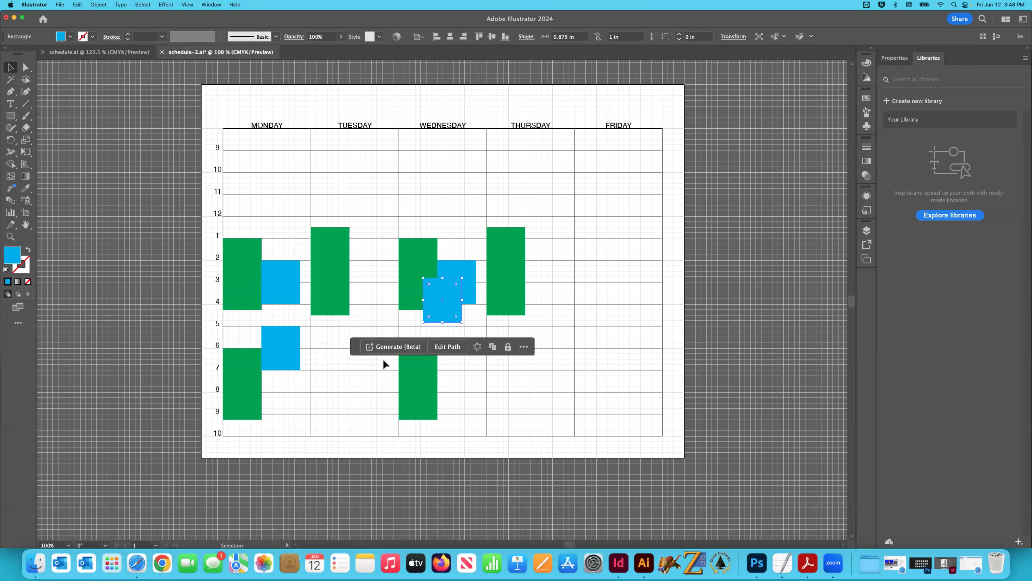
drag(441, 295, 459, 337)
click(382, 320)
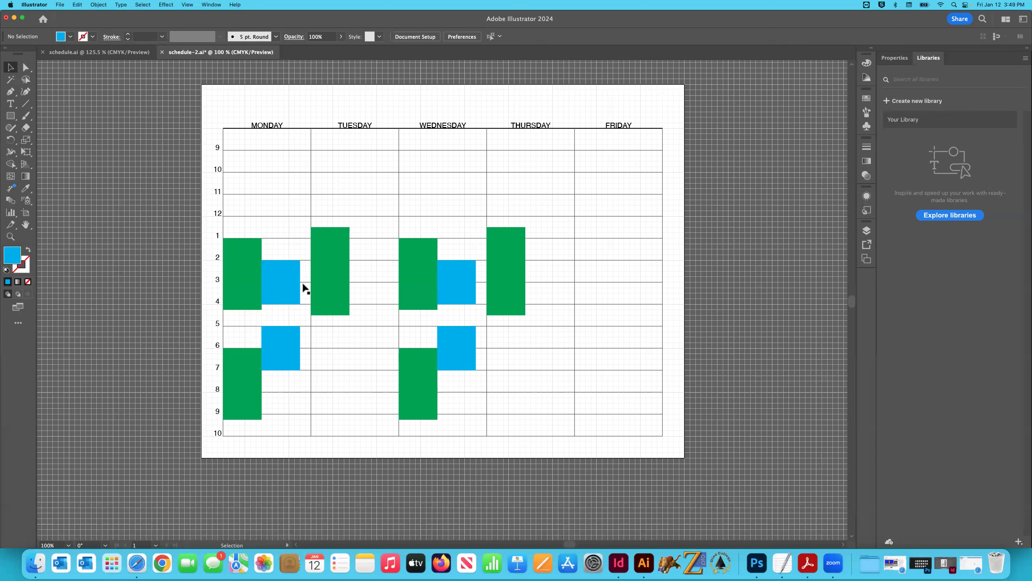
click(288, 283)
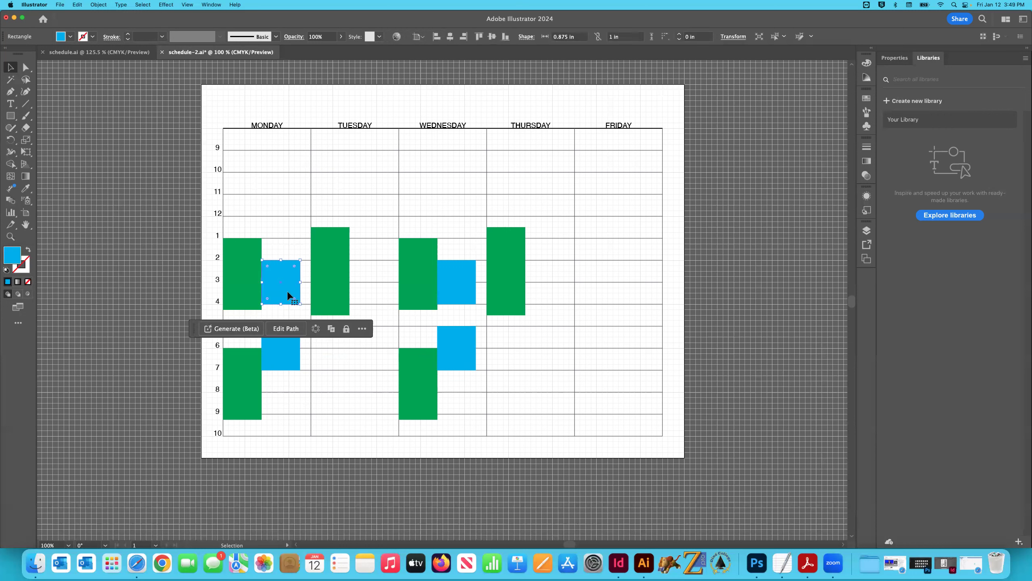
click(283, 354)
click(246, 303)
click(330, 279)
click(419, 276)
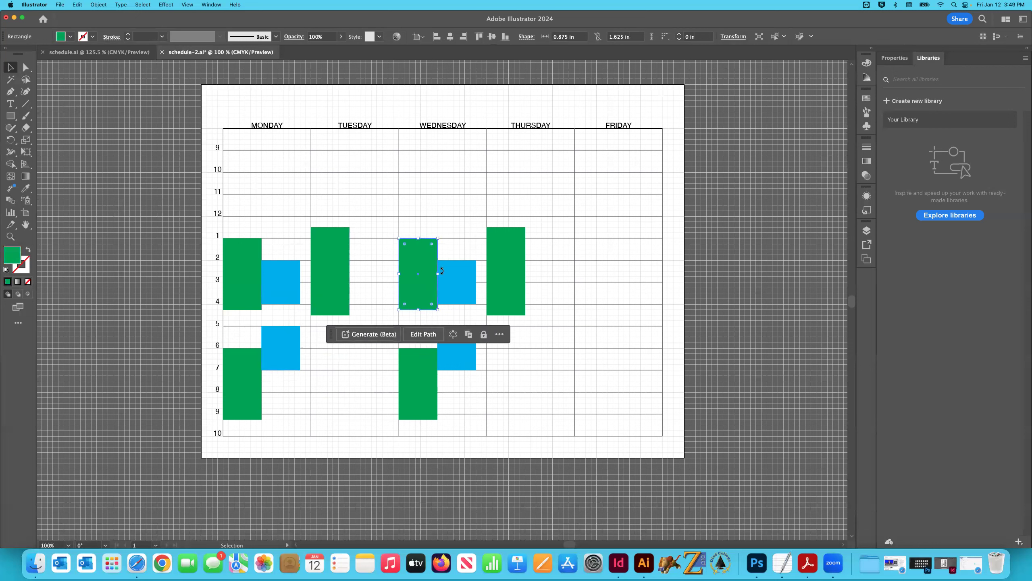
click(505, 273)
click(406, 381)
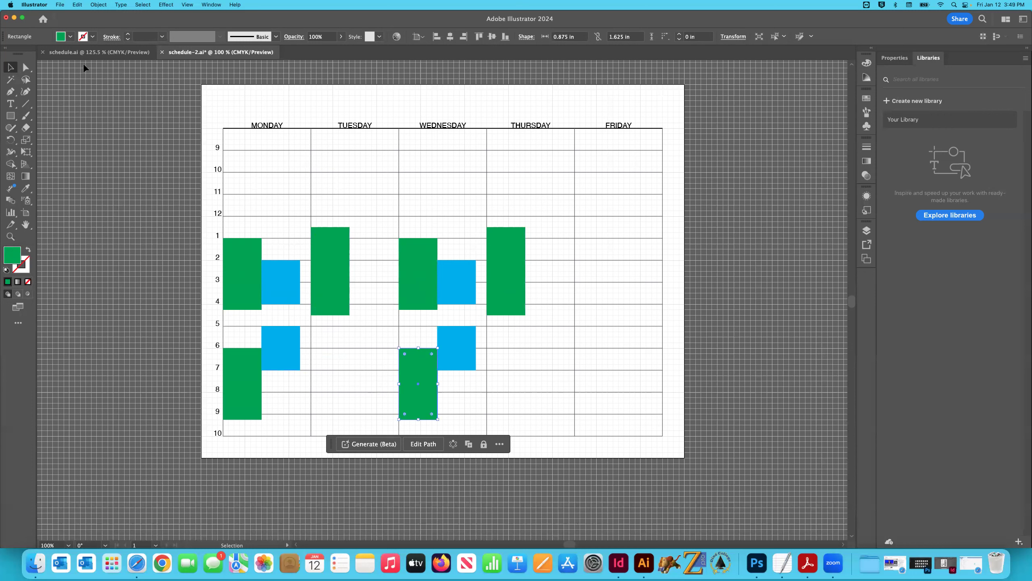
click(70, 37)
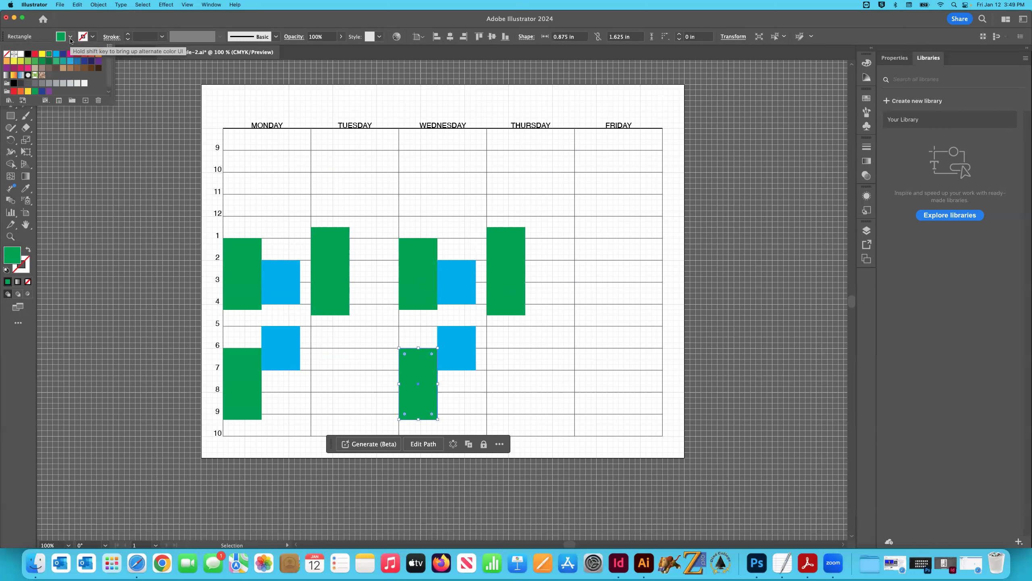
click(172, 98)
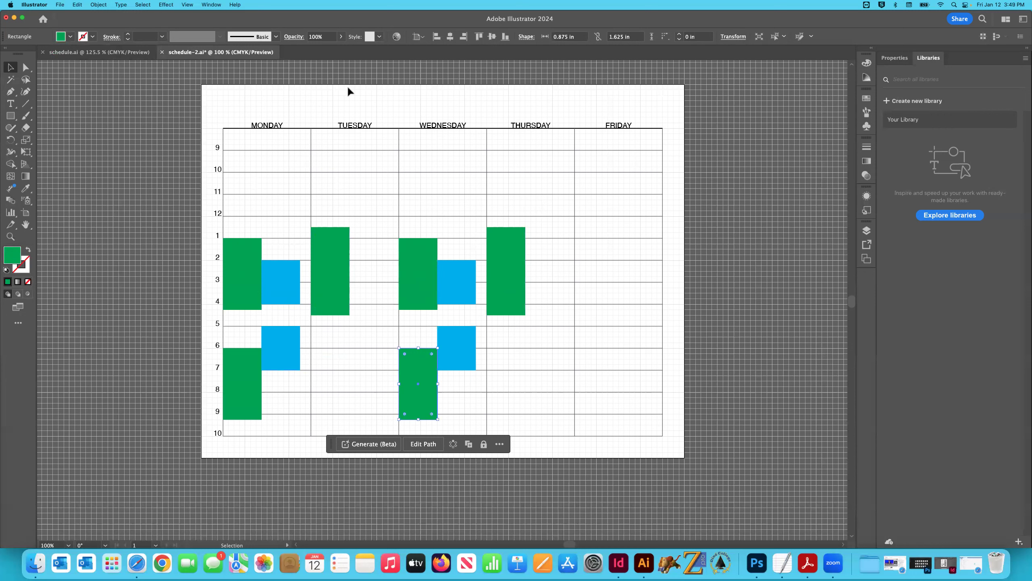
click(161, 102)
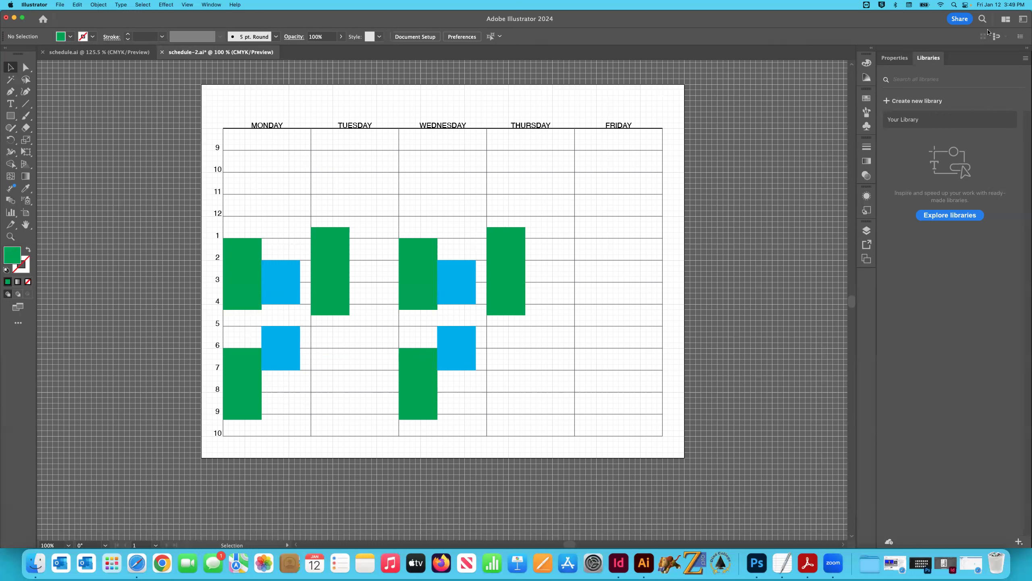
Choose the Essentials Classic workspace and display the document's layers
click(1024, 20)
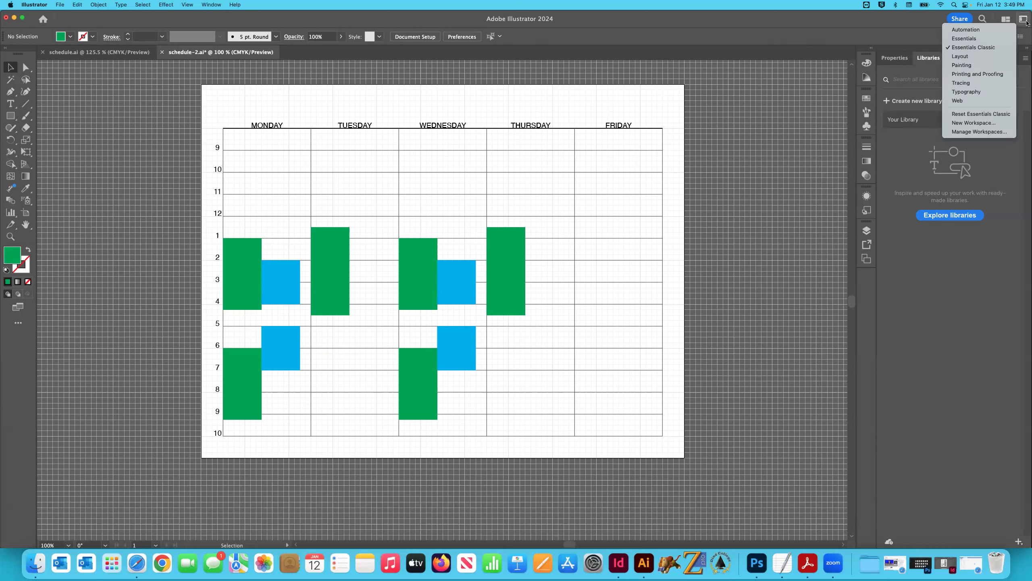
click(992, 47)
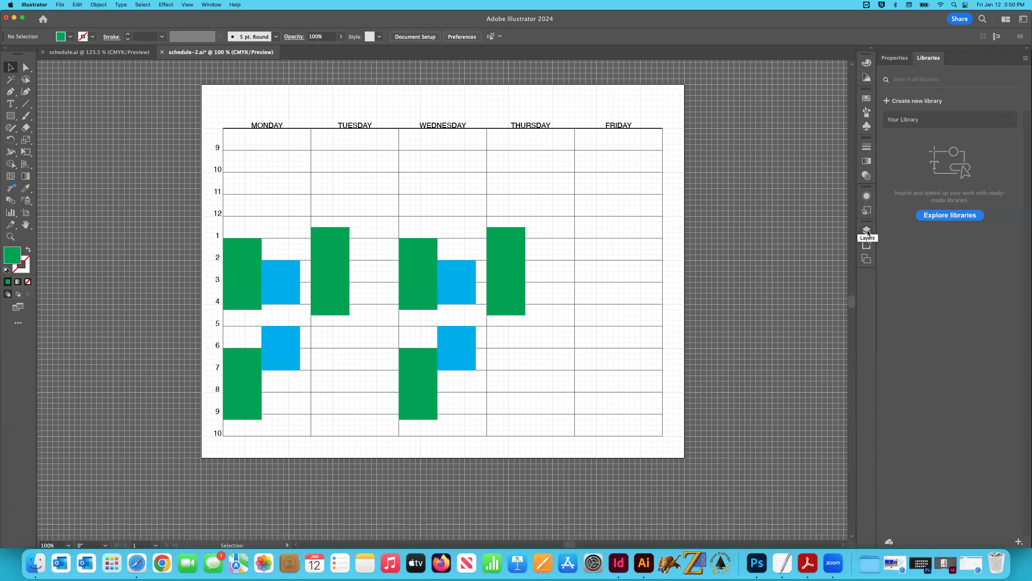
click(867, 231)
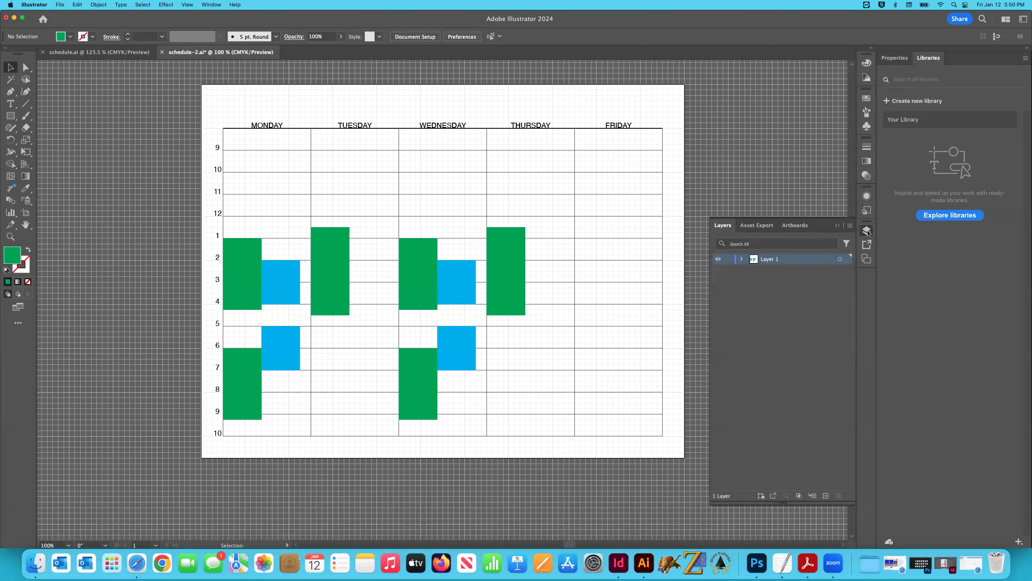
click(867, 231)
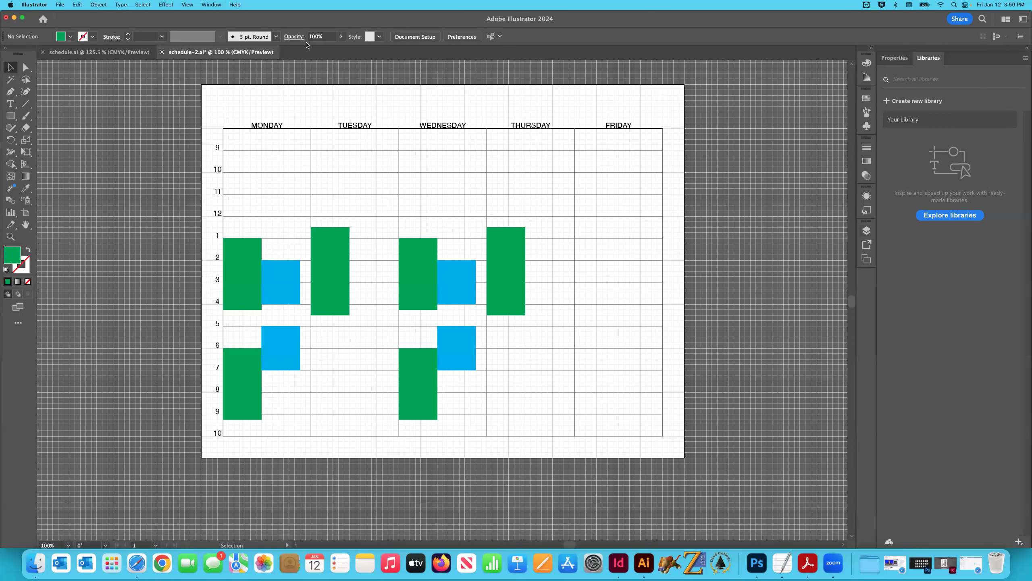
click(211, 5)
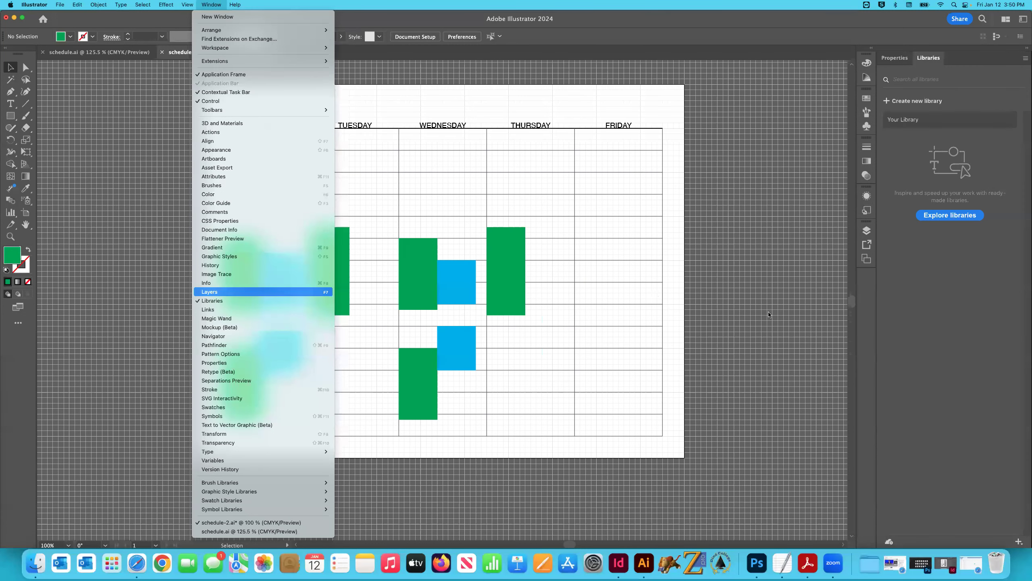
click(236, 292)
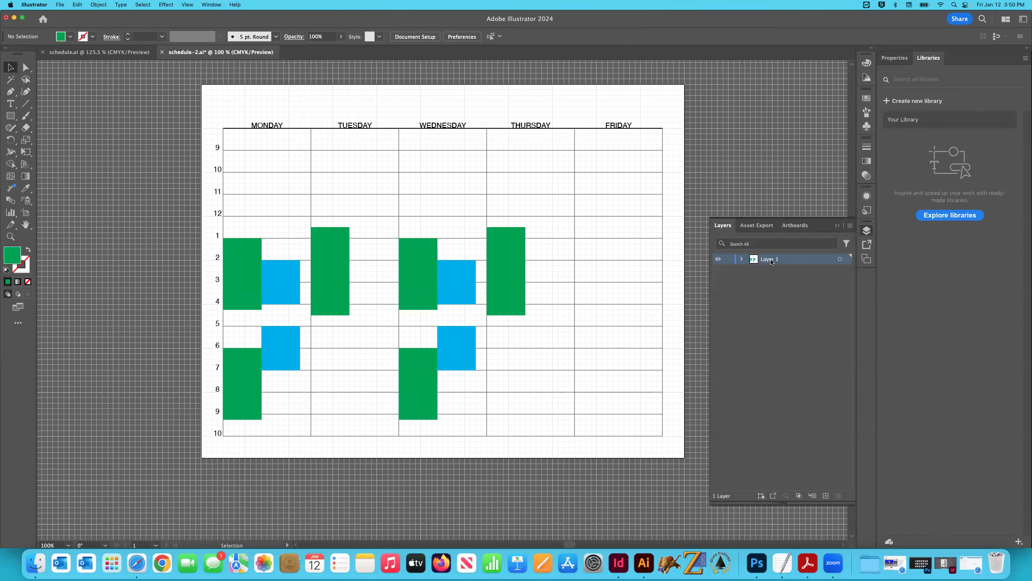
Toggle Layer 1's visibility off and on repeatedly, and lock and unlock the layer
click(718, 259)
click(719, 259)
click(718, 259)
click(719, 259)
click(718, 259)
click(718, 258)
click(729, 260)
click(729, 259)
Create a second layer and place it below Layer 1
click(826, 496)
drag(761, 261, 782, 283)
drag(768, 272, 772, 259)
Select all green and cyan event blocks from Monday to Thursday and move them onto Layer 2
click(325, 240)
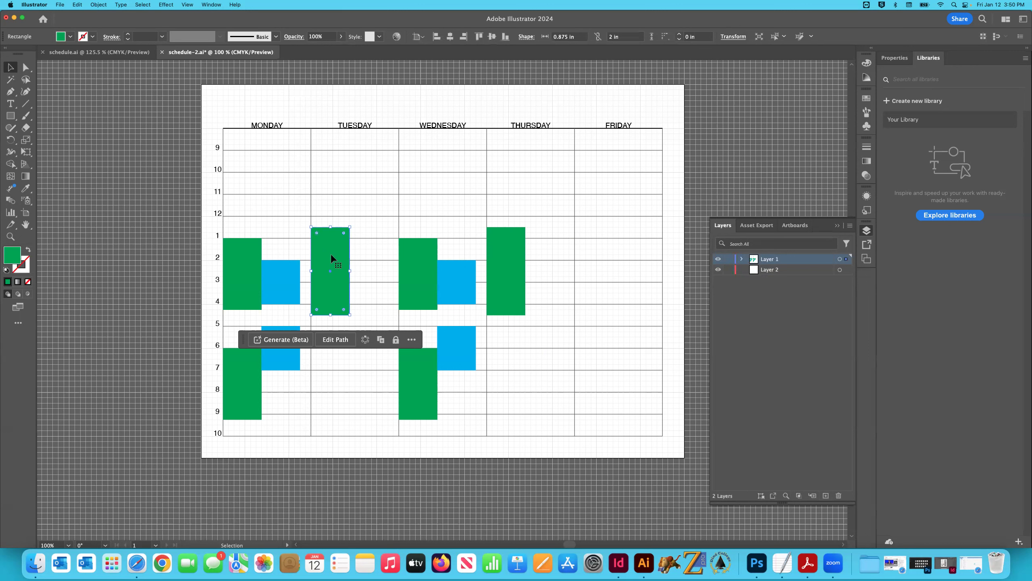
shift+click(294, 277)
shift+click(254, 272)
shift+click(249, 369)
shift+click(279, 359)
shift+click(413, 383)
shift+click(412, 299)
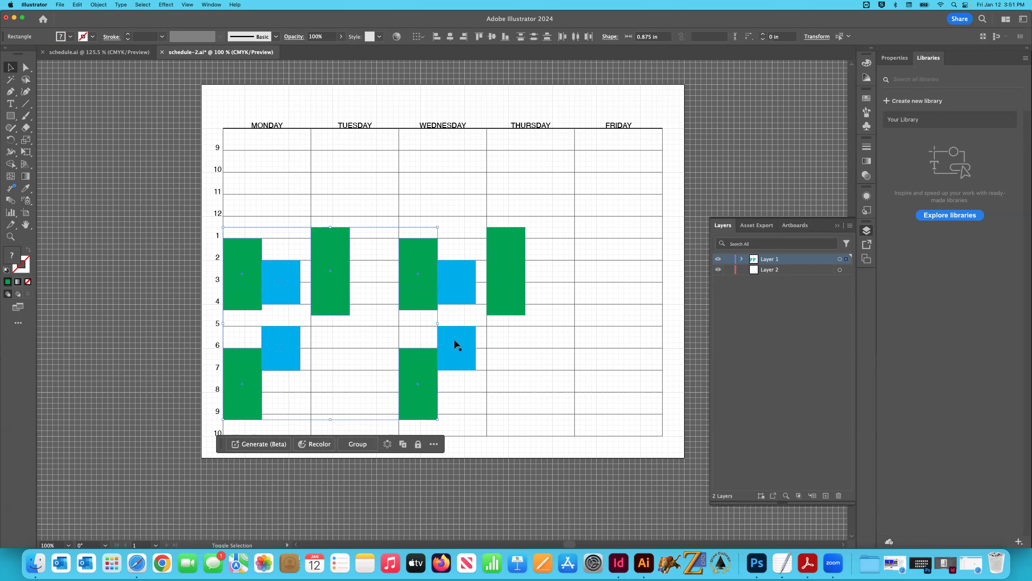
shift+click(457, 344)
shift+click(455, 299)
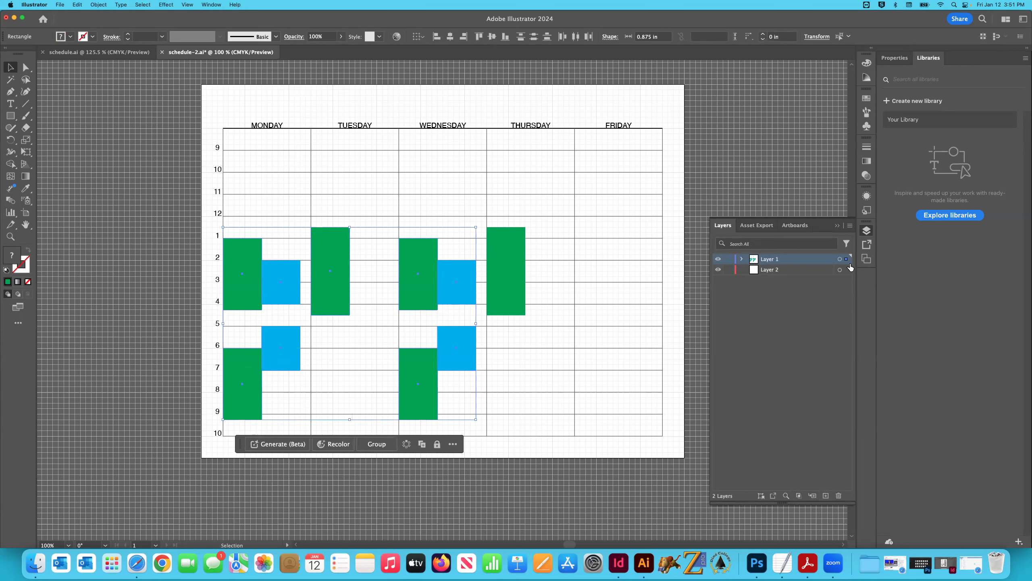
drag(848, 262, 848, 272)
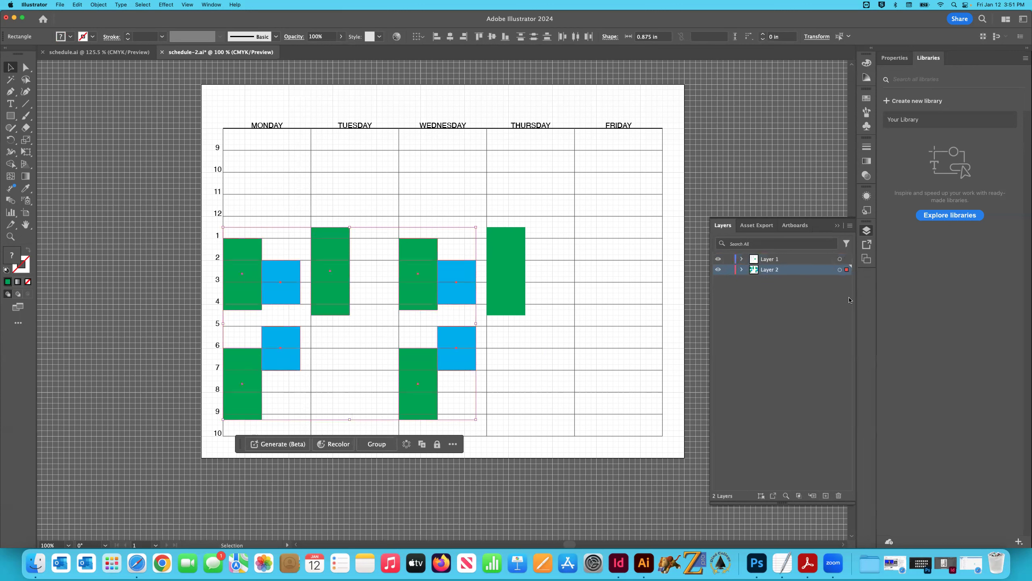
key(super+z)
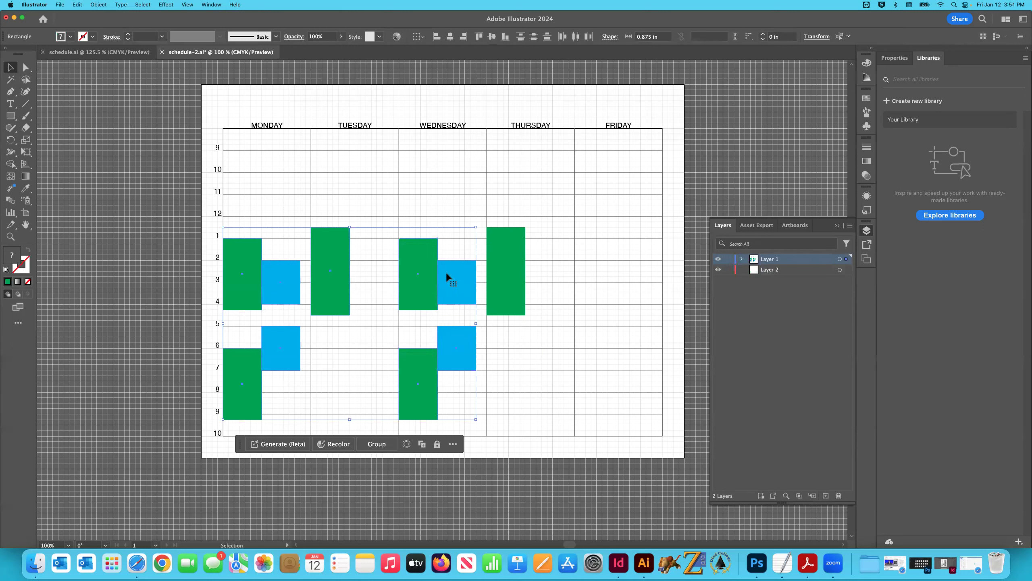
shift+click(505, 273)
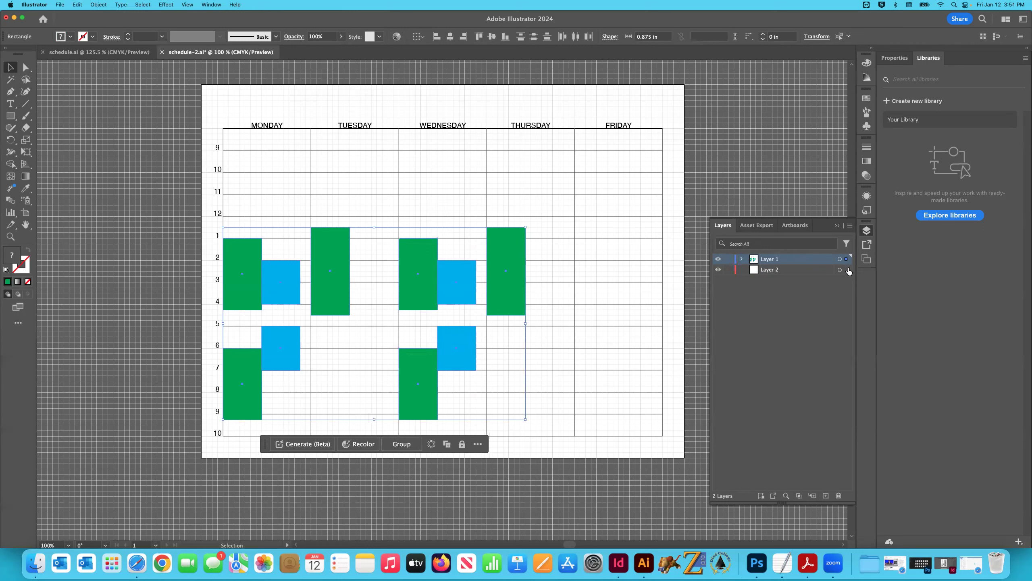
drag(846, 261, 846, 270)
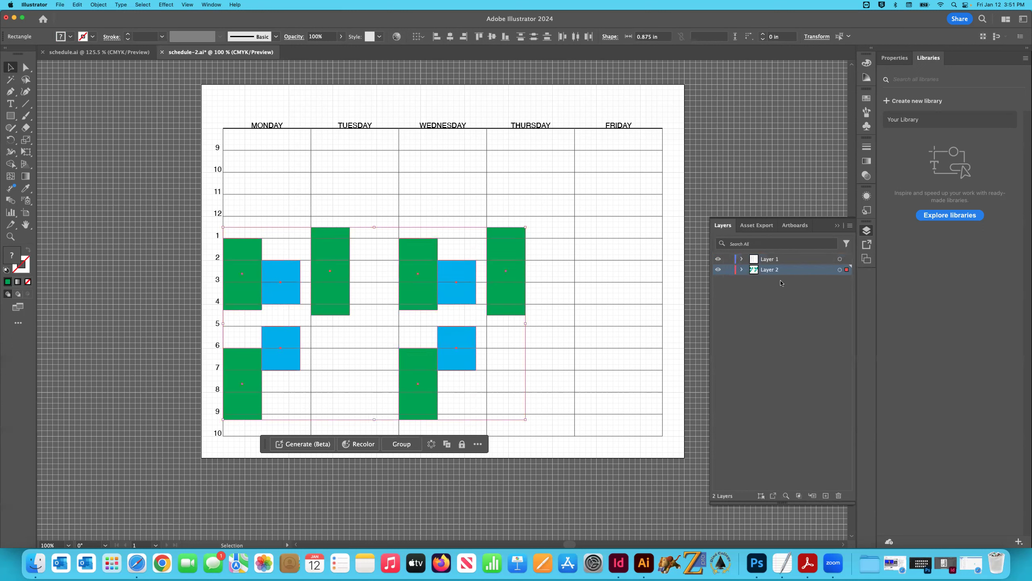
Place Layer 2 above Layer 1 and lock Layer 1
mouse_move(769, 271)
mouse_down()
mouse_move(770, 255)
mouse_move(768, 276)
mouse_up()
click(767, 261)
drag(766, 261, 770, 275)
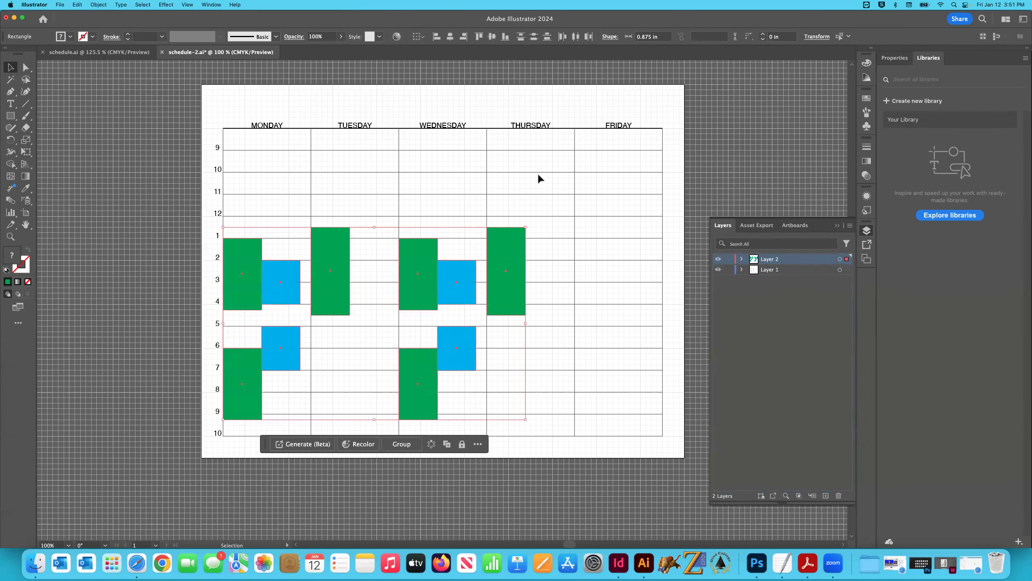
click(718, 270)
click(718, 271)
click(729, 270)
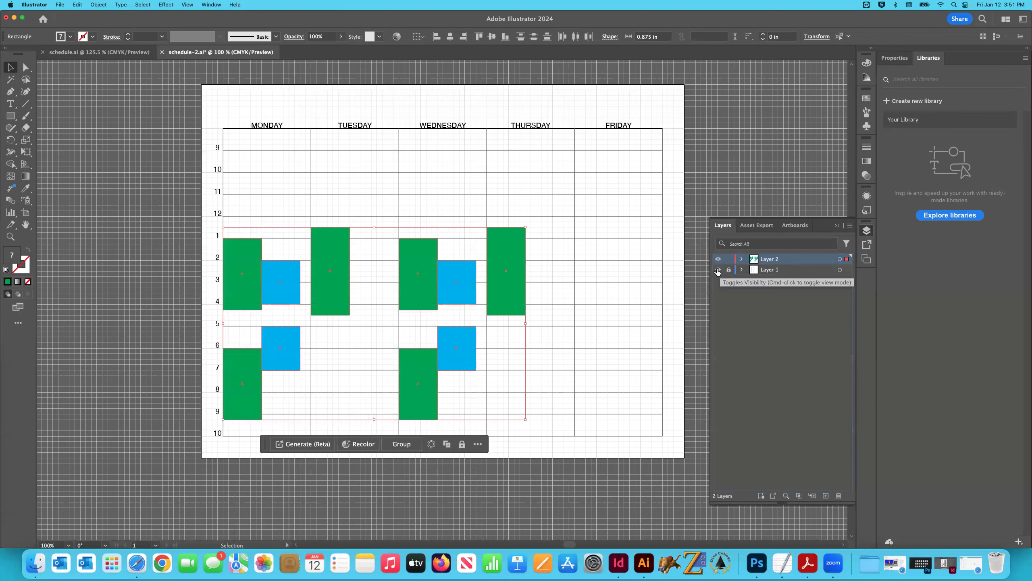
Test selection on the locked grid and on the individual green and cyan event blocks
click(533, 198)
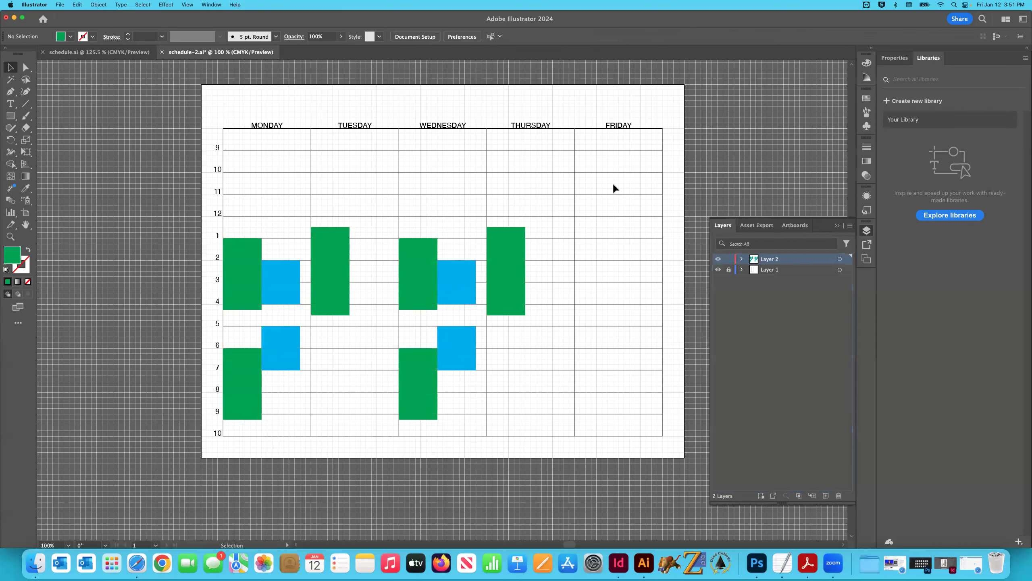
drag(630, 177, 576, 148)
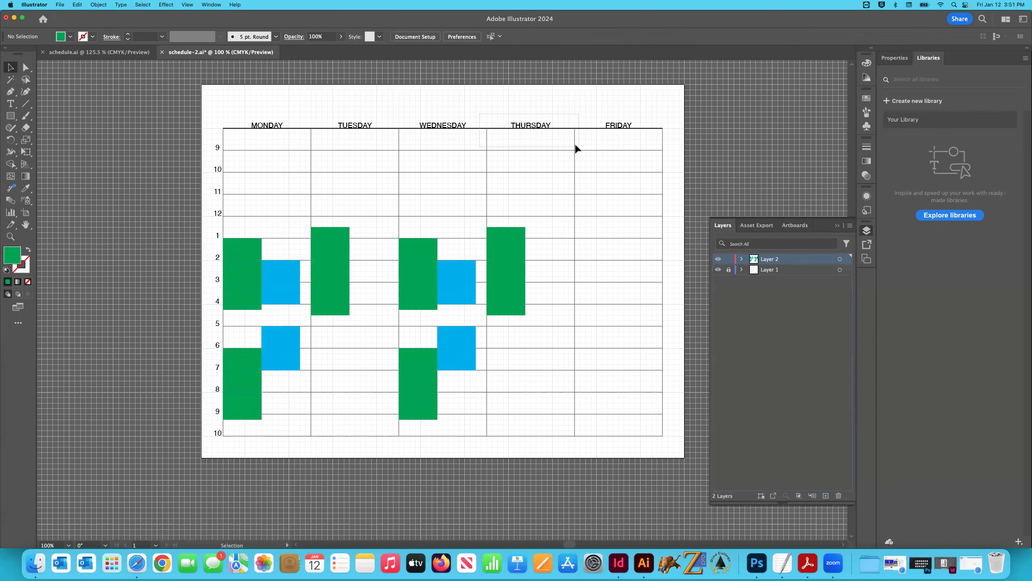
click(503, 232)
click(433, 279)
click(445, 277)
click(334, 279)
click(287, 283)
click(246, 276)
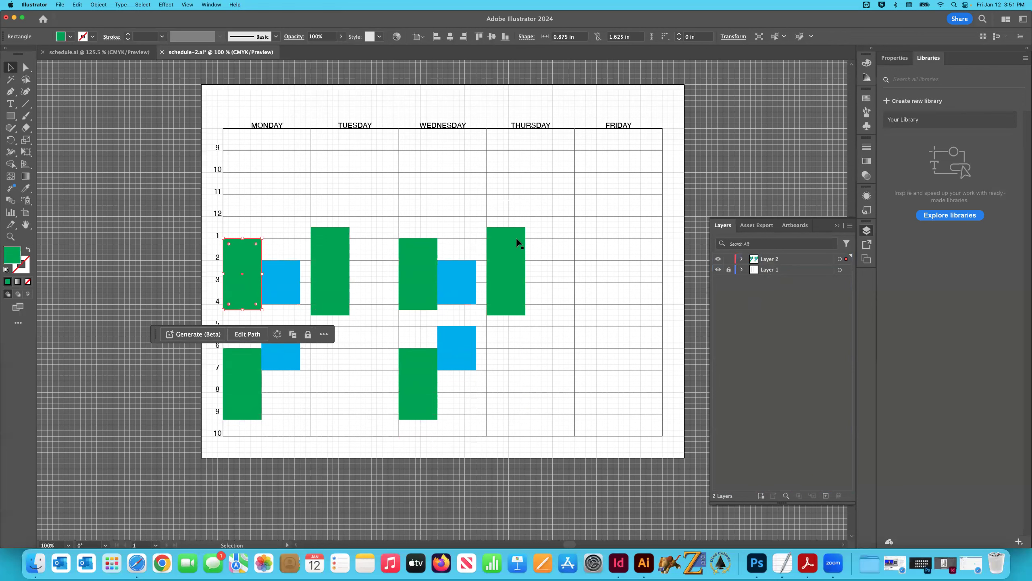
Move Layer 2 below Layer 1 so the grid lines sit in front of the event blocks
scroll(528, 240, up, 2)
scroll(650, 252, up, 2)
drag(767, 264, 784, 300)
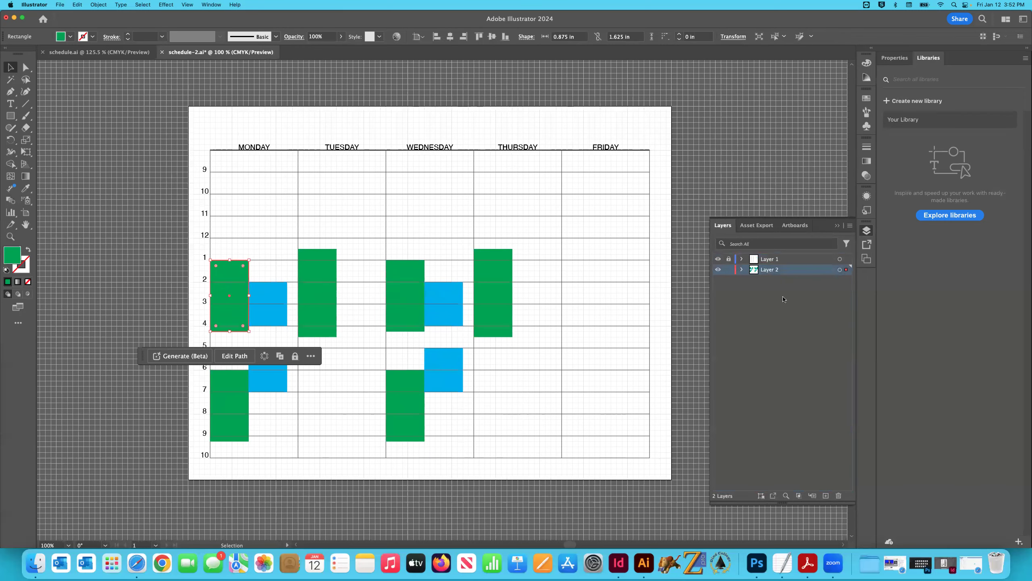
Rename Layer 2 as info and Layer 1 as days
double_click(772, 272)
text(info)
key(Return)
double_click(772, 259)
text(s)
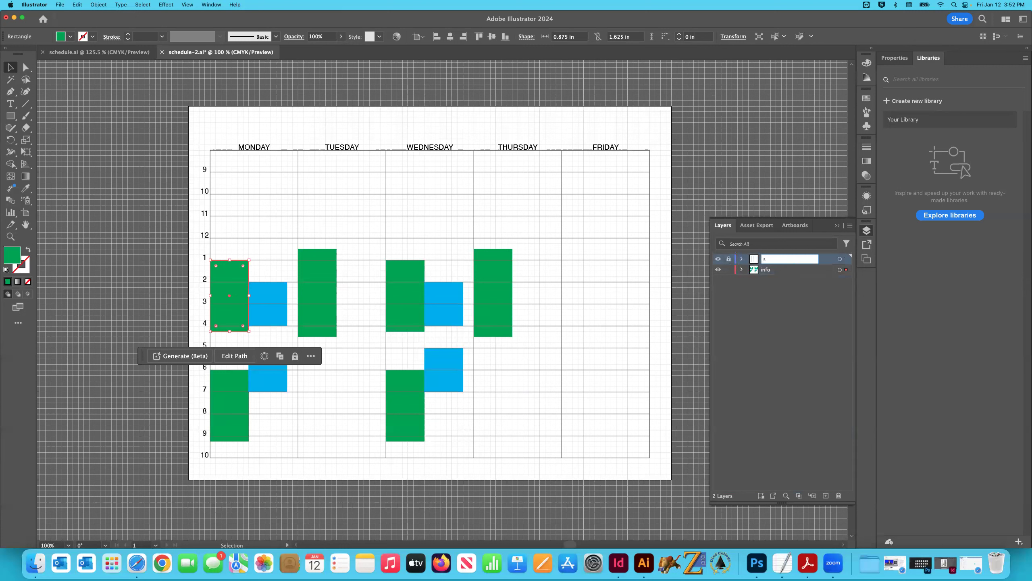
text(days)
key(Return)
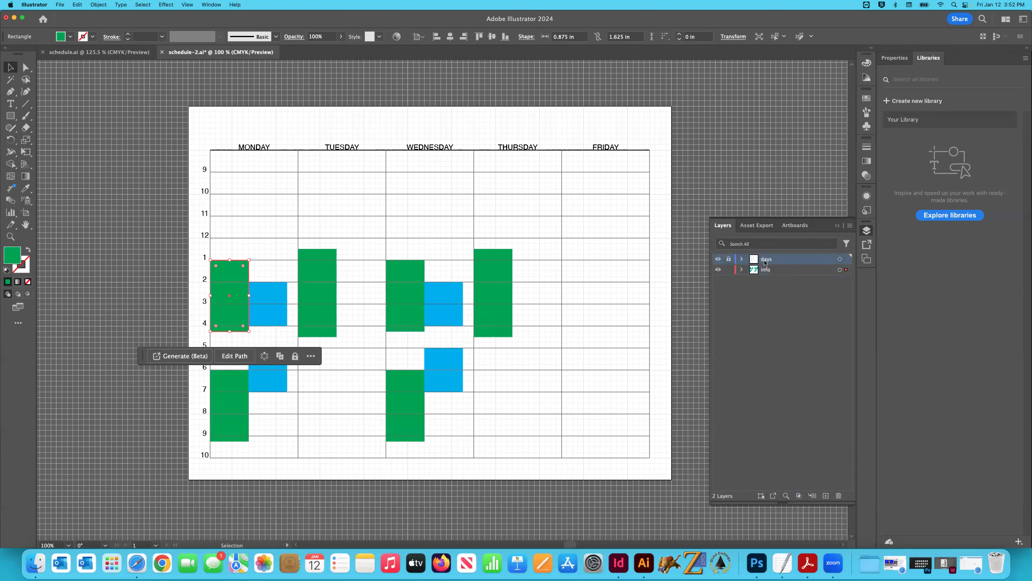
Lock the info layer and save the document
click(719, 270)
click(718, 270)
click(729, 270)
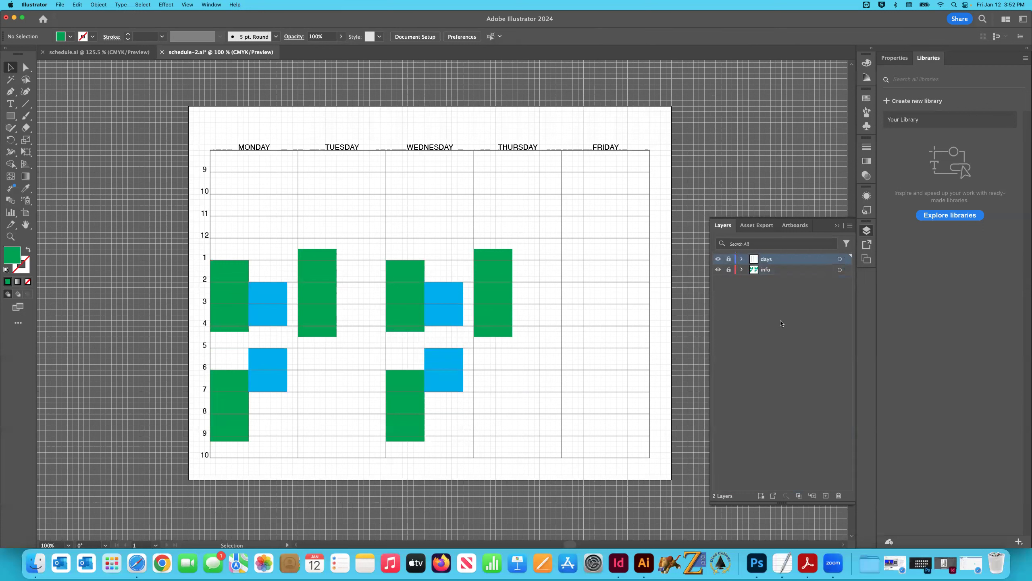
key(super+s)
Start exporting the schedule as schedule-2.png into the schedule folder in PNG format, with Use Artboards enabled
click(59, 6)
mouse_move(109, 188)
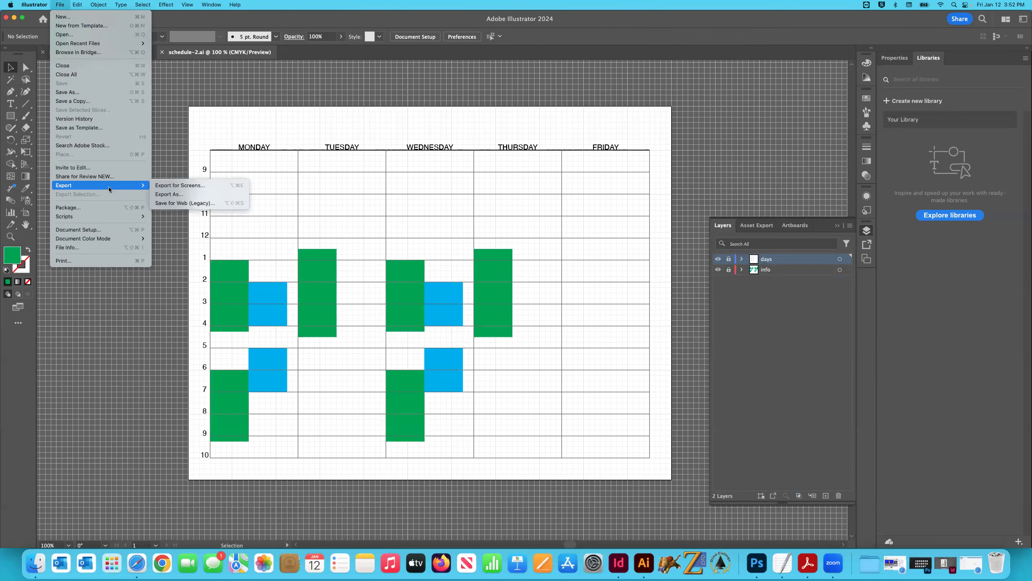
click(167, 194)
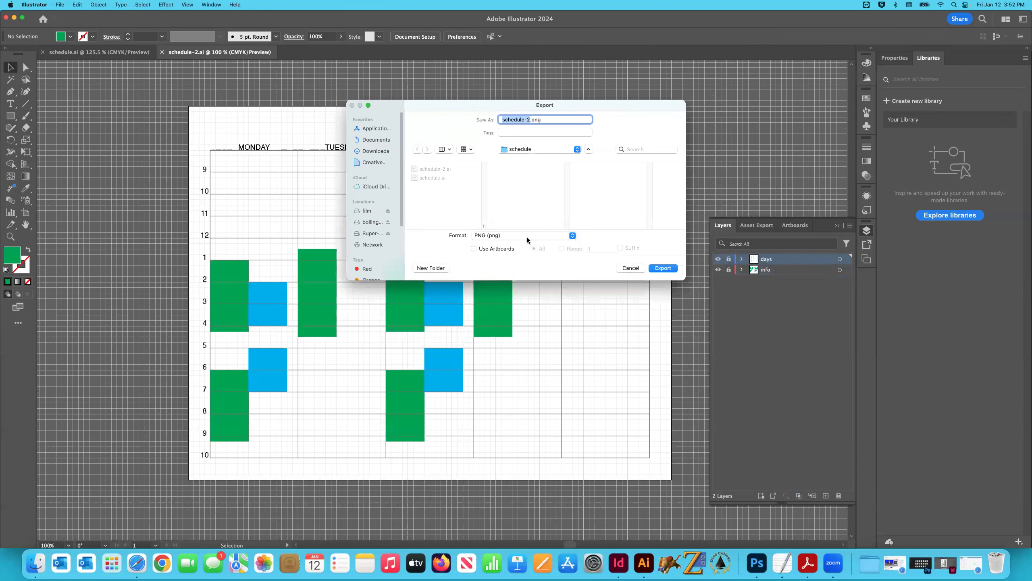
click(523, 235)
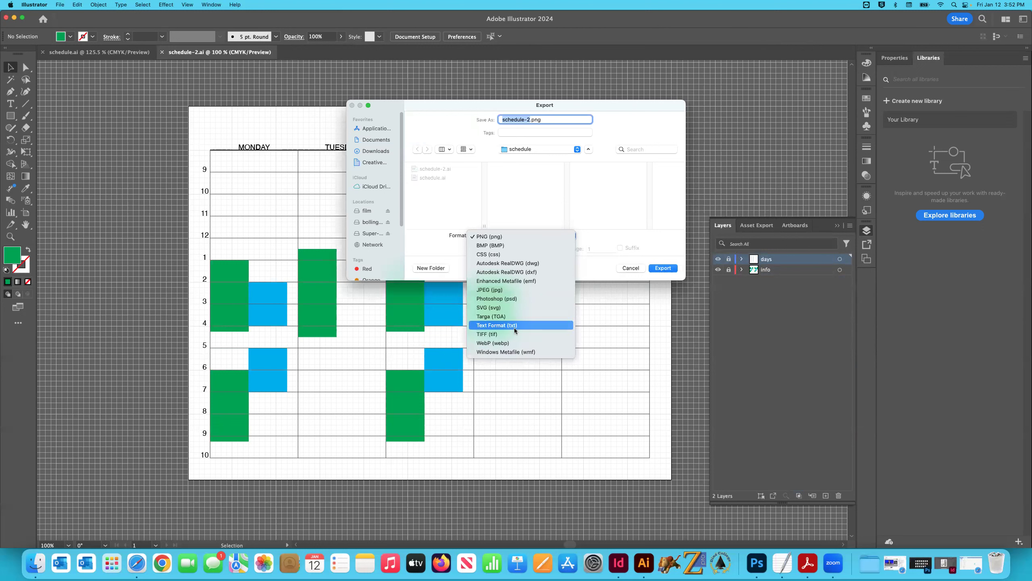
click(492, 236)
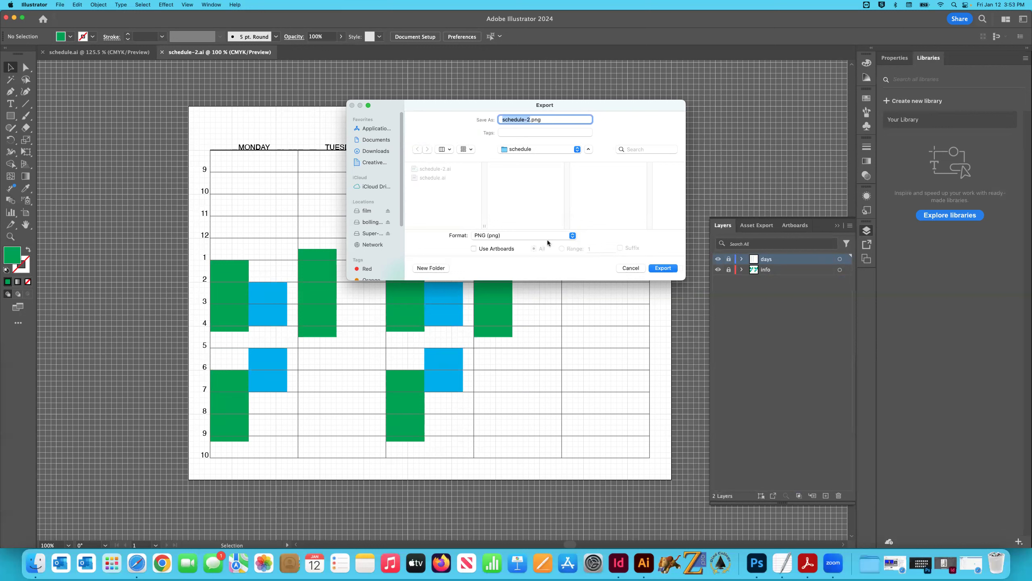
click(473, 249)
click(664, 268)
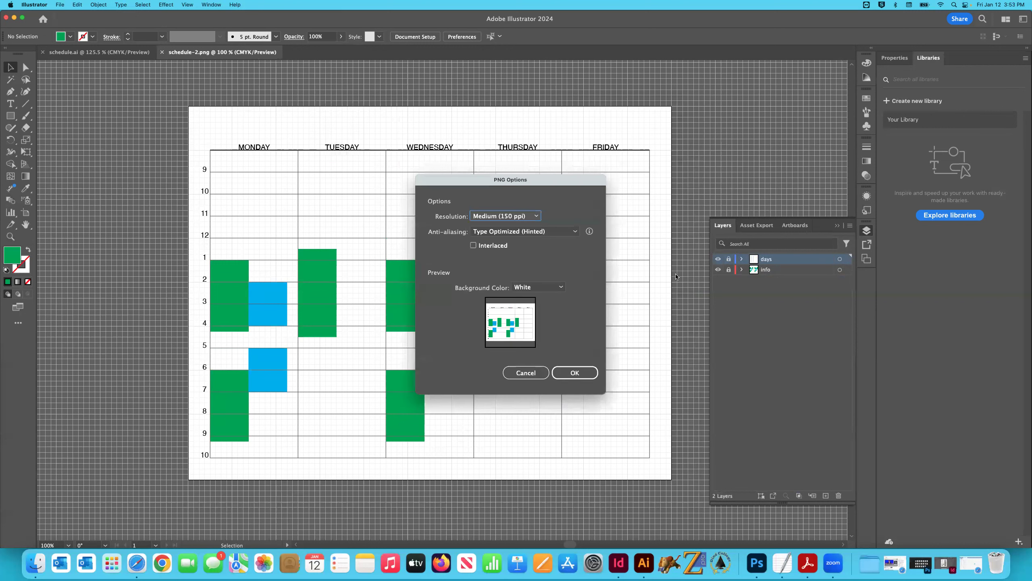
Set the PNG resolution to High (300 ppi) and the background color to White, and complete the export
click(513, 216)
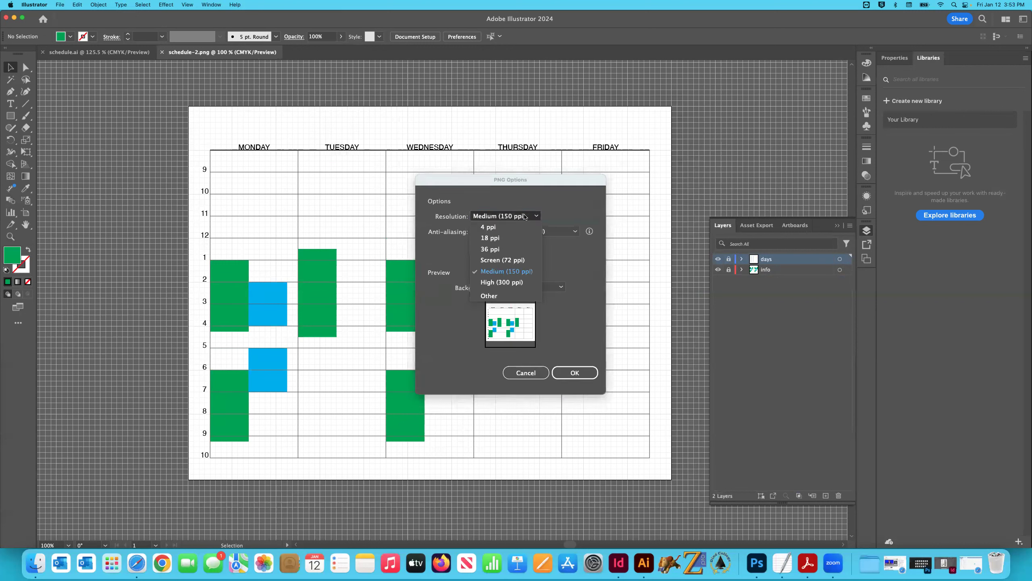
click(514, 283)
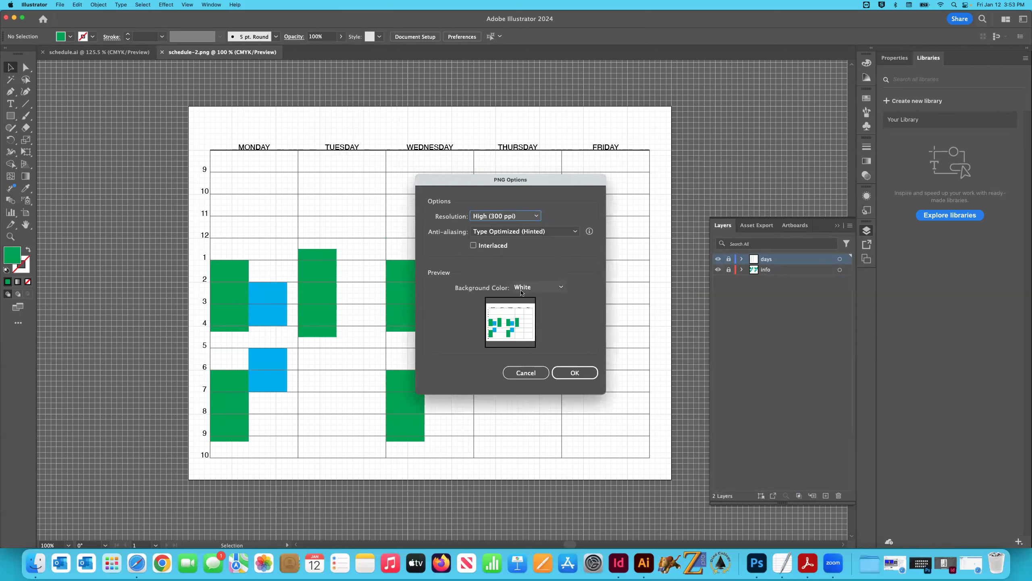
click(558, 287)
click(552, 300)
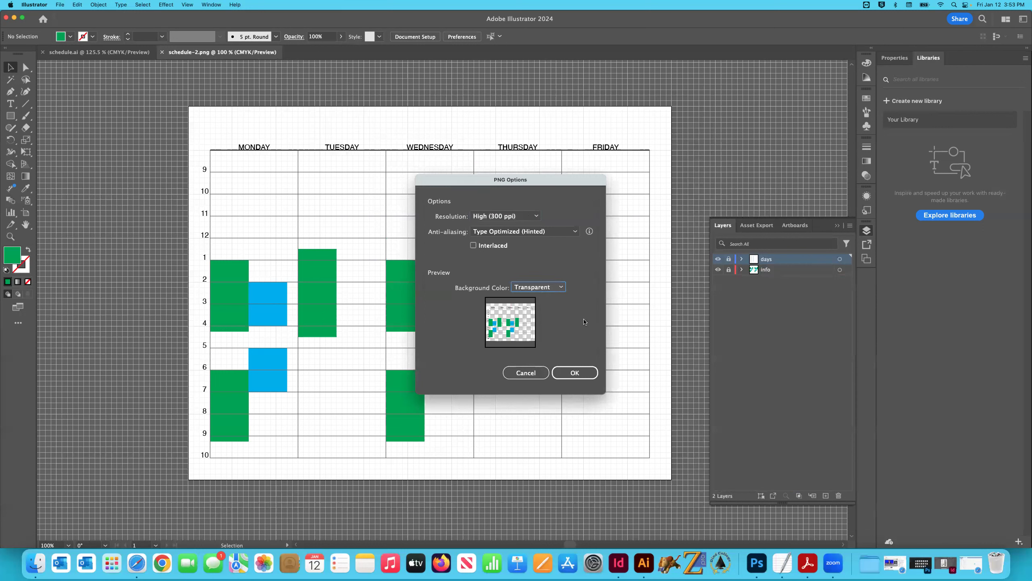
click(556, 289)
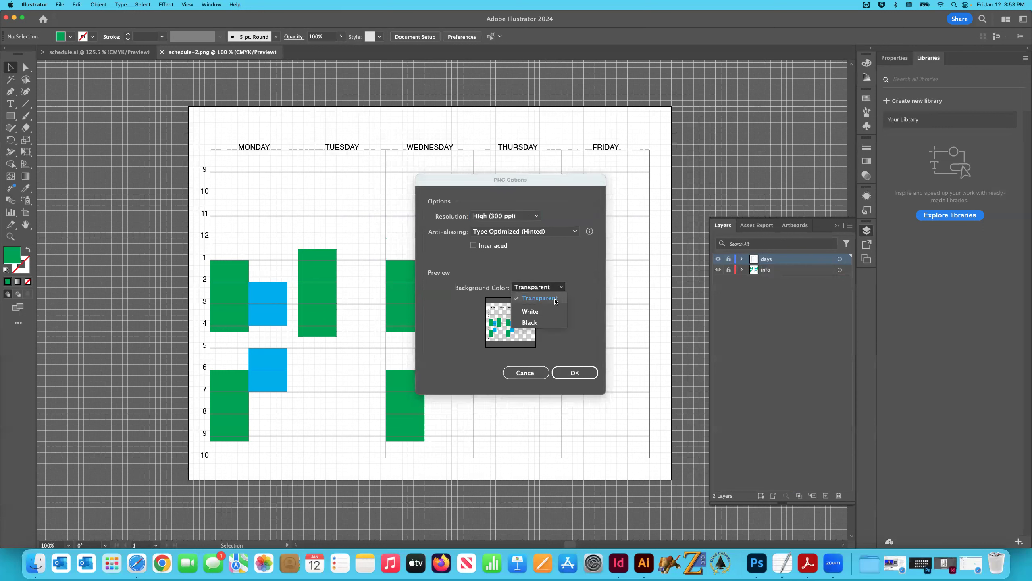
click(562, 312)
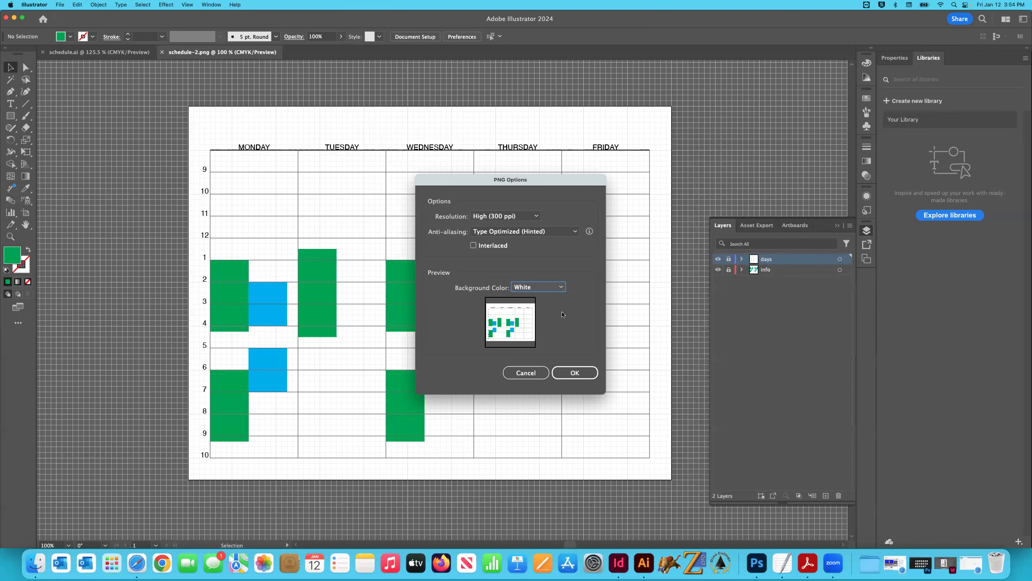
click(575, 372)
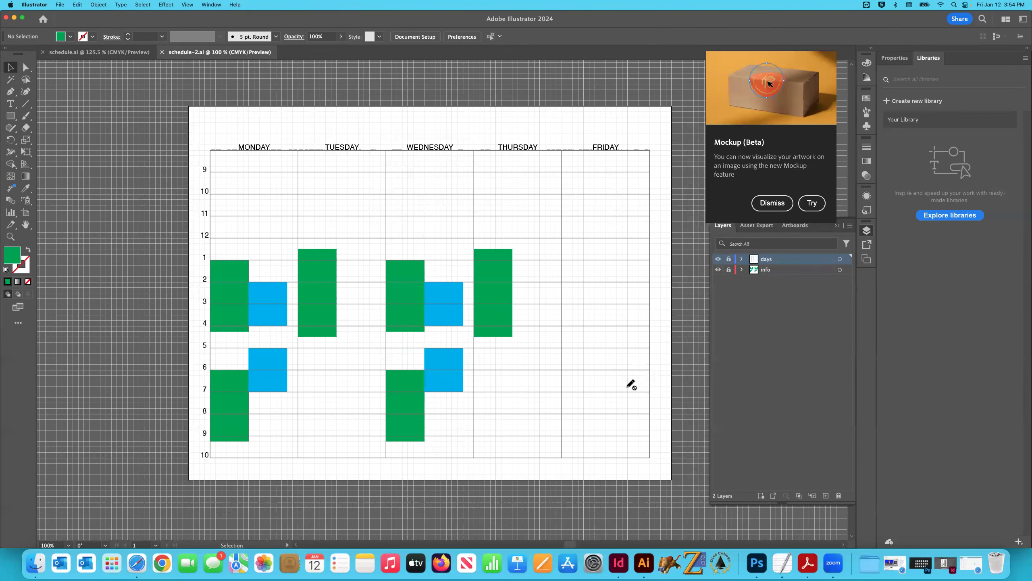
Switch to Finder and open the schedule folder inside the oxnard folder
click(36, 564)
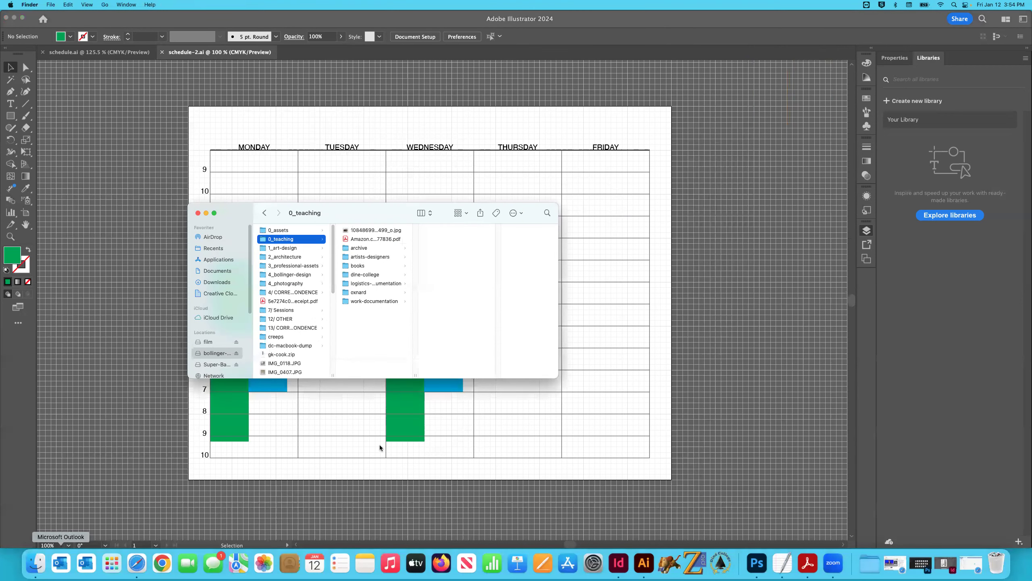
click(214, 272)
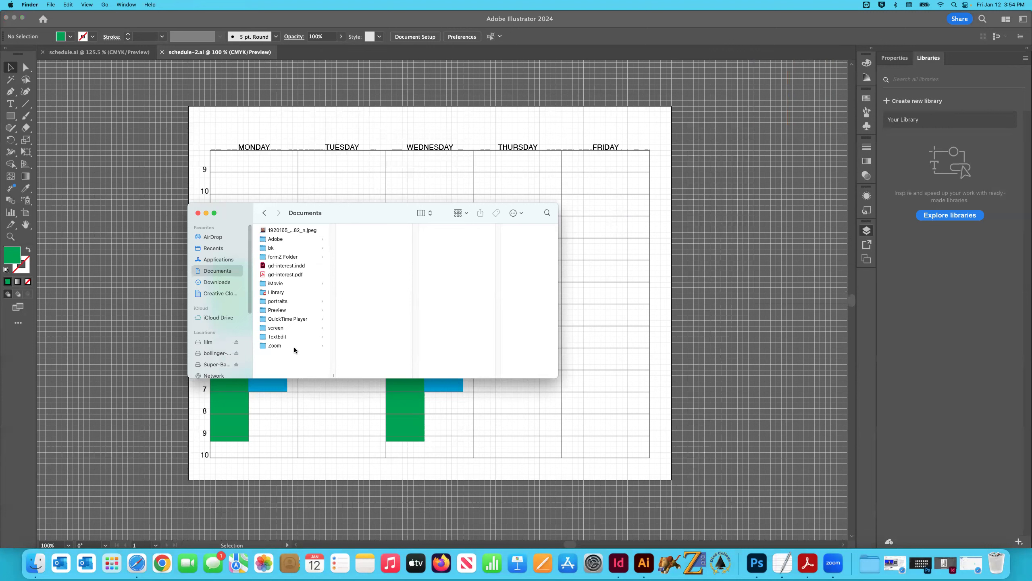
click(262, 212)
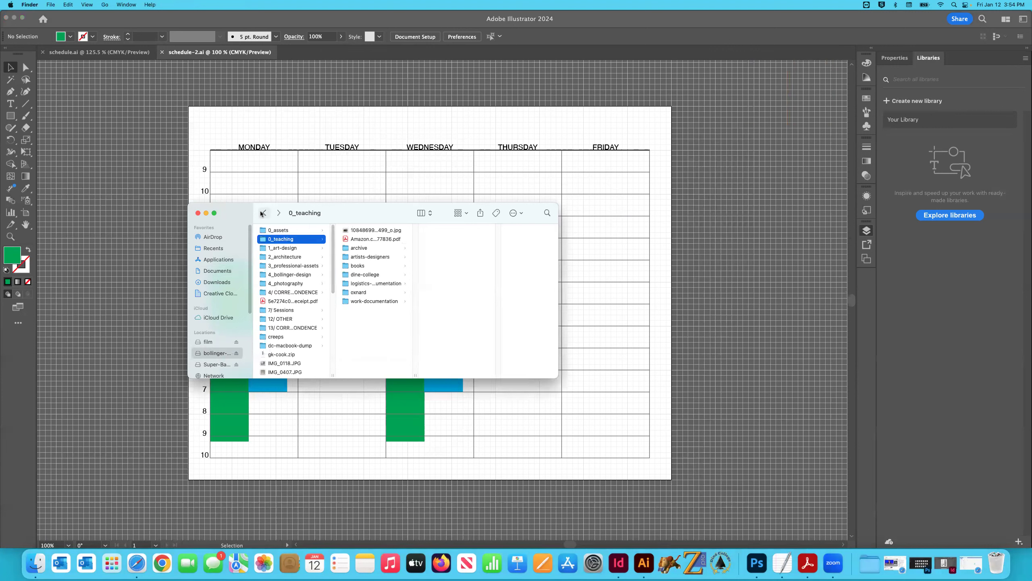
click(263, 213)
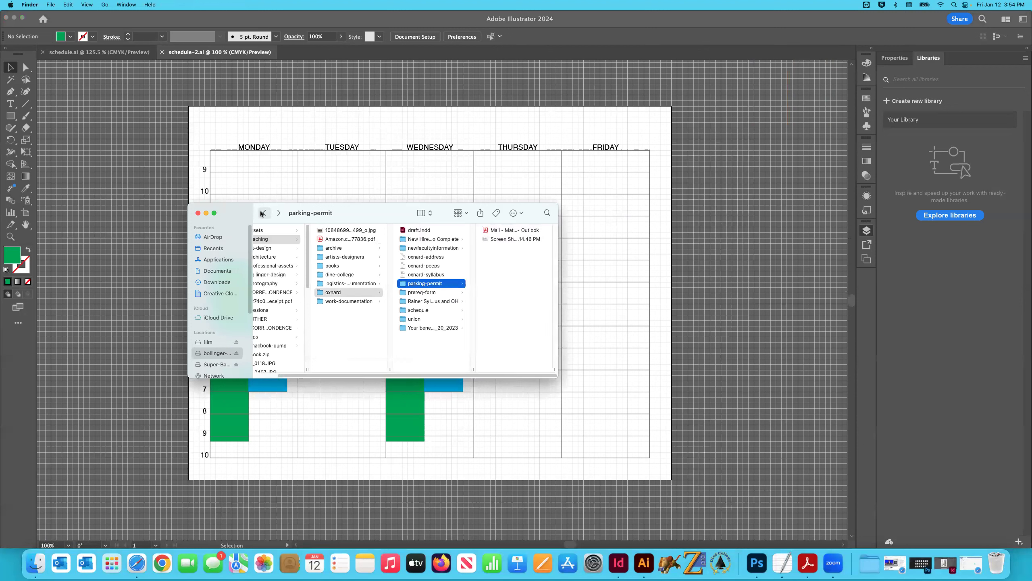
click(431, 312)
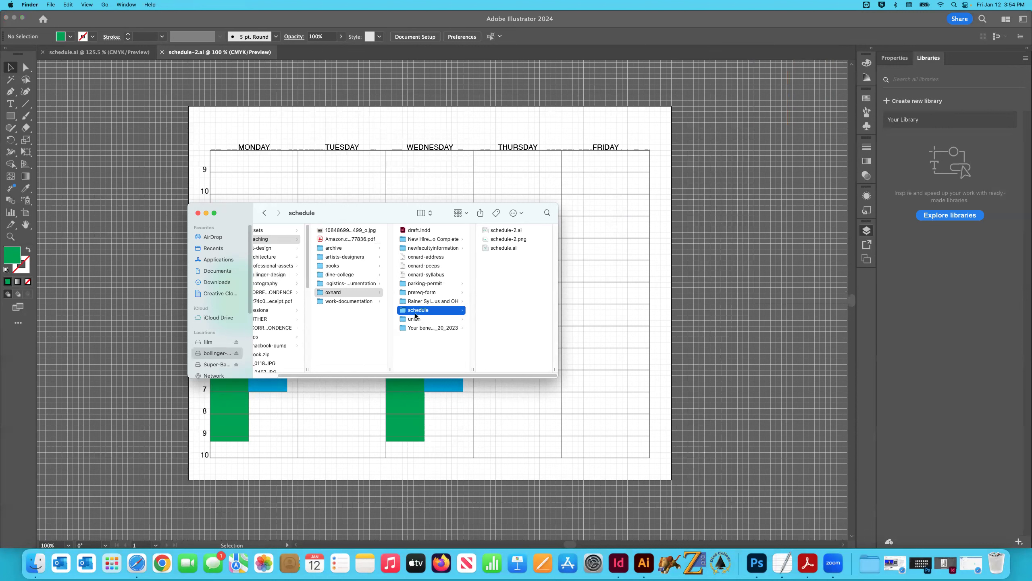
Compare the file previews of schedule.ai, schedule-2.ai and schedule-2.png in the schedule folder
click(513, 231)
click(408, 249)
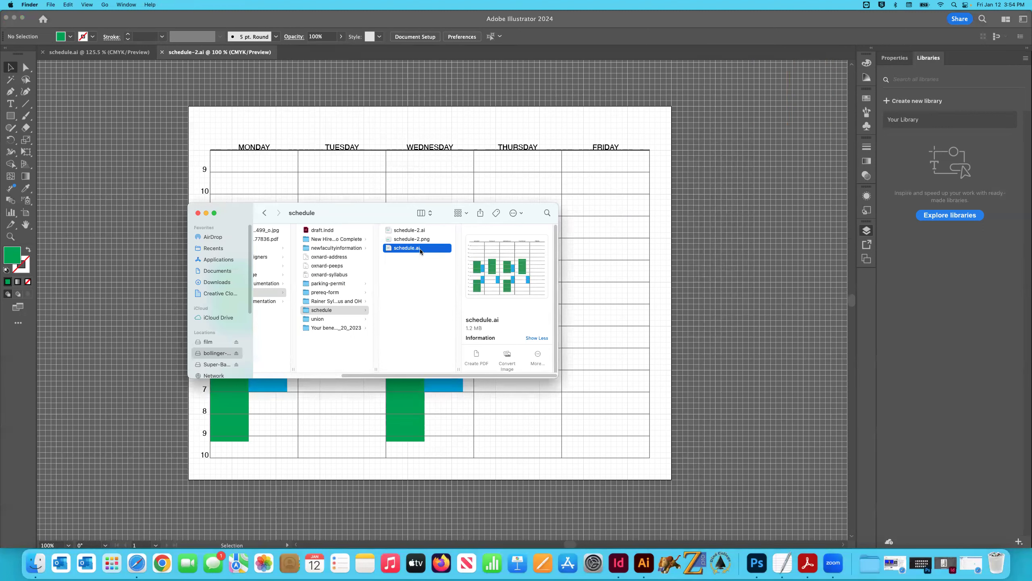
click(411, 231)
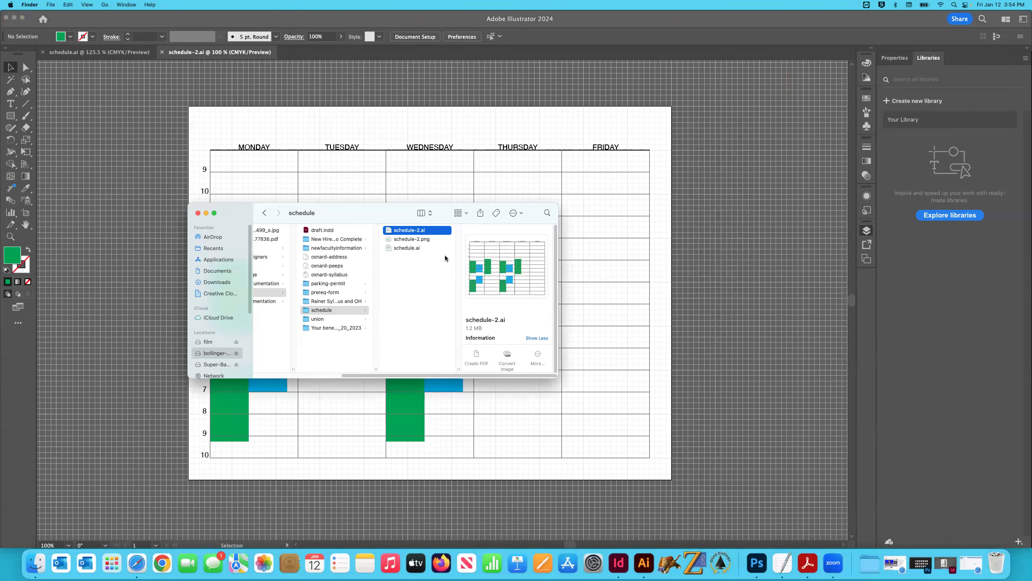
key(Down)
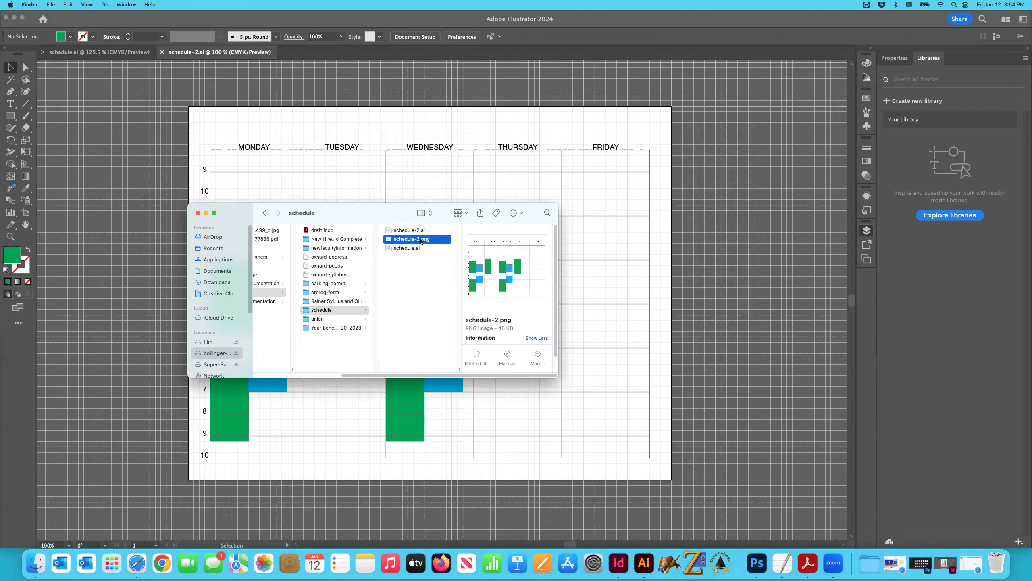
Open schedule-2.png in Preview, inspect the whole exported schedule, and close the image and Preview
double_click(388, 241)
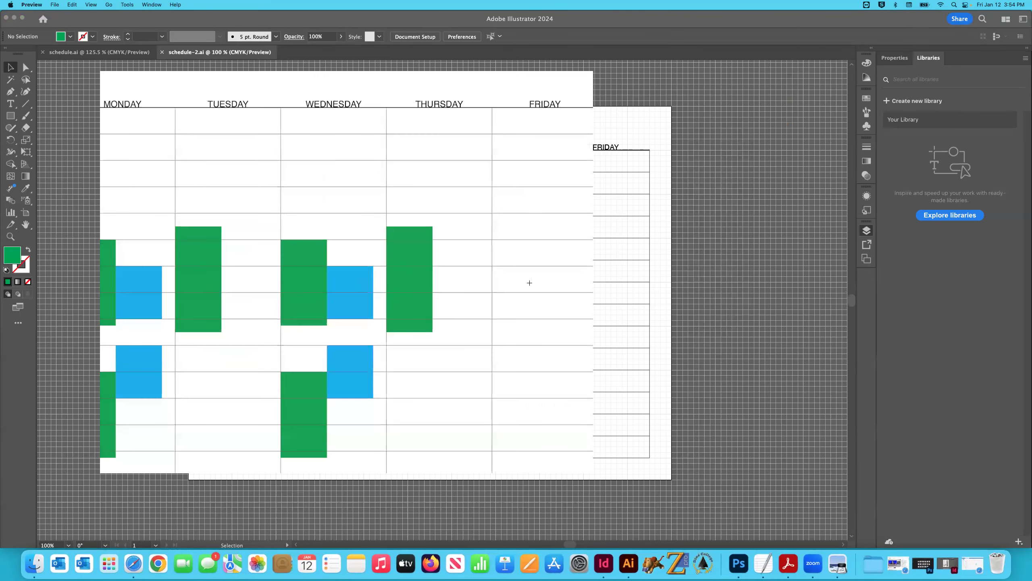
drag(241, 21, 428, 47)
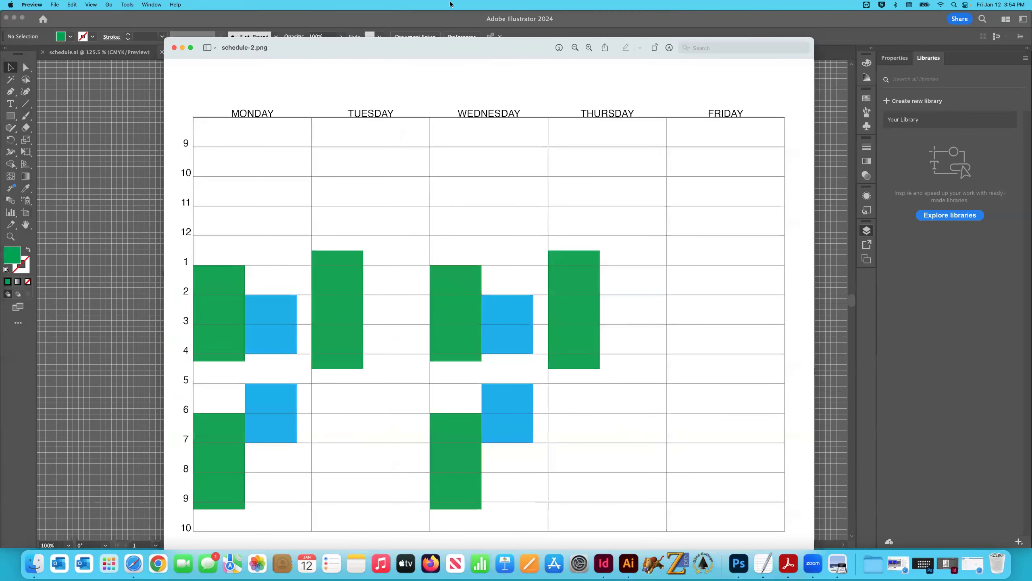
drag(450, 4, 474, 19)
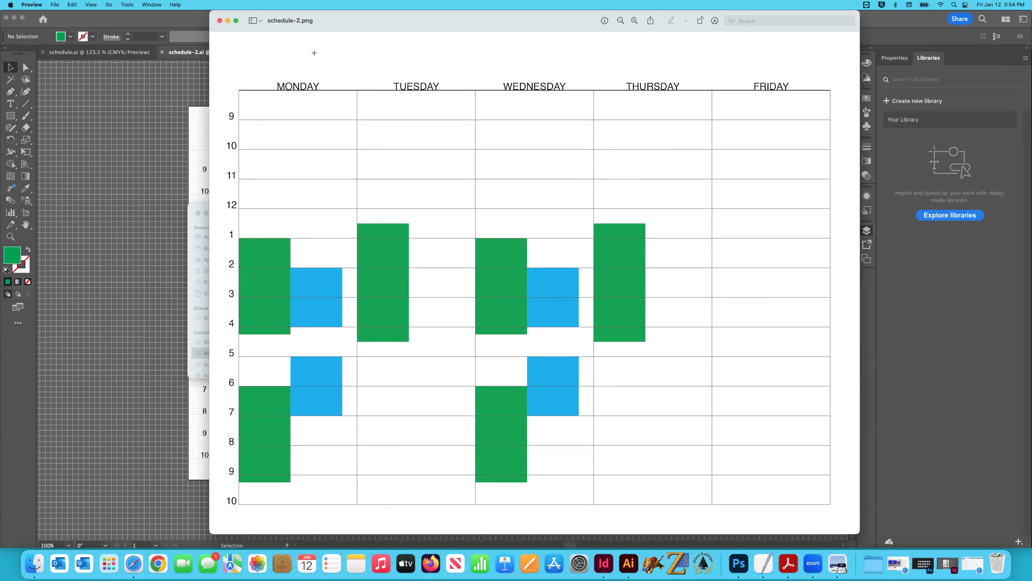
click(220, 21)
key(super+q)
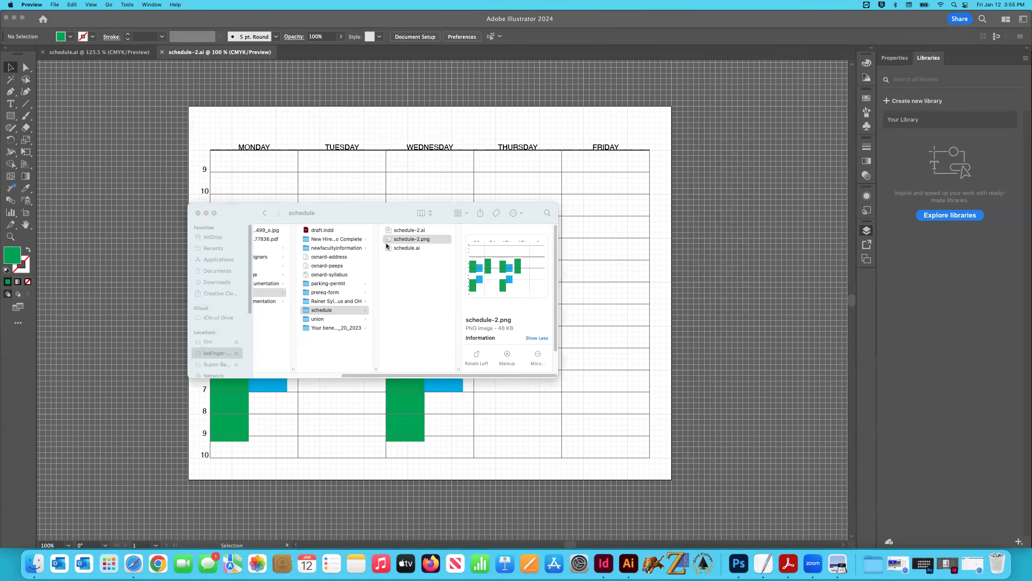